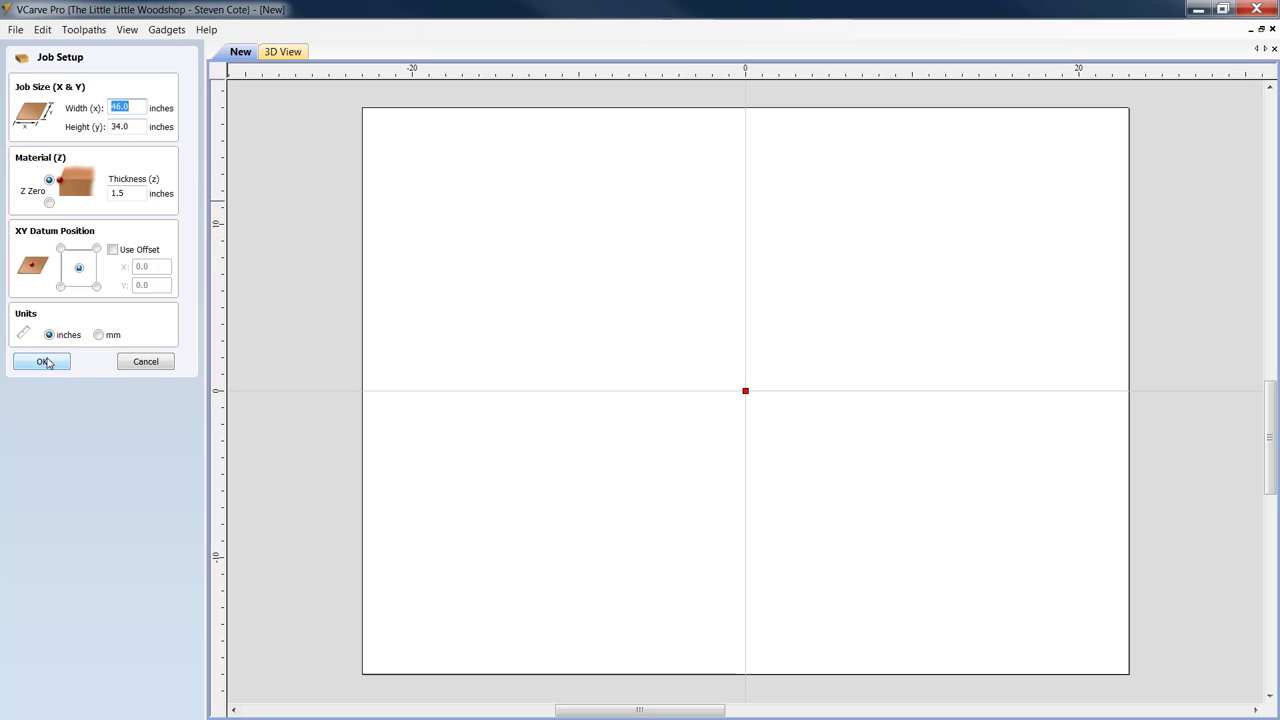
- Accept the job setup and draw an ellipse about 27.2 inches wide and 11.9 inches high in the workspace
{"action": "left_click", "coordinate": [50, 363]}
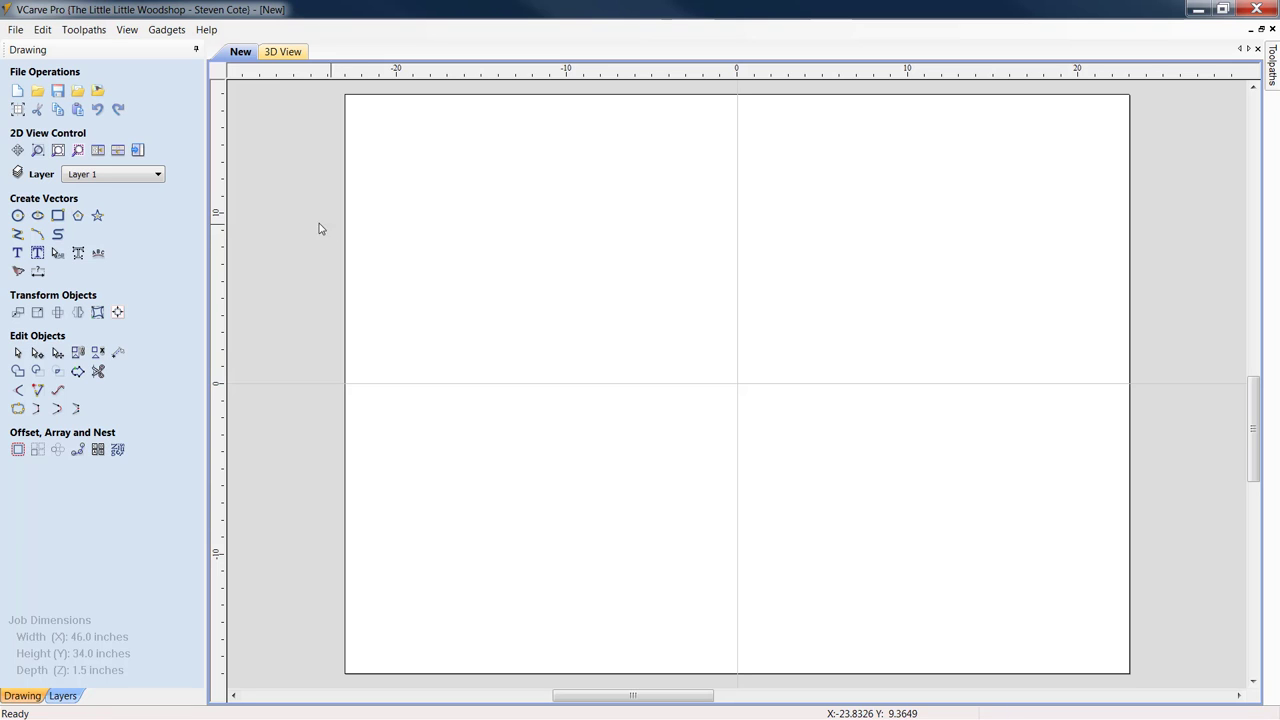
{"action": "left_click", "coordinate": [37, 215]}
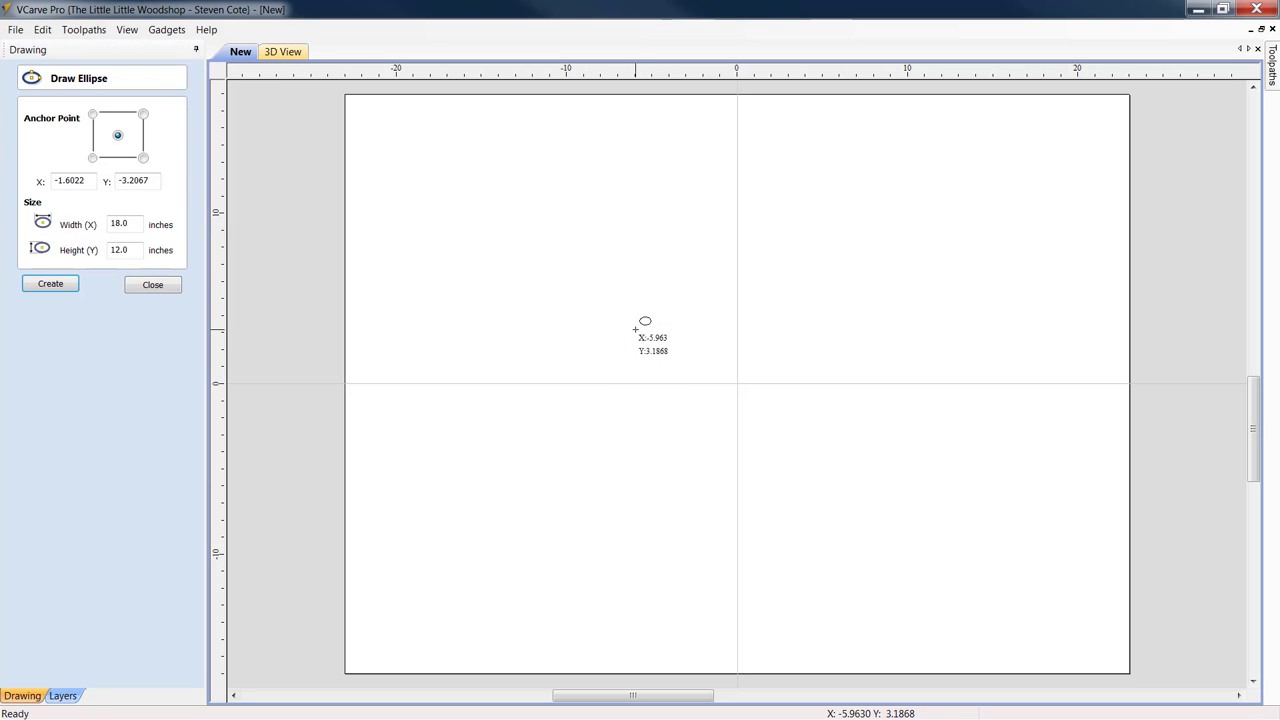
{"action": "left_click_drag", "start_coordinate": [635, 329], "coordinate": [868, 228]}
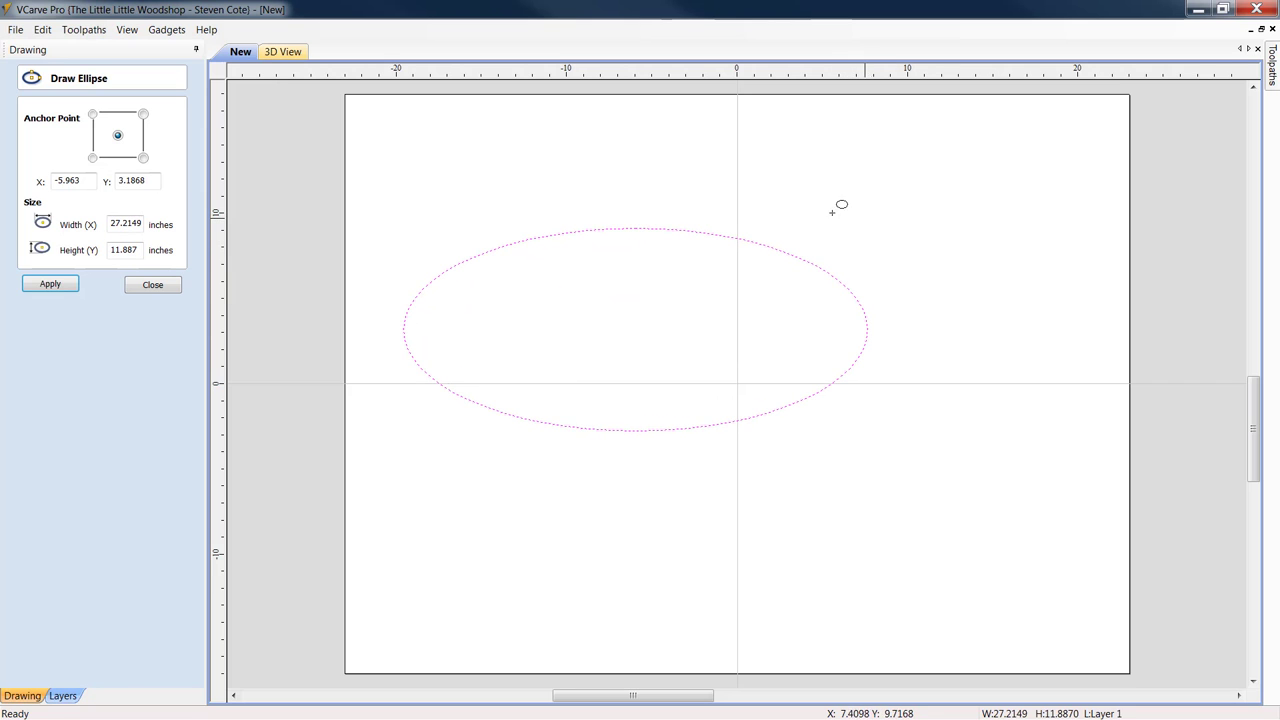
{"action": "left_click", "coordinate": [157, 286]}
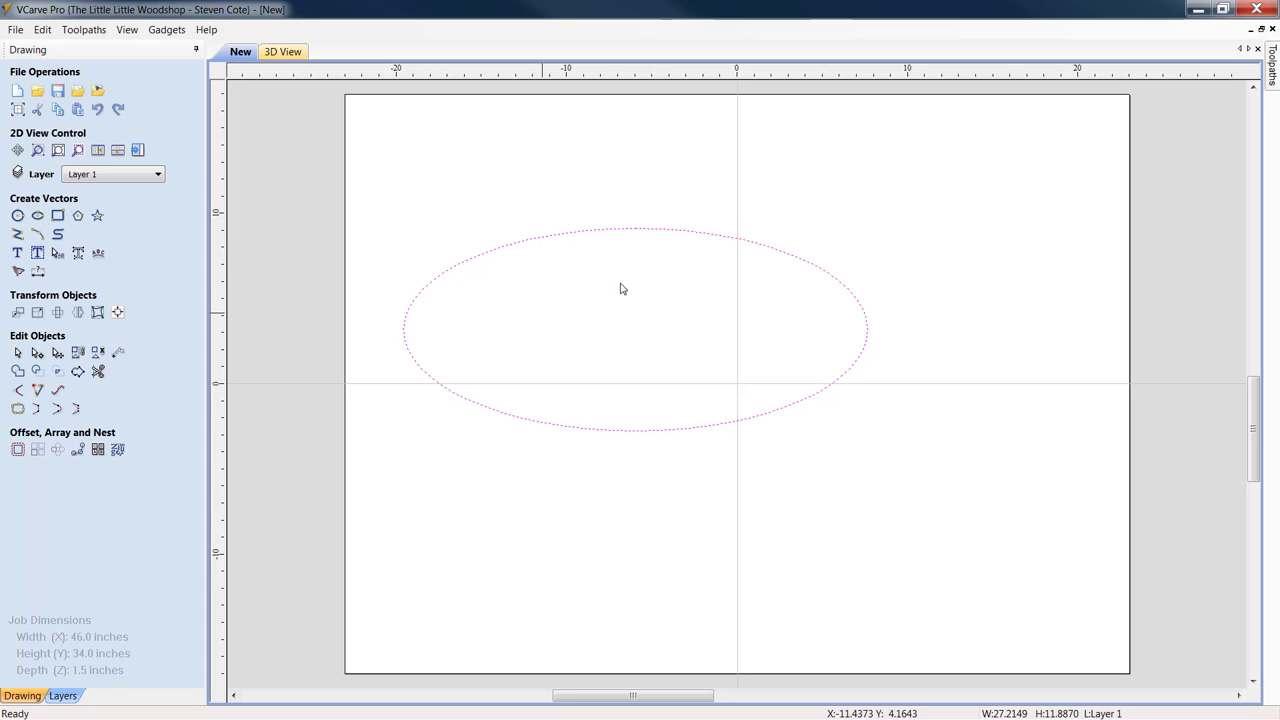
- Center the ellipse on the material both horizontally and vertically
{"action": "left_click", "coordinate": [655, 234]}
{"action": "left_click", "coordinate": [118, 313]}
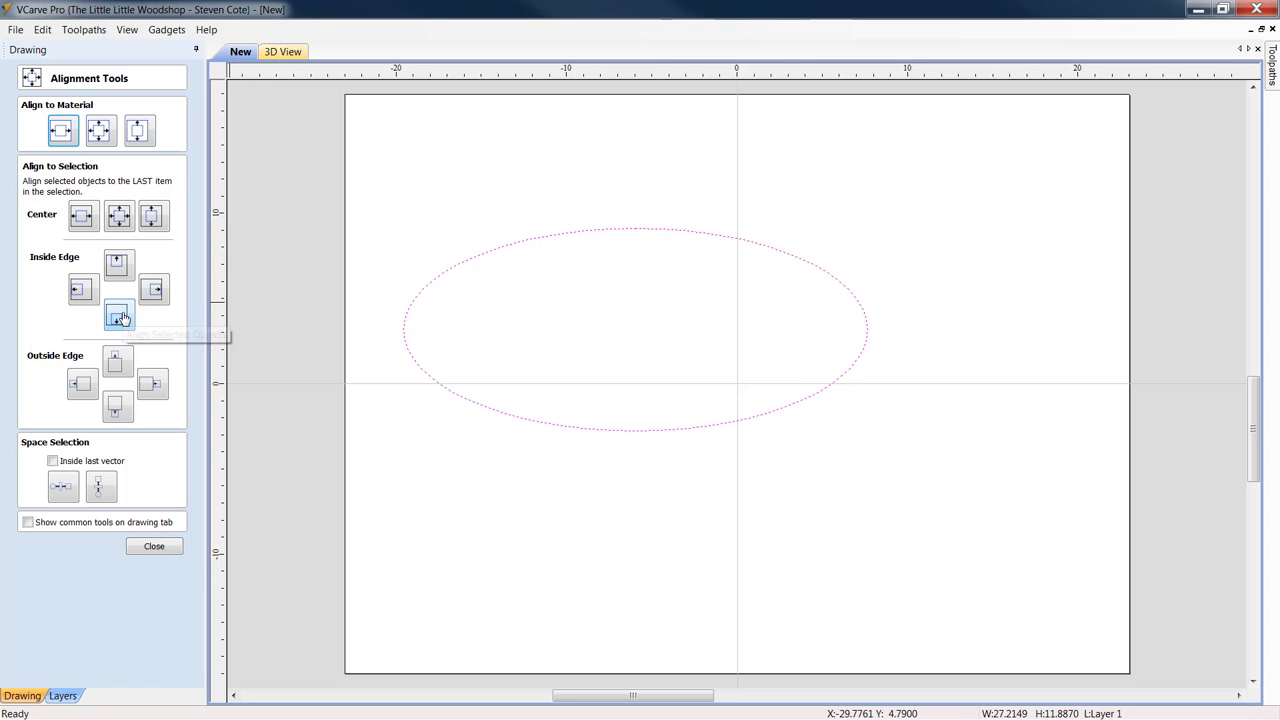
{"action": "left_click", "coordinate": [101, 133]}
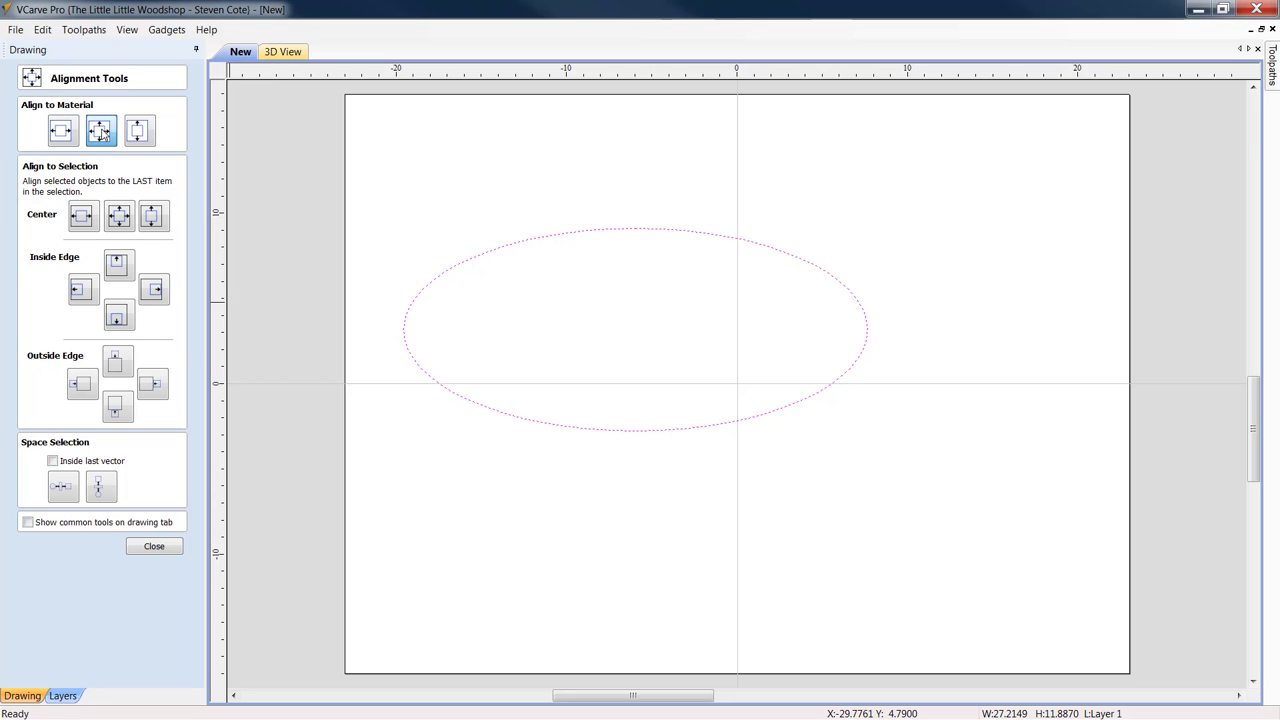
{"action": "left_click", "coordinate": [154, 547]}
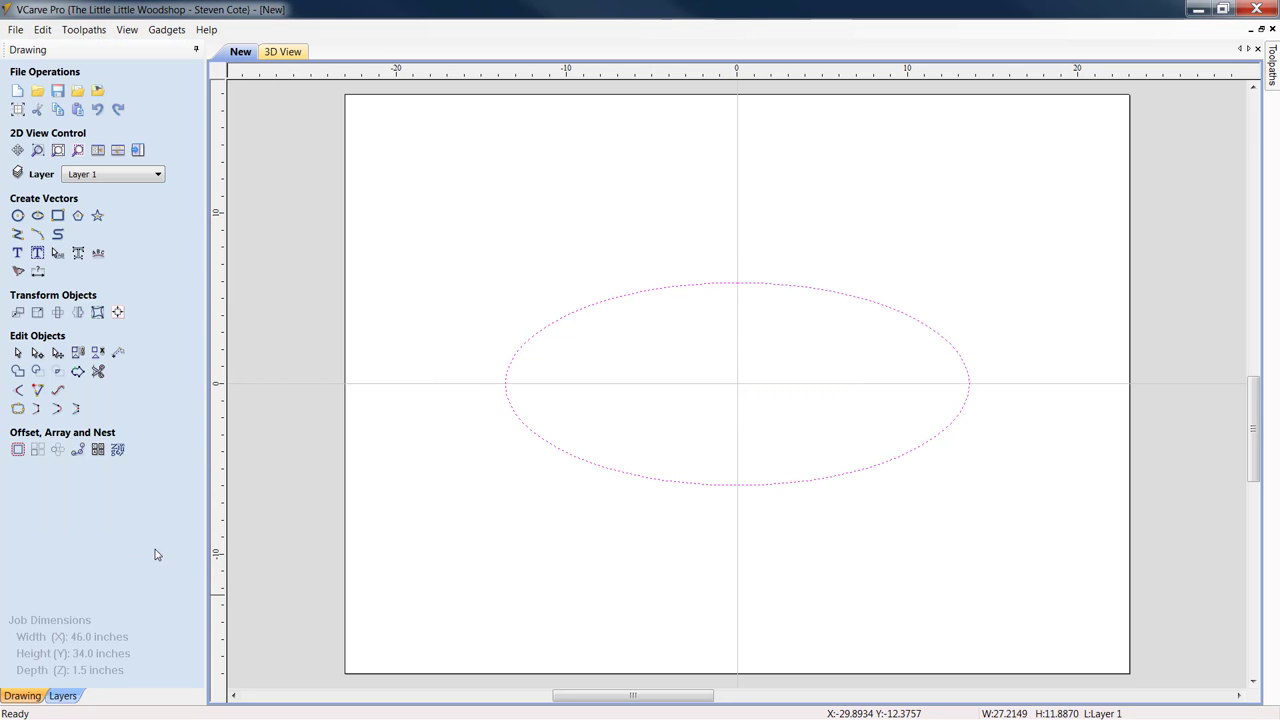
- Resize the centered ellipse about its center anchor to 42 inches wide and 28 inches high
{"action": "left_click", "coordinate": [36, 314]}
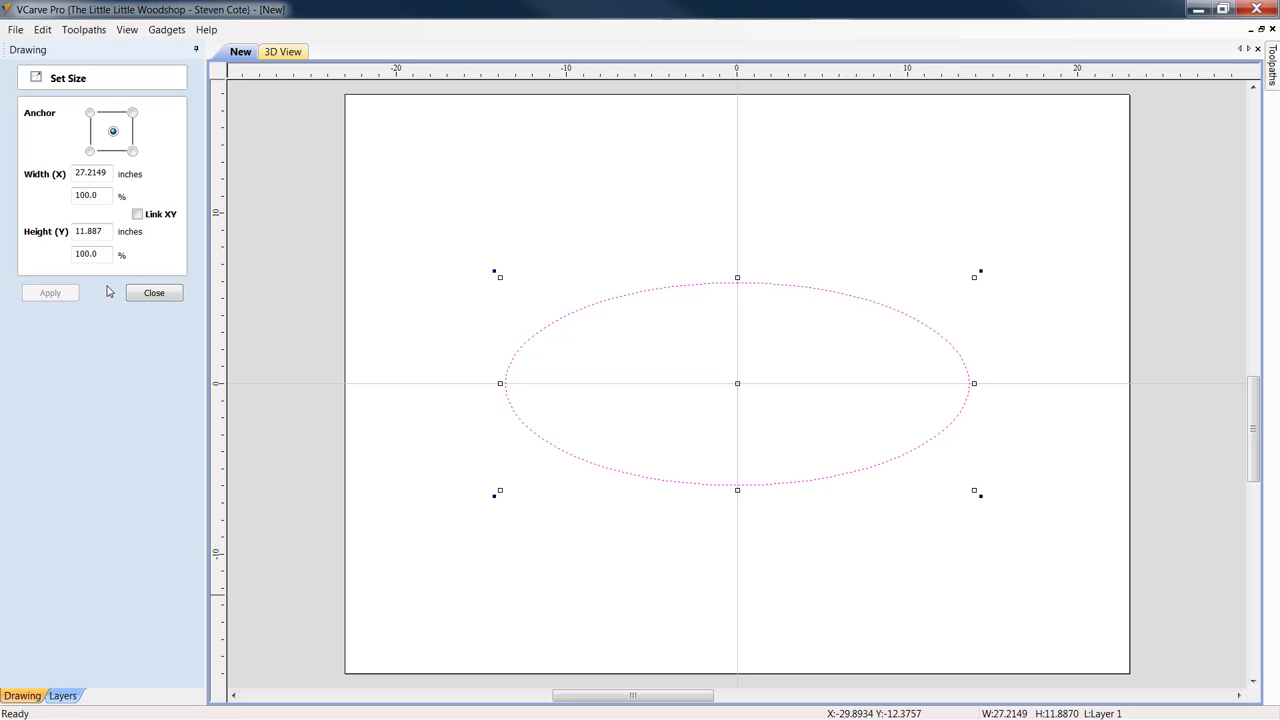
{"action": "left_click_drag", "start_coordinate": [108, 173], "coordinate": [2, 170]}
{"action": "type", "text": "42."}
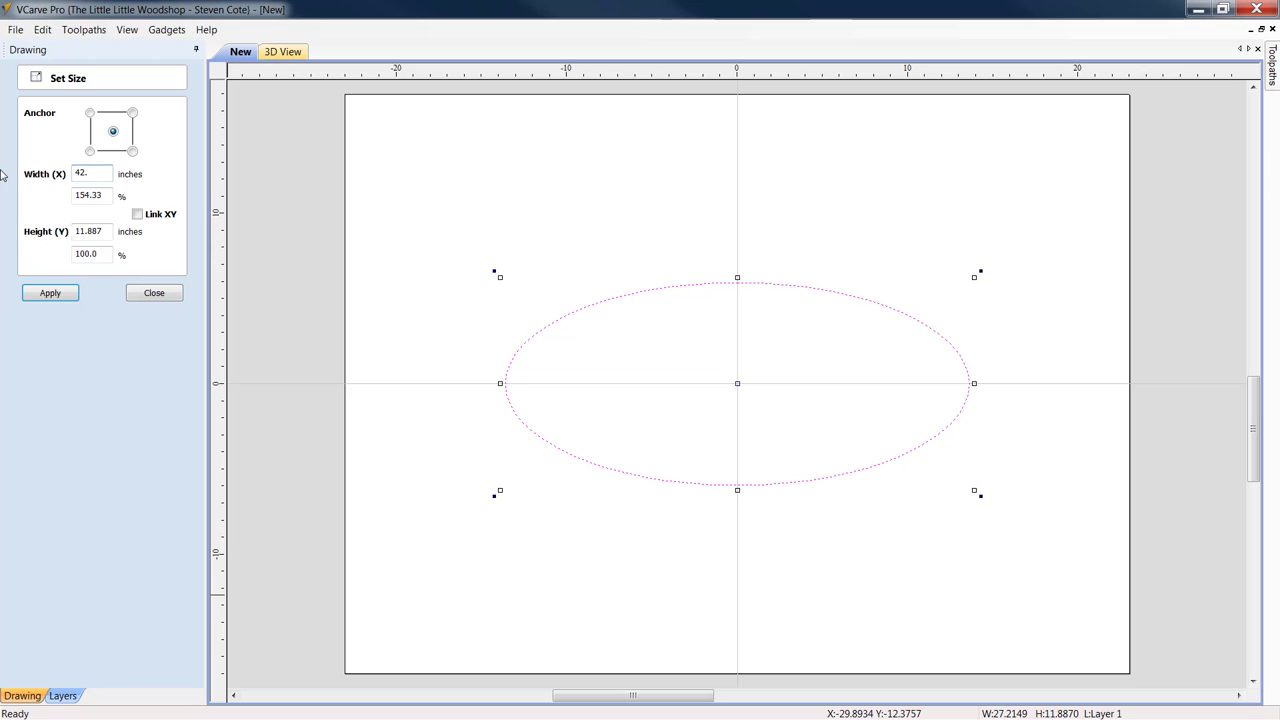
{"action": "left_click_drag", "start_coordinate": [110, 231], "coordinate": [19, 226]}
{"action": "type", "text": "28."}
{"action": "left_click", "coordinate": [45, 293]}
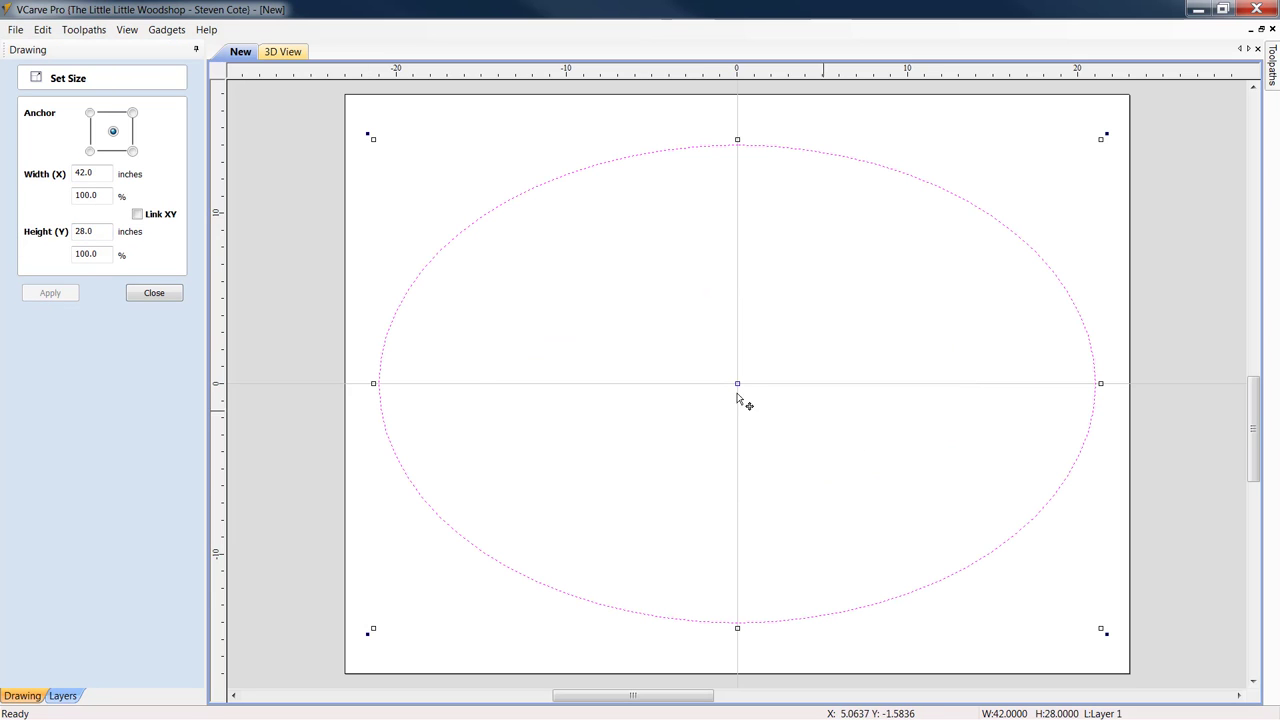
{"action": "left_click", "coordinate": [176, 297]}
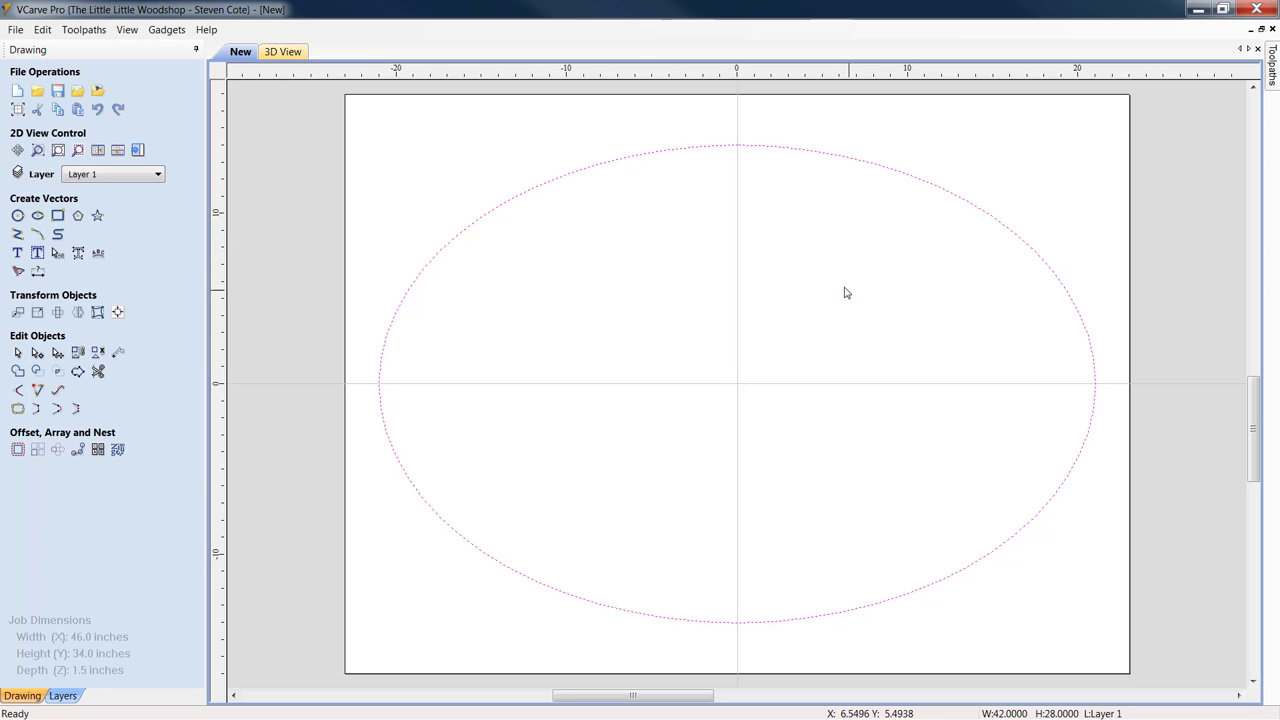
- Check the width and height of the ellipse without changing its size
{"action": "left_click", "coordinate": [674, 152]}
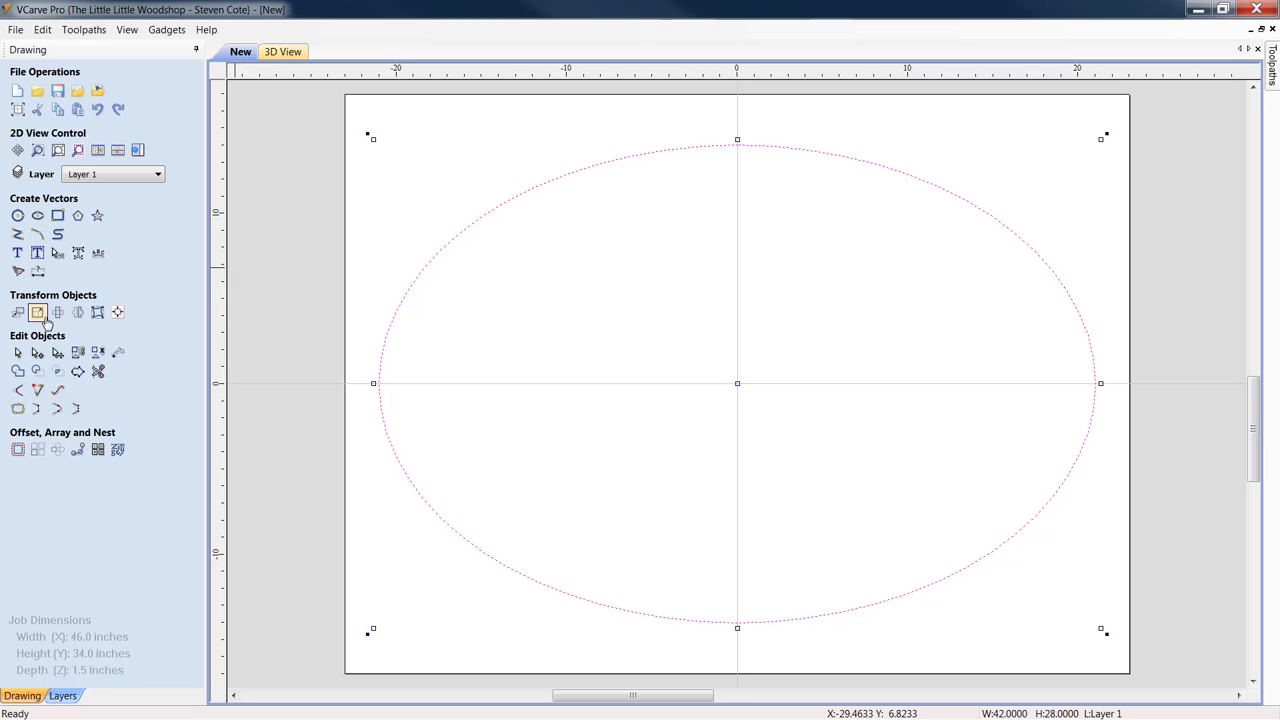
{"action": "left_click", "coordinate": [38, 313]}
{"action": "left_click", "coordinate": [89, 178]}
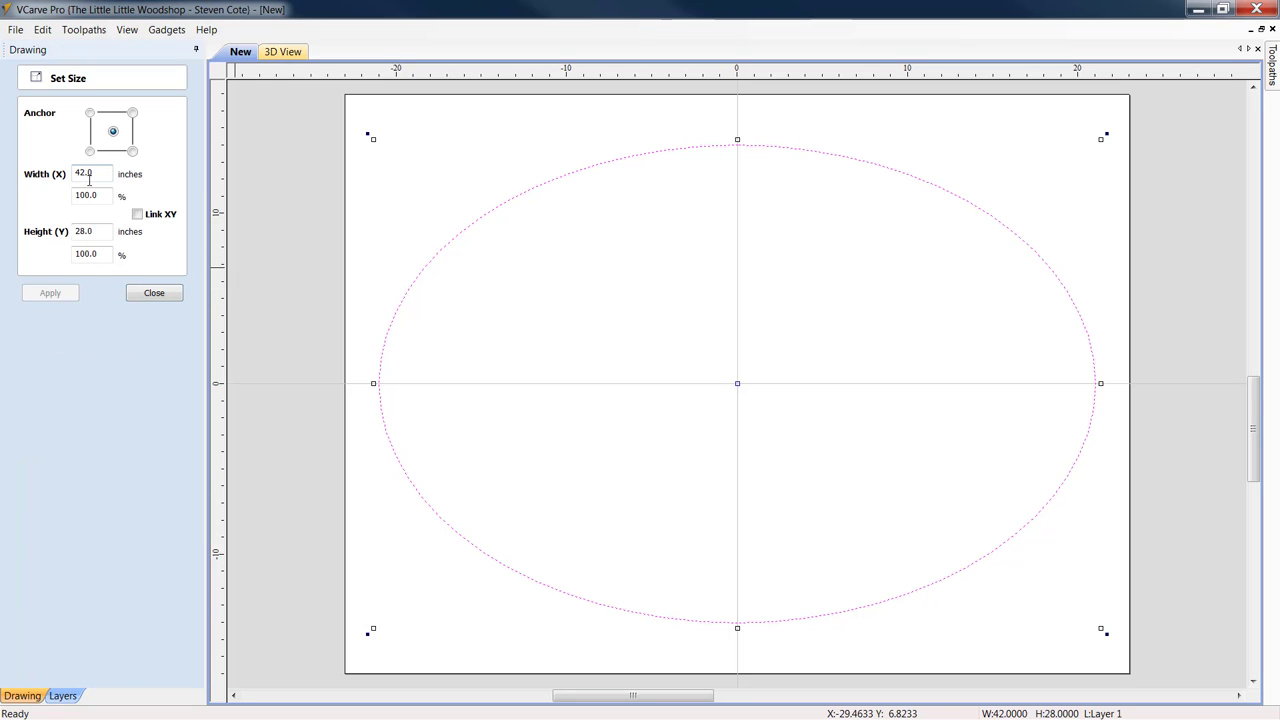
{"action": "left_click", "coordinate": [89, 234]}
{"action": "left_click", "coordinate": [157, 296]}
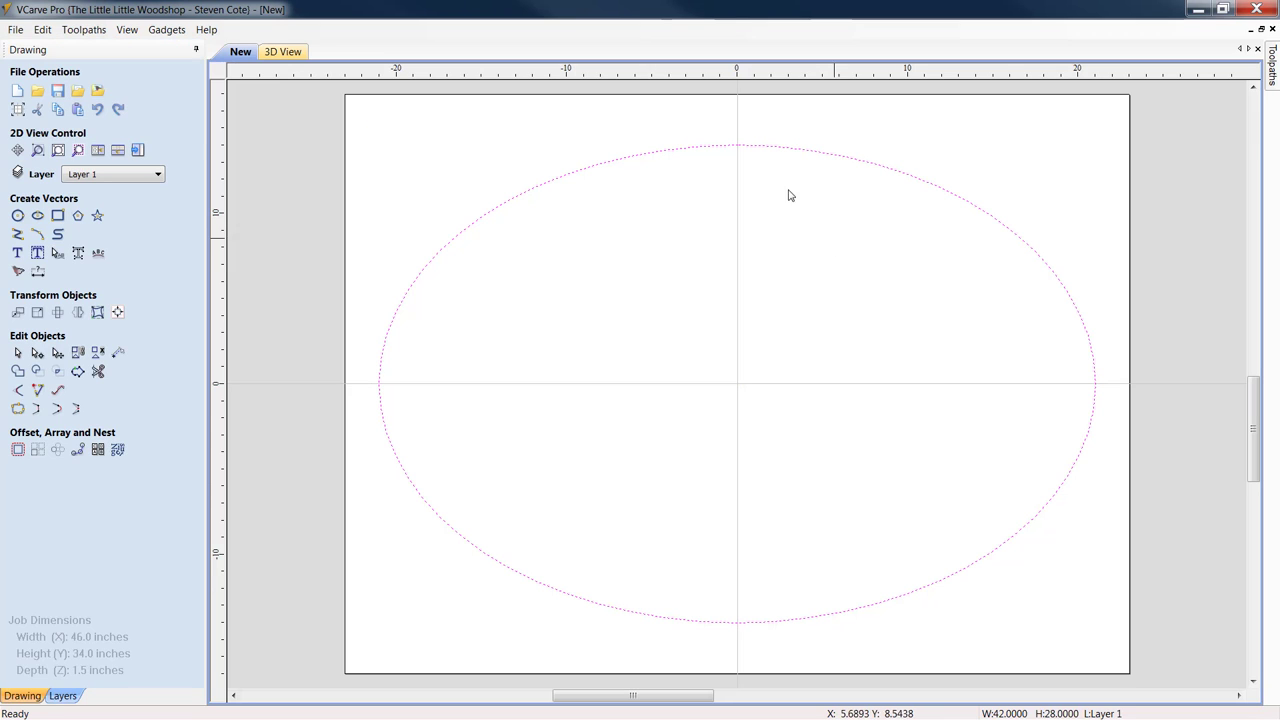
- Duplicate the ellipse in place by copying and pasting it
{"action": "left_click", "coordinate": [762, 147]}
{"action": "right_click", "coordinate": [771, 224]}
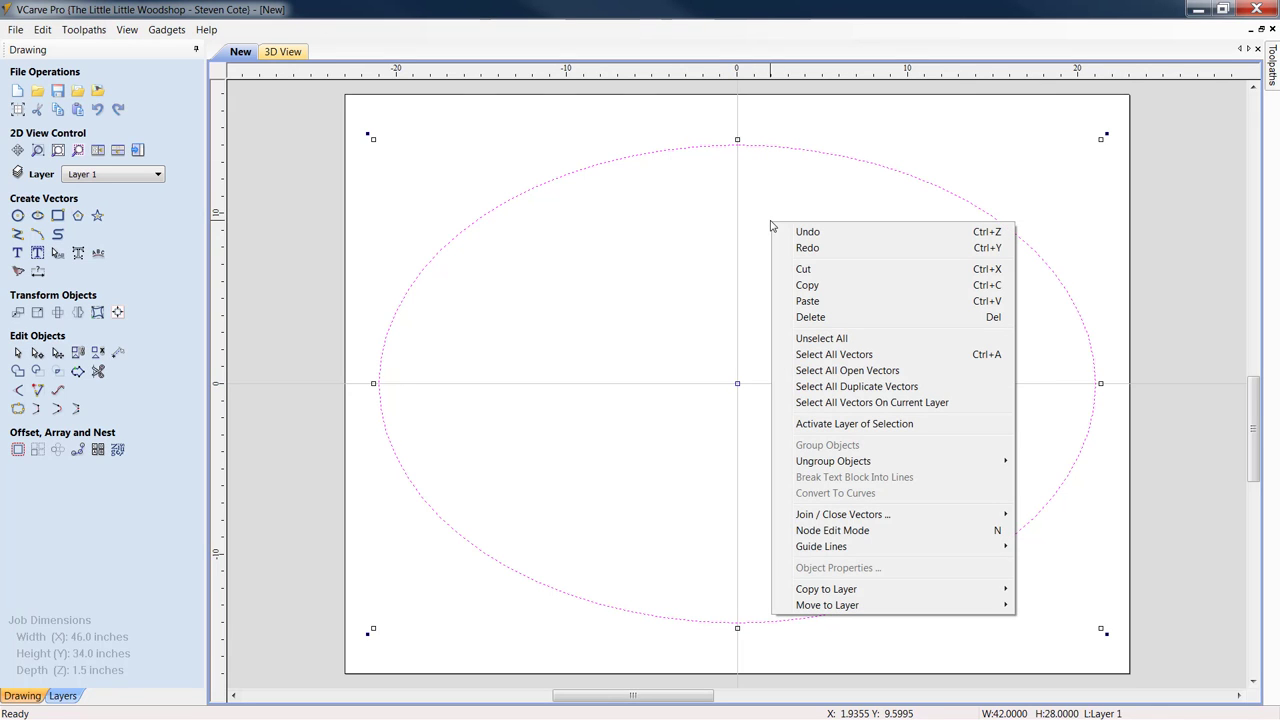
{"action": "left_click", "coordinate": [790, 285]}
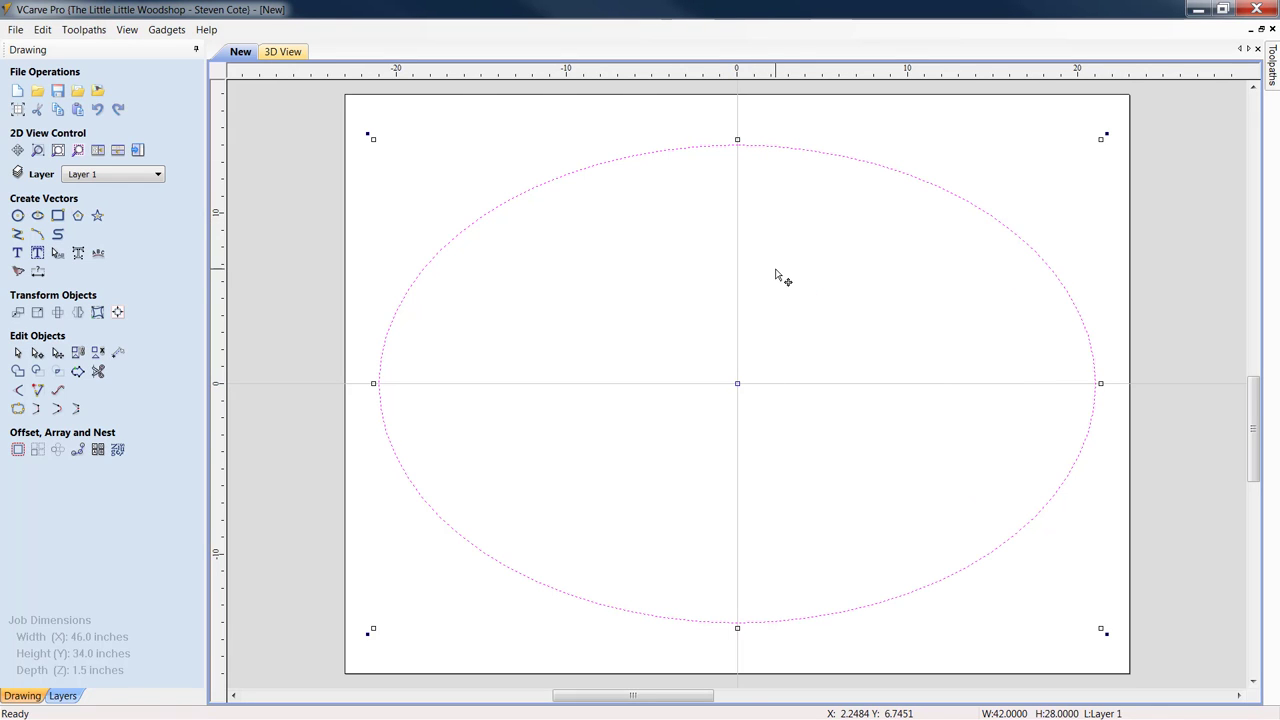
{"action": "right_click", "coordinate": [776, 272]}
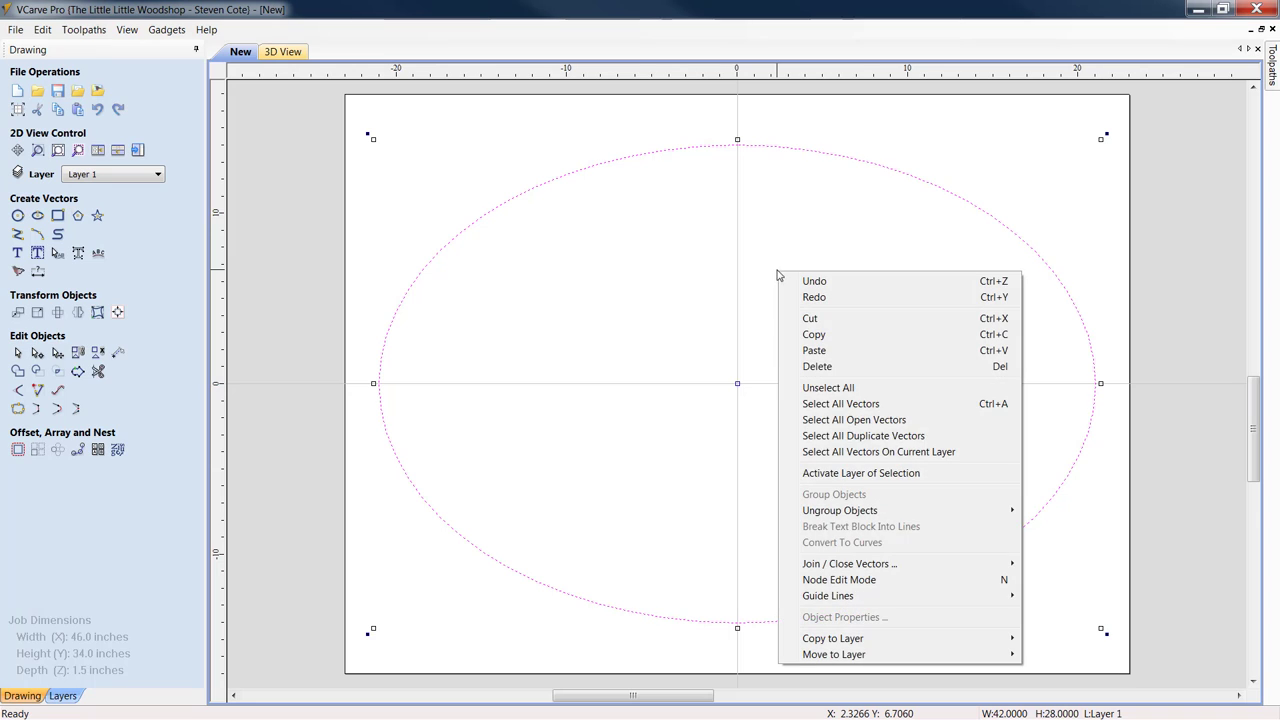
{"action": "left_click", "coordinate": [807, 351]}
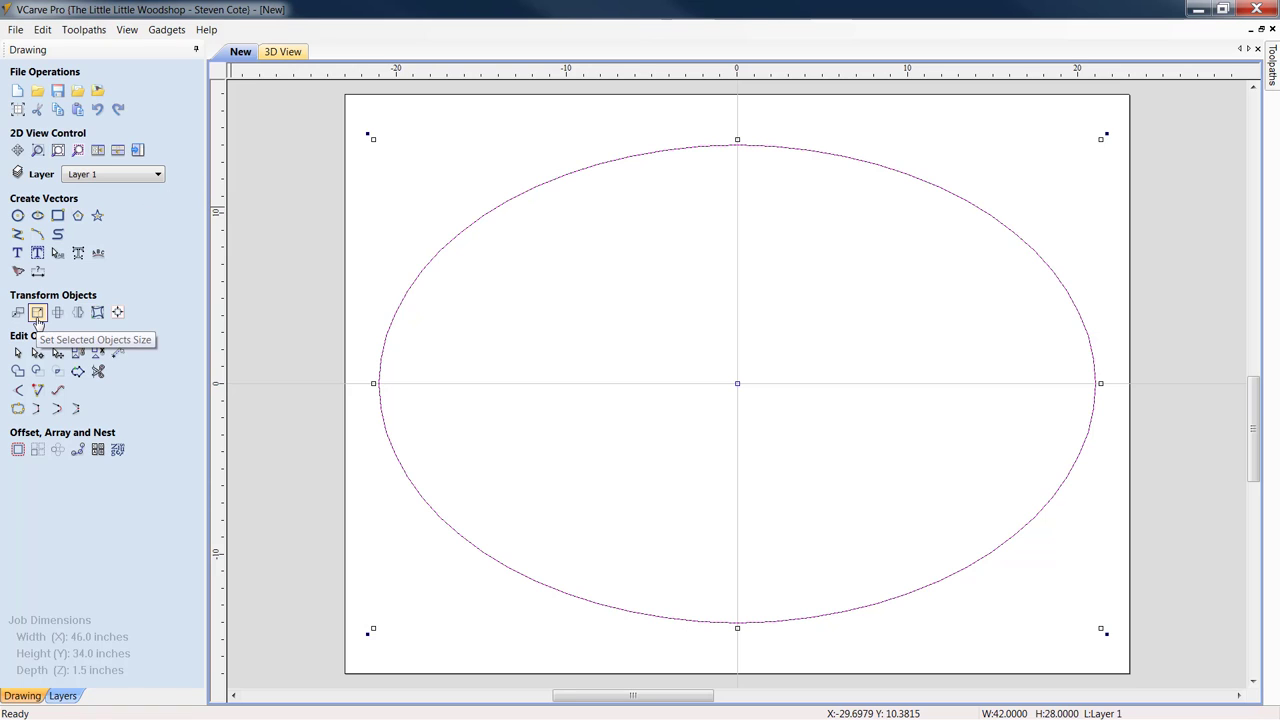
- Resize the duplicated ellipse to 39 inches wide and 25 inches high about its center
{"action": "left_click", "coordinate": [37, 314]}
{"action": "left_click", "coordinate": [97, 172]}
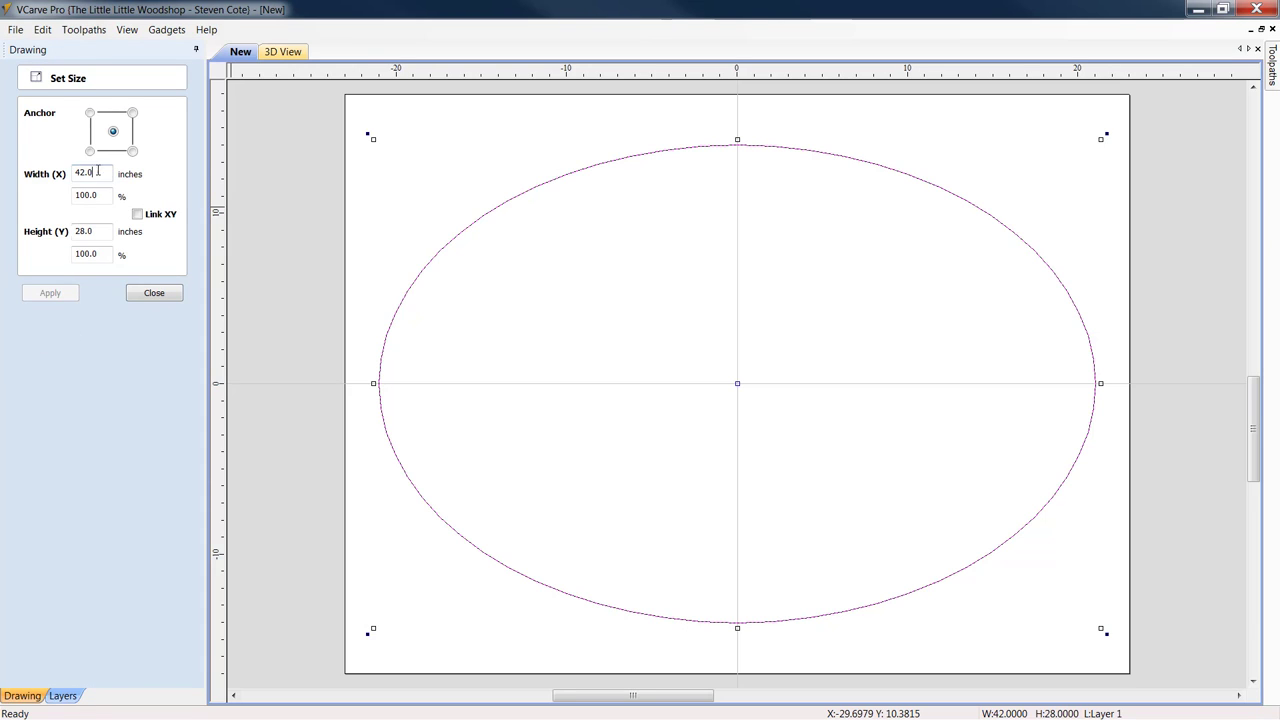
{"action": "left_click_drag", "start_coordinate": [97, 172], "coordinate": [50, 178]}
{"action": "type", "text": "39."}
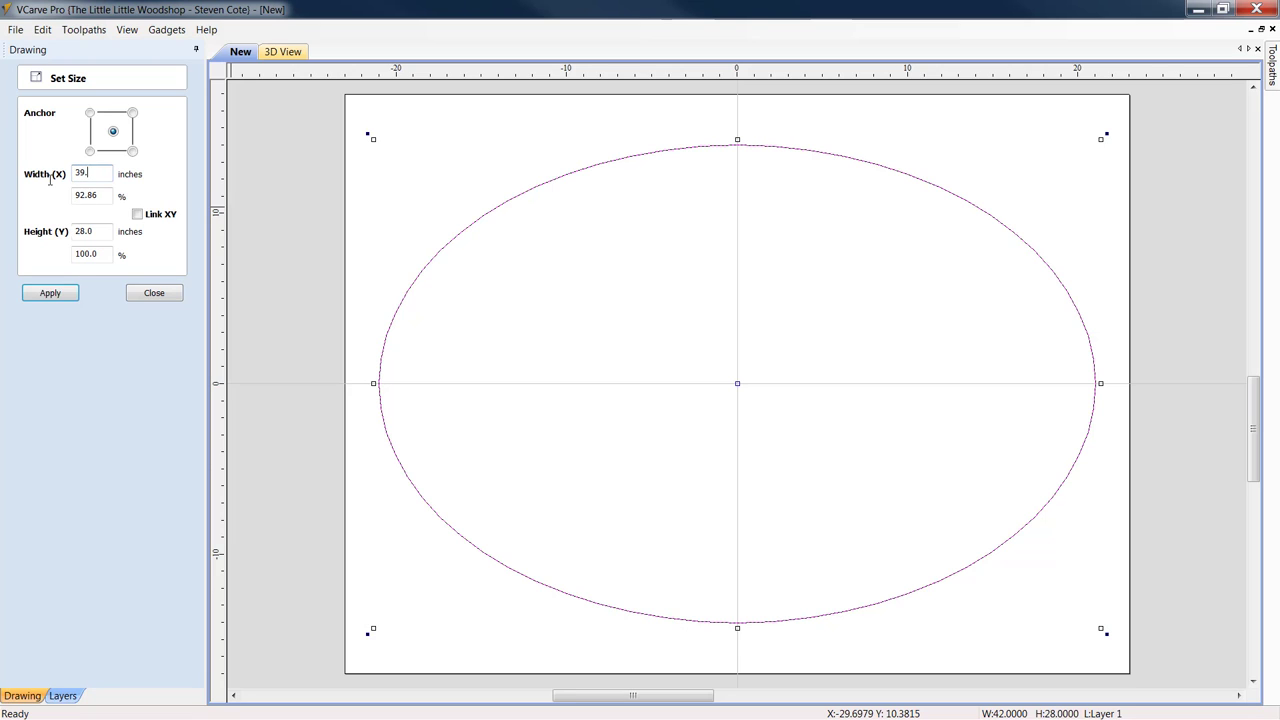
{"action": "left_click_drag", "start_coordinate": [95, 232], "coordinate": [72, 232]}
{"action": "type", "text": "25"}
{"action": "left_click", "coordinate": [46, 298]}
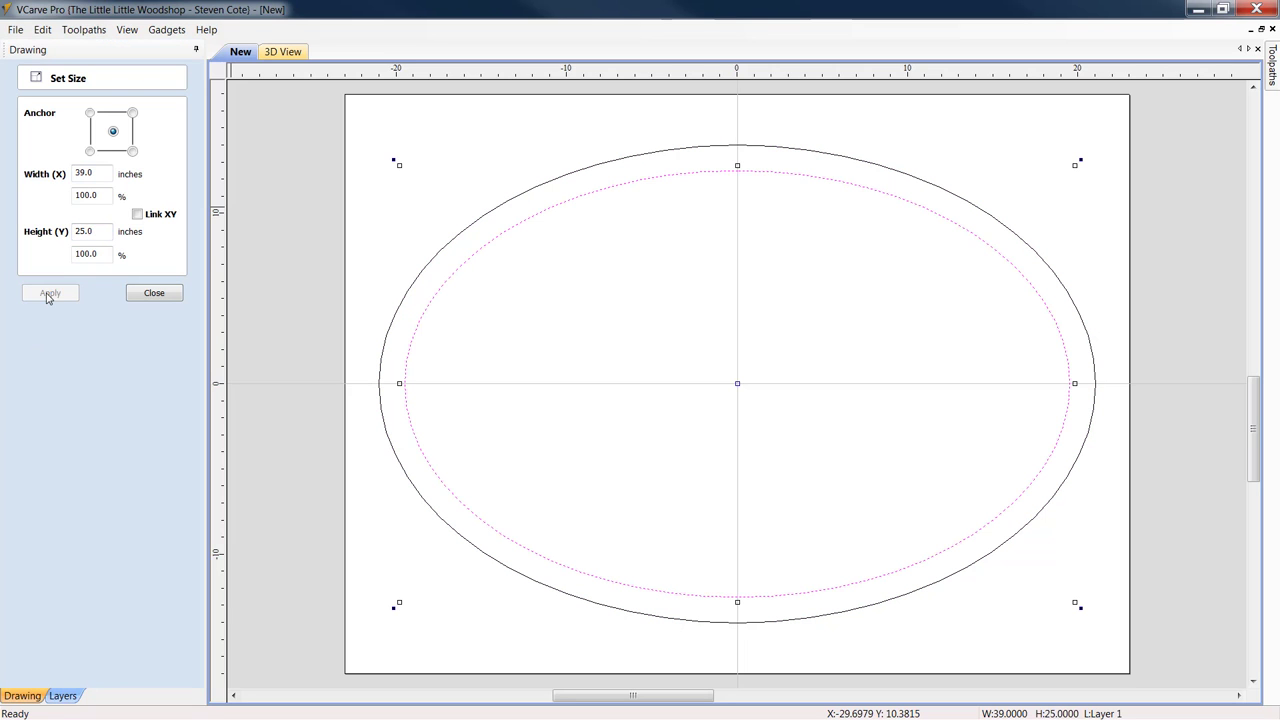
{"action": "left_click", "coordinate": [154, 296]}
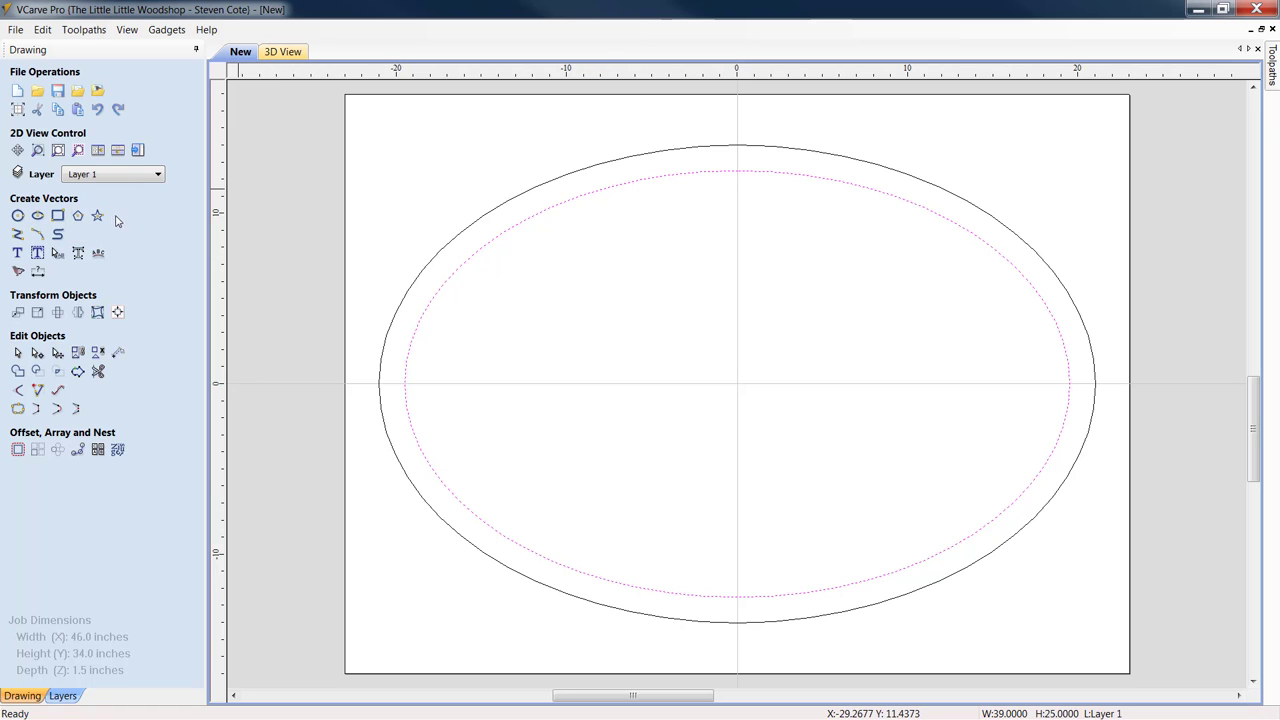
- Set the inner ellipse's size to 38 inches wide and 24 inches high, and deselect it
{"action": "left_click", "coordinate": [37, 313]}
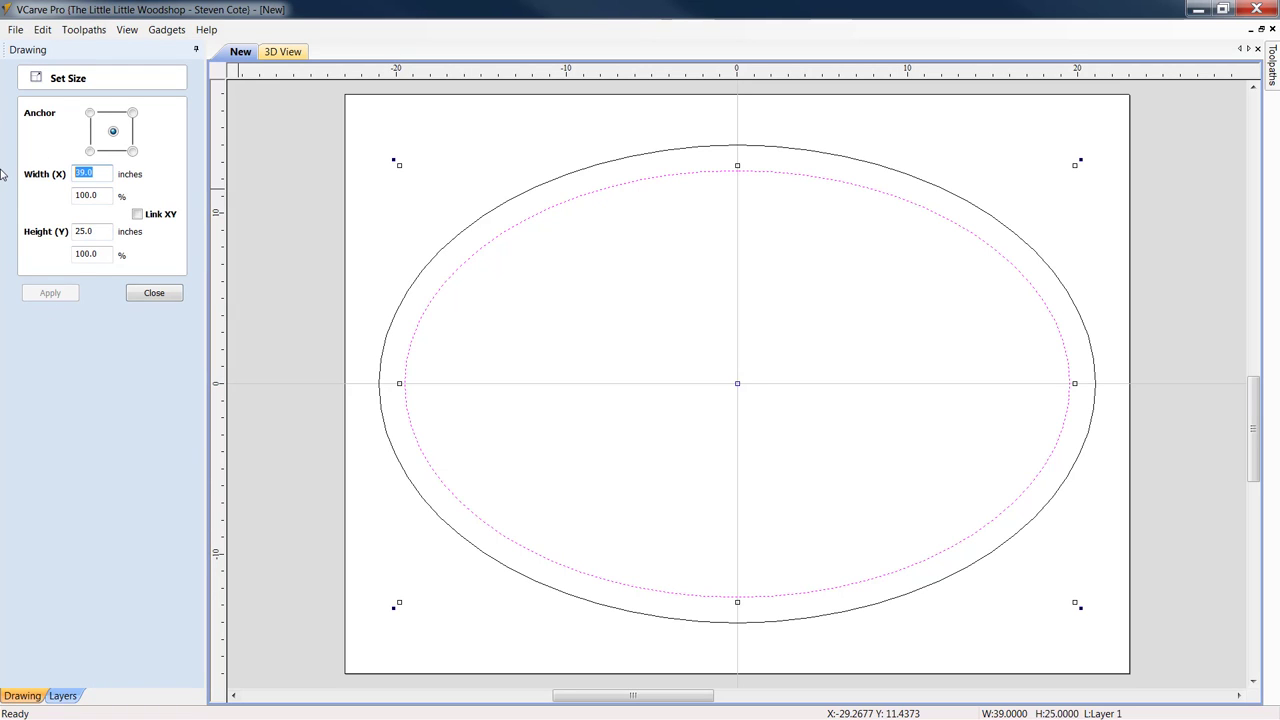
{"action": "type", "text": "38"}
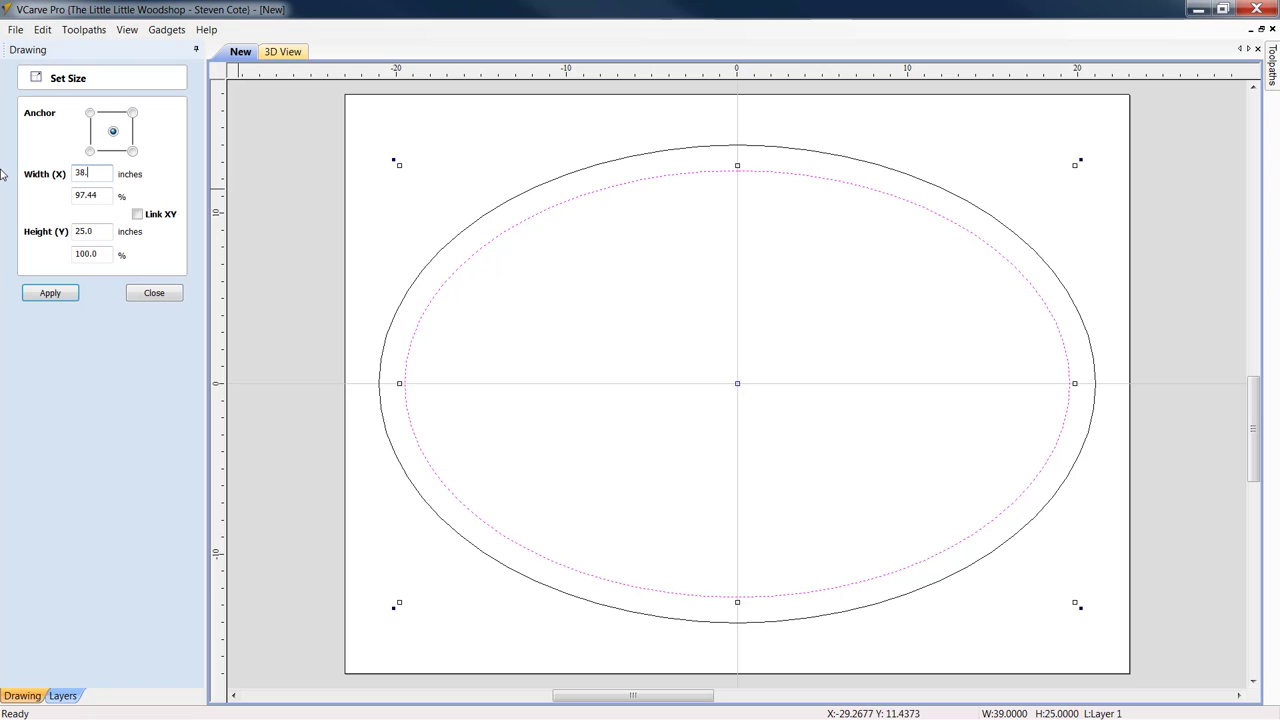
{"action": "key", "text": "Tab"}
{"action": "key", "text": "Tab"}
{"action": "key", "text": "Tab"}
{"action": "type", "text": "24."}
{"action": "left_click", "coordinate": [71, 295]}
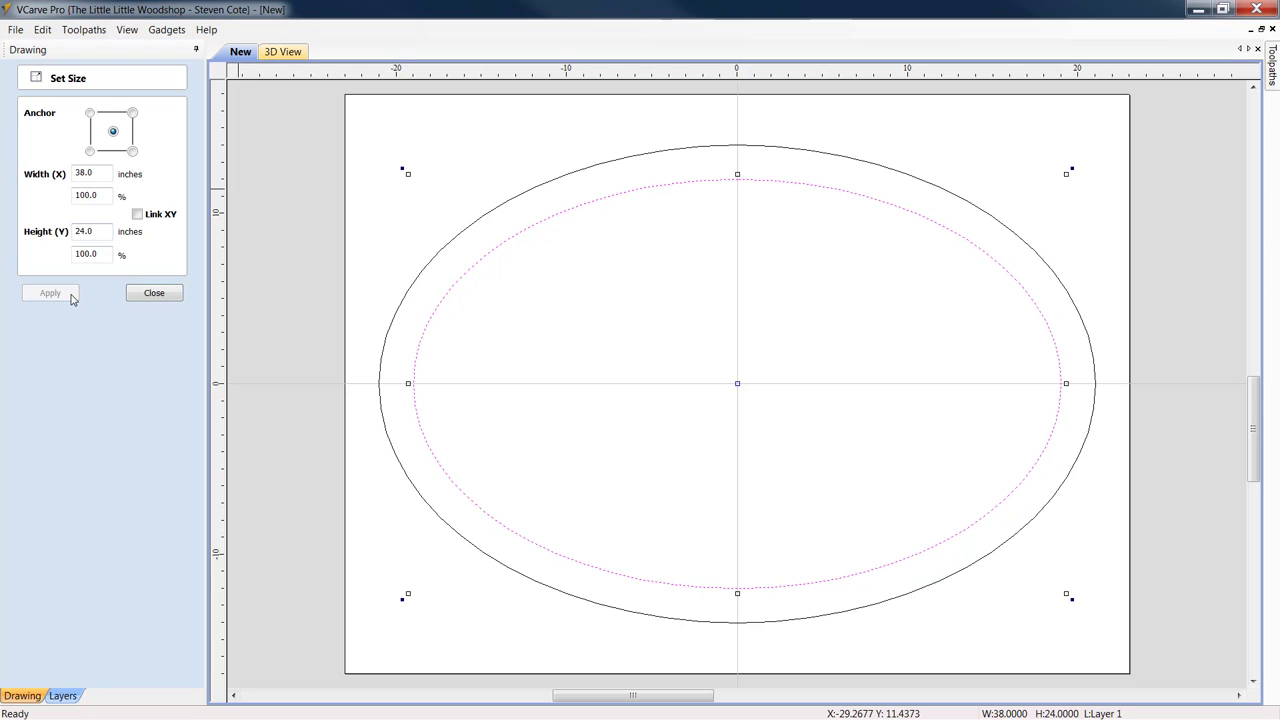
{"action": "left_click", "coordinate": [135, 294]}
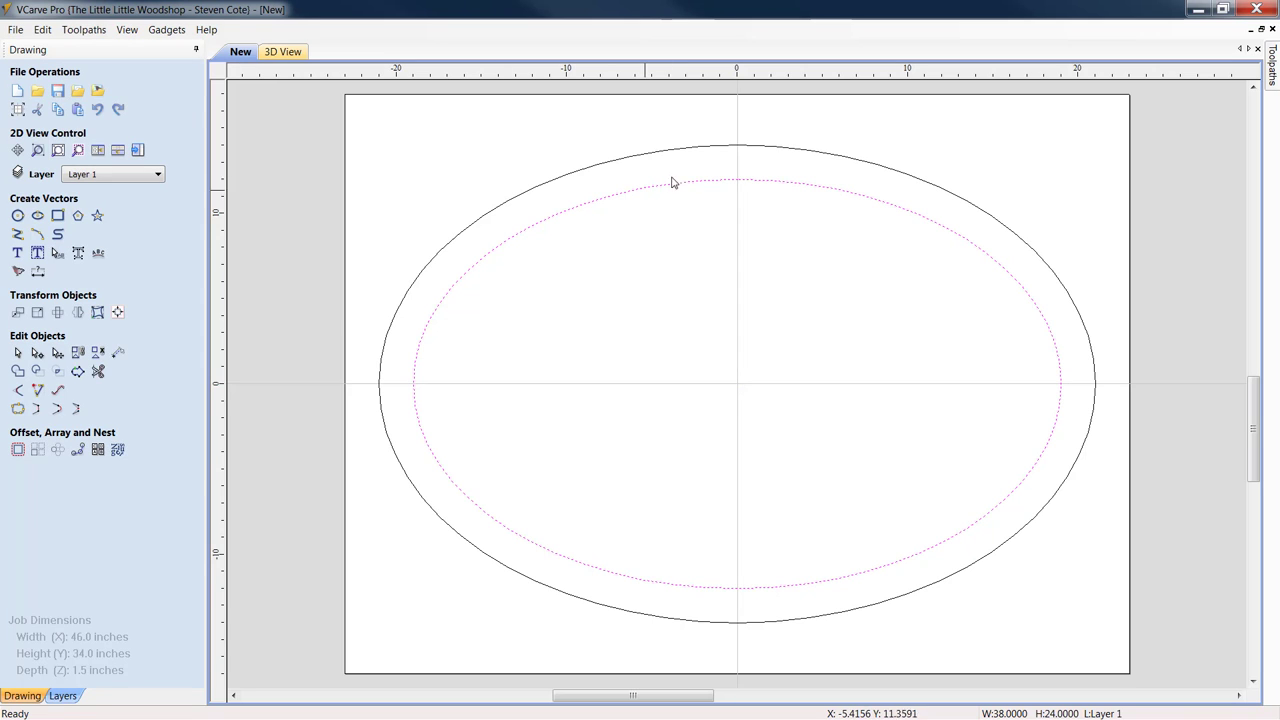
{"action": "left_click", "coordinate": [787, 420]}
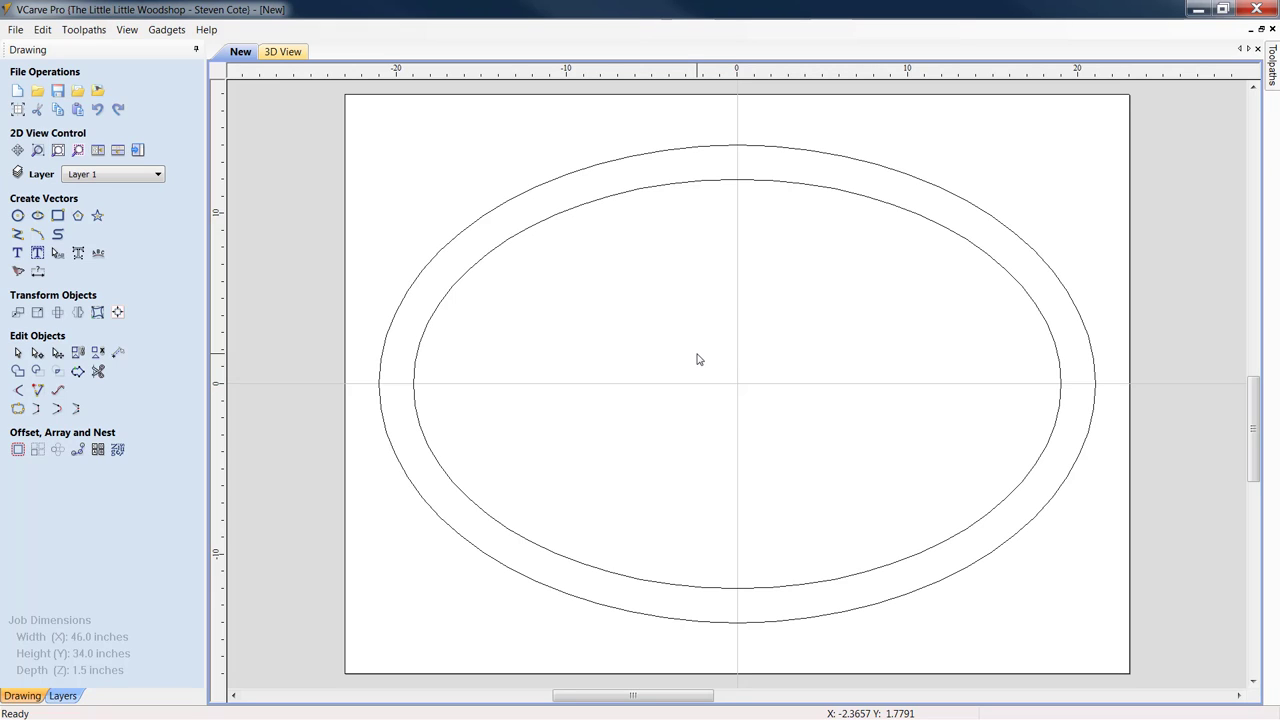
- Draw a small ellipse about 13.1 inches wide and 6.7 inches high inside the two existing ellipses
{"action": "left_click", "coordinate": [47, 215]}
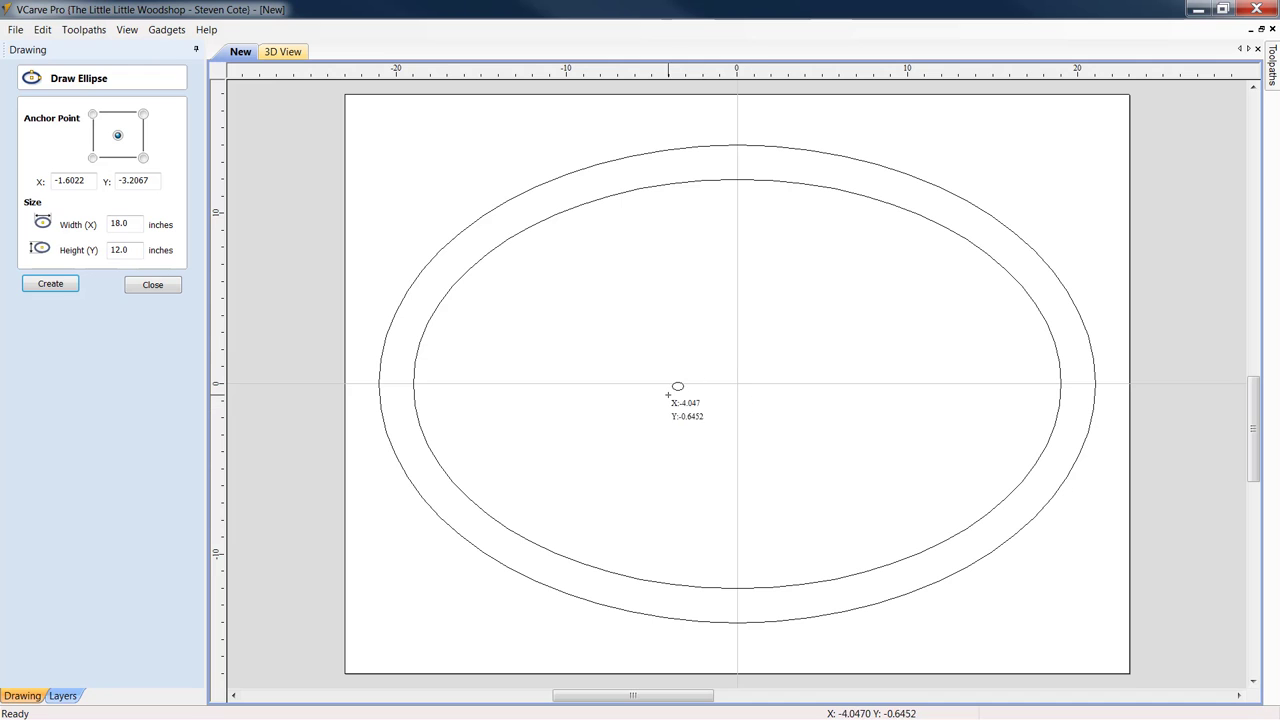
{"action": "left_click_drag", "start_coordinate": [668, 395], "coordinate": [779, 338]}
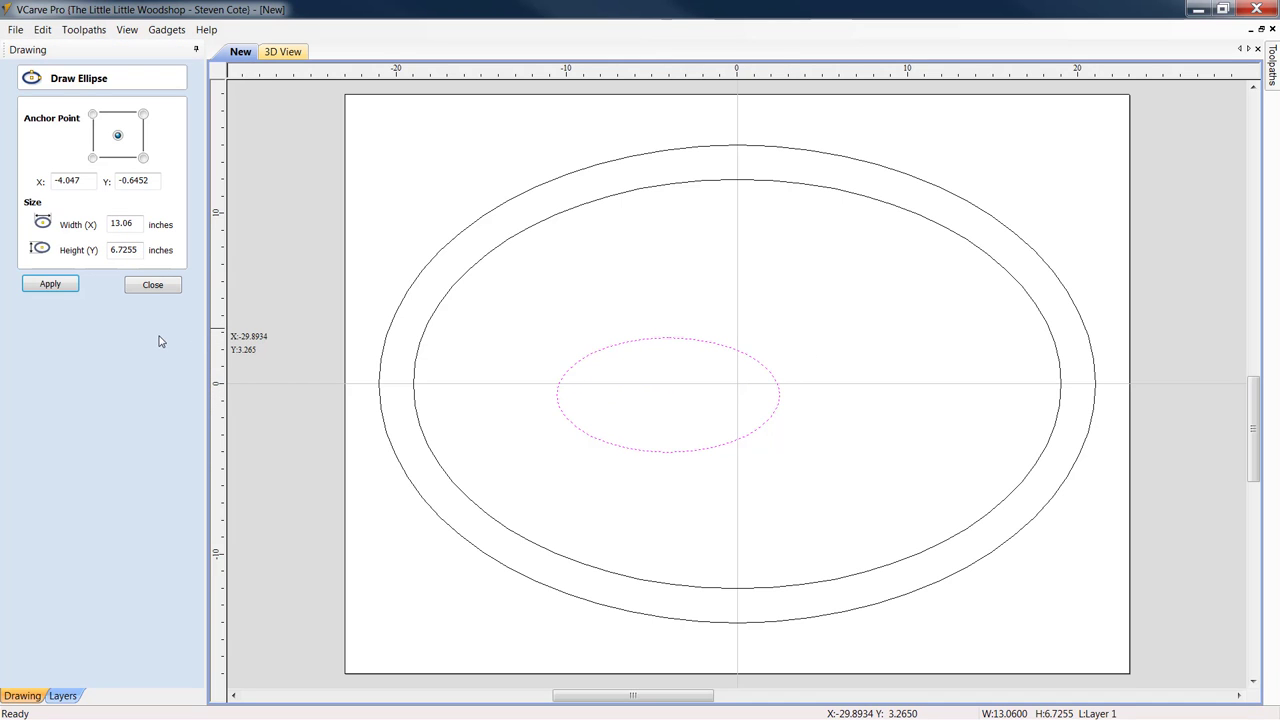
{"action": "left_click", "coordinate": [152, 286]}
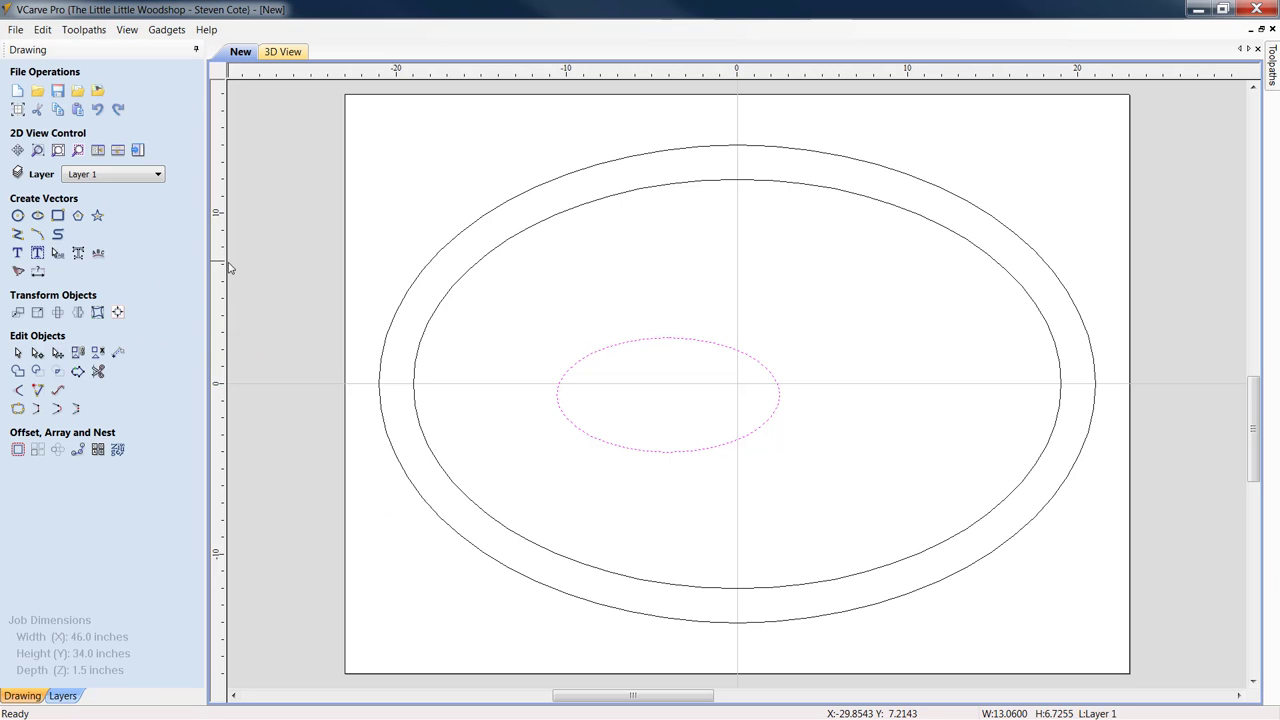
- Center the small ellipse on the material in both directions
{"action": "left_click", "coordinate": [117, 312]}
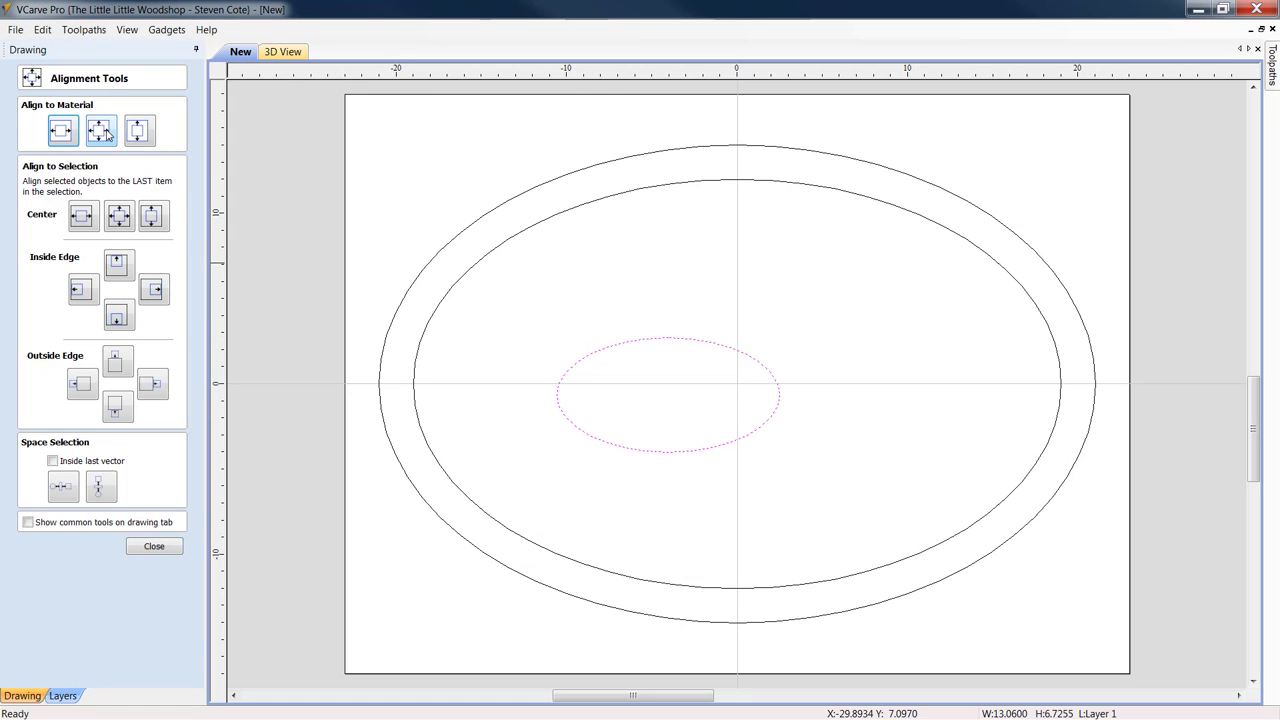
{"action": "left_click", "coordinate": [102, 131]}
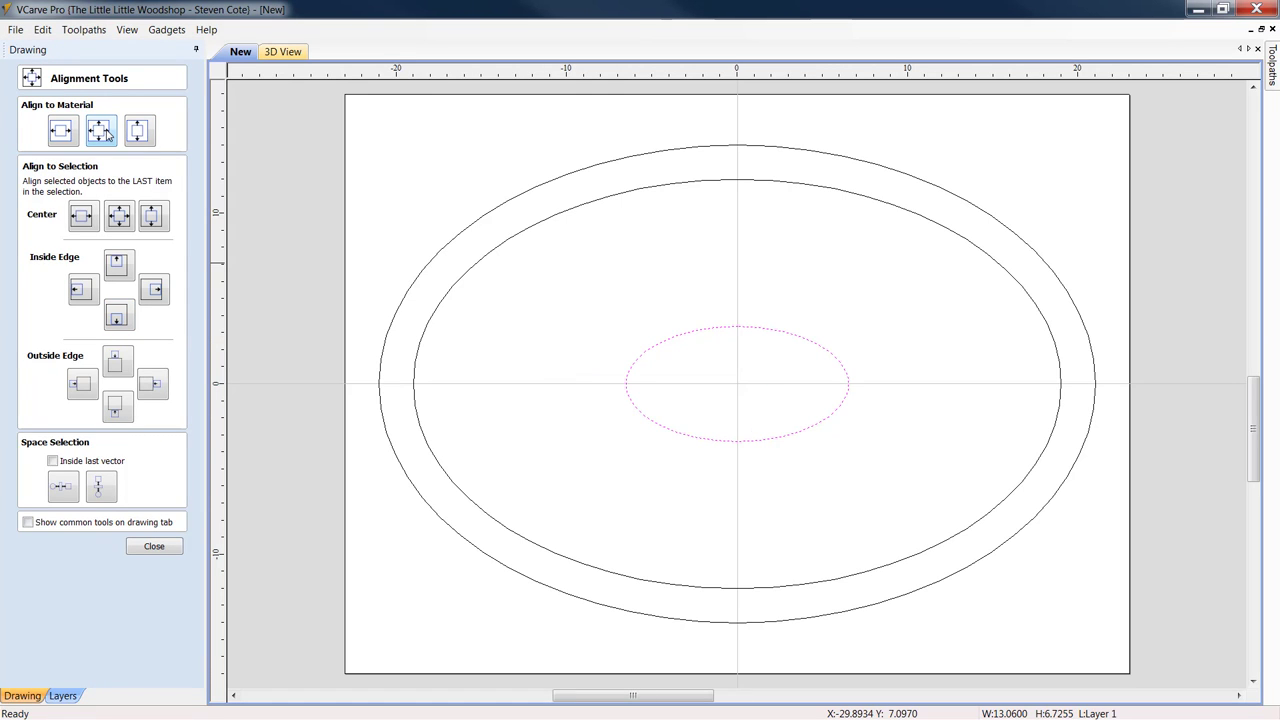
{"action": "left_click", "coordinate": [155, 548]}
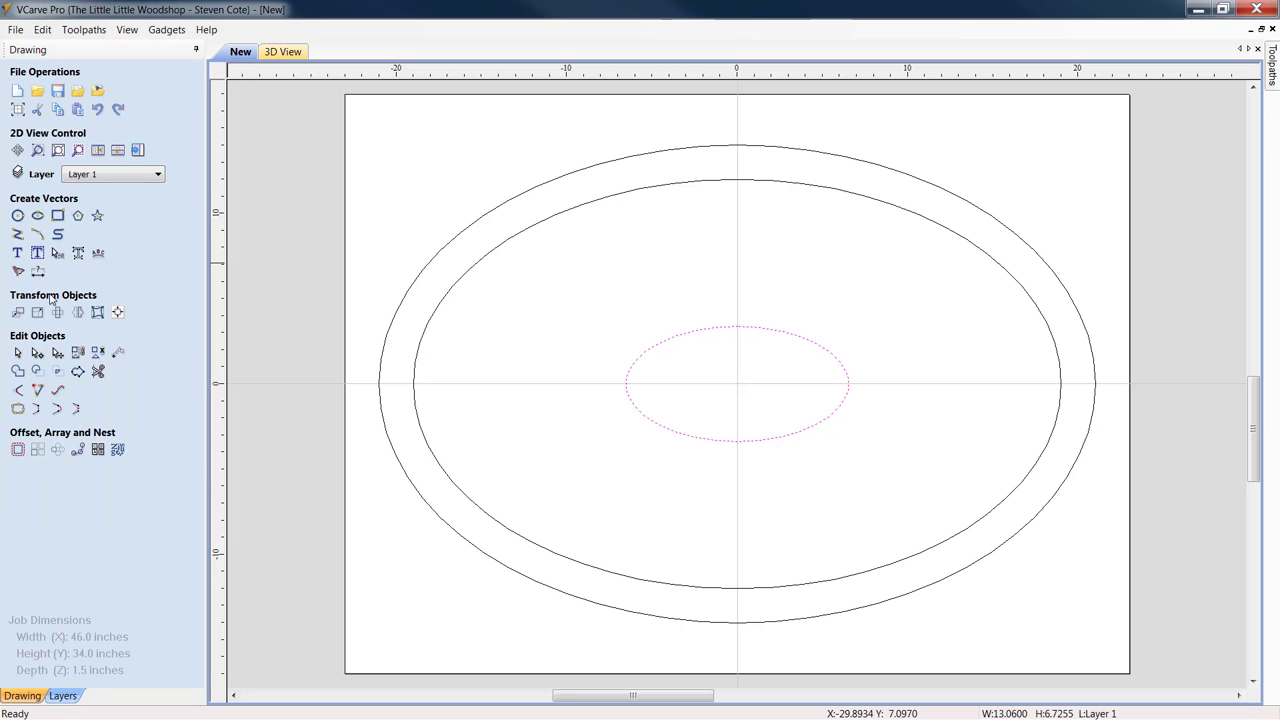
- Resize the small ellipse to 15 inches wide and 8 inches high about its center
{"action": "left_click", "coordinate": [38, 314]}
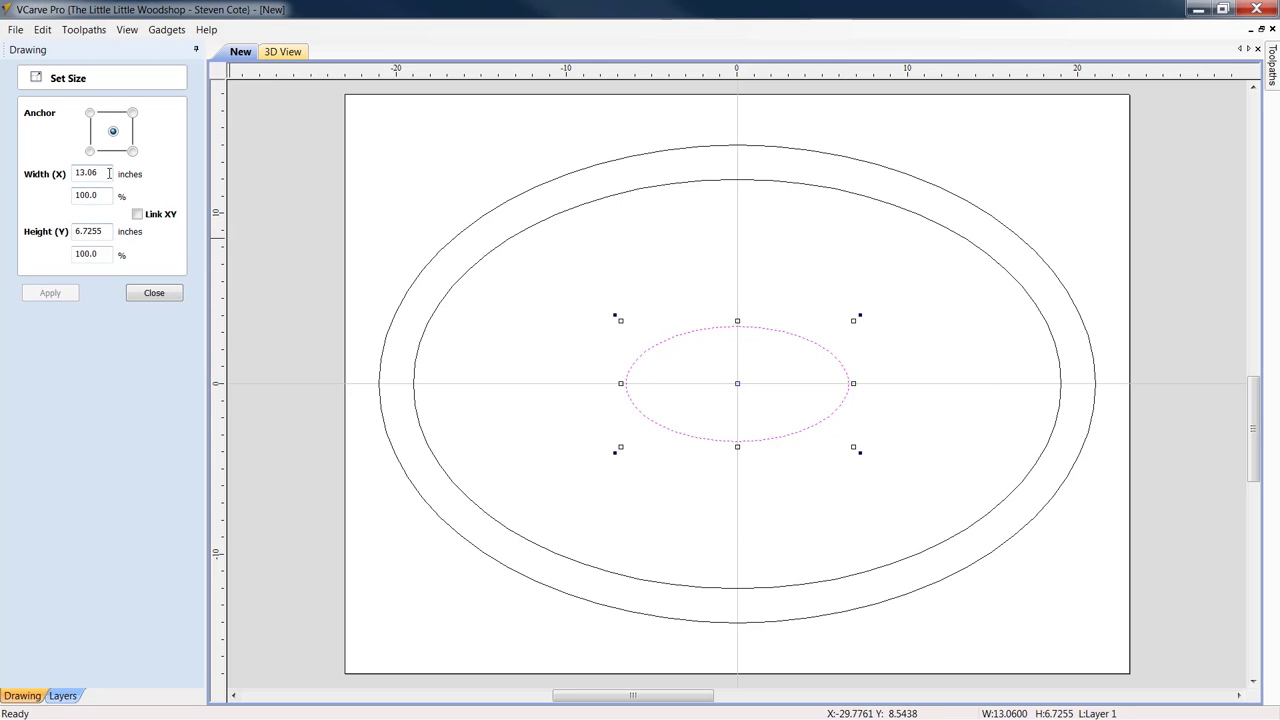
{"action": "left_click_drag", "start_coordinate": [108, 172], "coordinate": [38, 172]}
{"action": "type", "text": "15"}
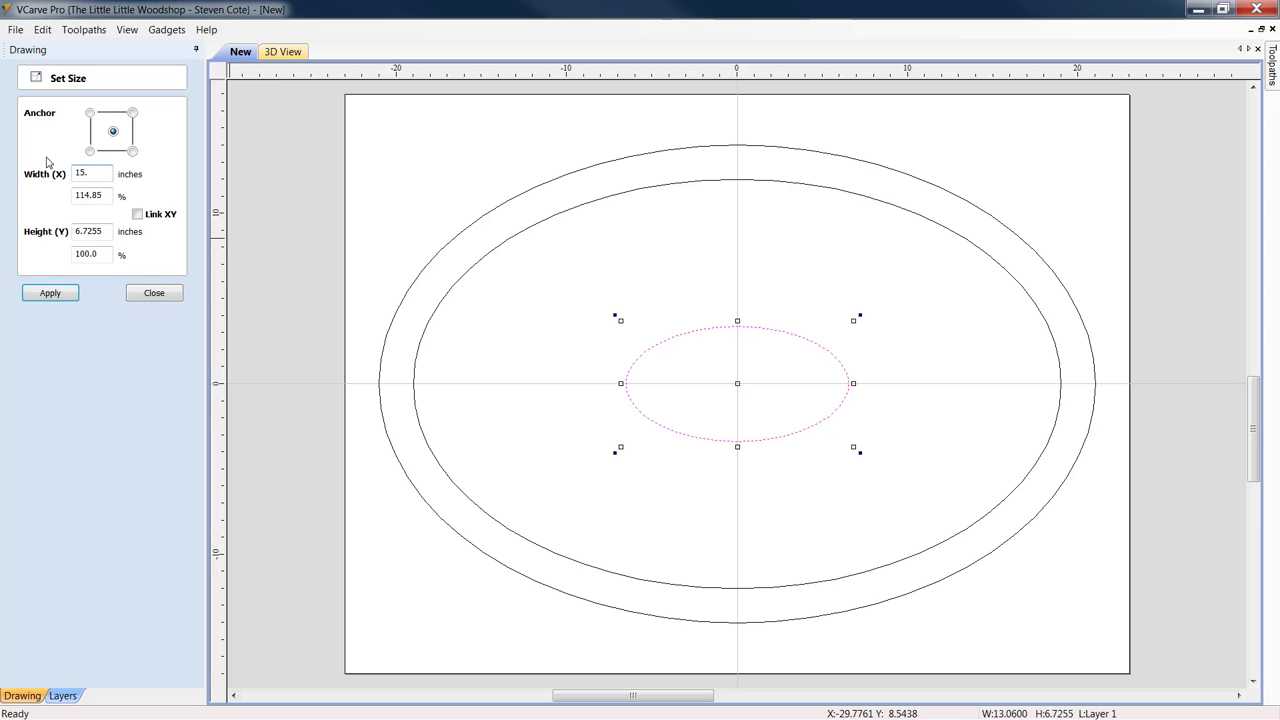
{"action": "type", "text": "."}
{"action": "left_click_drag", "start_coordinate": [108, 231], "coordinate": [34, 234]}
{"action": "type", "text": "8"}
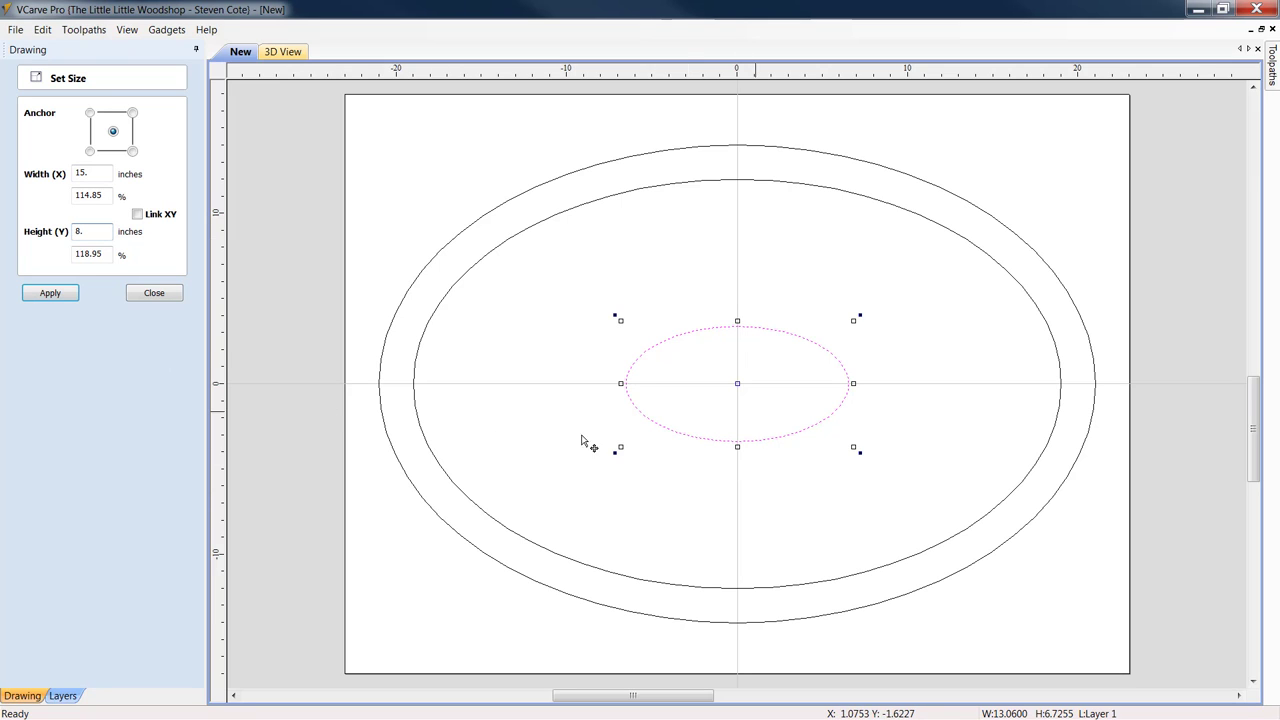
{"action": "left_click", "coordinate": [50, 293]}
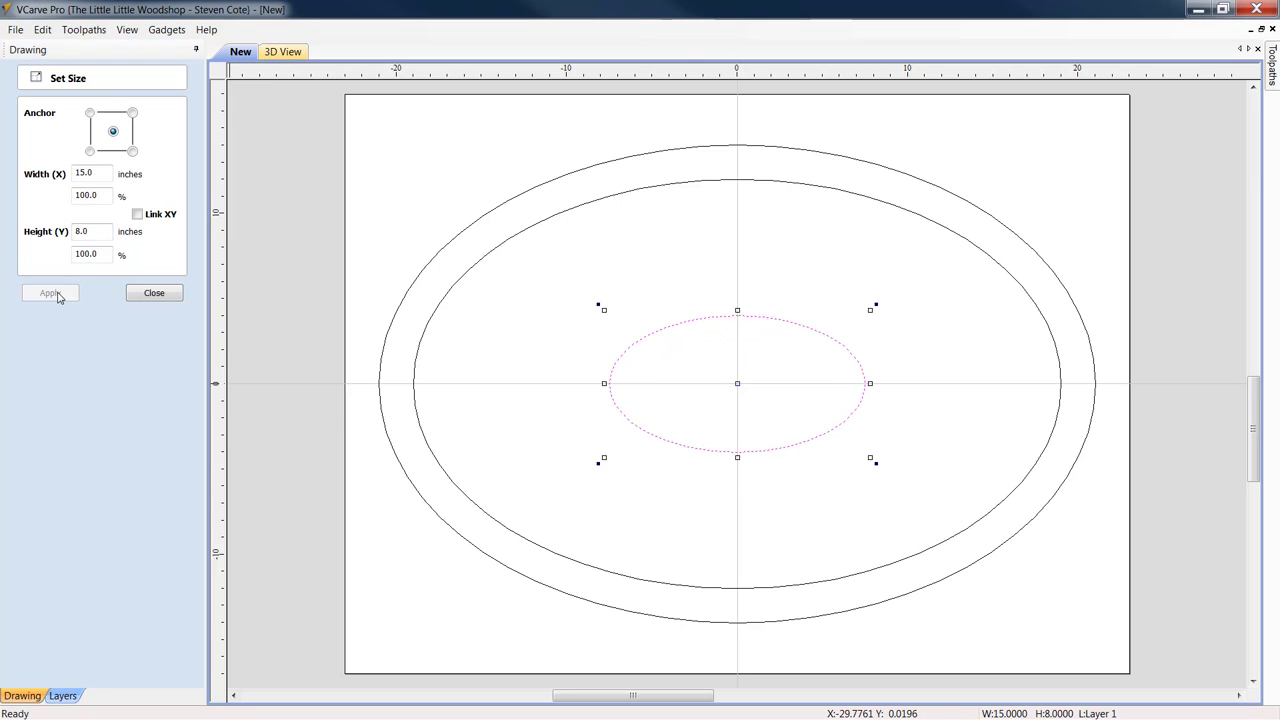
- Set the small ellipse's height to 10 inches and deselect it
{"action": "double_click", "coordinate": [86, 230]}
{"action": "type", "text": "10."}
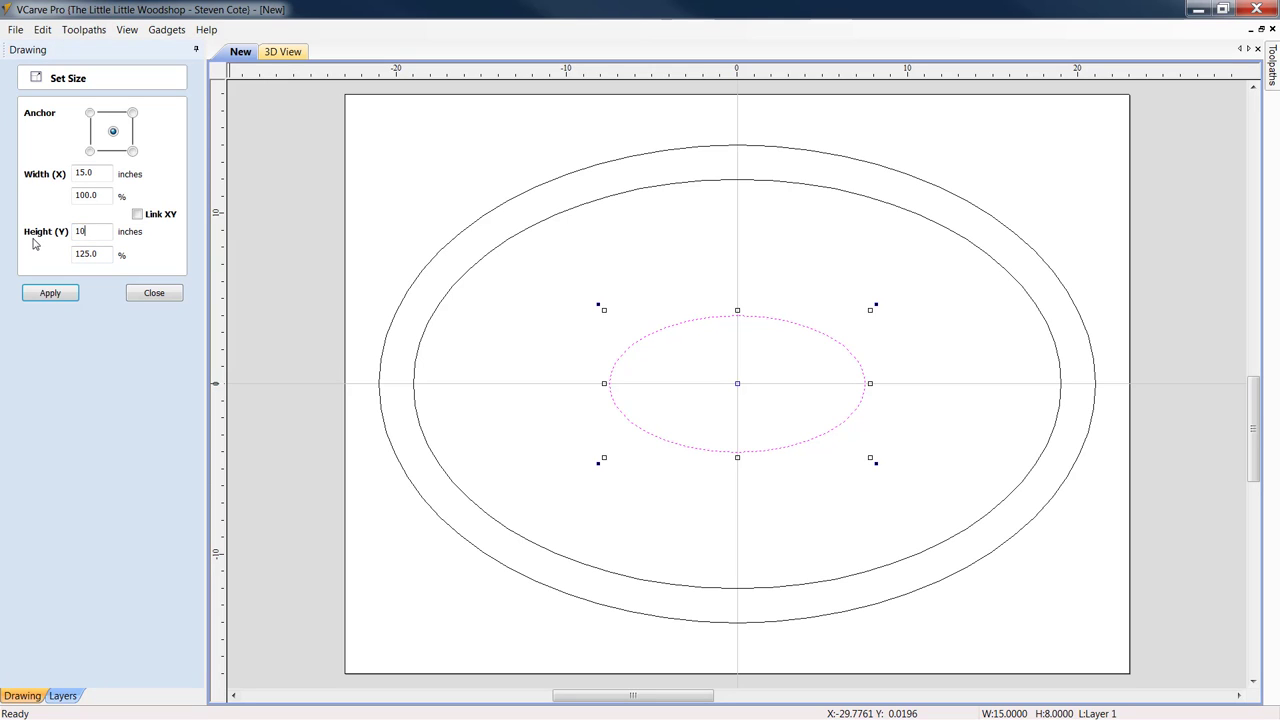
{"action": "left_click", "coordinate": [45, 297]}
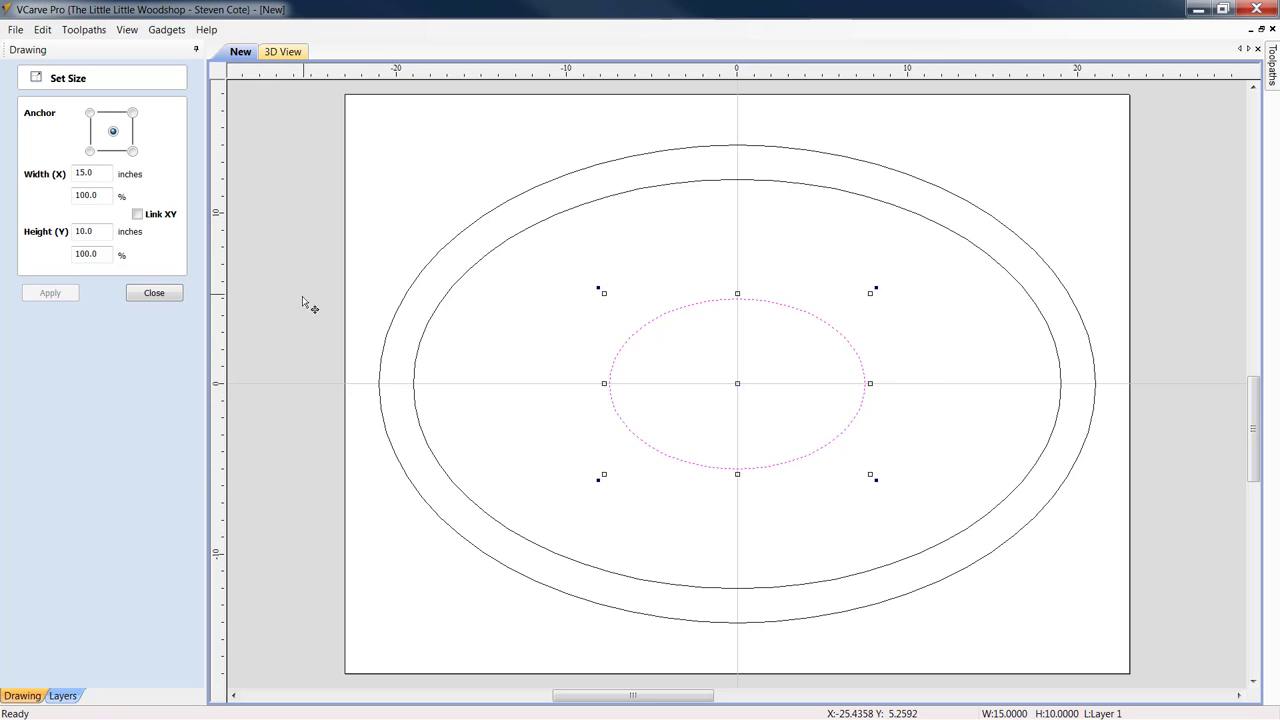
{"action": "left_click", "coordinate": [154, 295]}
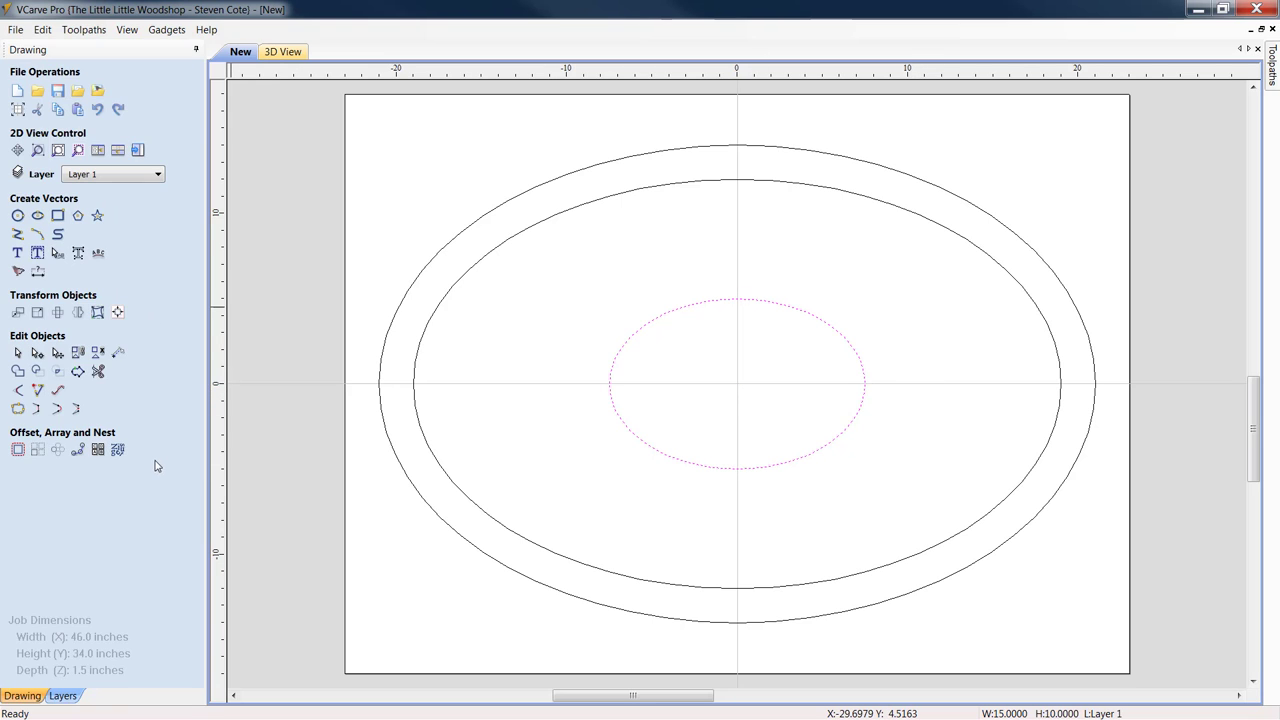
{"action": "left_click", "coordinate": [590, 488]}
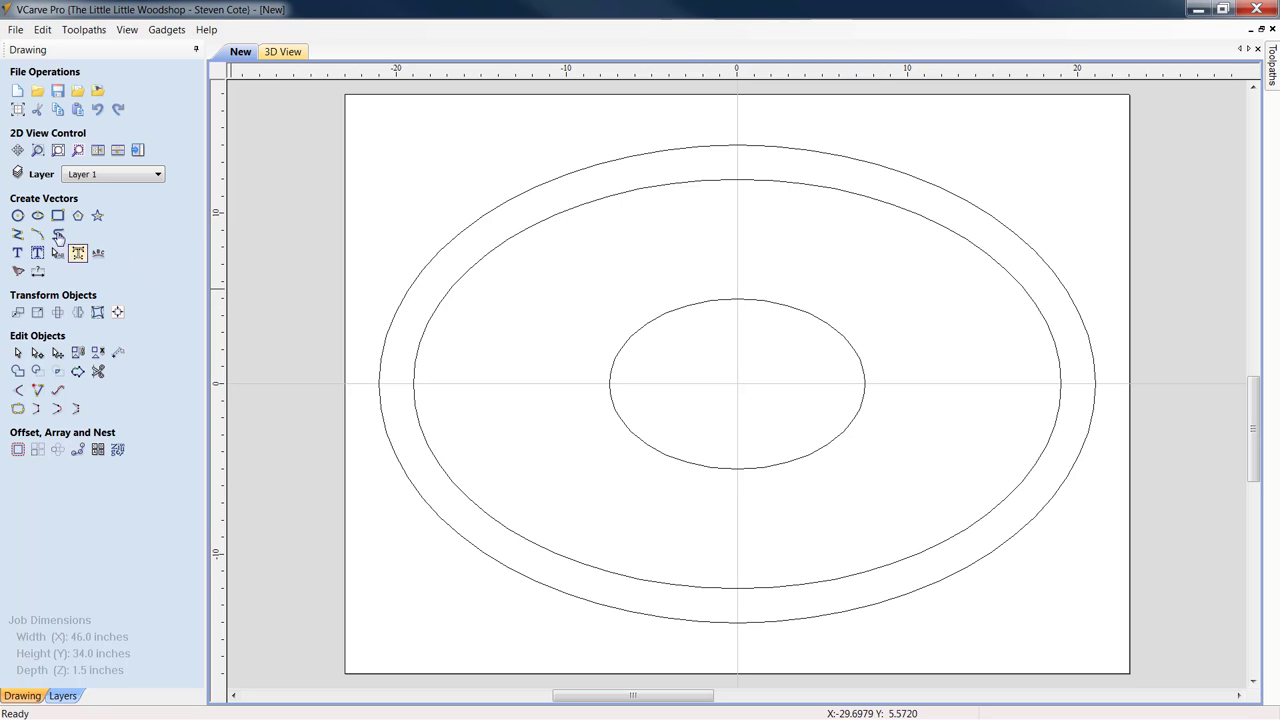
- Create the centered text "Welcome to the Cabin" at the job's origin, correcting the doubled first letter
{"action": "left_click", "coordinate": [18, 255]}
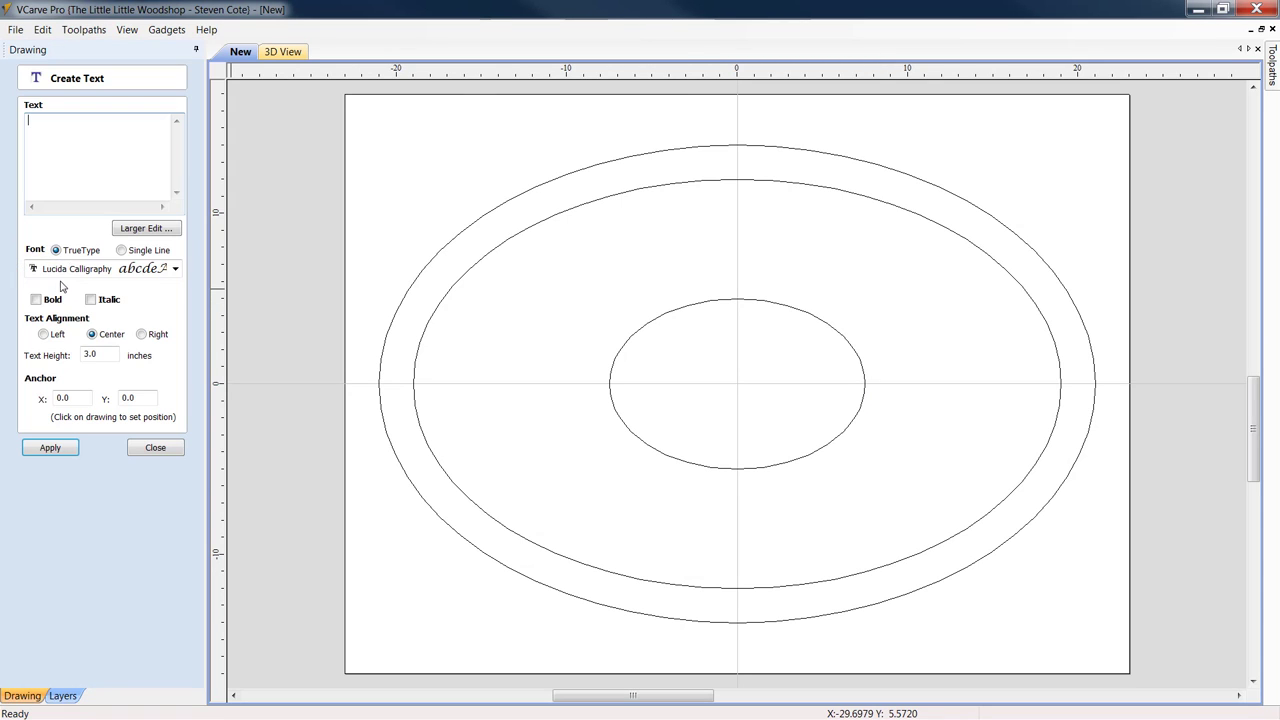
{"action": "left_click", "coordinate": [61, 168]}
{"action": "type", "text": "Wwelcome to the Camp"}
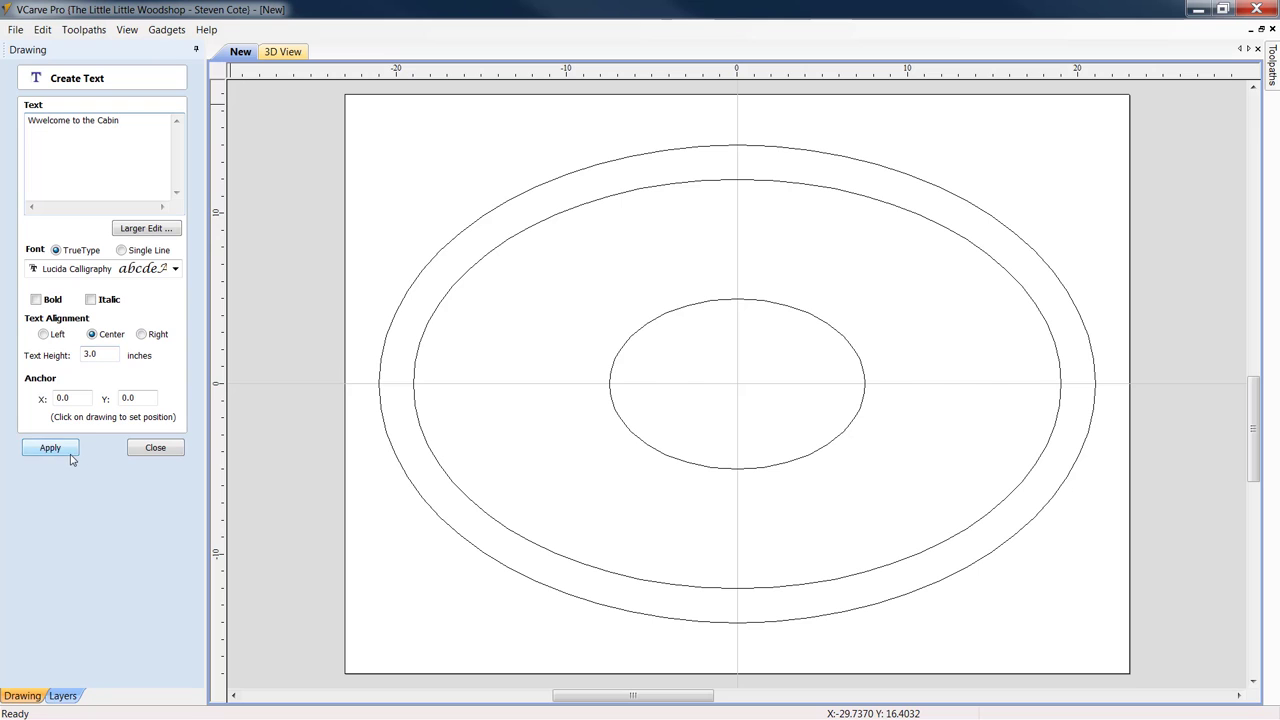
{"action": "left_click", "coordinate": [38, 452]}
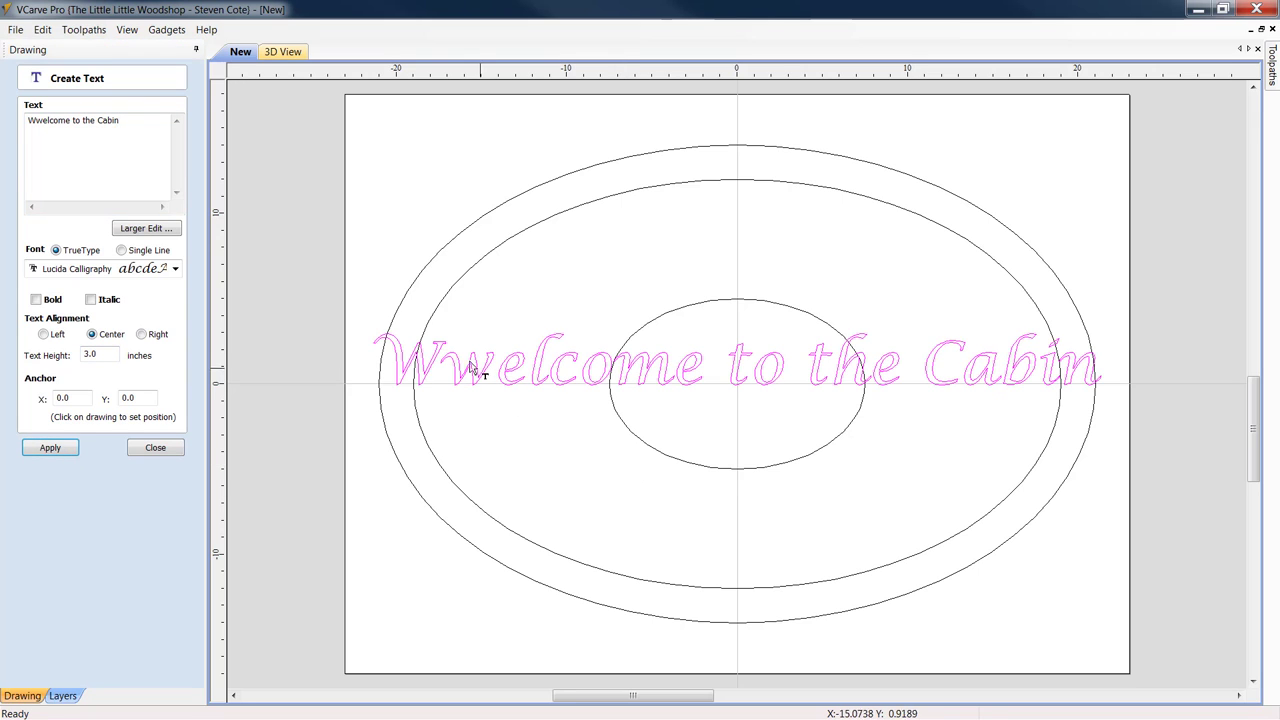
{"action": "left_click", "coordinate": [43, 122]}
{"action": "left_click", "coordinate": [38, 132]}
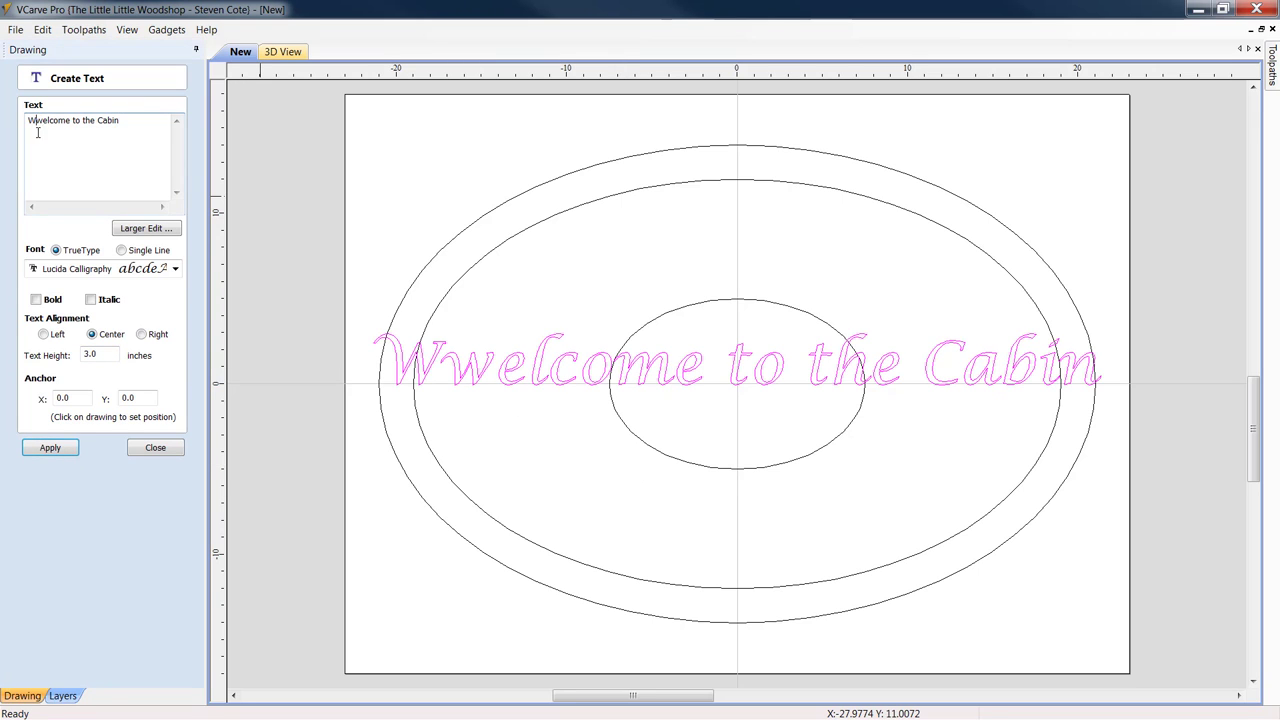
{"action": "key", "text": "Delete"}
{"action": "left_click", "coordinate": [50, 448]}
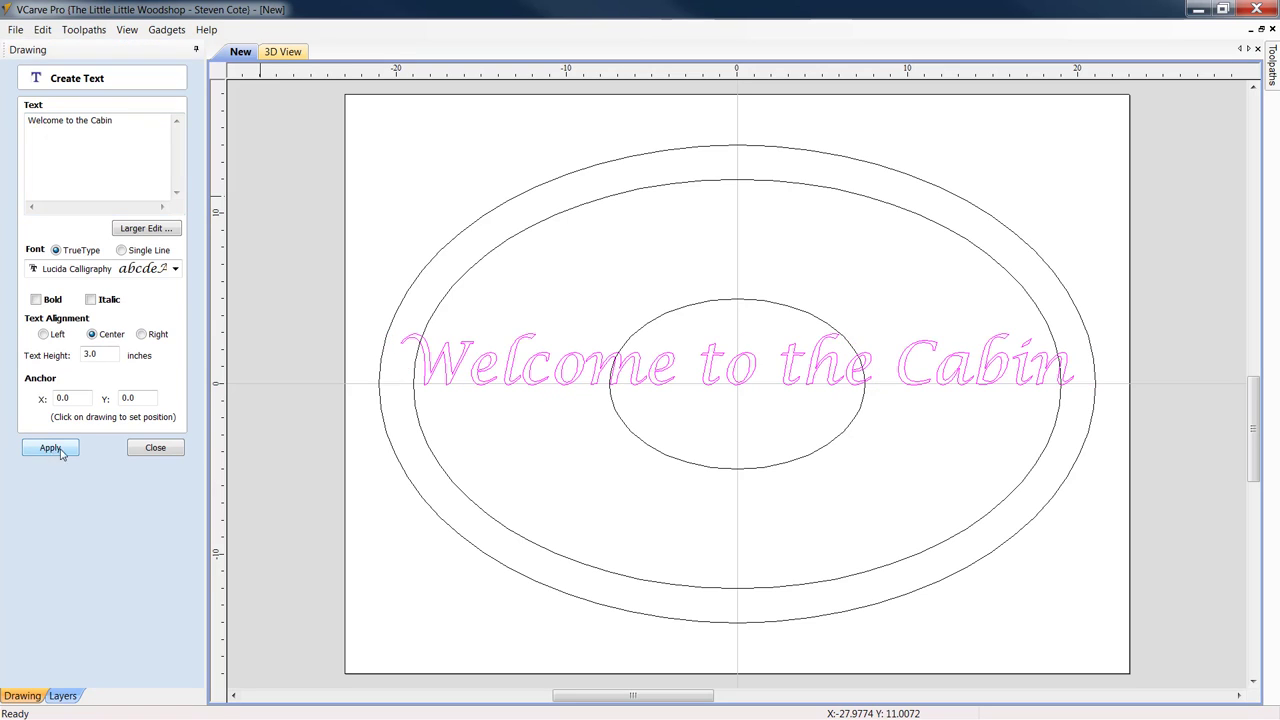
- Make the "Welcome to the Cabin" text bold and finish the text creation
{"action": "left_click", "coordinate": [36, 299]}
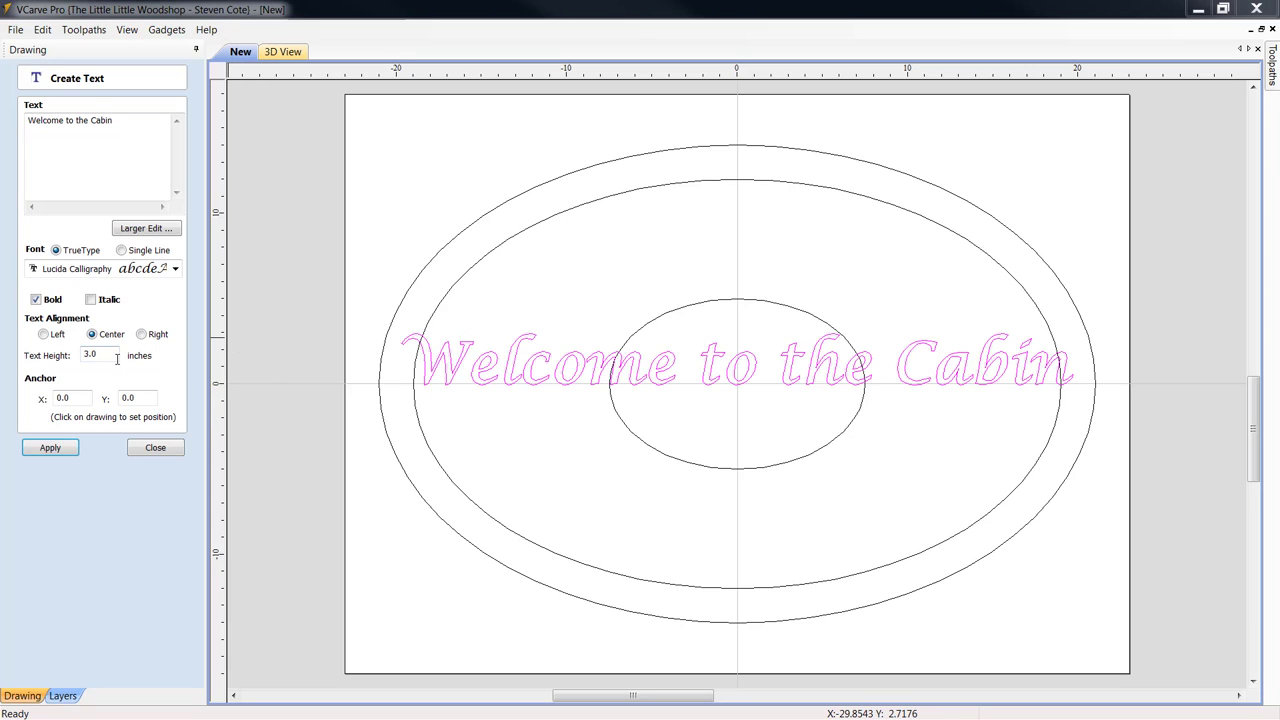
{"action": "left_click", "coordinate": [52, 448]}
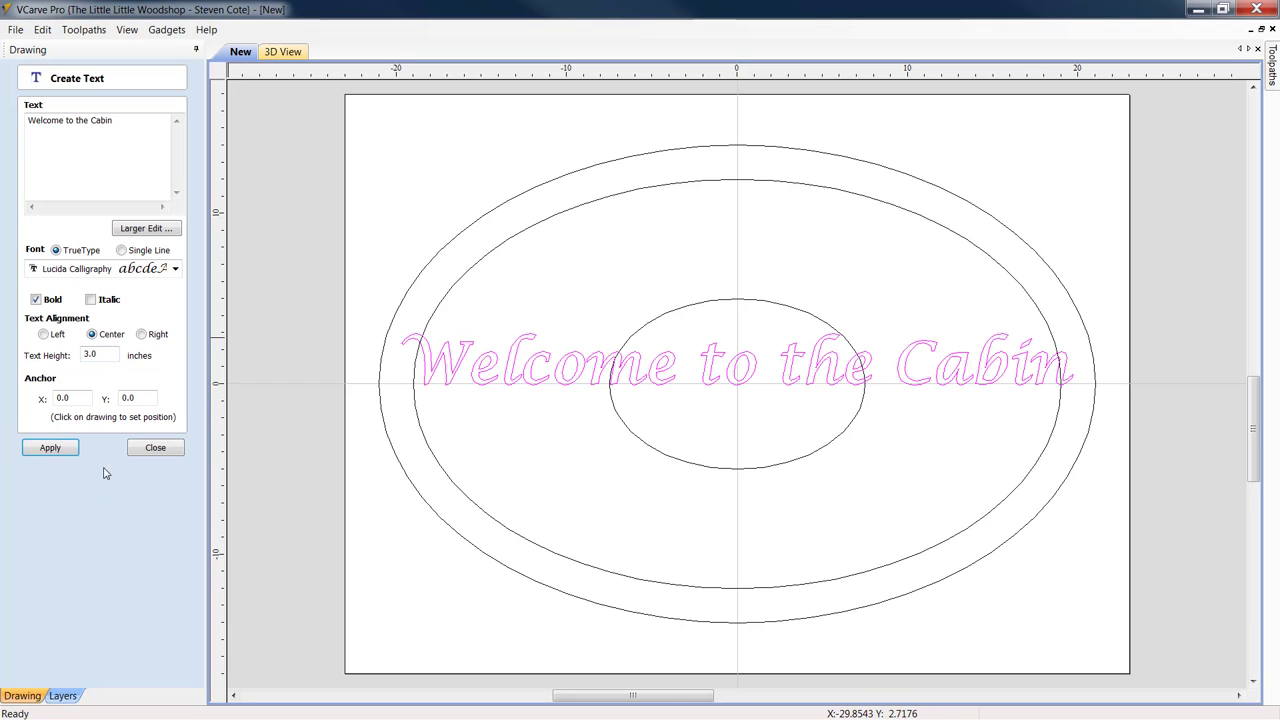
{"action": "left_click", "coordinate": [155, 448]}
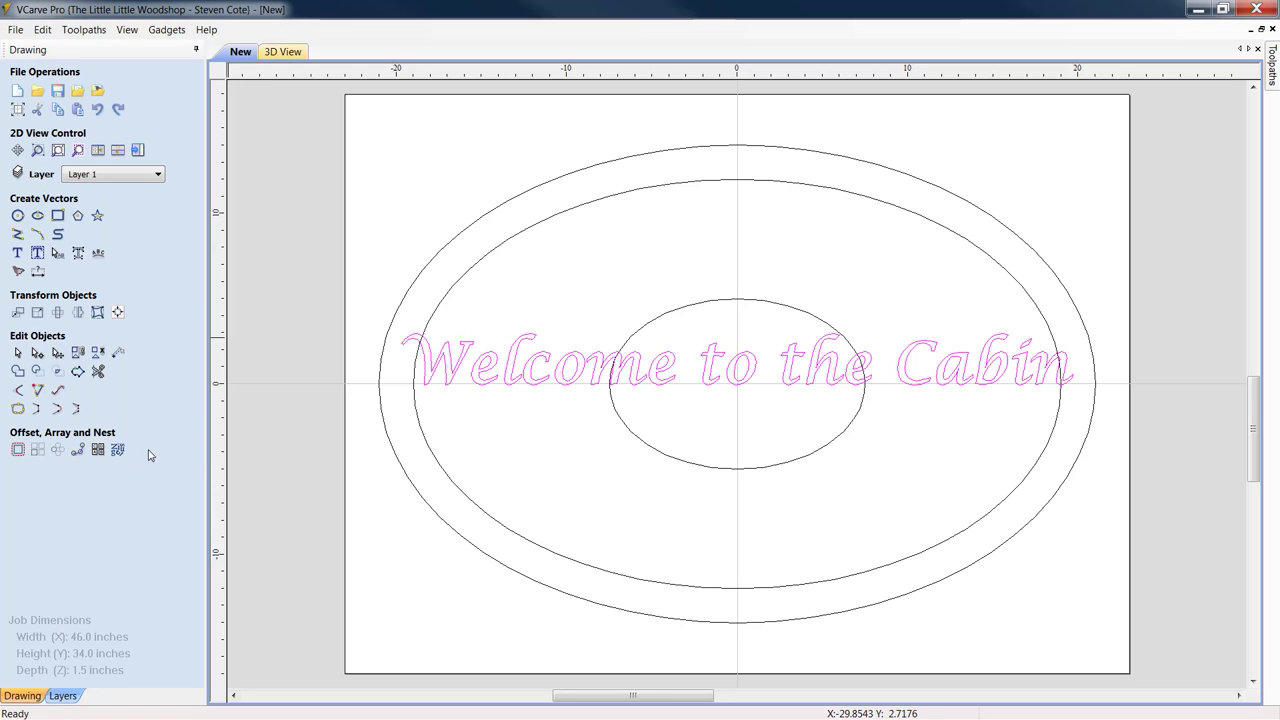
- Arch the "Welcome to the Cabin" text upward and place it inside the upper part of the middle ellipse
{"action": "left_click", "coordinate": [742, 390]}
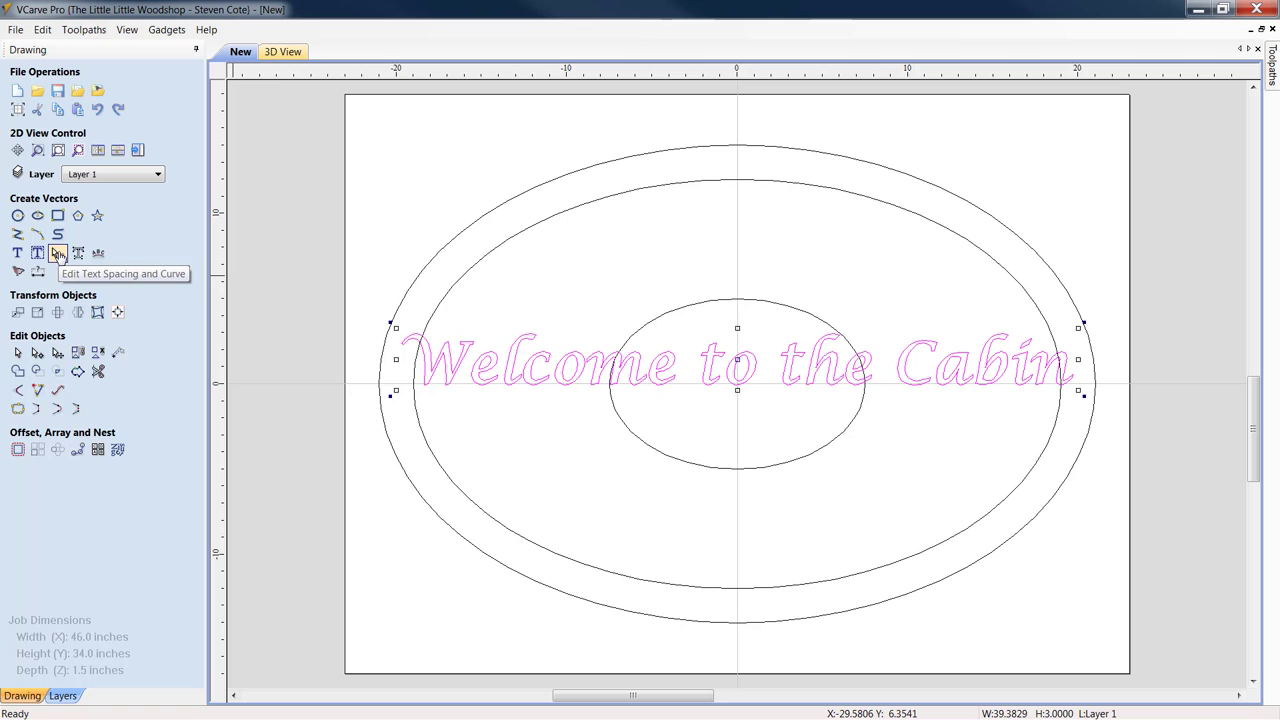
{"action": "left_click", "coordinate": [58, 254]}
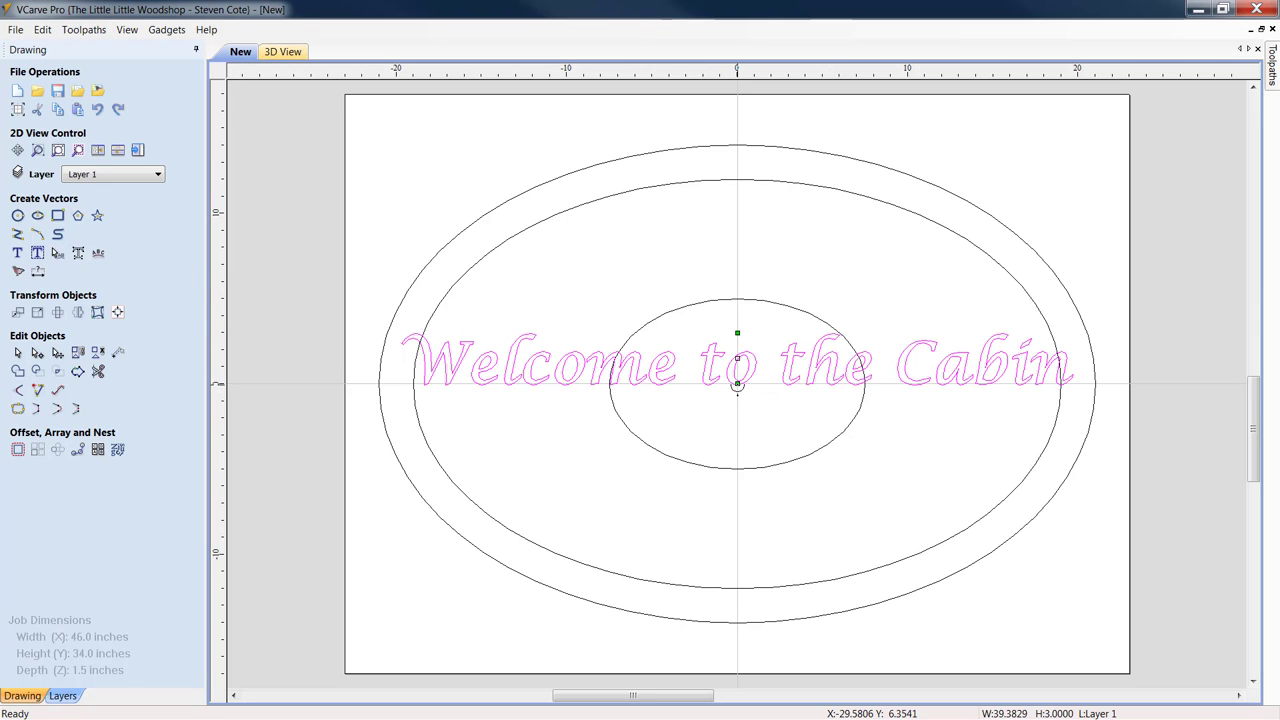
{"action": "left_click_drag", "start_coordinate": [737, 383], "coordinate": [714, 566]}
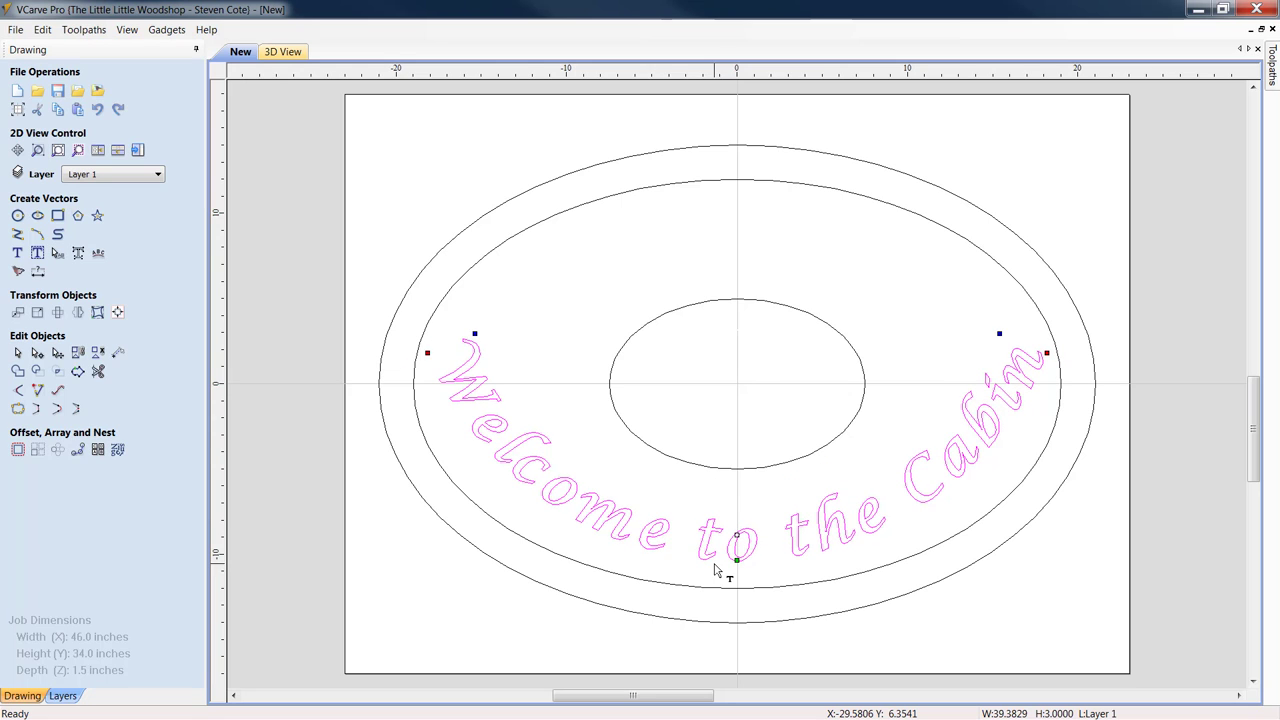
{"action": "left_click", "coordinate": [96, 110]}
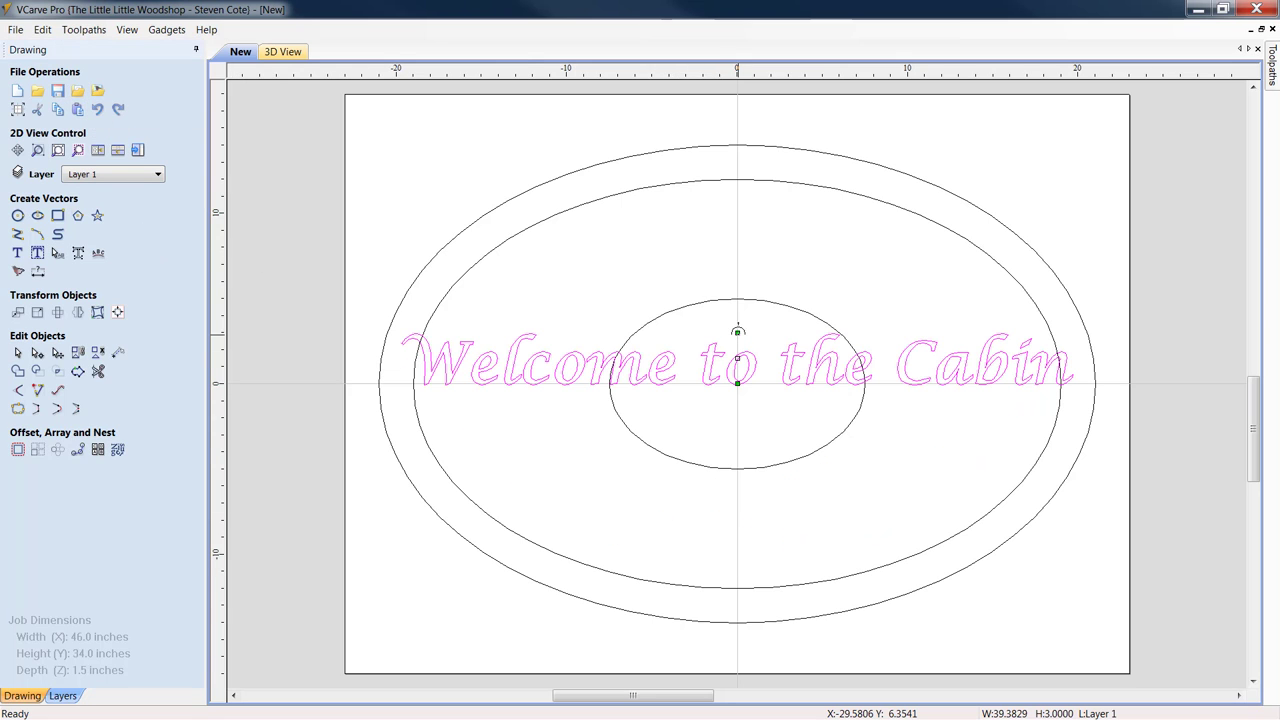
{"action": "left_click_drag", "start_coordinate": [737, 330], "coordinate": [733, 162]}
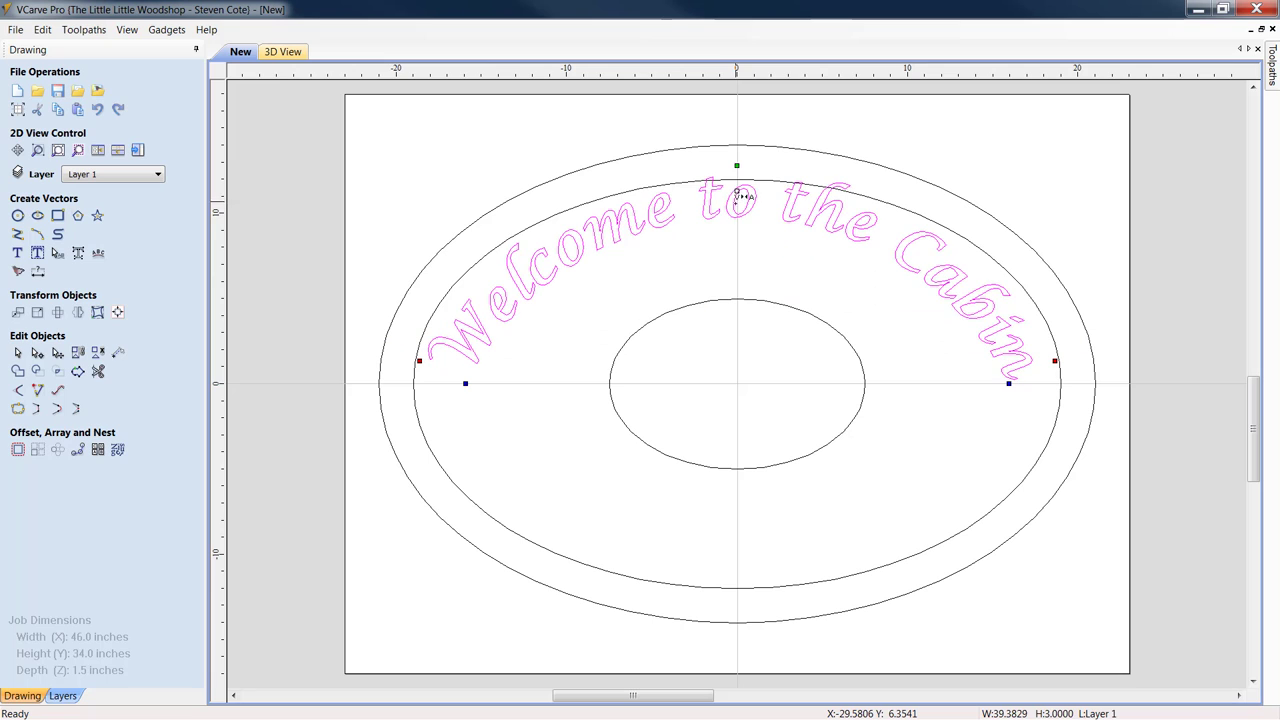
{"action": "left_click_drag", "start_coordinate": [737, 189], "coordinate": [736, 207]}
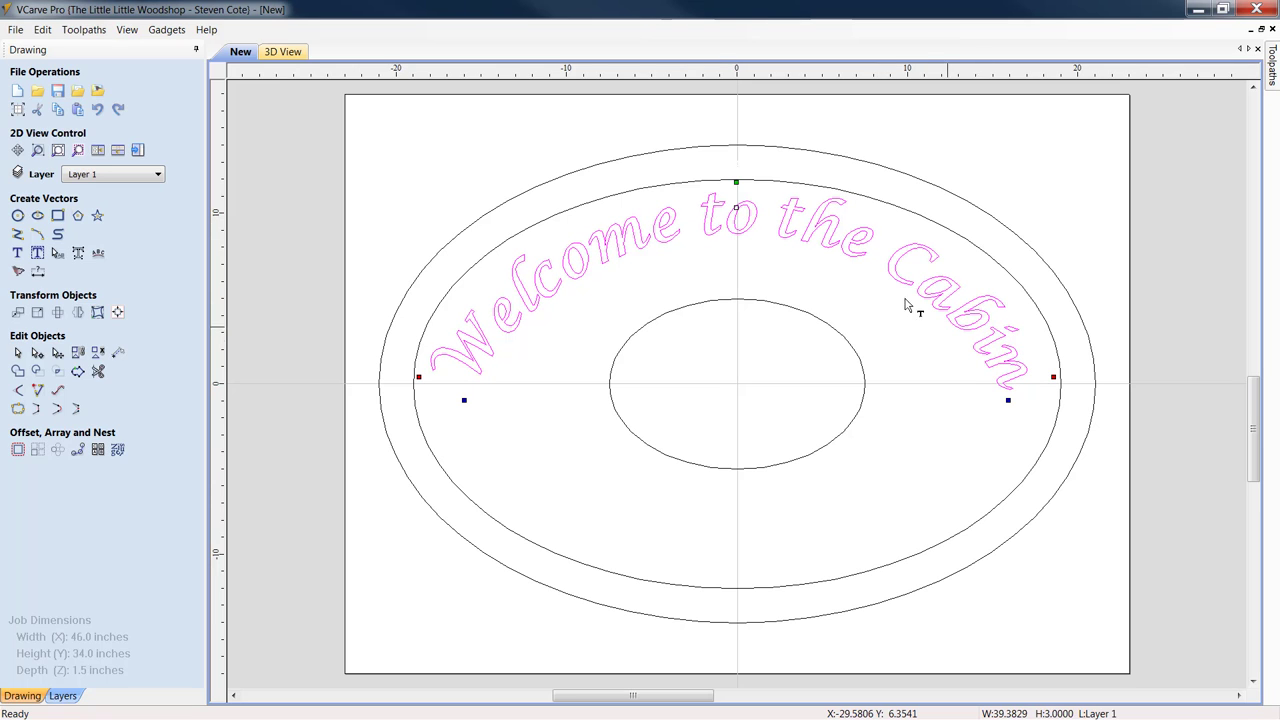
- Fine-tune the arched text's rotation and position within the middle ellipse, and deselect it
{"action": "left_click_drag", "start_coordinate": [418, 377], "coordinate": [417, 381]}
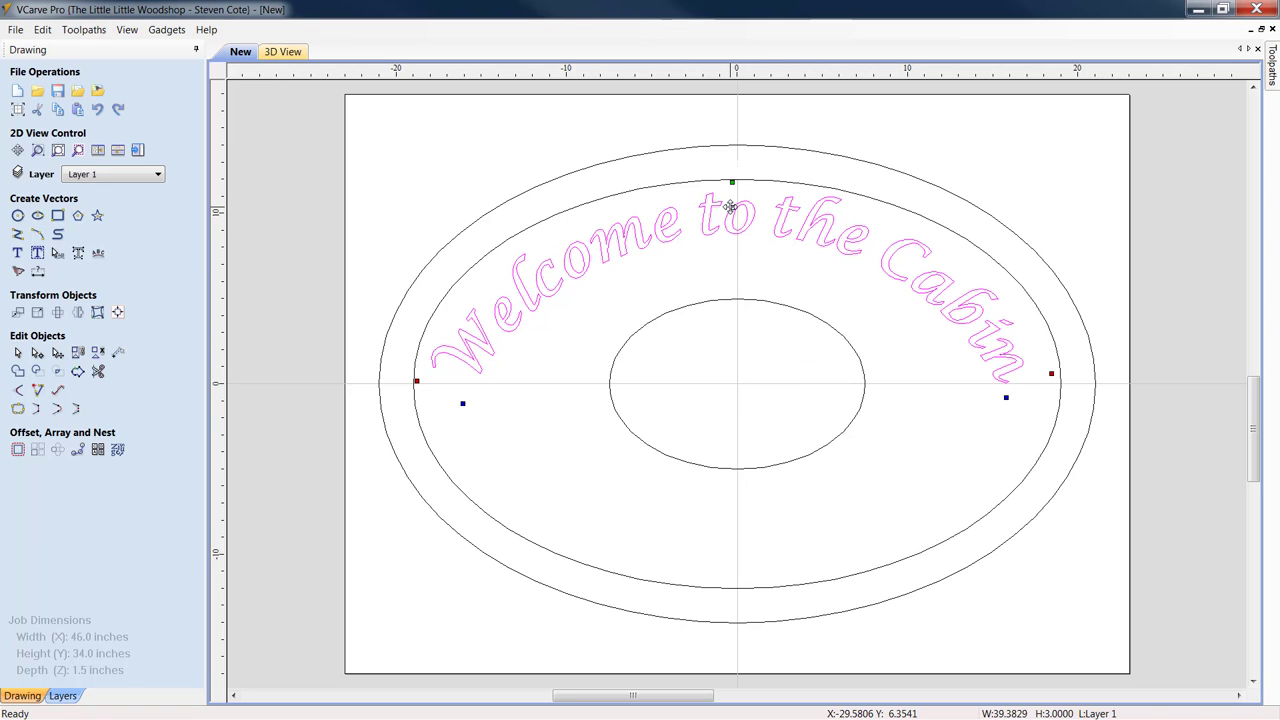
{"action": "left_click_drag", "start_coordinate": [735, 207], "coordinate": [738, 213]}
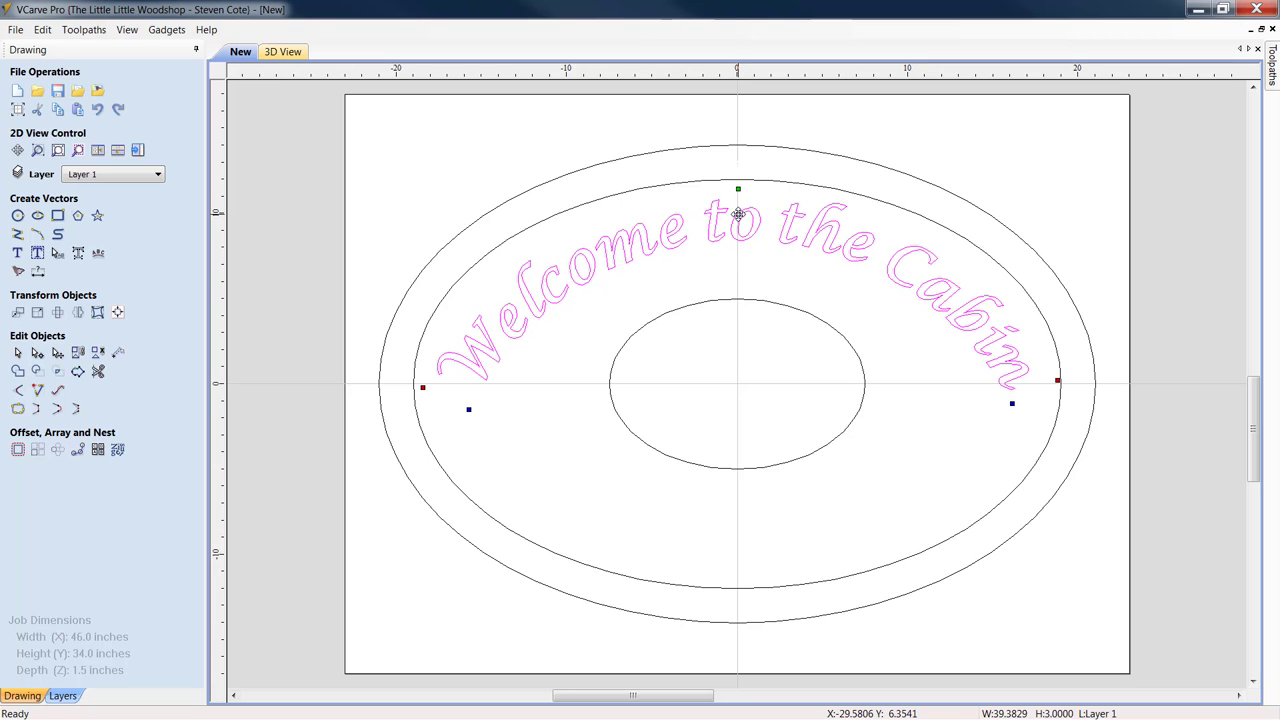
{"action": "mouse_move", "coordinate": [1057, 379]}
{"action": "left_mouse_down"}
{"action": "mouse_move", "coordinate": [1052, 367]}
{"action": "mouse_move", "coordinate": [1061, 373]}
{"action": "left_mouse_up"}
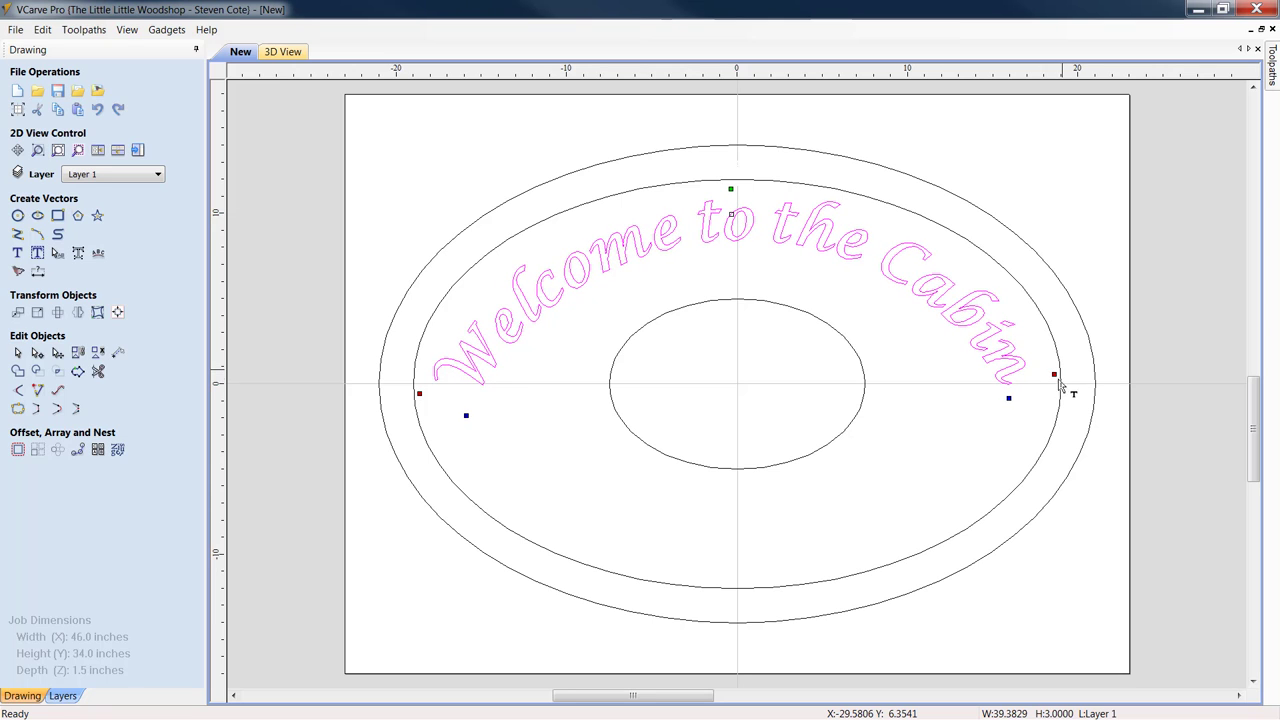
{"action": "left_click", "coordinate": [920, 491]}
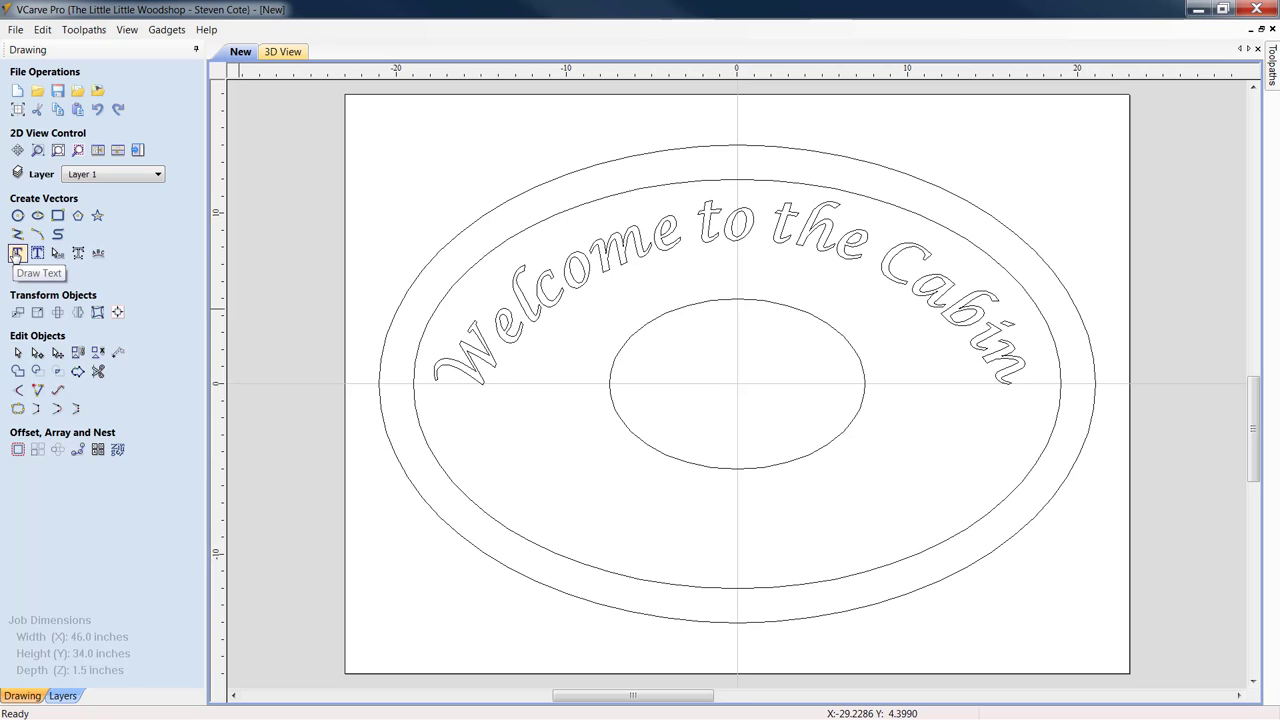
- Create a second, bold text with the family's name, centered at the job's origin
{"action": "left_click", "coordinate": [16, 254]}
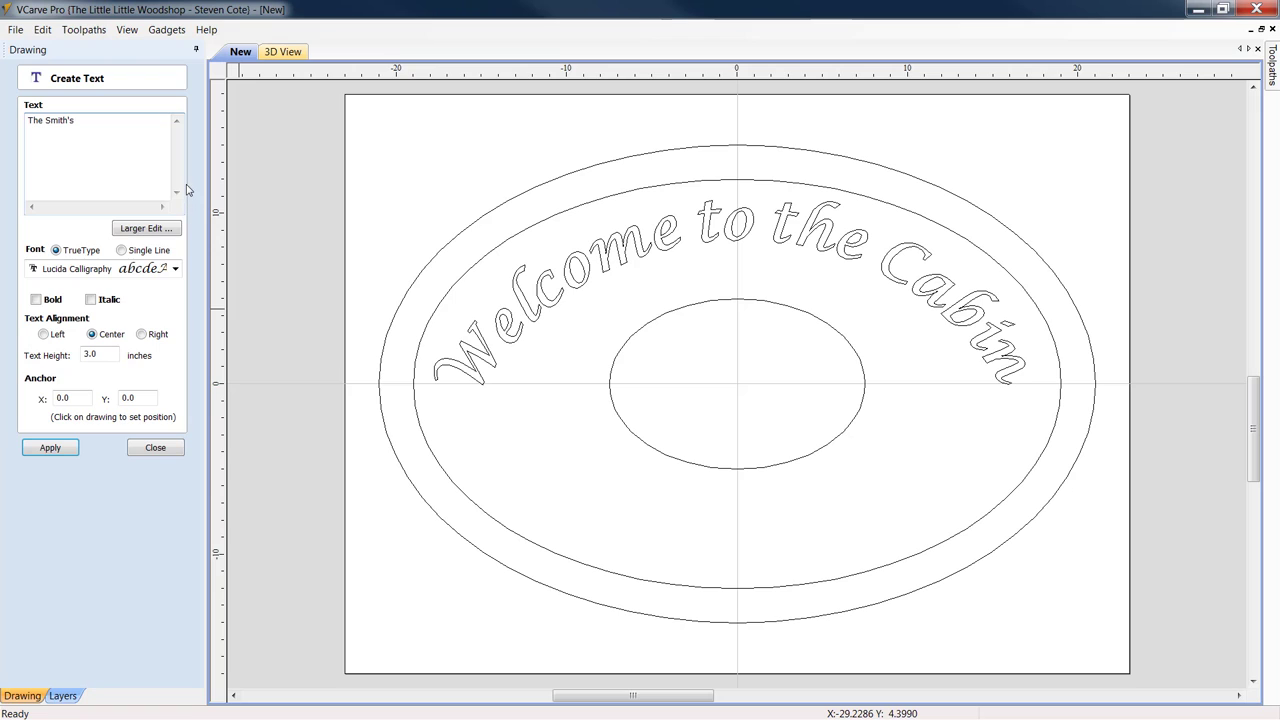
{"action": "left_click", "coordinate": [35, 300]}
{"action": "left_click", "coordinate": [50, 449]}
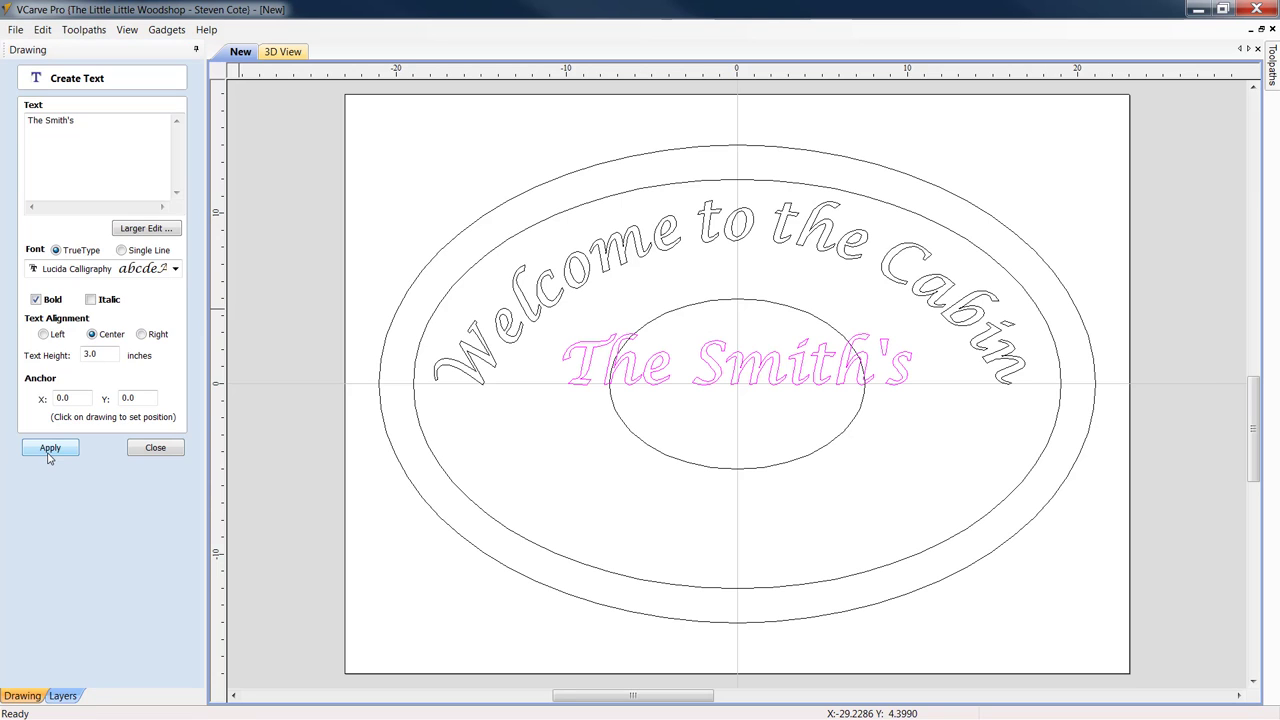
{"action": "left_click", "coordinate": [155, 448]}
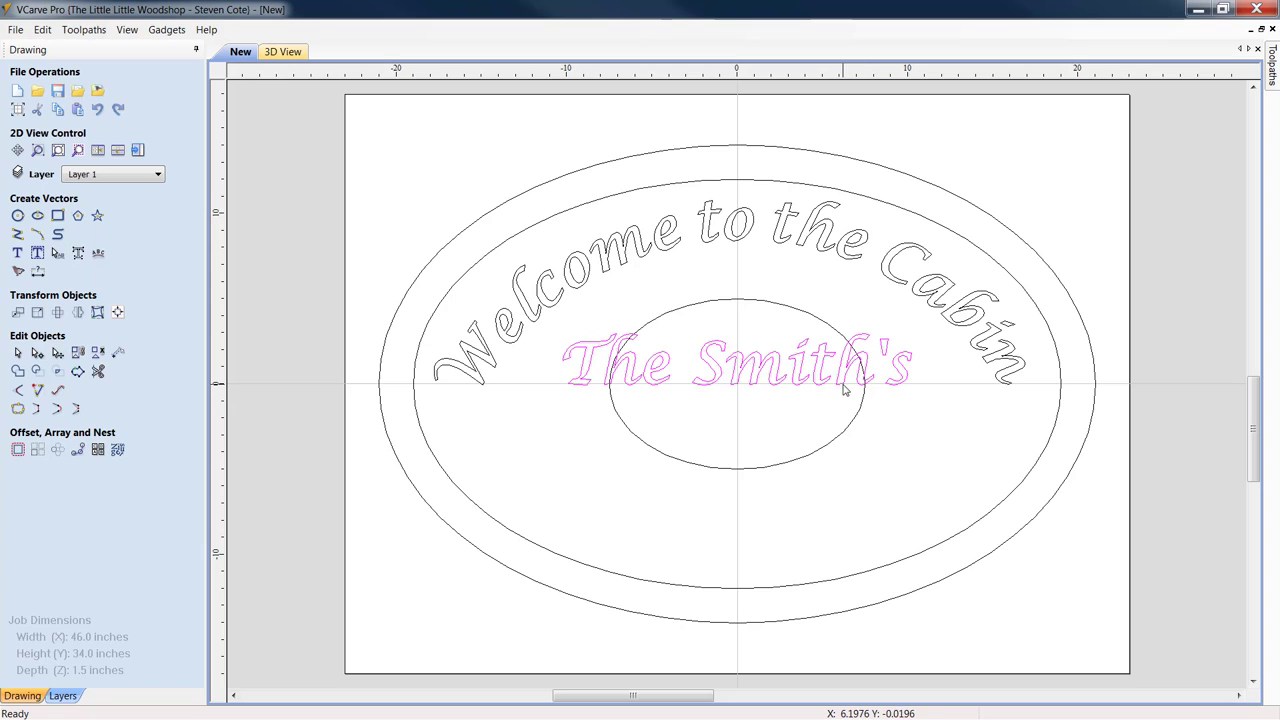
- Move the family-name text straight down to sit below the small ellipse
{"action": "left_click", "coordinate": [800, 388]}
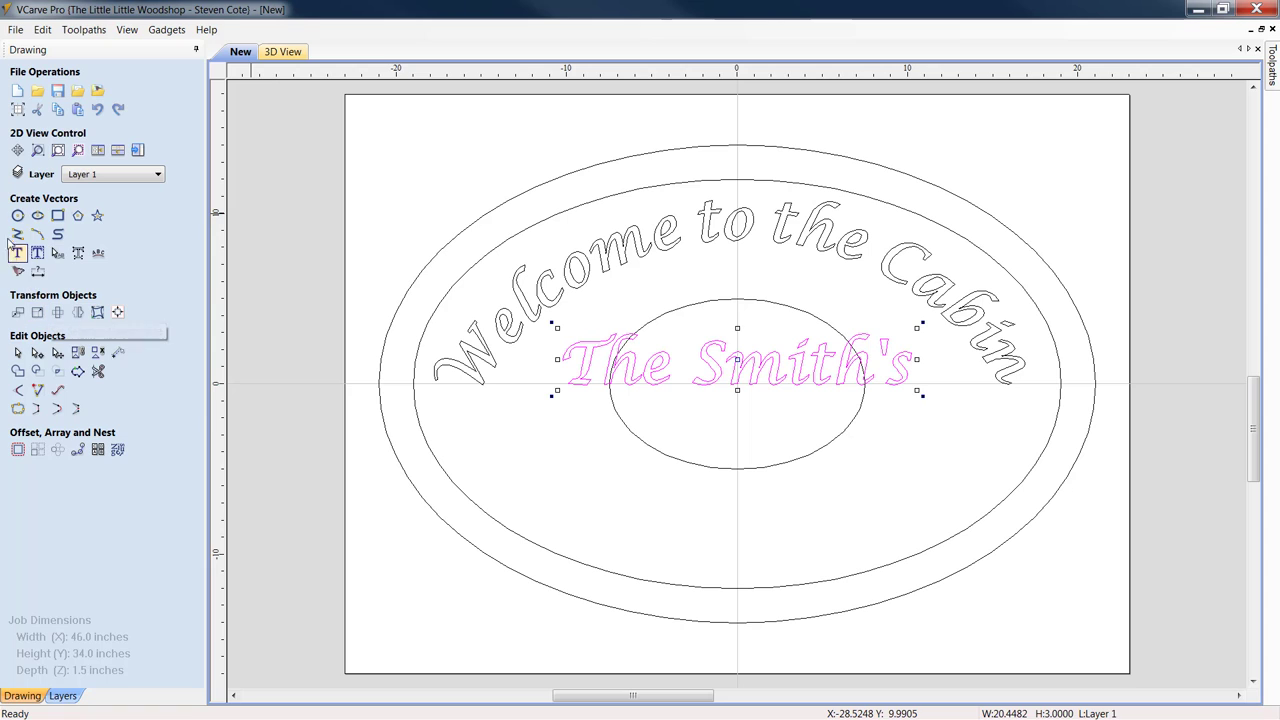
{"action": "left_click", "coordinate": [16, 354]}
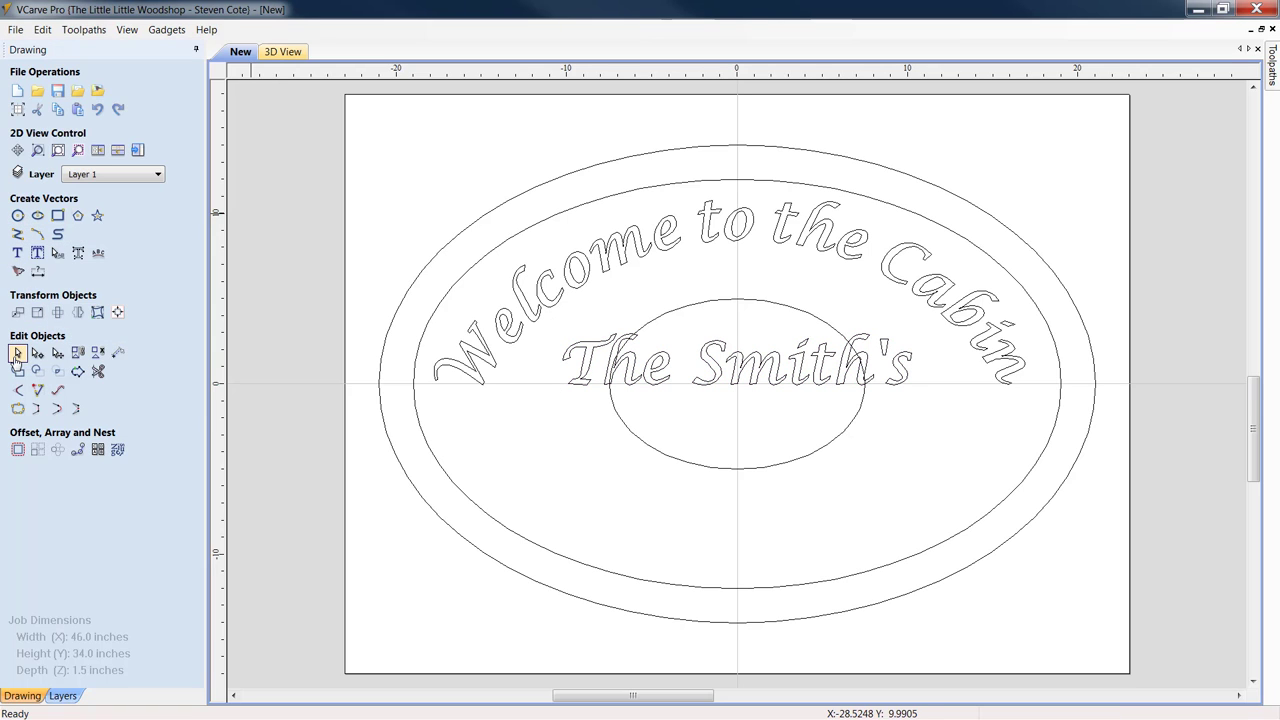
{"action": "left_click", "coordinate": [760, 370]}
{"action": "left_click_drag", "start_coordinate": [737, 358], "coordinate": [736, 514]}
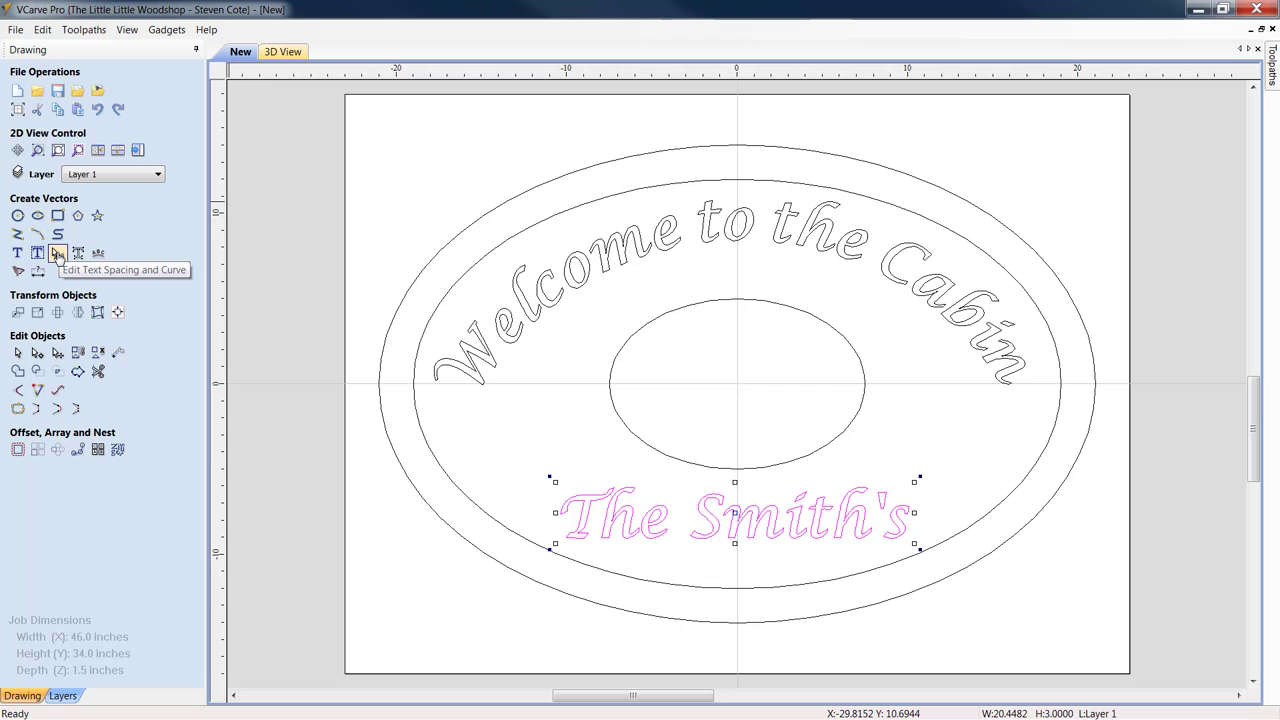
- Curve the family-name text downward and position it along the lower edge of the middle ellipse
{"action": "left_click", "coordinate": [57, 253]}
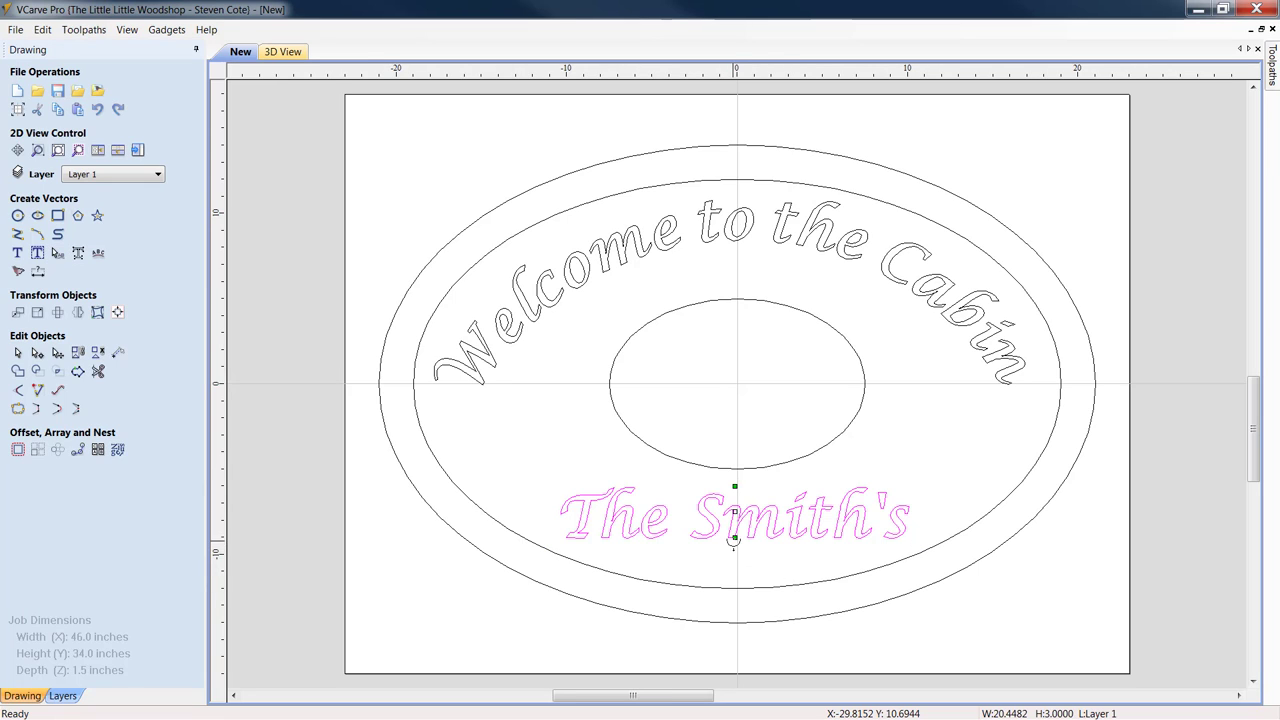
{"action": "mouse_move", "coordinate": [735, 539]}
{"action": "left_mouse_down"}
{"action": "mouse_move", "coordinate": [734, 580]}
{"action": "mouse_move", "coordinate": [734, 525]}
{"action": "left_mouse_up"}
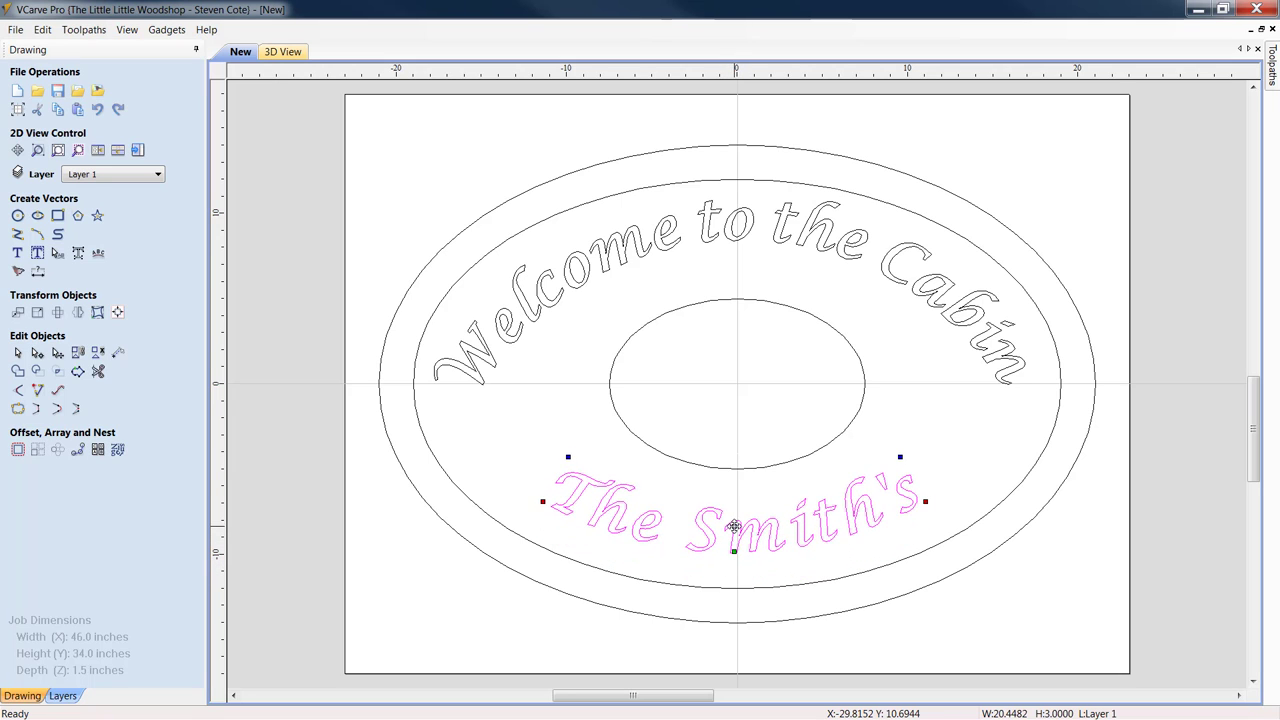
- Center the curved family-name text horizontally on the material
{"action": "left_click", "coordinate": [118, 313]}
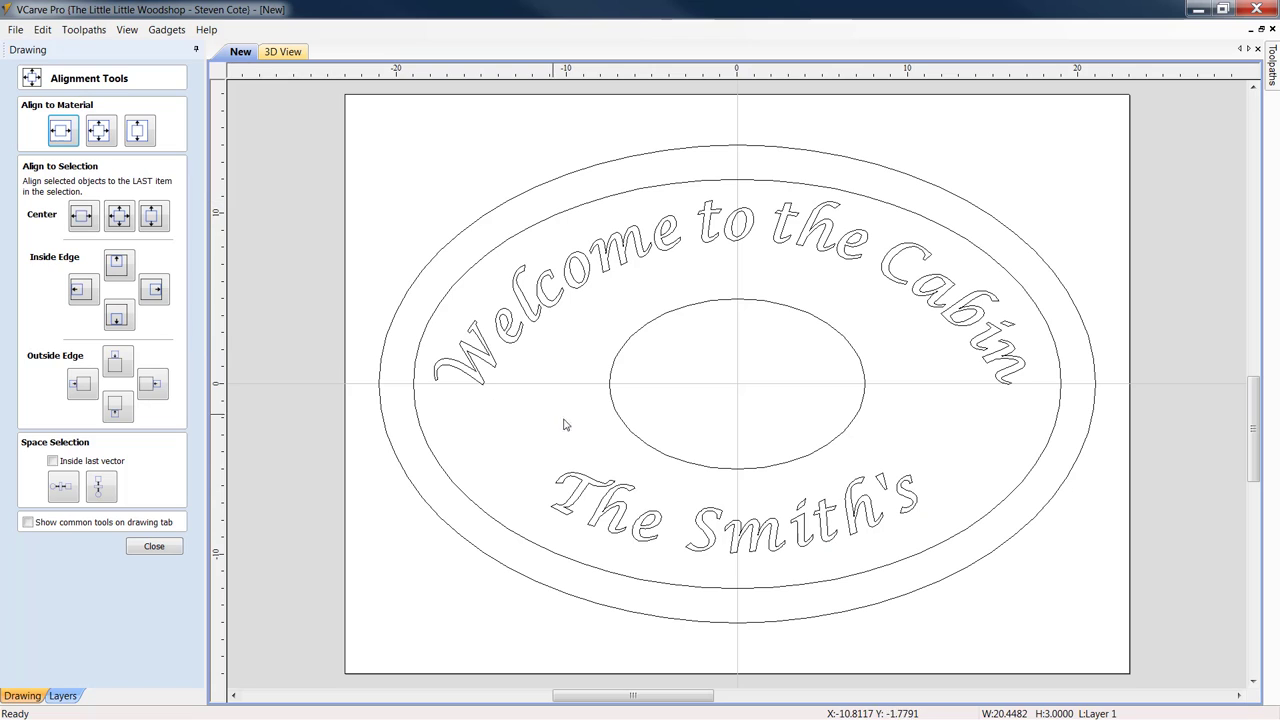
{"action": "left_click", "coordinate": [726, 523]}
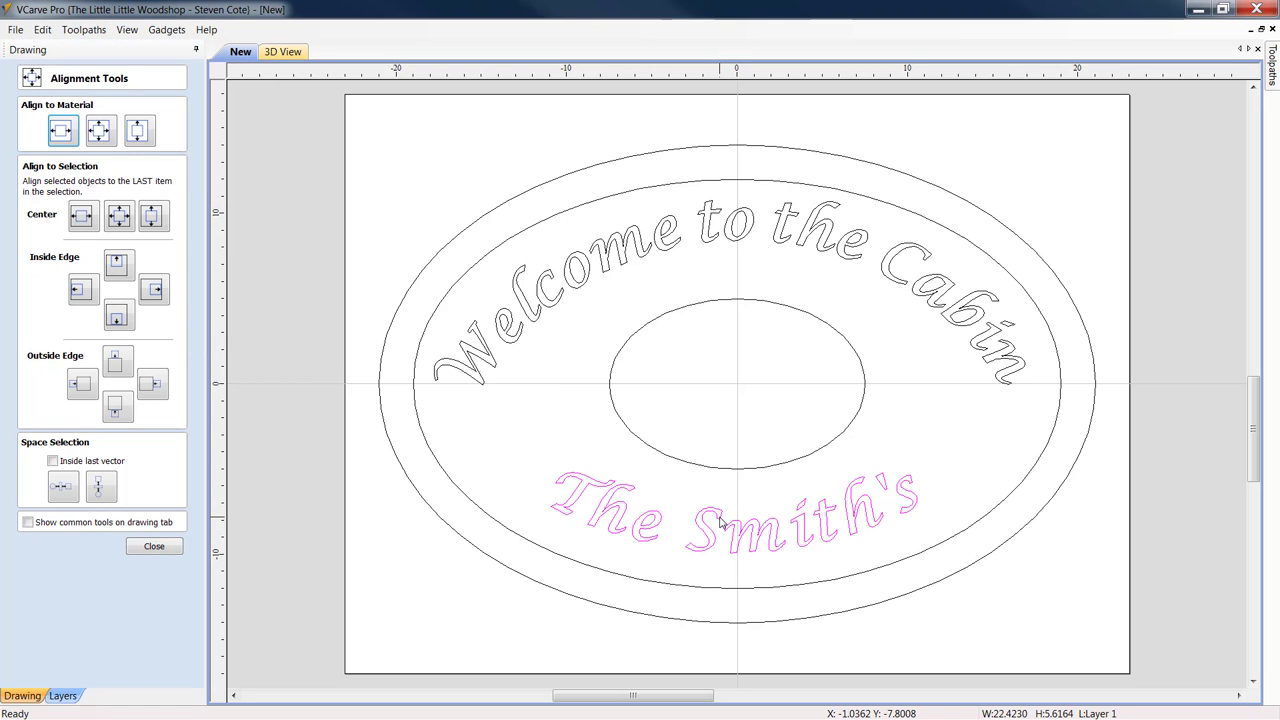
{"action": "left_click", "coordinate": [57, 133]}
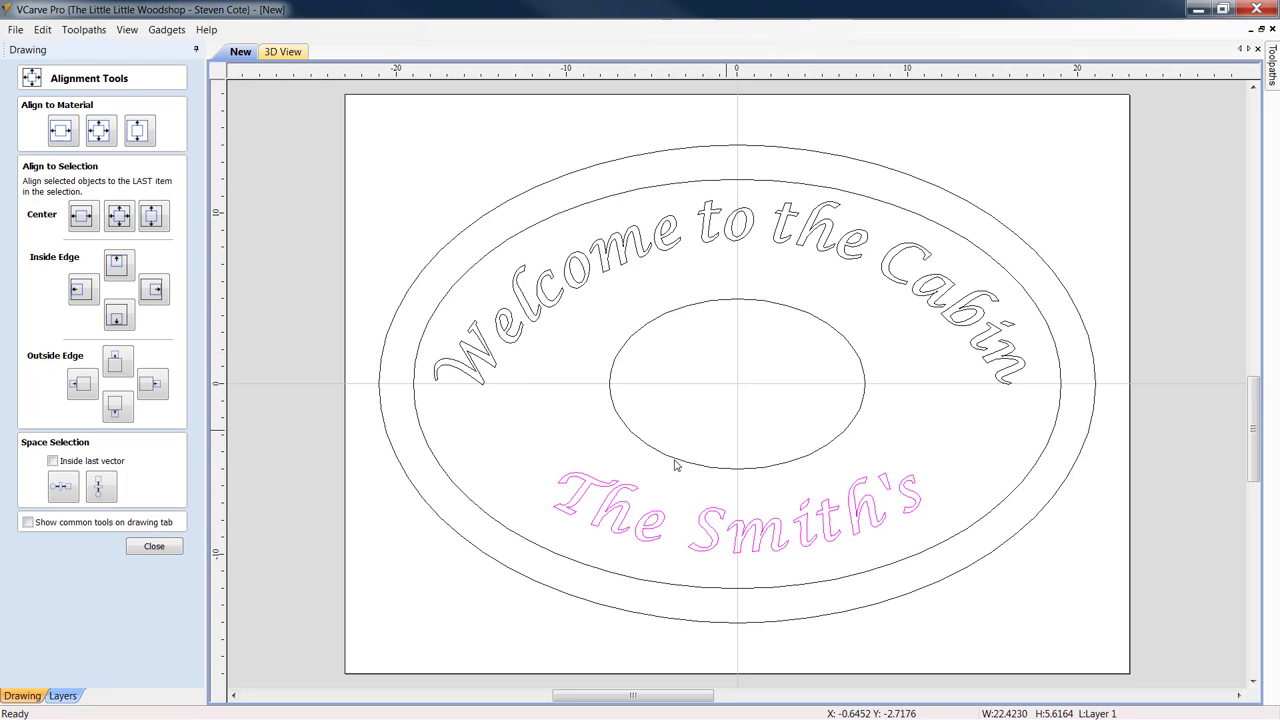
{"action": "left_click", "coordinate": [150, 546]}
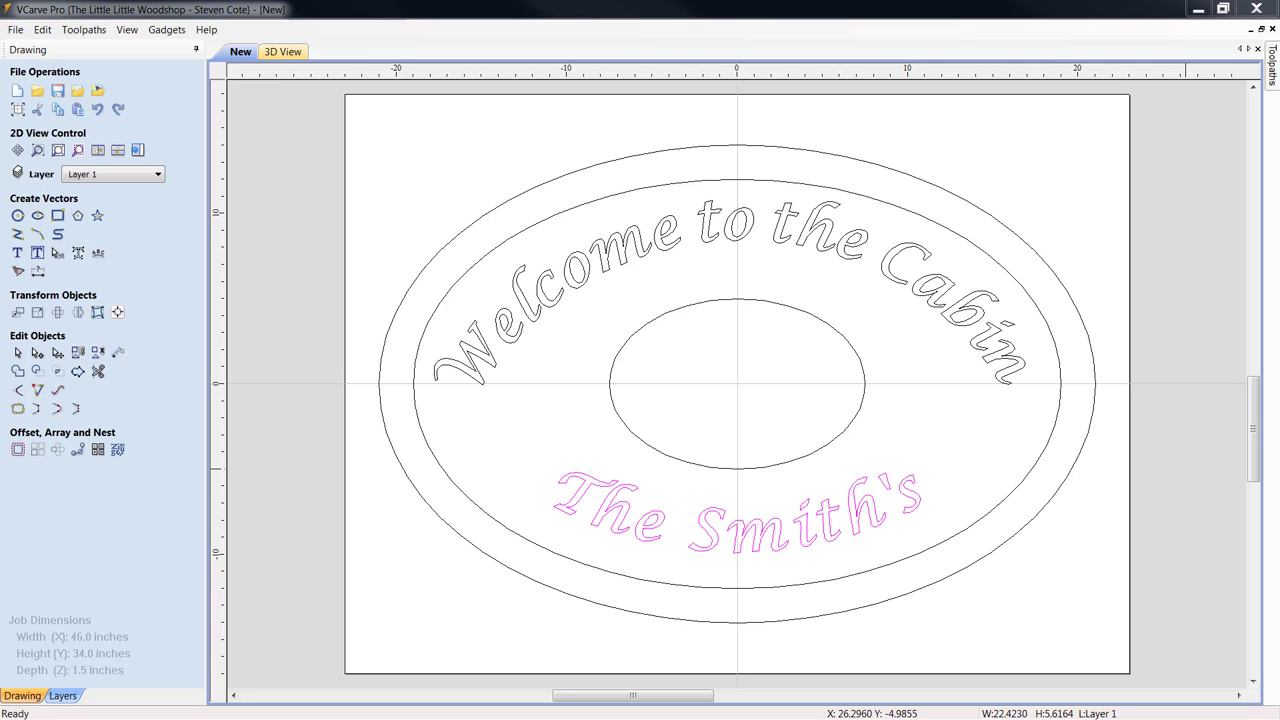
- Bring in the simple moose outline, undo it, and place the detailed moose artwork over the small ellipse instead
{"action": "left_click_drag", "start_coordinate": [1275, 400], "coordinate": [775, 350]}
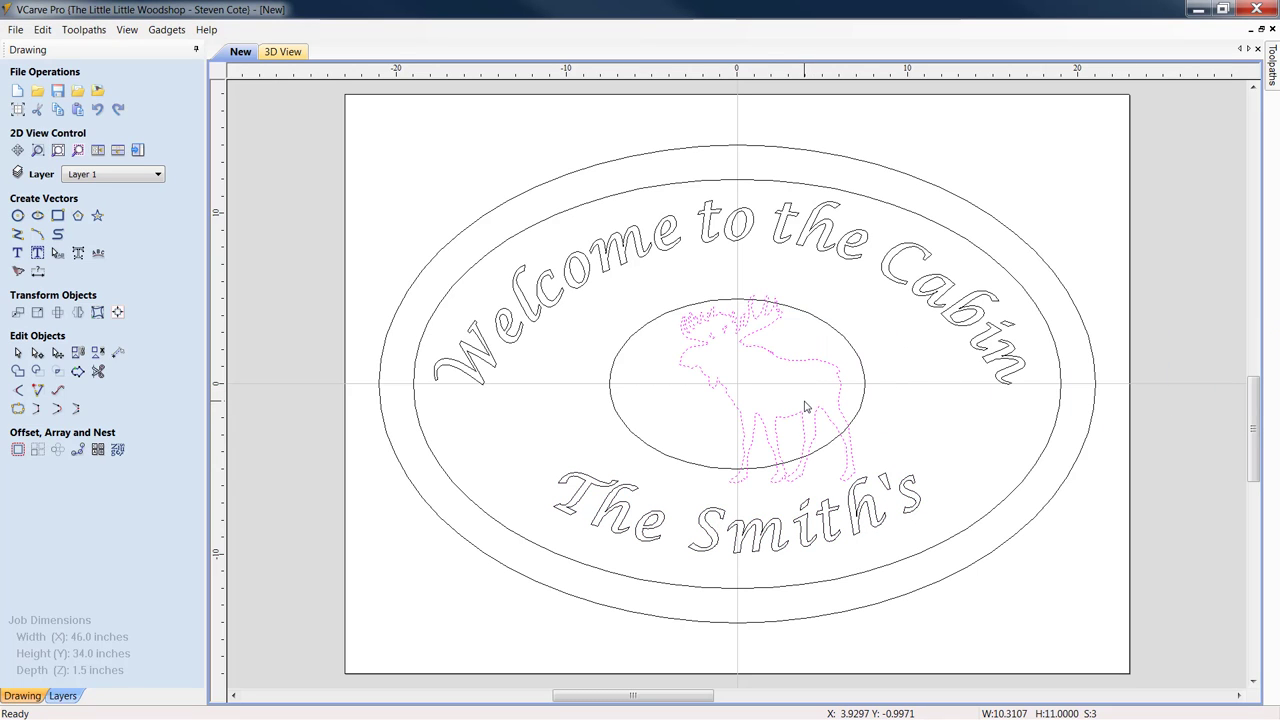
{"action": "left_click", "coordinate": [99, 110]}
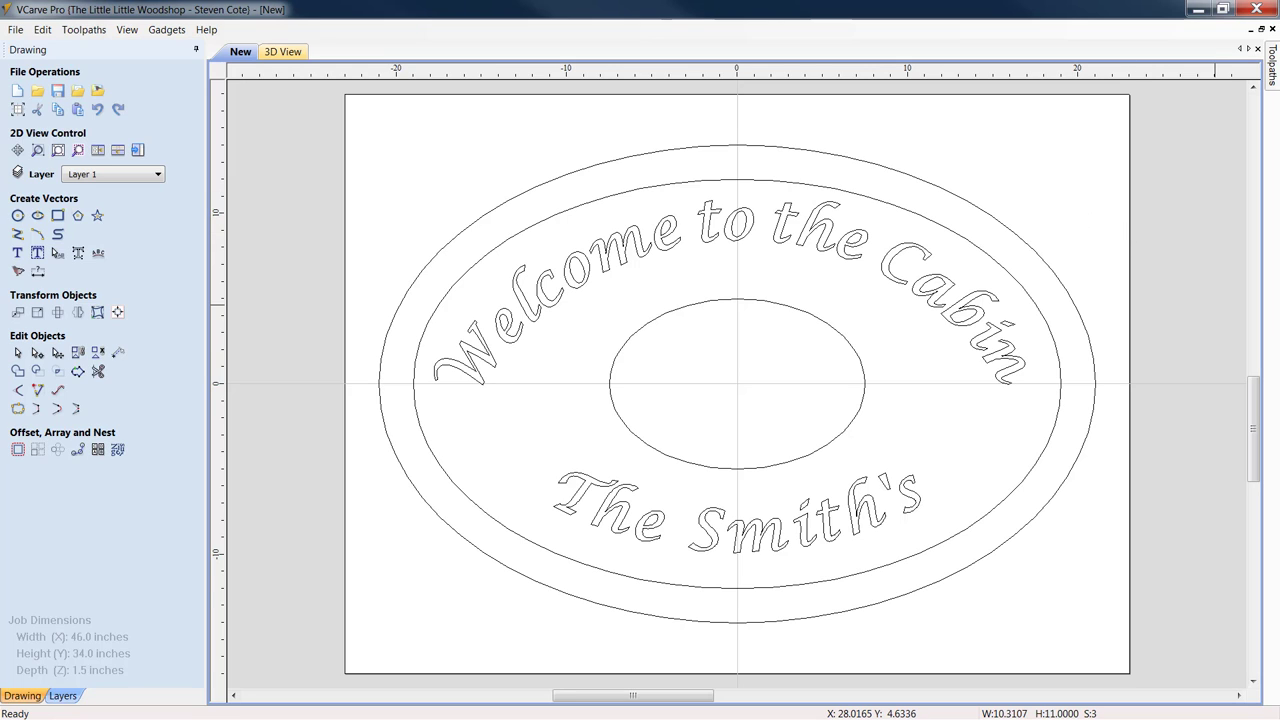
{"action": "left_click_drag", "start_coordinate": [1279, 465], "coordinate": [783, 423]}
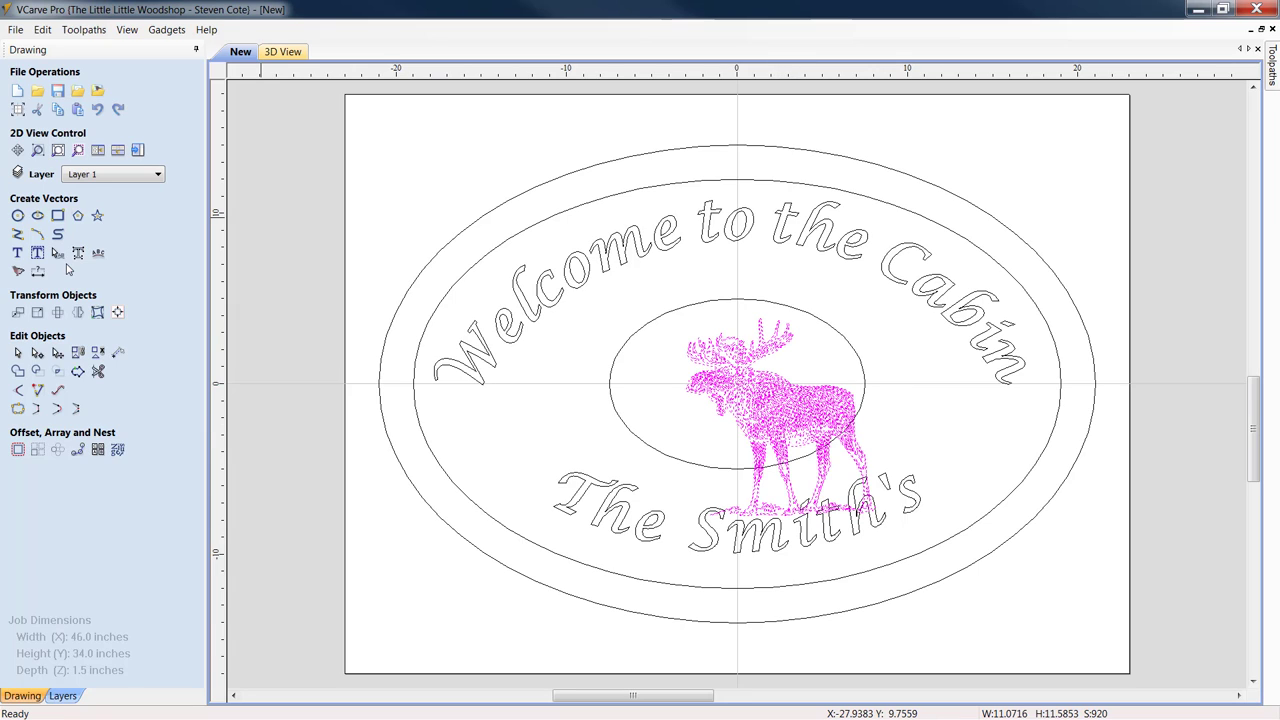
- Resize the moose artwork proportionally to a height of 7.5 inches, with width and height linked
{"action": "left_click", "coordinate": [38, 314]}
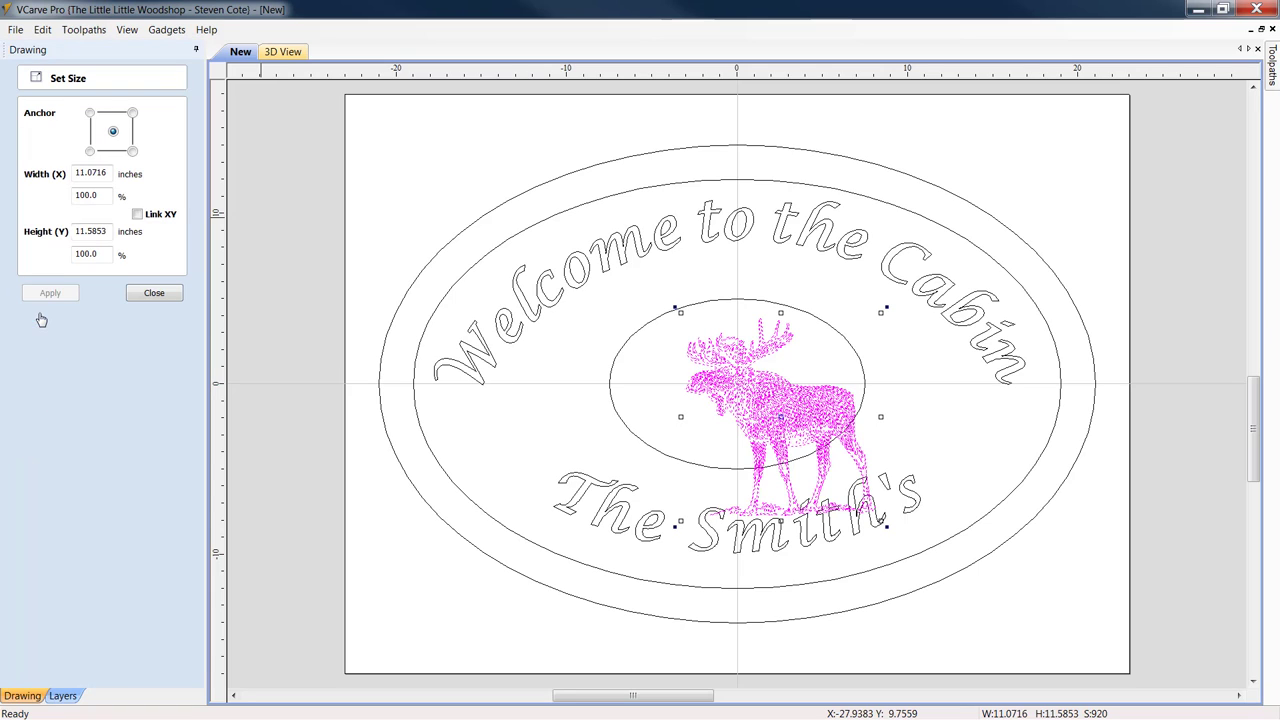
{"action": "double_click", "coordinate": [110, 231]}
{"action": "type", "text": "7.5"}
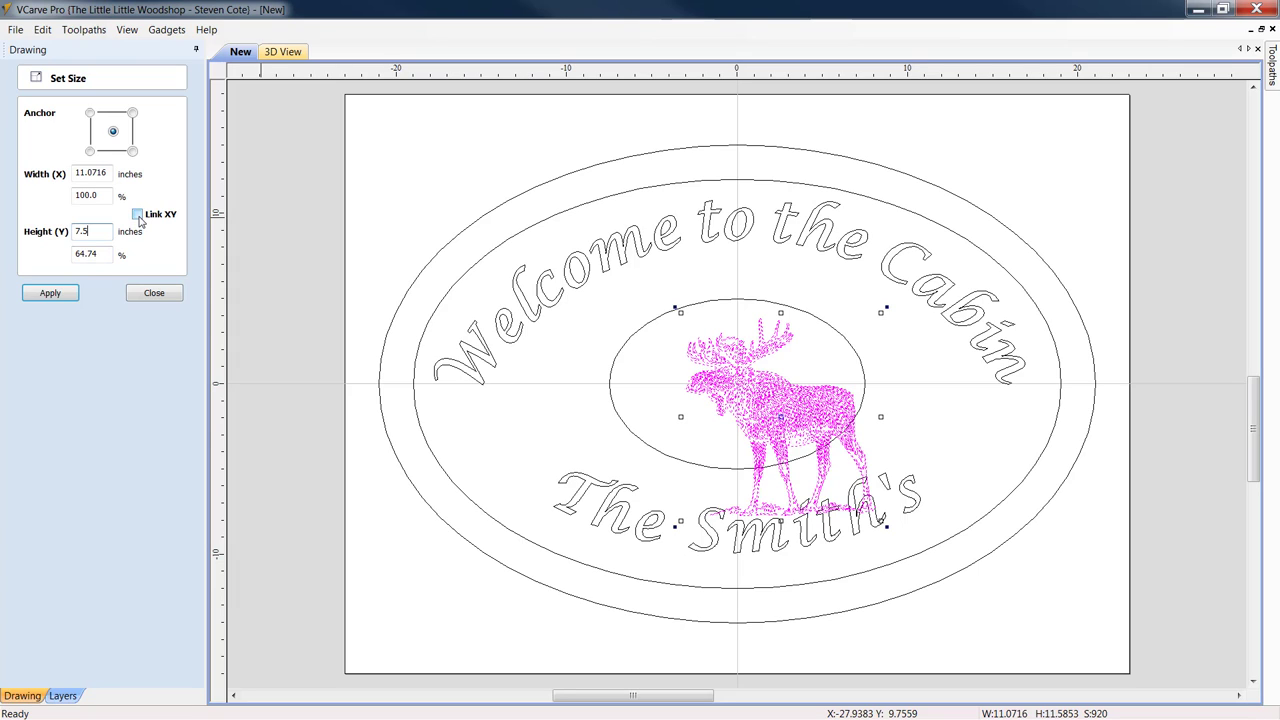
{"action": "left_click", "coordinate": [137, 214]}
{"action": "key", "text": "Return"}
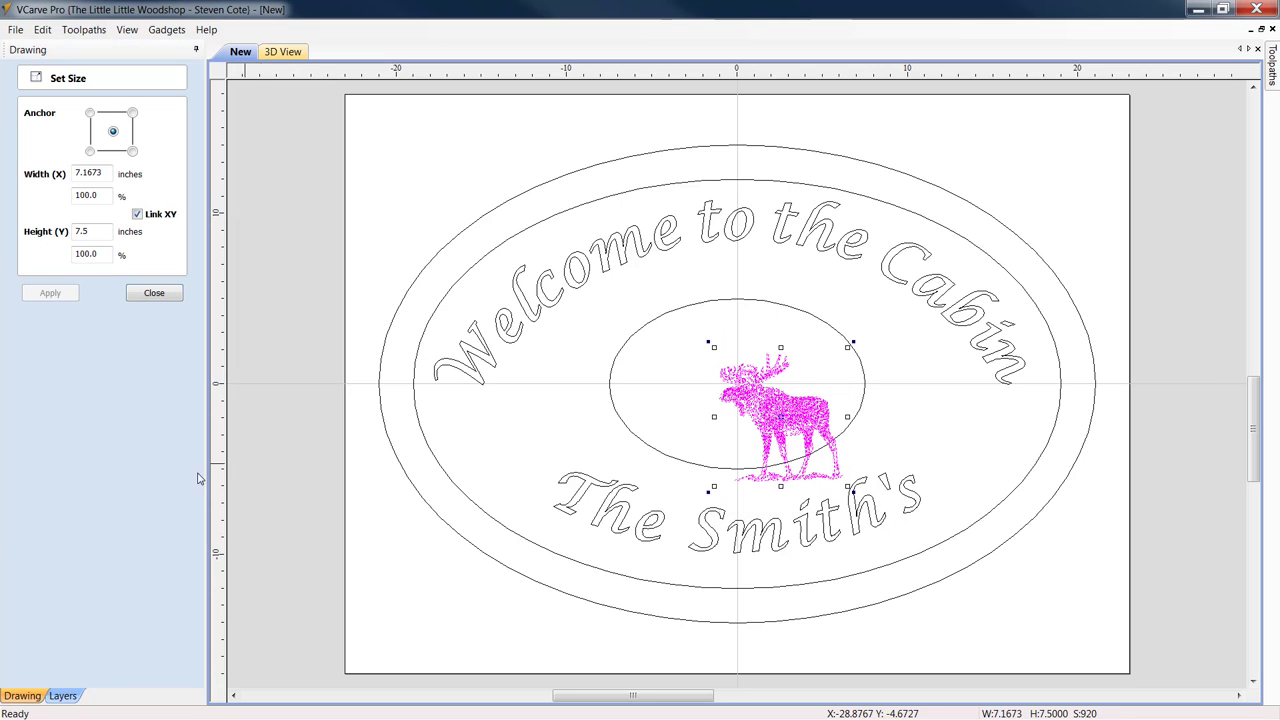
- Move the moose into the small ellipse, center it on the material in both directions, and deselect it
{"action": "left_click_drag", "start_coordinate": [785, 413], "coordinate": [728, 378]}
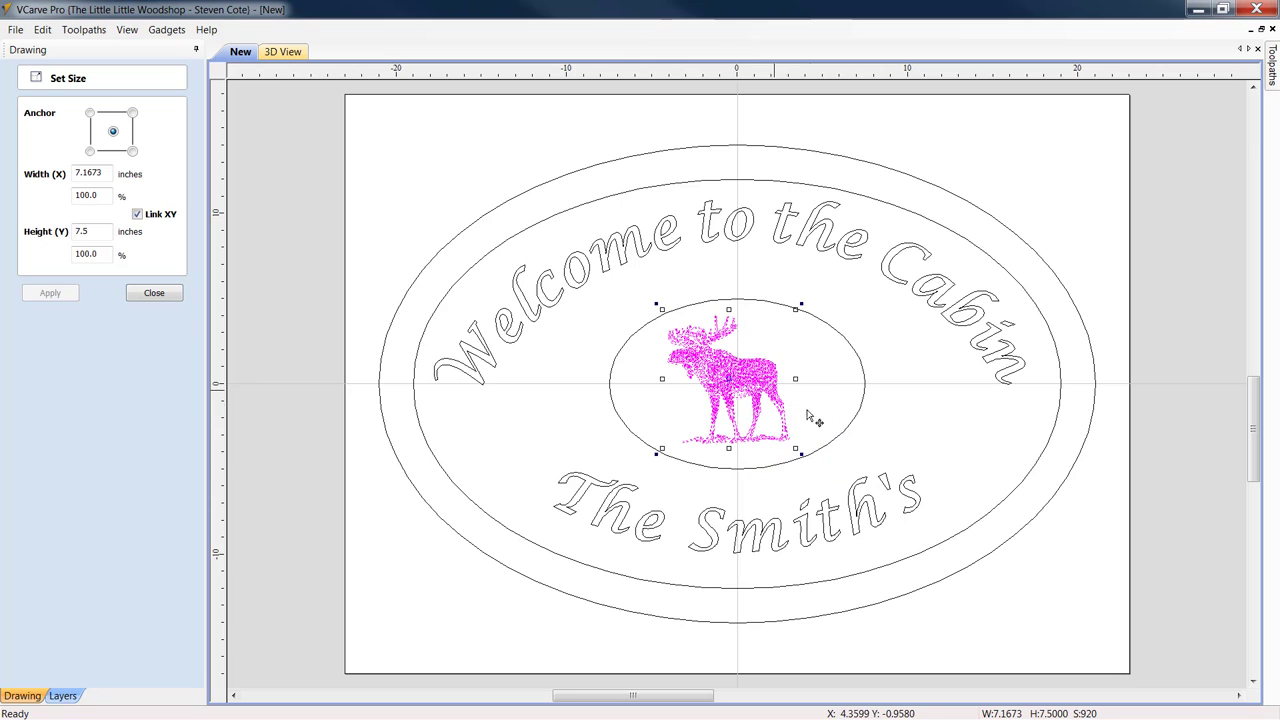
{"action": "left_click", "coordinate": [167, 294]}
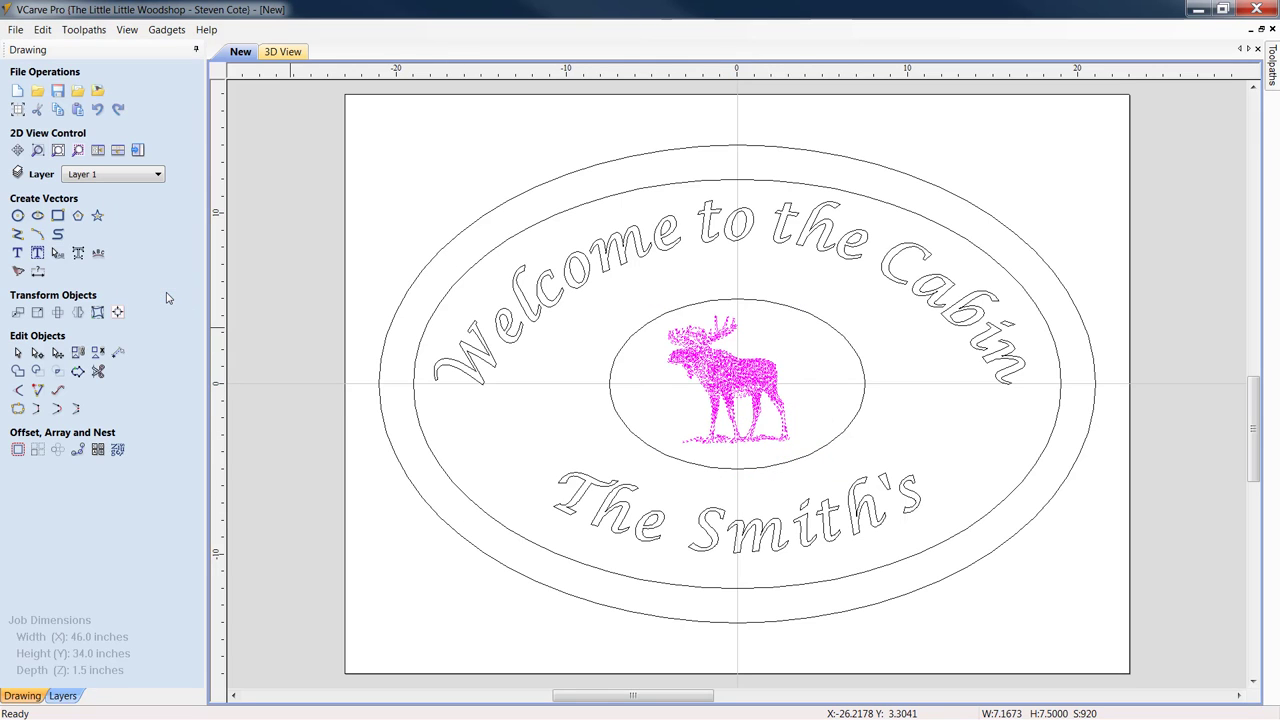
{"action": "left_click", "coordinate": [118, 312]}
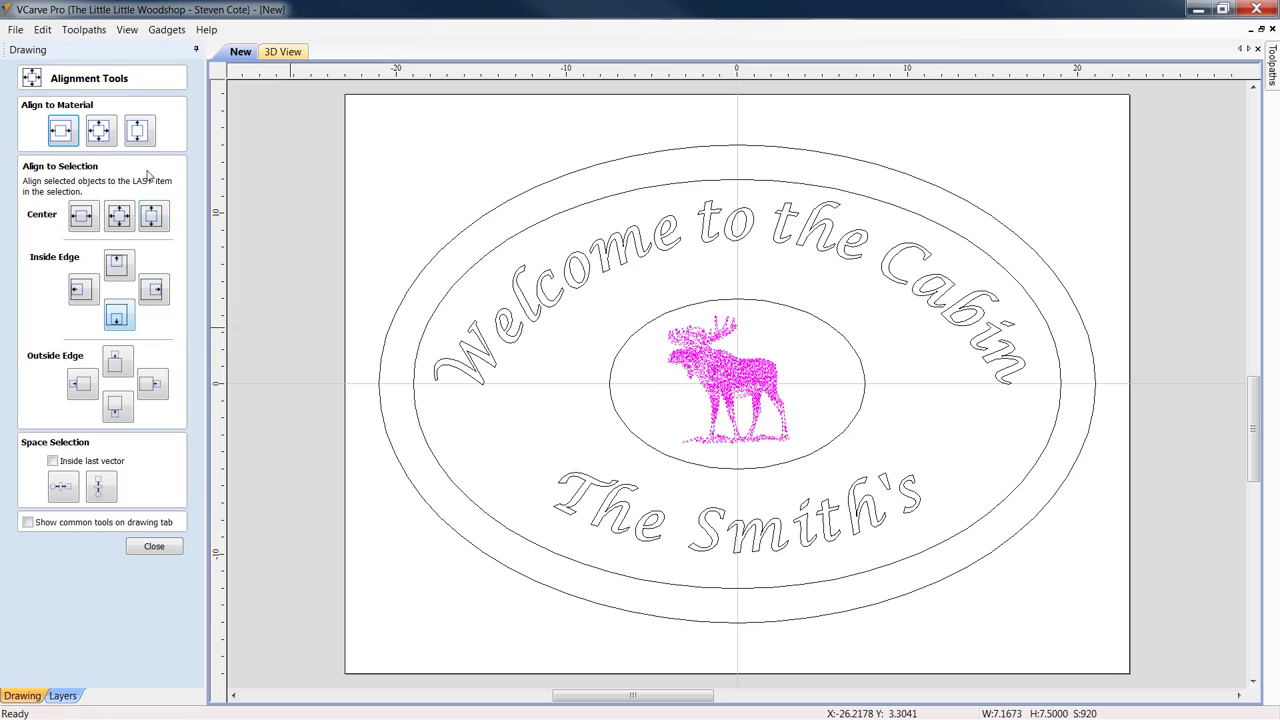
{"action": "left_click", "coordinate": [100, 132]}
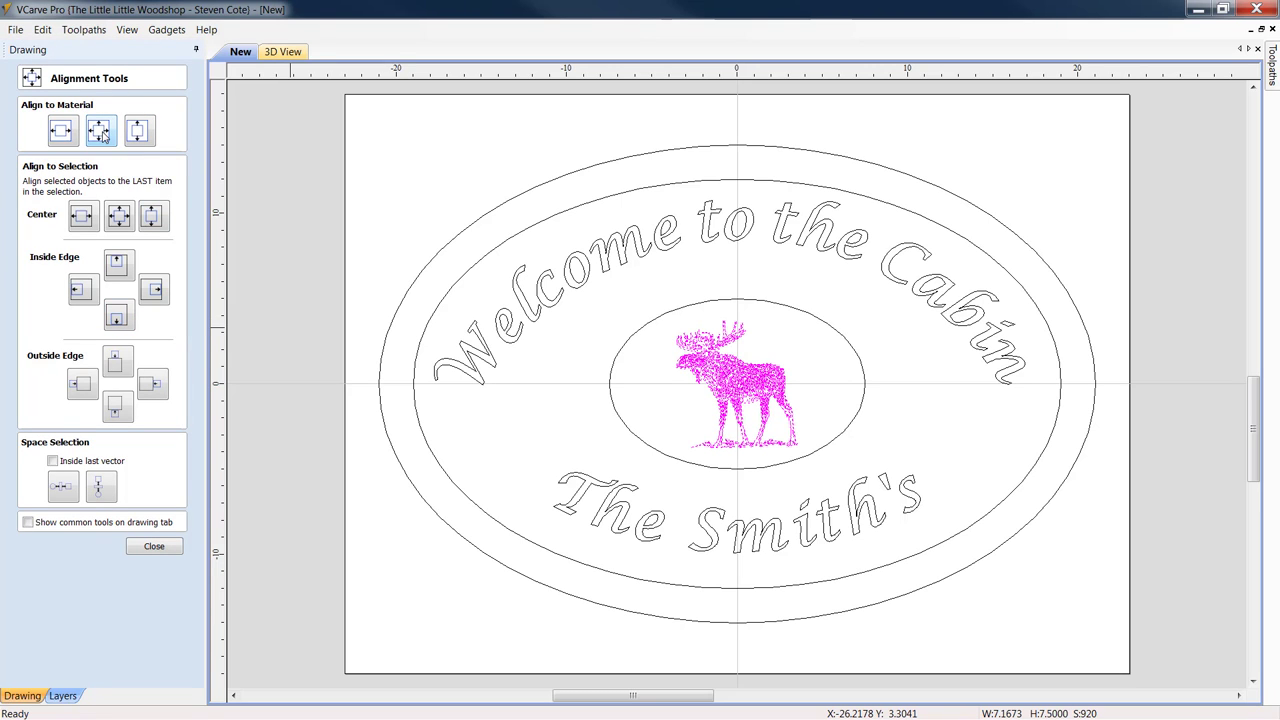
{"action": "left_click", "coordinate": [155, 546]}
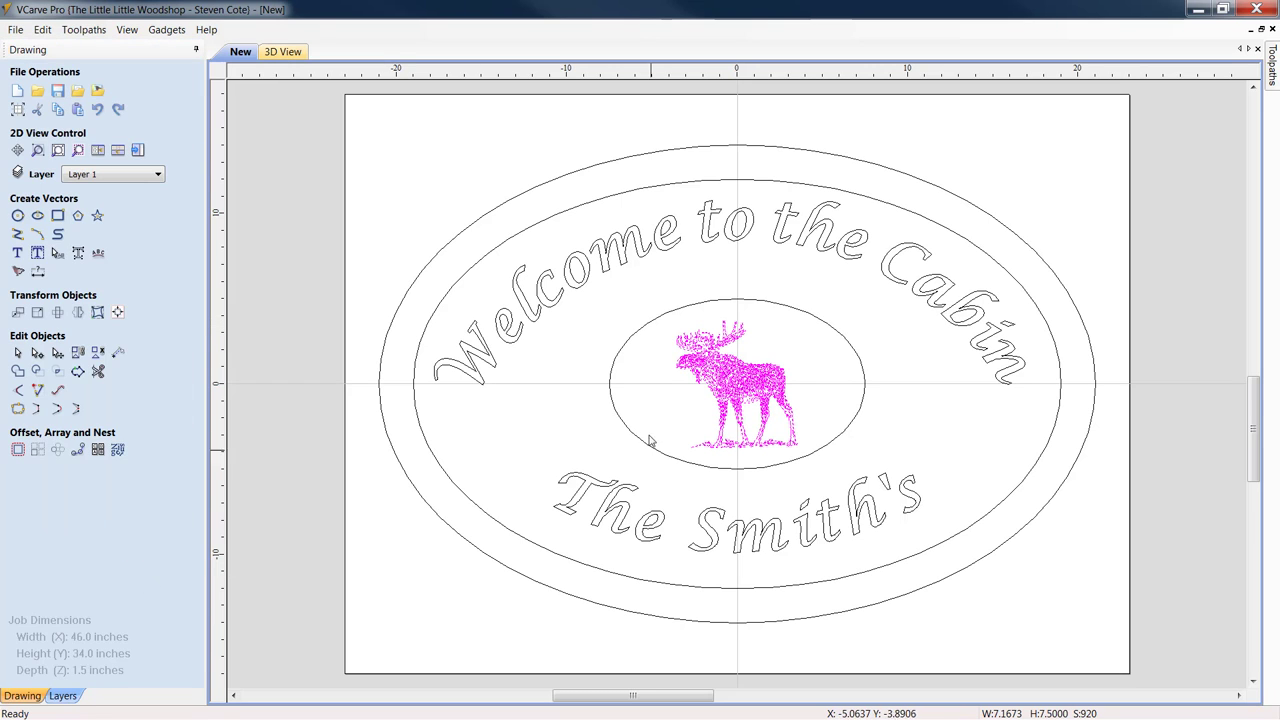
{"action": "left_click", "coordinate": [799, 371]}
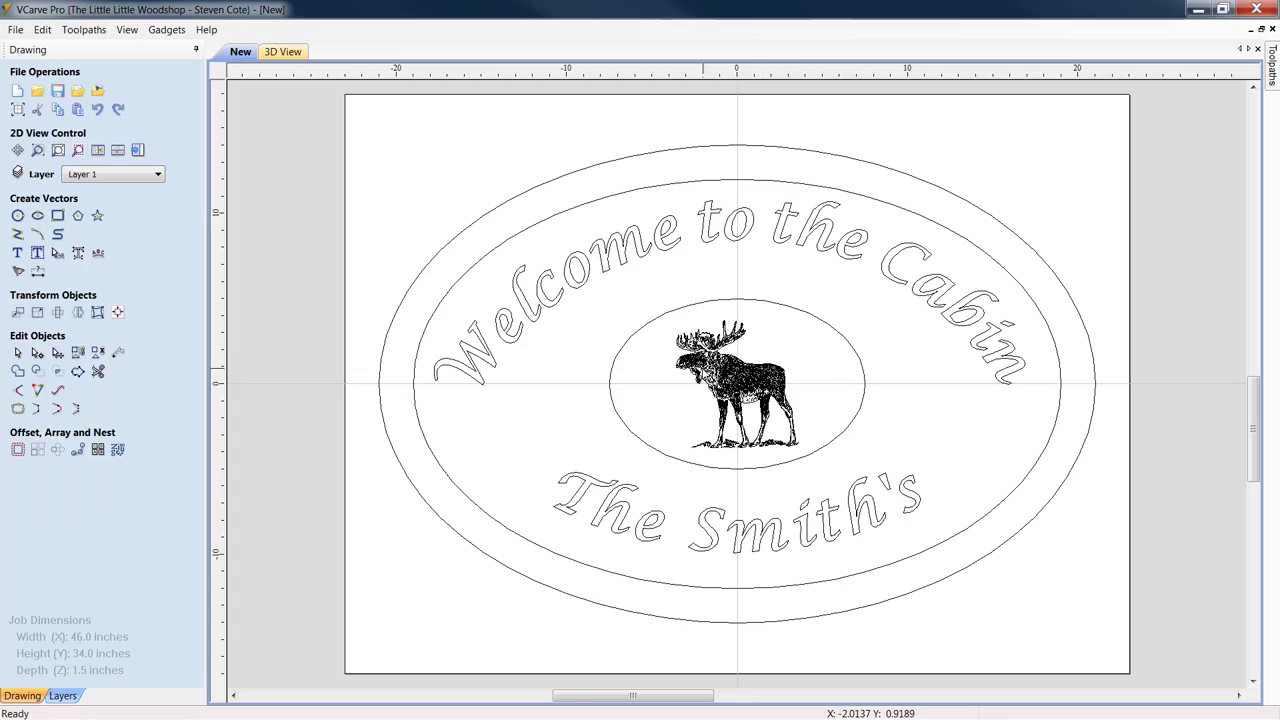
- Examine the fine vector detail in the moose's fur and body, and check the artwork within the whole sign
{"action": "scroll", "coordinate": [708, 374], "scroll_direction": "up", "scroll_amount": 3}
{"action": "scroll", "coordinate": [890, 416], "scroll_direction": "up", "scroll_amount": 5}
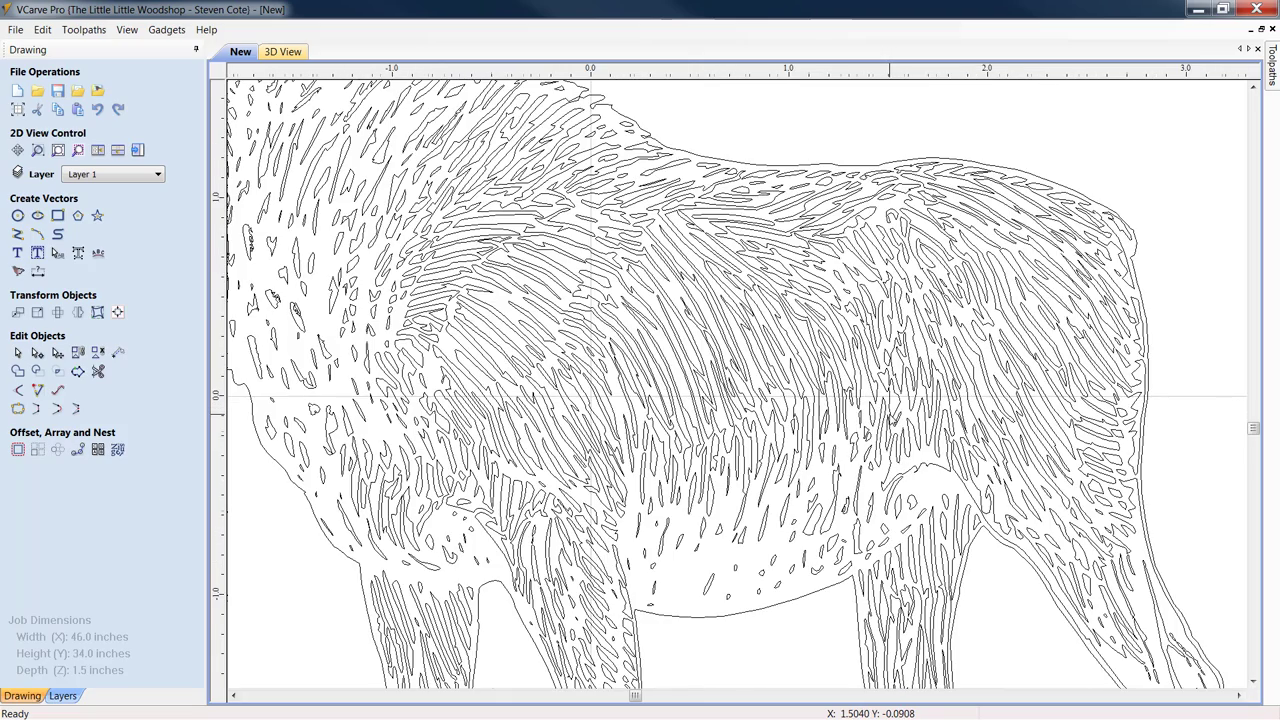
{"action": "scroll", "coordinate": [889, 414], "scroll_direction": "down", "scroll_amount": 4}
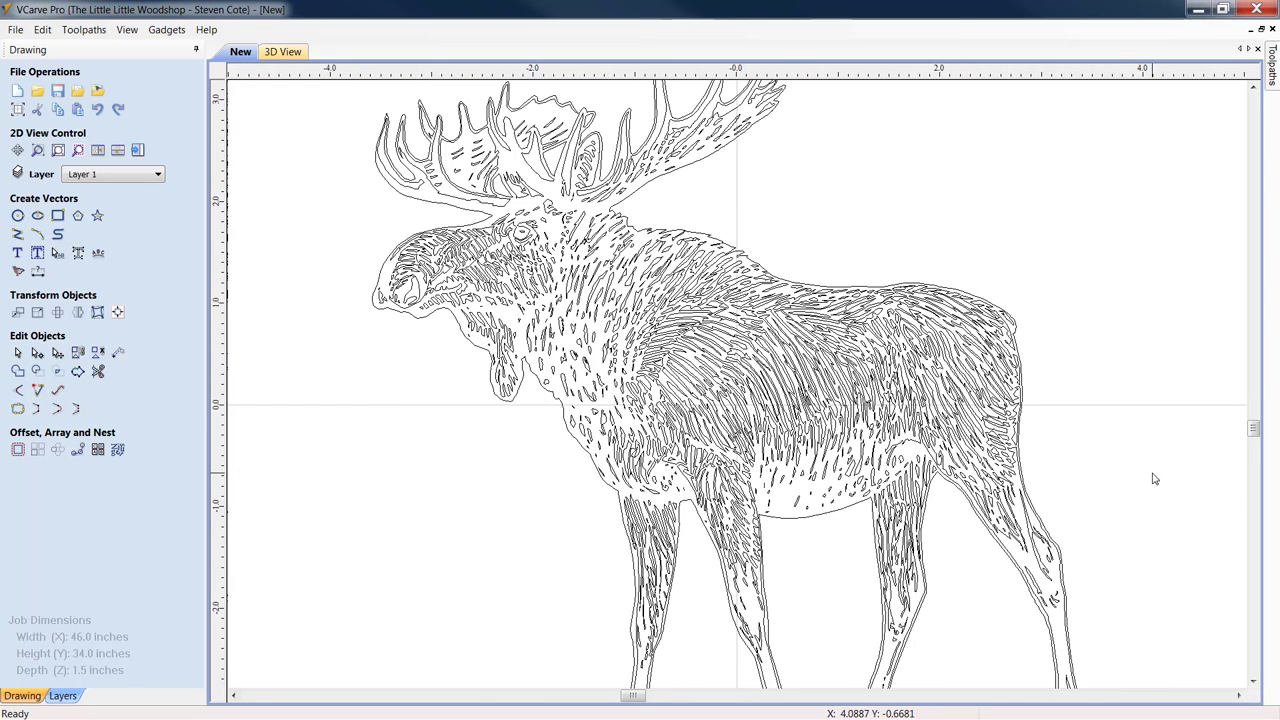
{"action": "scroll", "coordinate": [1155, 479], "scroll_direction": "down", "scroll_amount": 1}
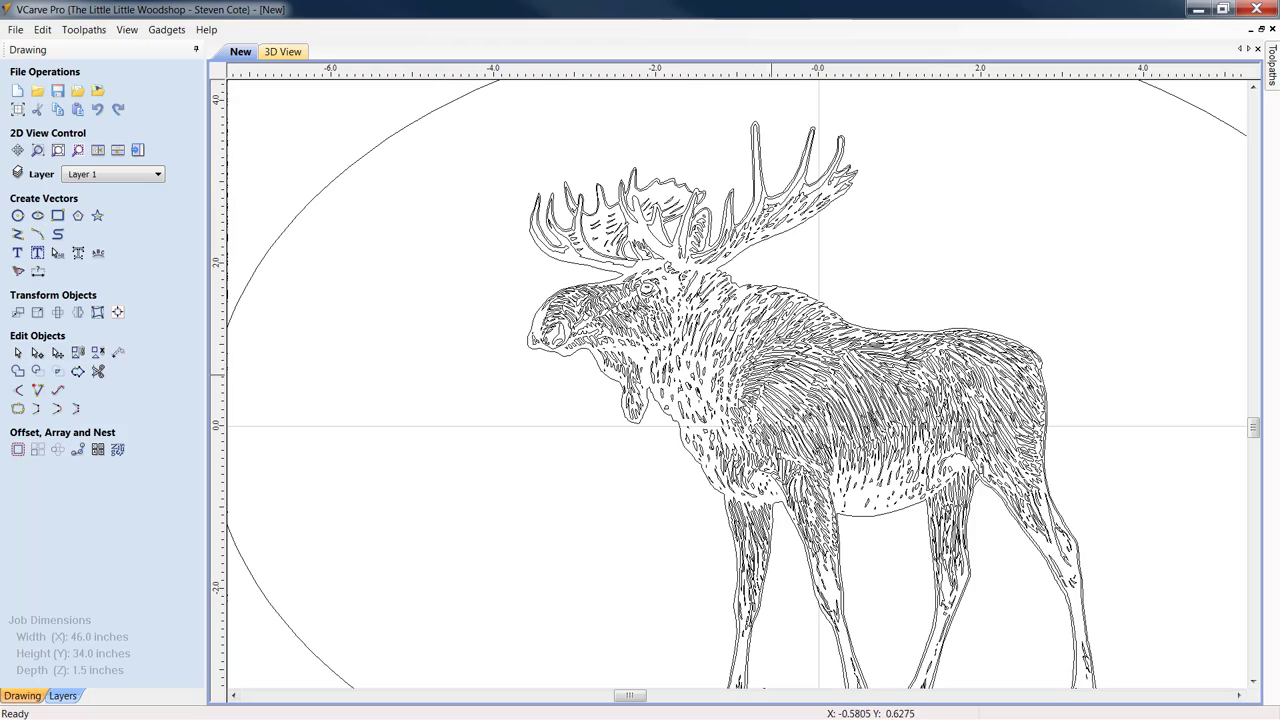
{"action": "scroll", "coordinate": [680, 382], "scroll_direction": "up", "scroll_amount": 1}
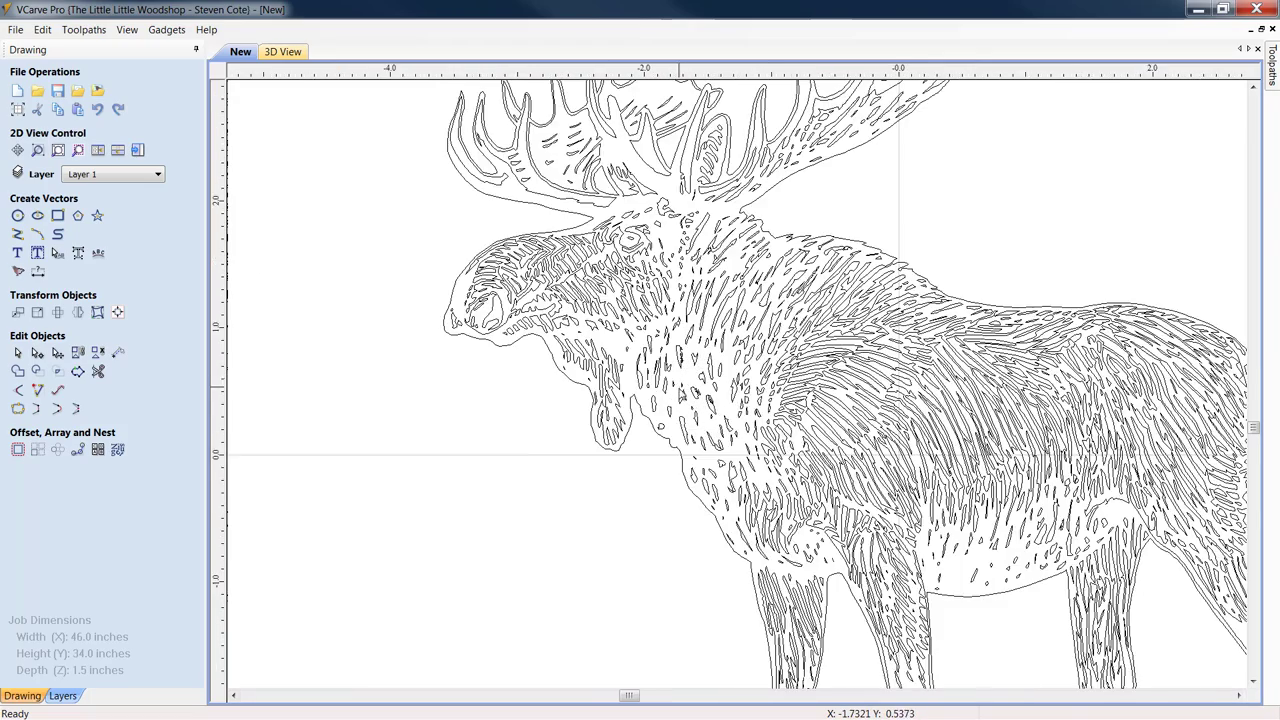
{"action": "scroll", "coordinate": [678, 387], "scroll_direction": "up", "scroll_amount": 5}
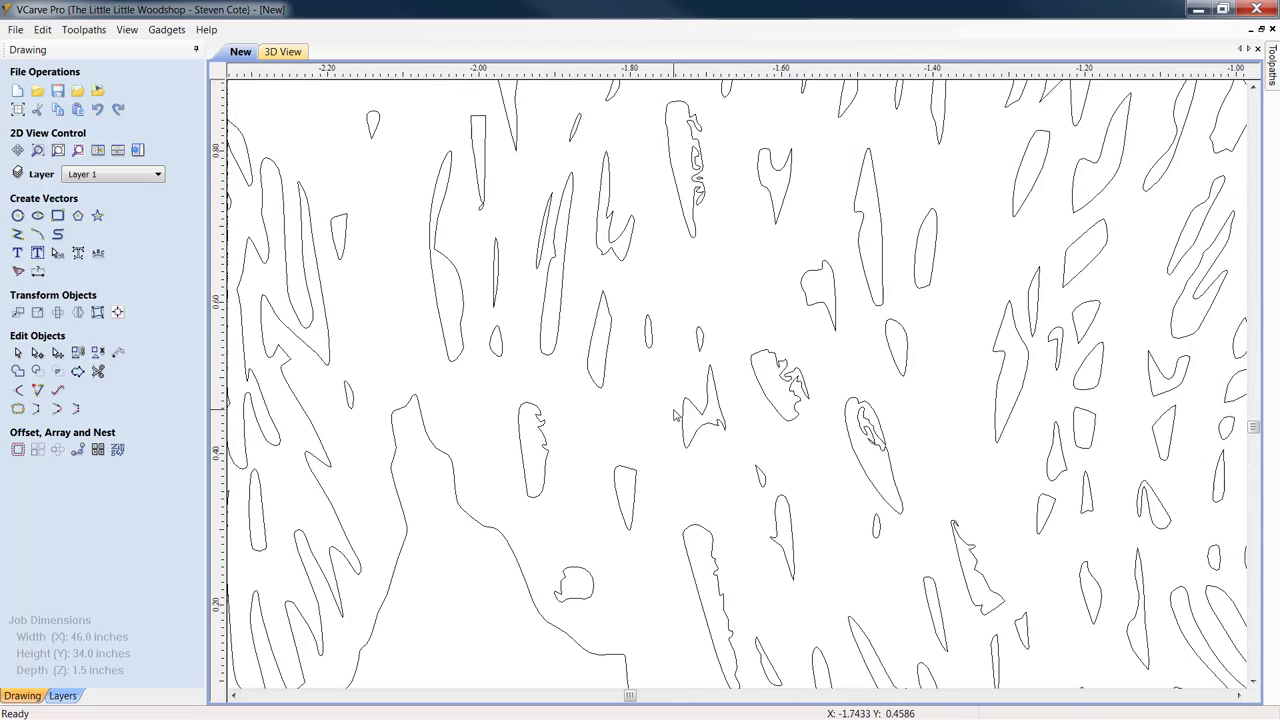
{"action": "left_click", "coordinate": [874, 443]}
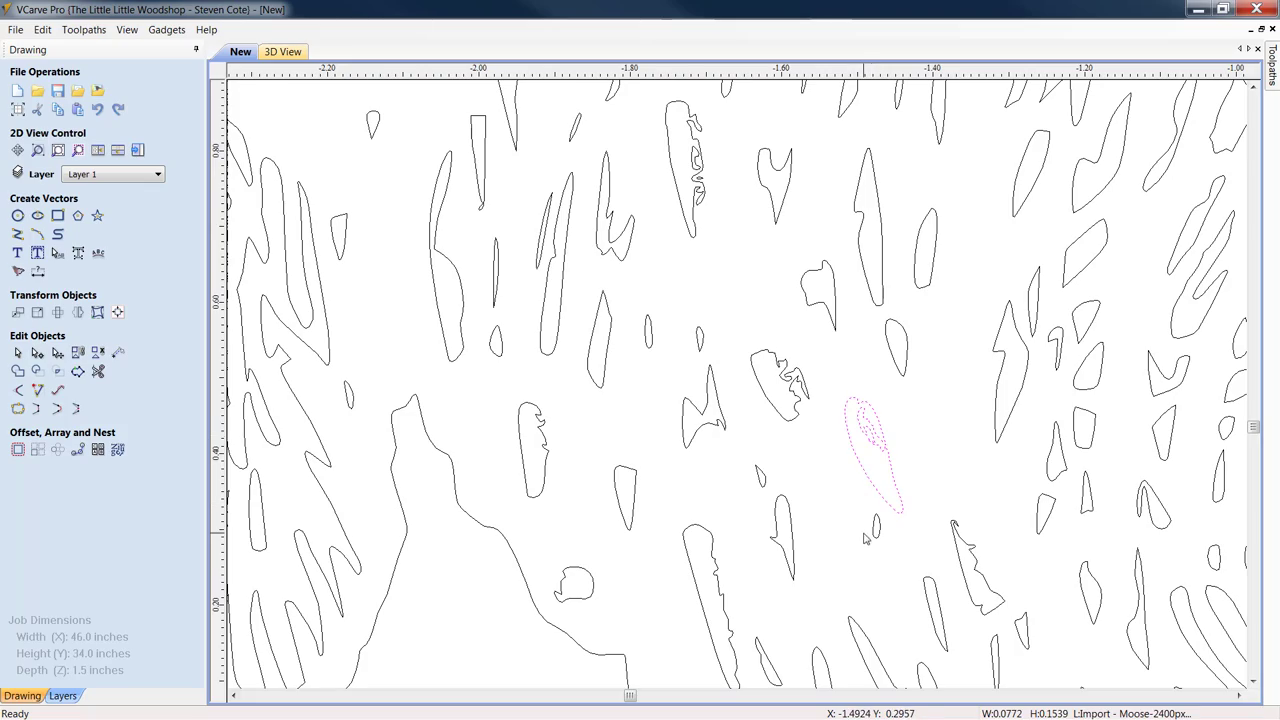
{"action": "left_click", "coordinate": [855, 540]}
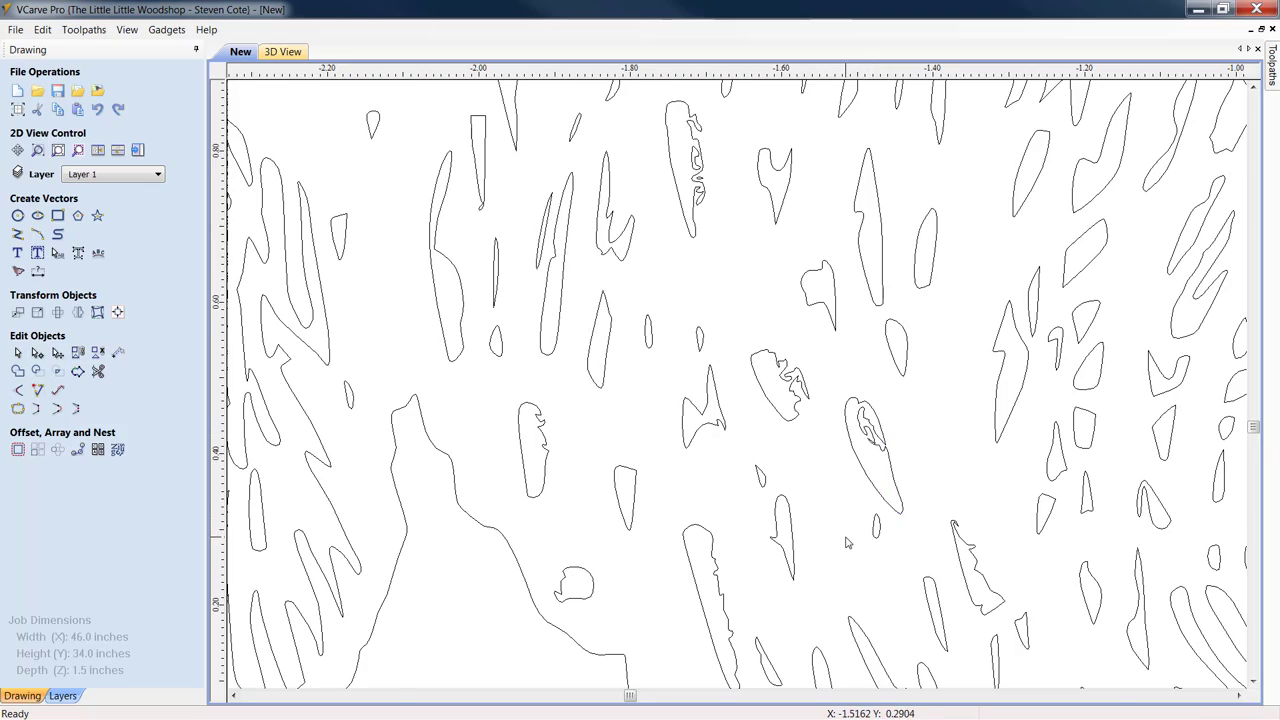
{"action": "scroll", "coordinate": [844, 531], "scroll_direction": "down", "scroll_amount": 3}
{"action": "scroll", "coordinate": [844, 531], "scroll_direction": "down", "scroll_amount": 4}
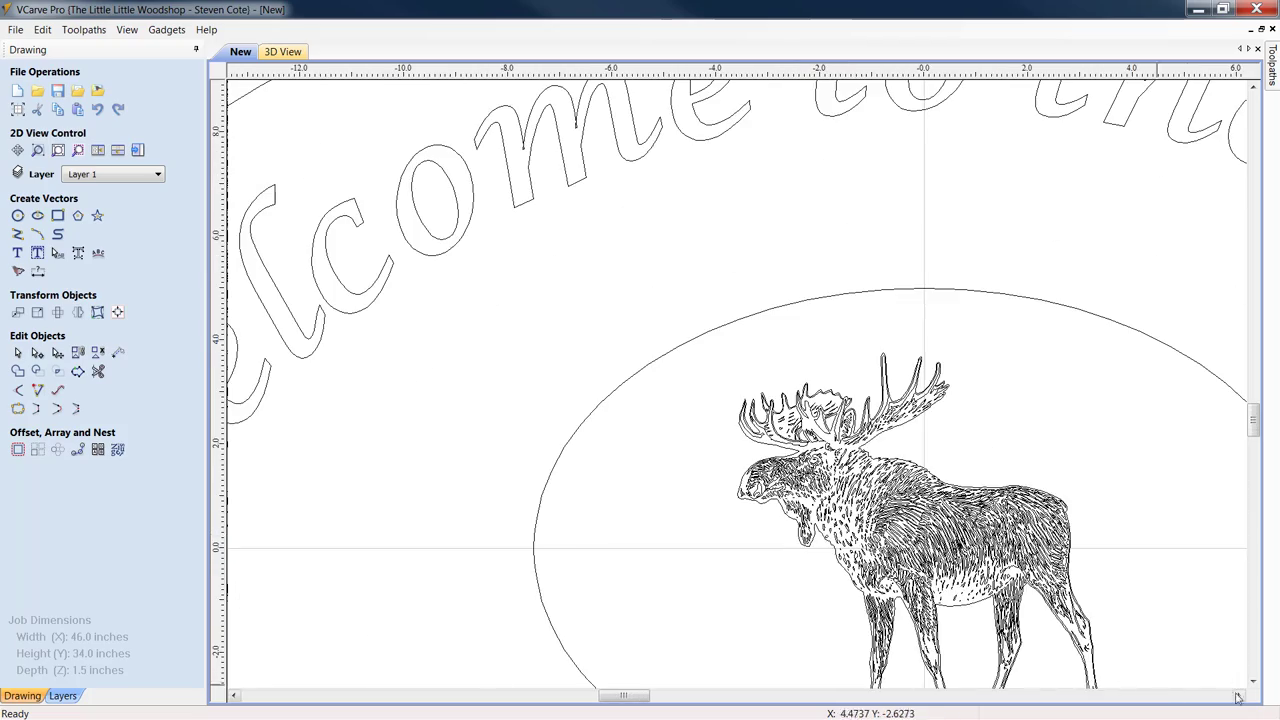
{"action": "left_click", "coordinate": [1239, 695]}
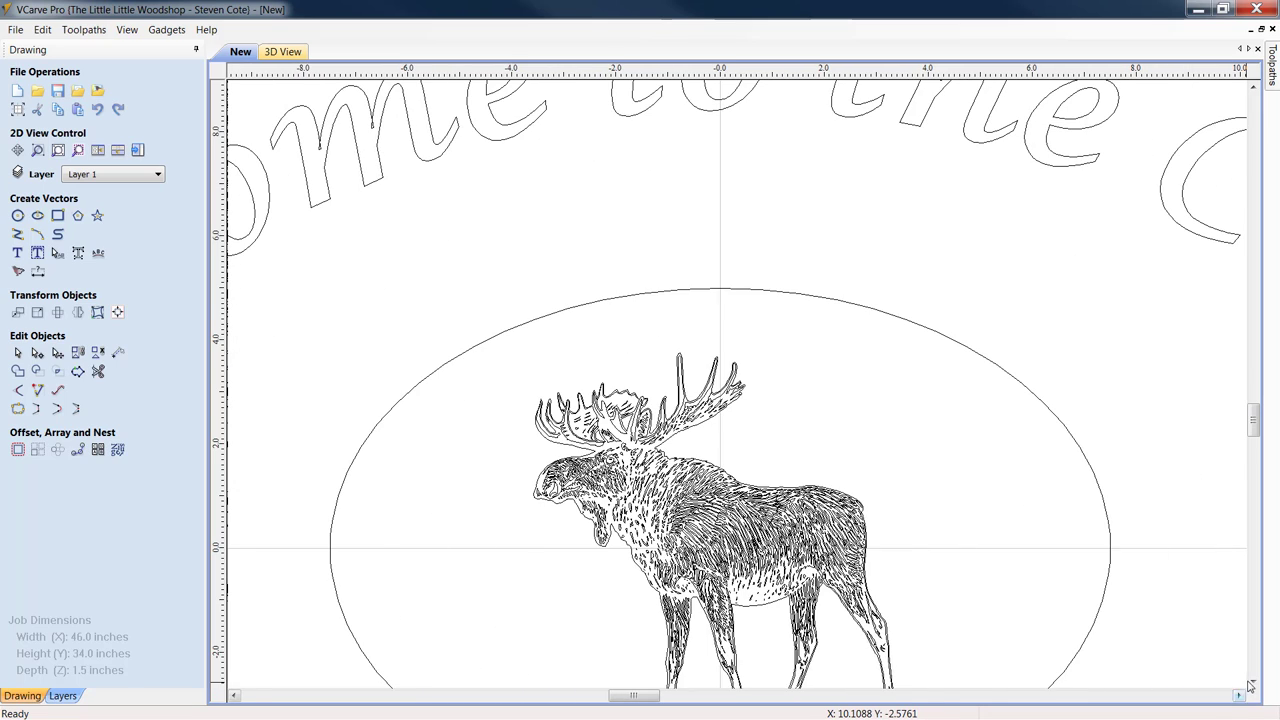
{"action": "left_click", "coordinate": [1253, 681]}
{"action": "left_click", "coordinate": [1252, 683]}
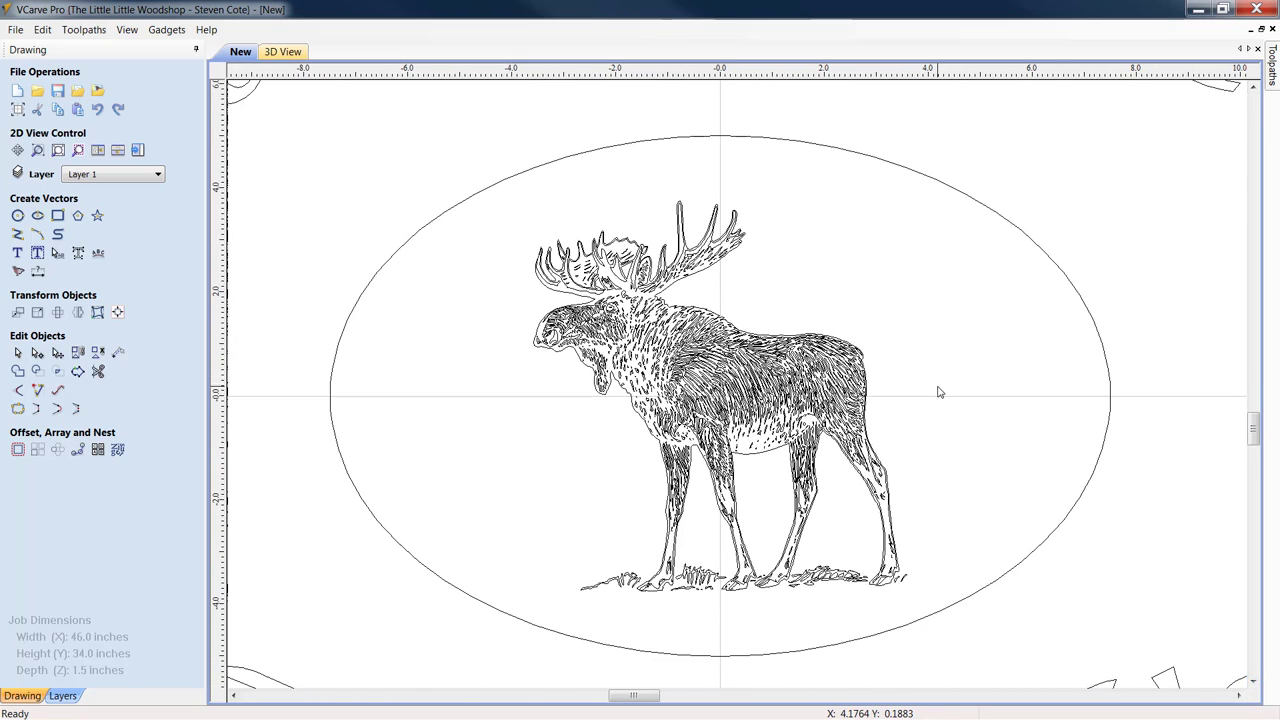
{"action": "scroll", "coordinate": [939, 390], "scroll_direction": "down", "scroll_amount": 2}
{"action": "scroll", "coordinate": [939, 392], "scroll_direction": "down", "scroll_amount": 1}
{"action": "scroll", "coordinate": [939, 392], "scroll_direction": "down", "scroll_amount": 1}
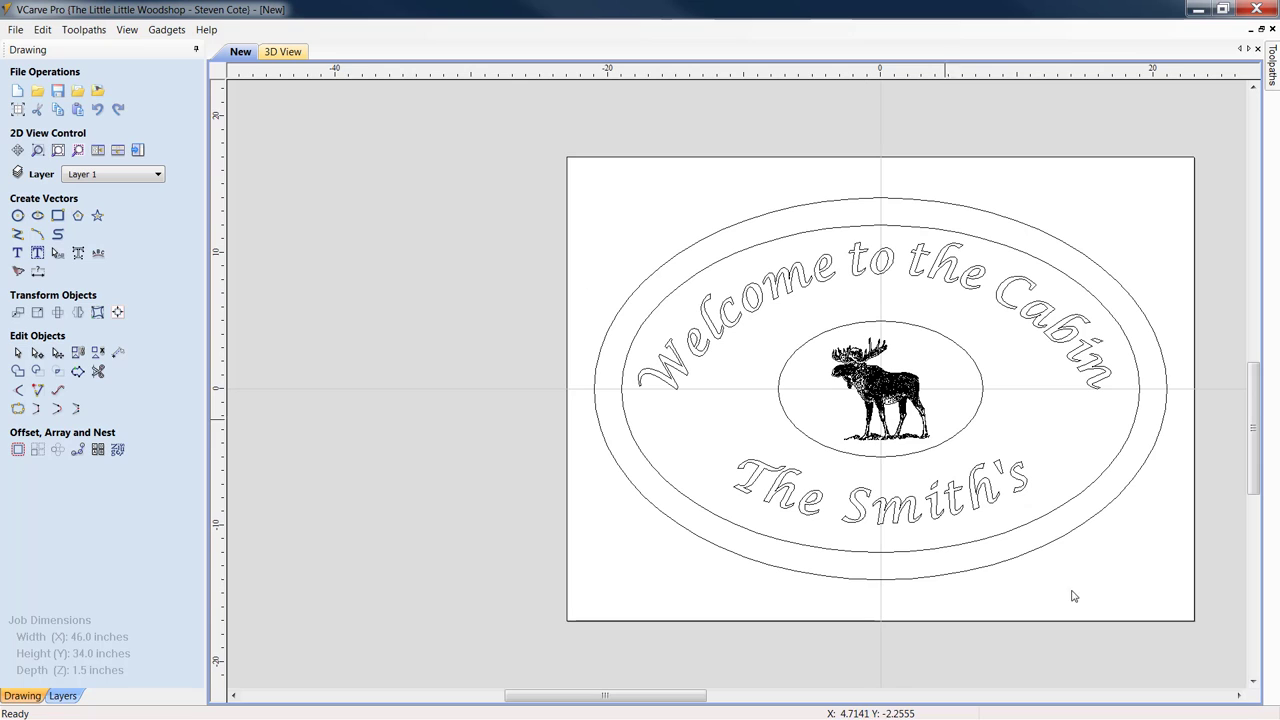
{"action": "left_click", "coordinate": [1239, 695]}
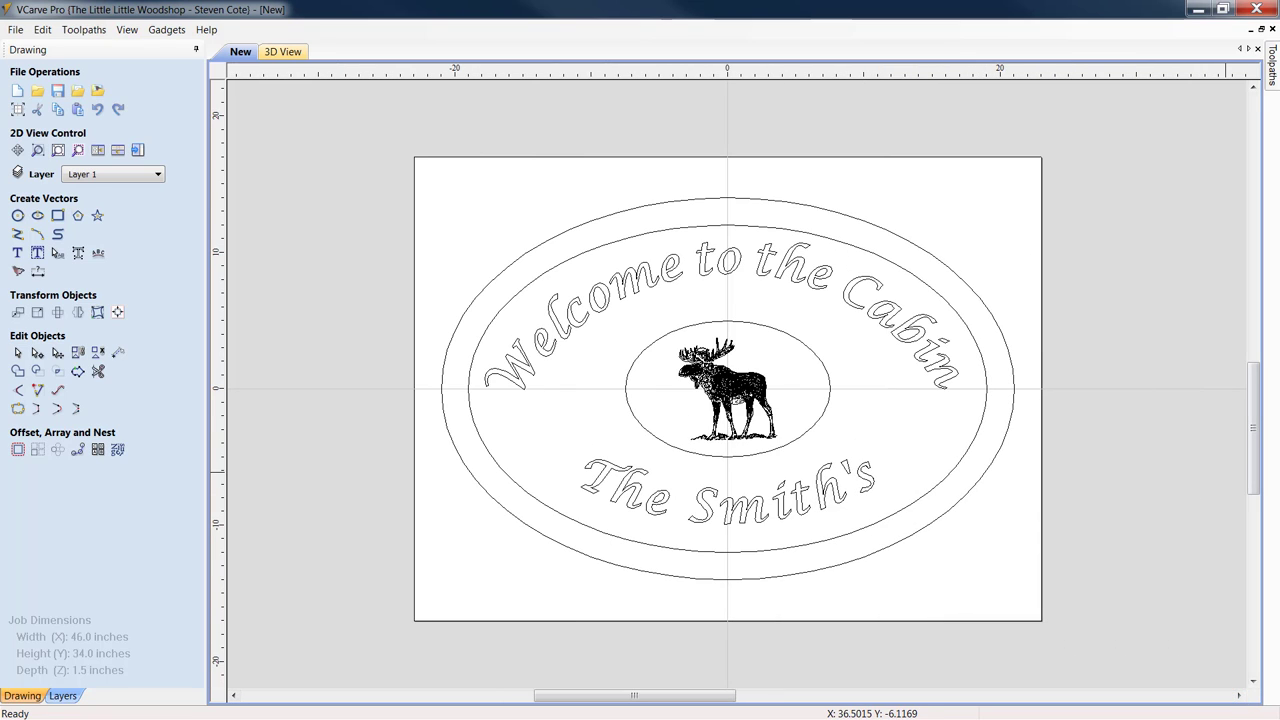
- Start a profile toolpath on the outermost ellipse with a 0.187 inch cut depth, accepting the settings of the 90-degree 0.5 inch V-bit
{"action": "mouse_move", "coordinate": [1256, 75]}
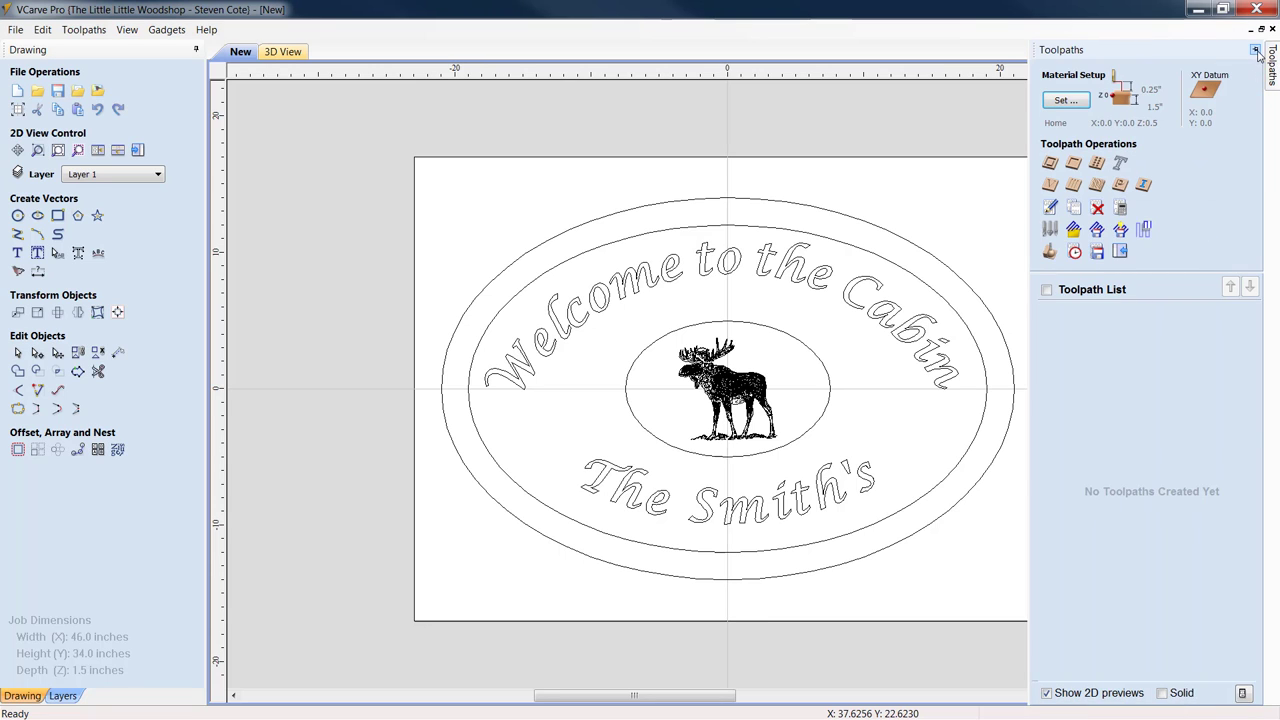
{"action": "left_click", "coordinate": [1258, 52]}
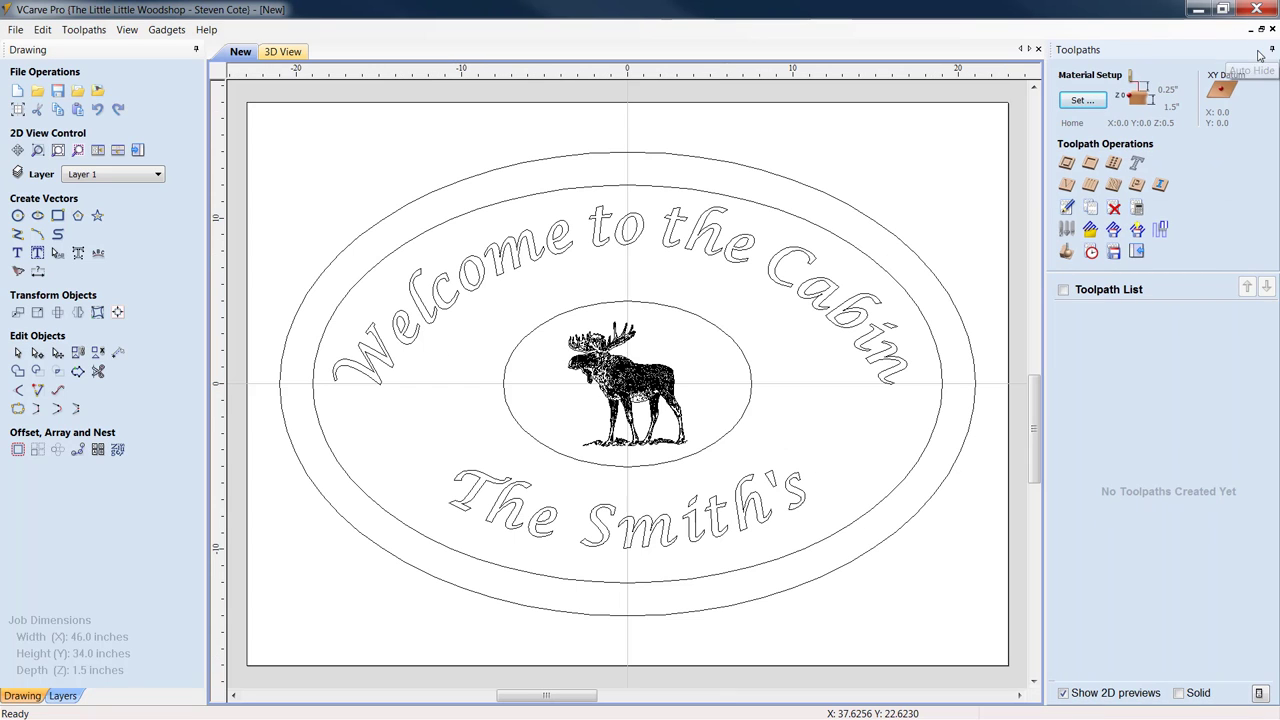
{"action": "left_click", "coordinate": [838, 204]}
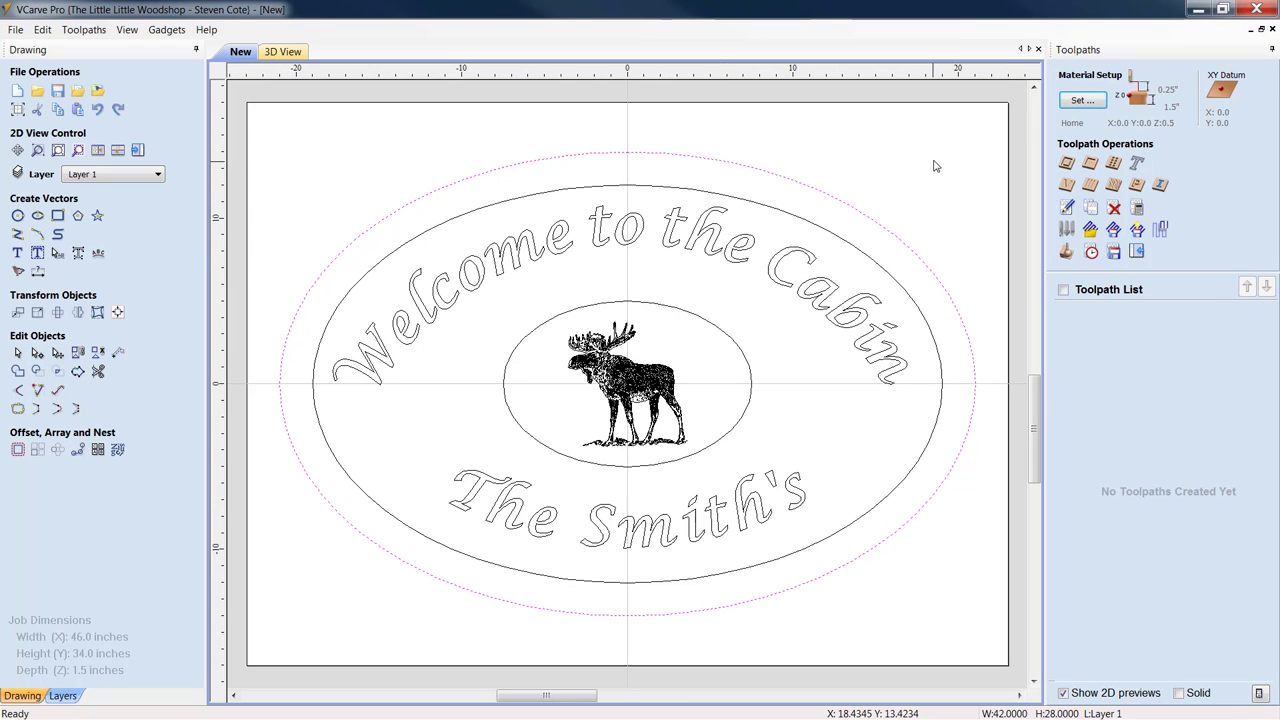
{"action": "left_click", "coordinate": [1066, 164]}
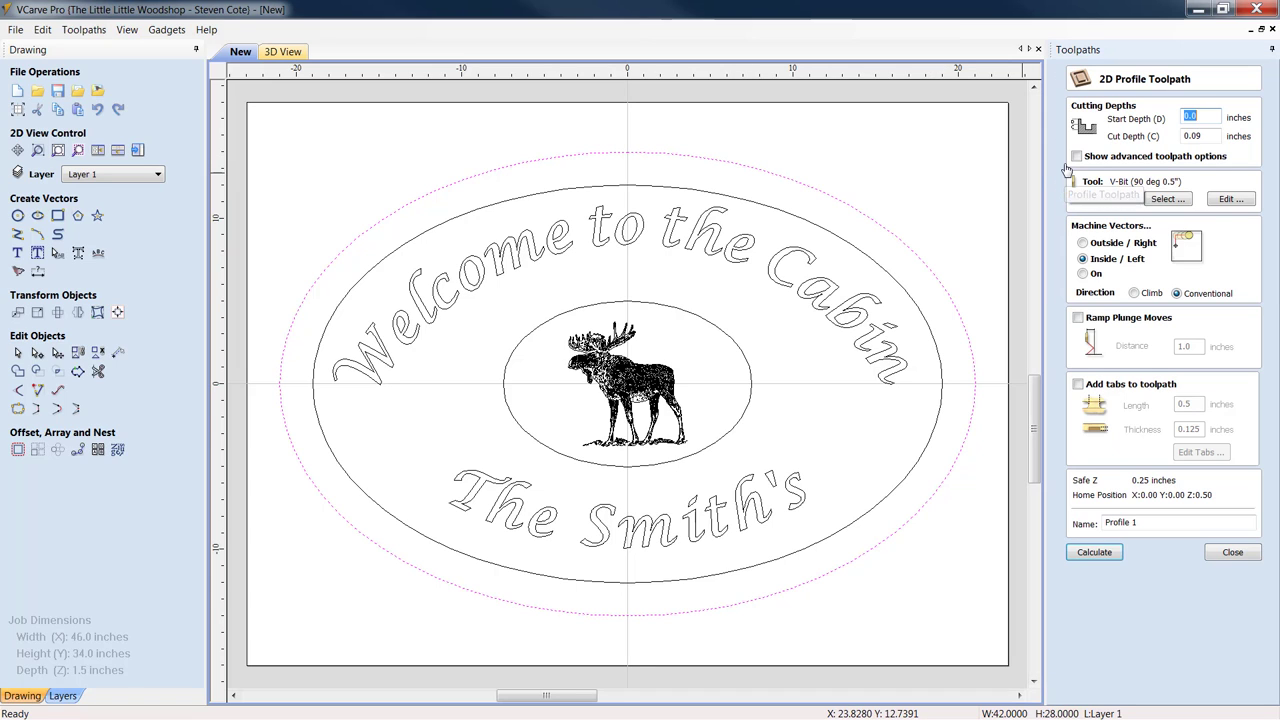
{"action": "left_click", "coordinate": [1192, 137]}
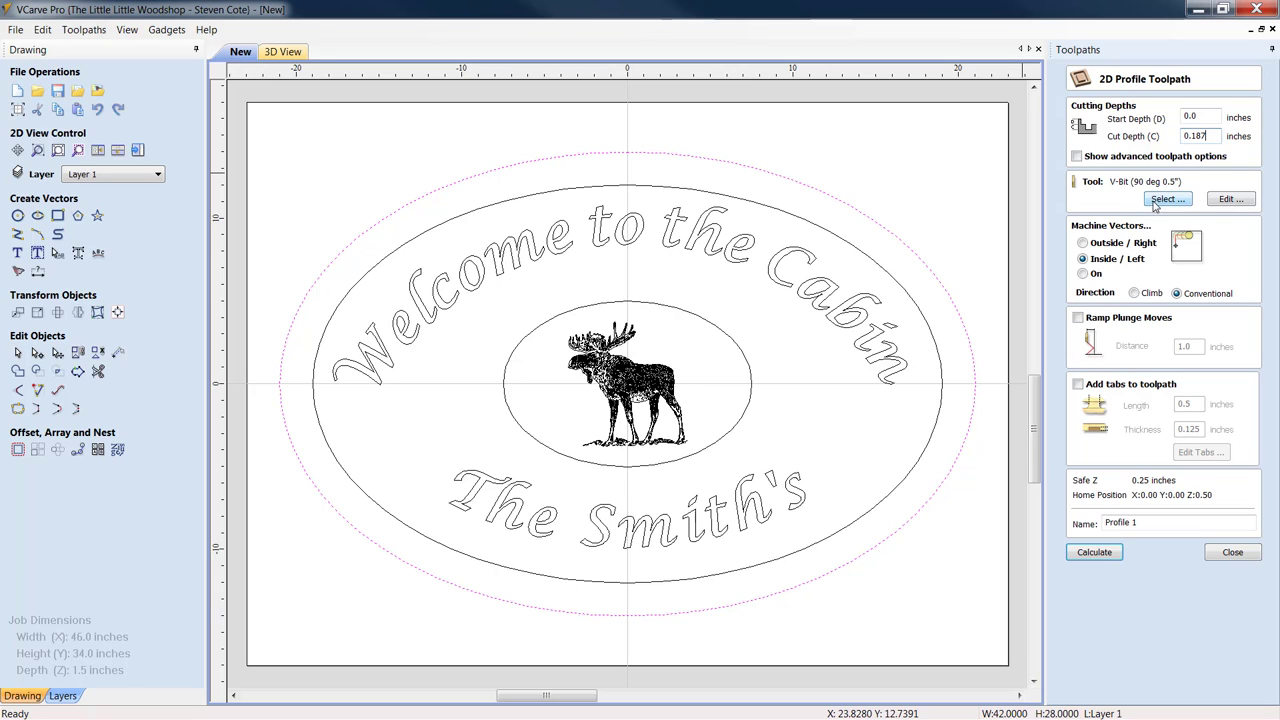
{"action": "left_click", "coordinate": [1229, 199]}
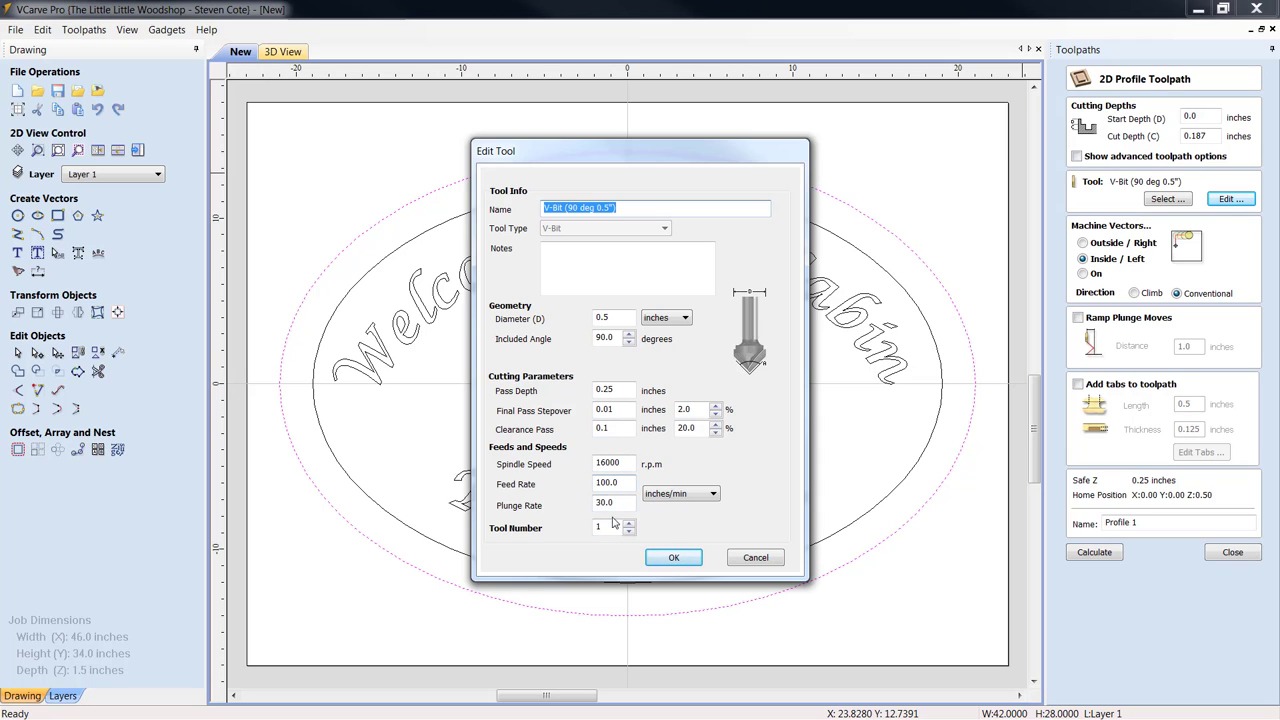
{"action": "left_click", "coordinate": [650, 558]}
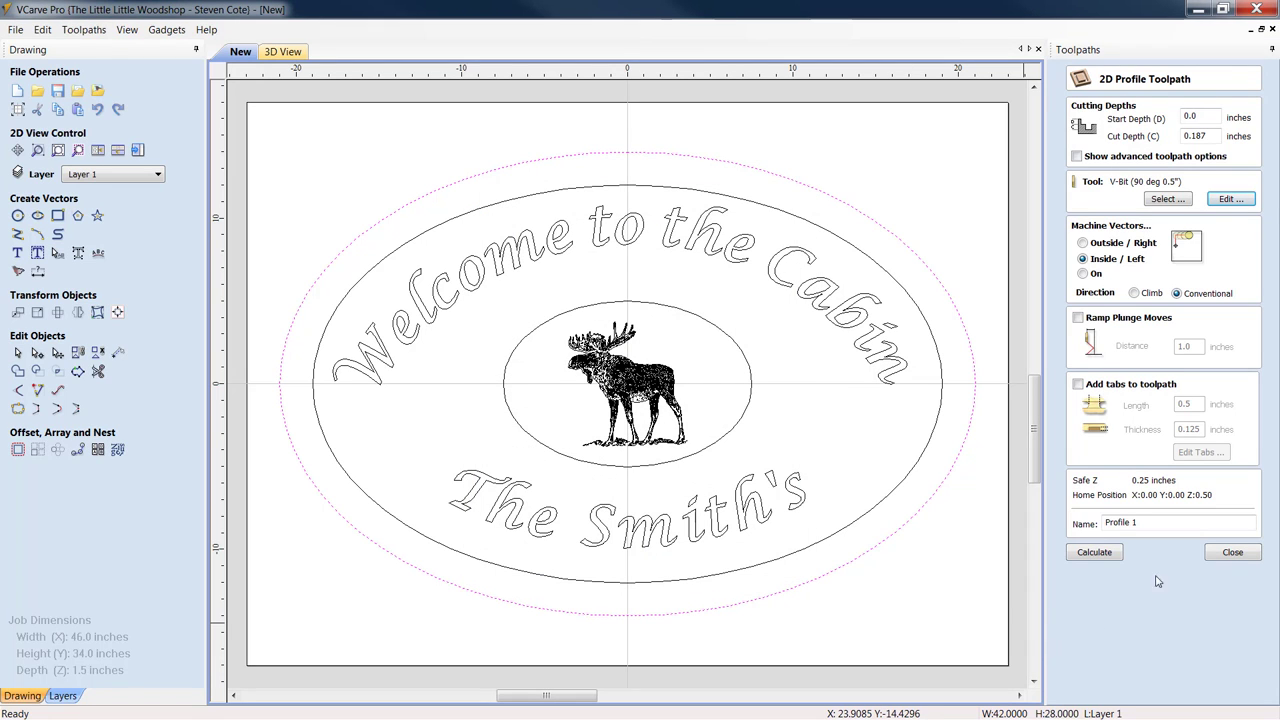
- Name the toolpath Profile Outer Border, machine it outside the outermost ellipse, and calculate it
{"action": "left_click", "coordinate": [1147, 522]}
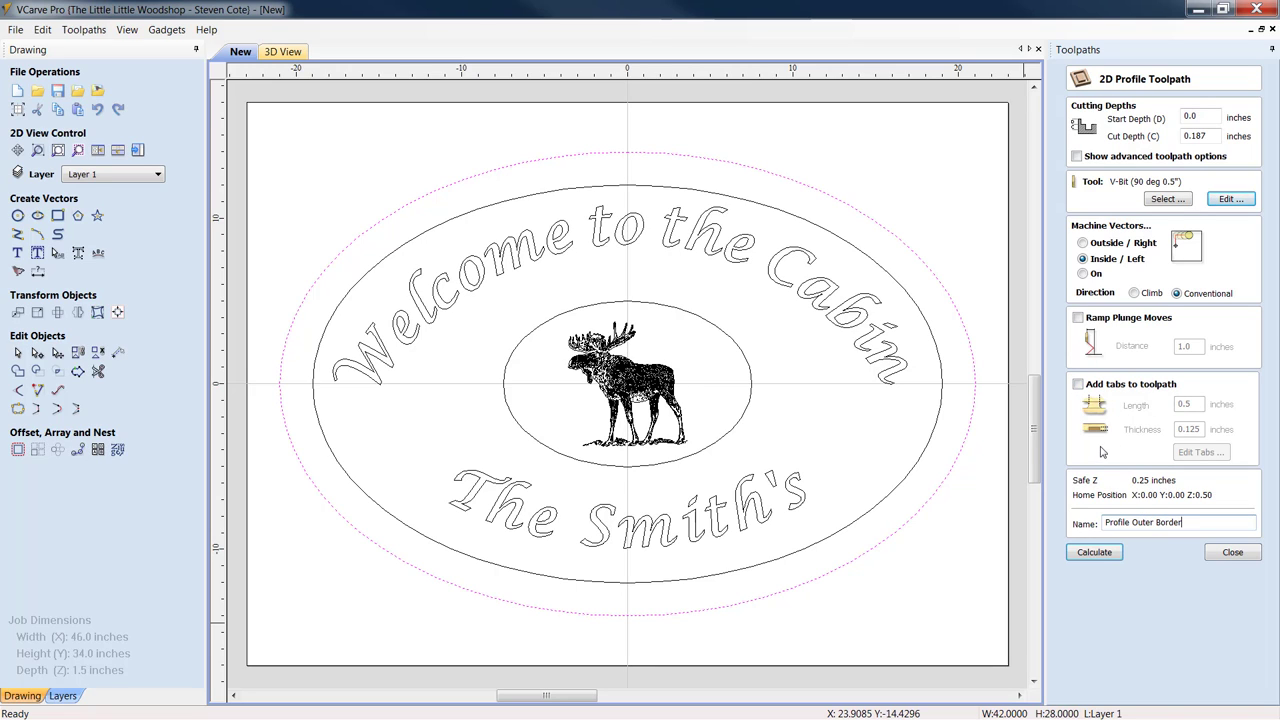
{"action": "left_click", "coordinate": [1082, 243]}
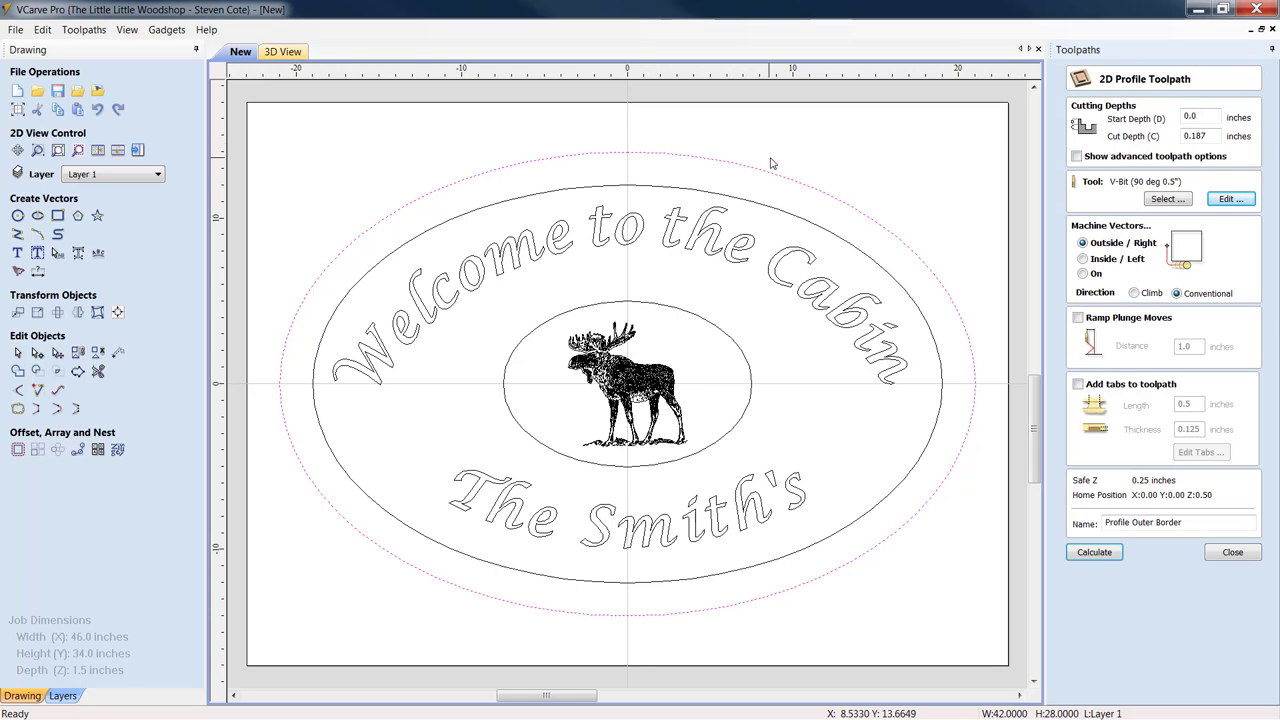
{"action": "left_click", "coordinate": [884, 182]}
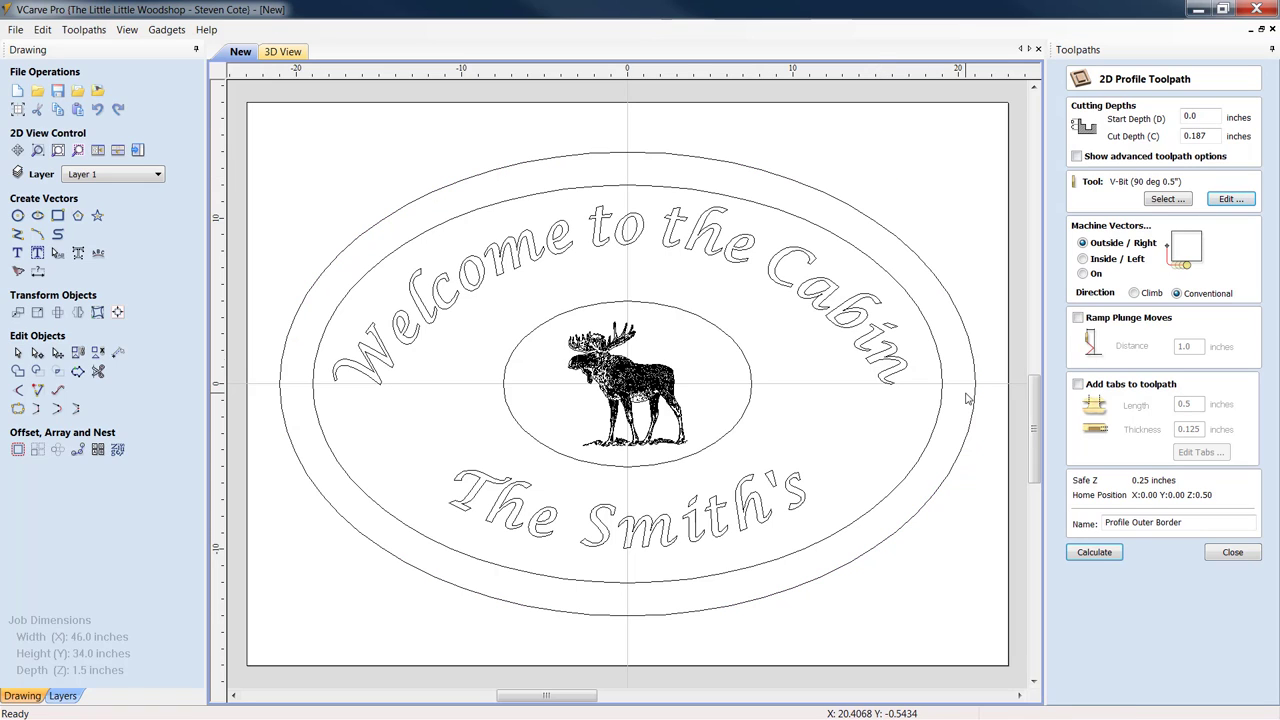
{"action": "left_click", "coordinate": [1094, 553]}
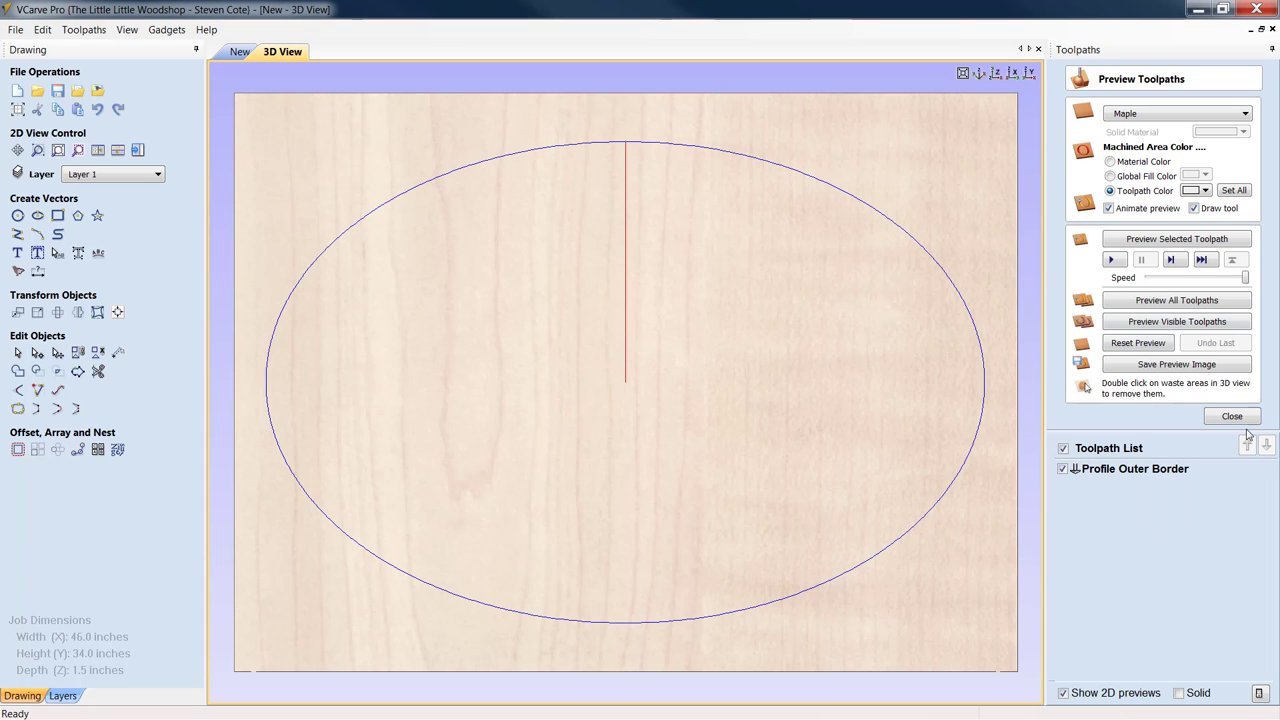
{"action": "left_click", "coordinate": [1240, 418]}
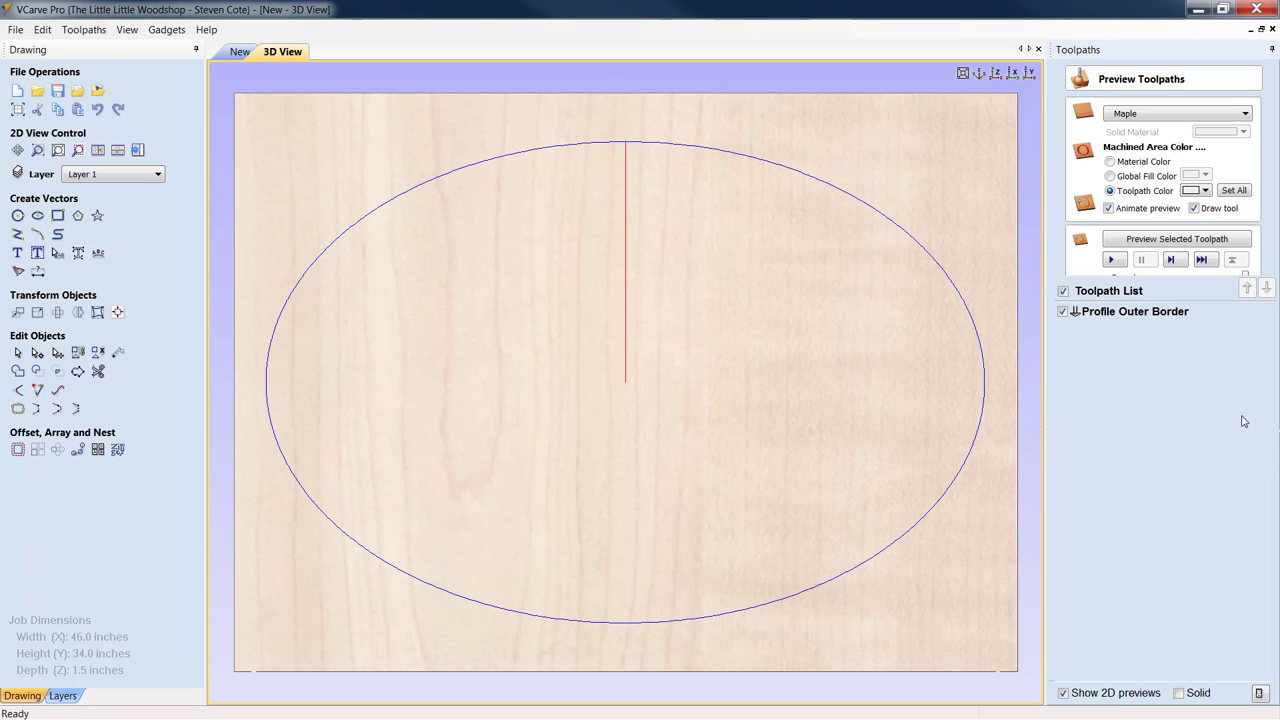
- Return to the 2D drawing, hide the outer border toolpath, and deselect the outermost ellipse
{"action": "left_click", "coordinate": [240, 51]}
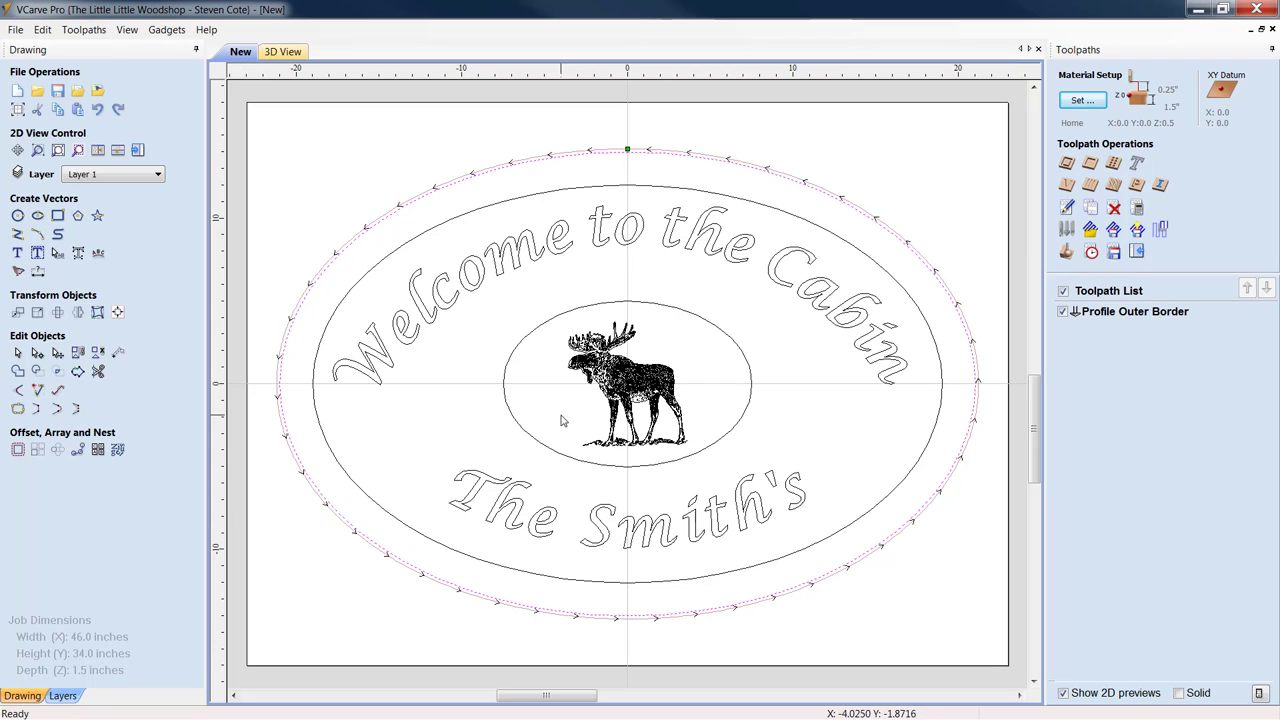
{"action": "left_click", "coordinate": [1063, 290]}
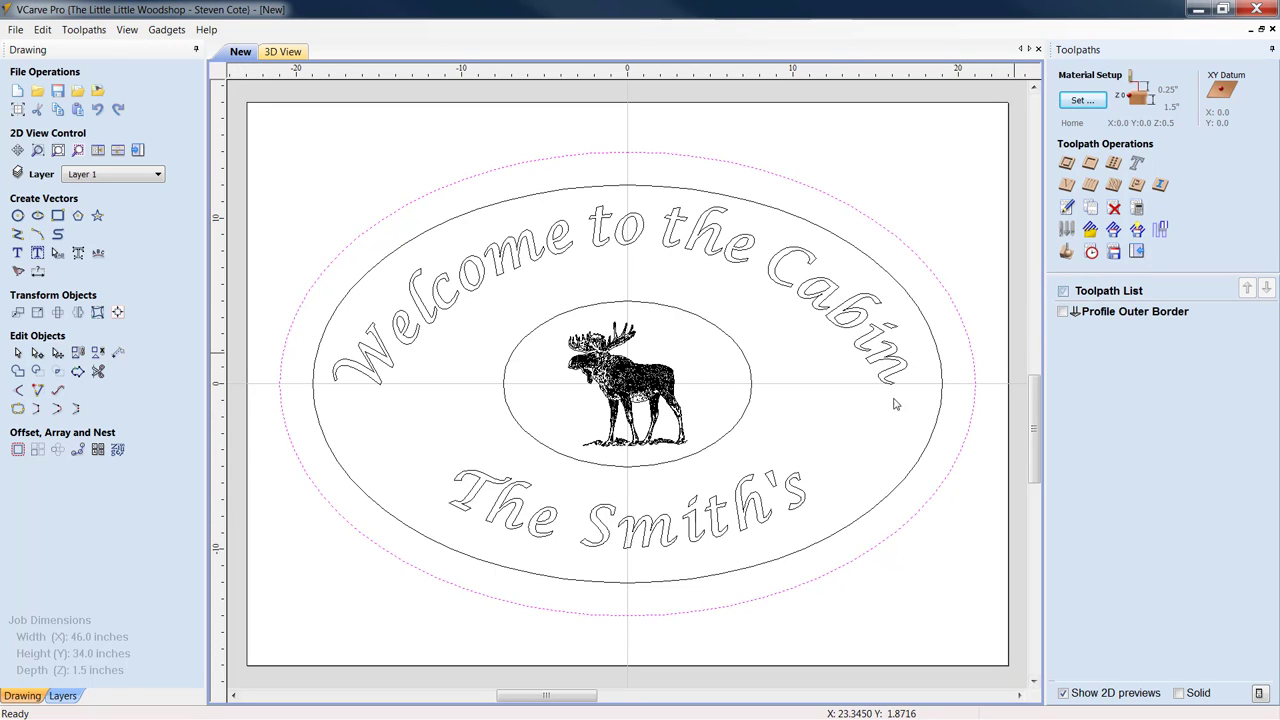
{"action": "left_click", "coordinate": [895, 404]}
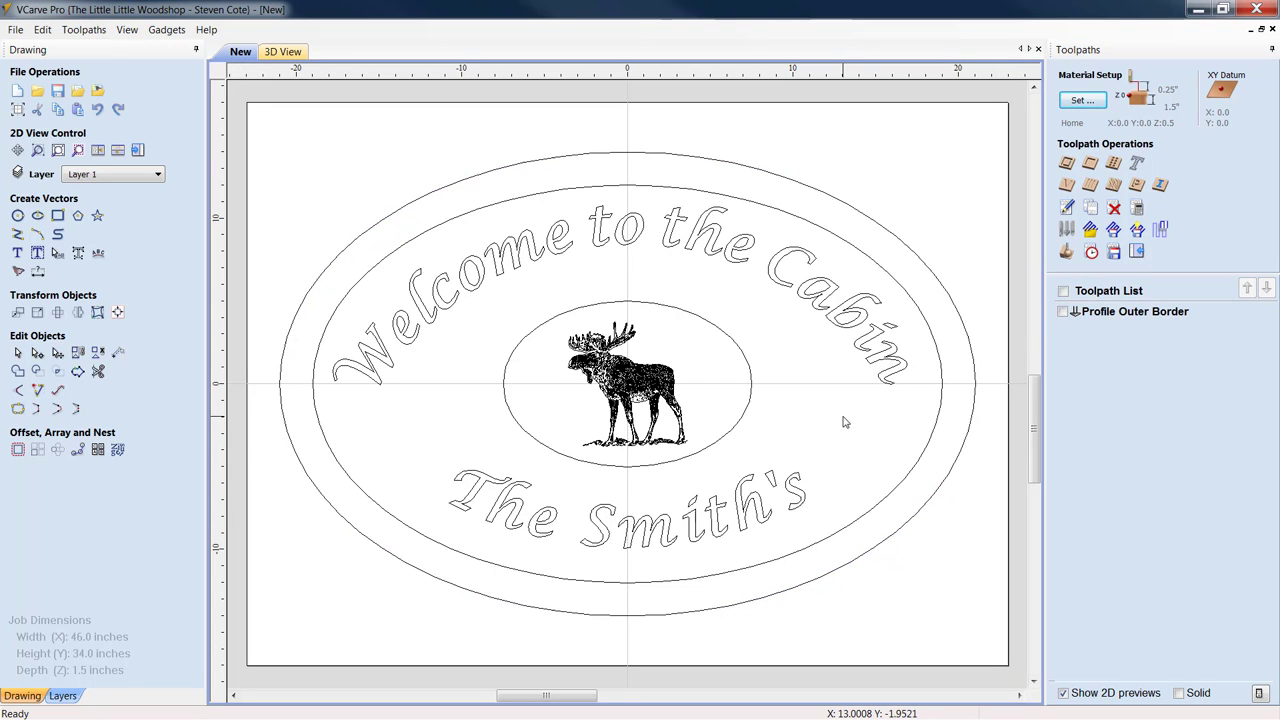
- Calculate a conventional profile toolpath inside the middle ellipse, 0.09 inch deep and named Profile Inner Bevel
{"action": "left_click", "coordinate": [868, 258]}
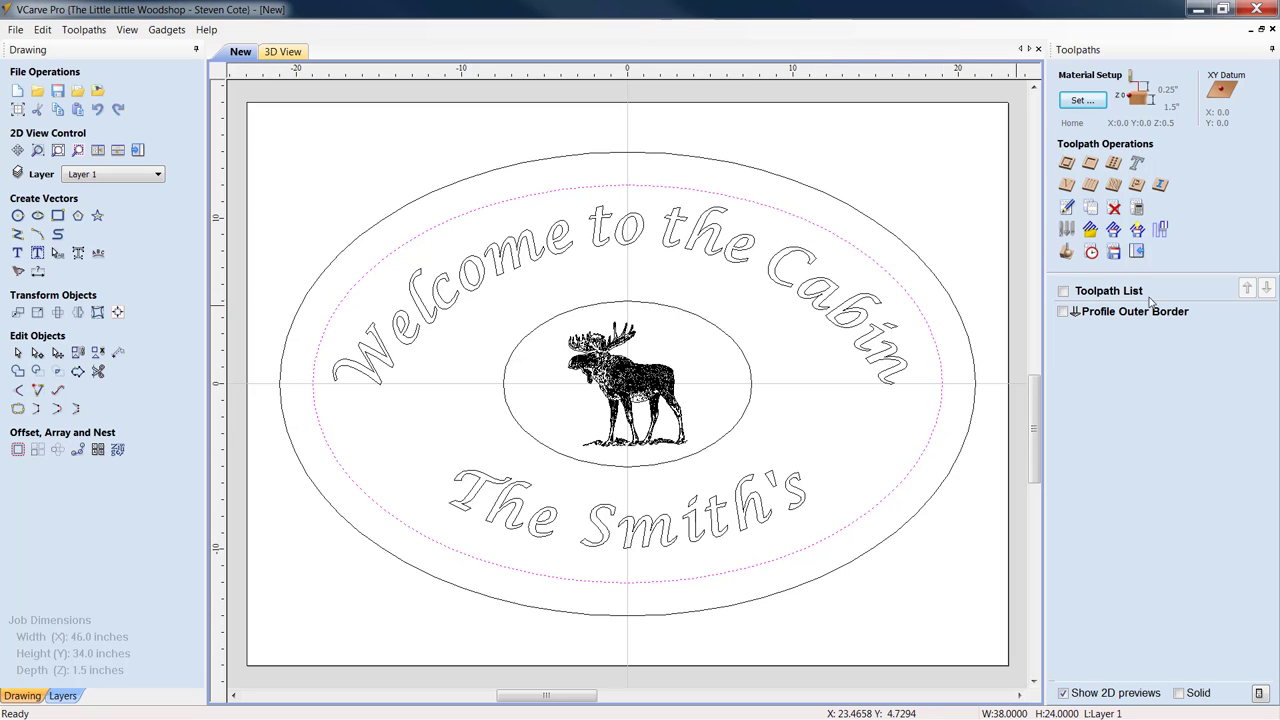
{"action": "left_click", "coordinate": [1066, 162]}
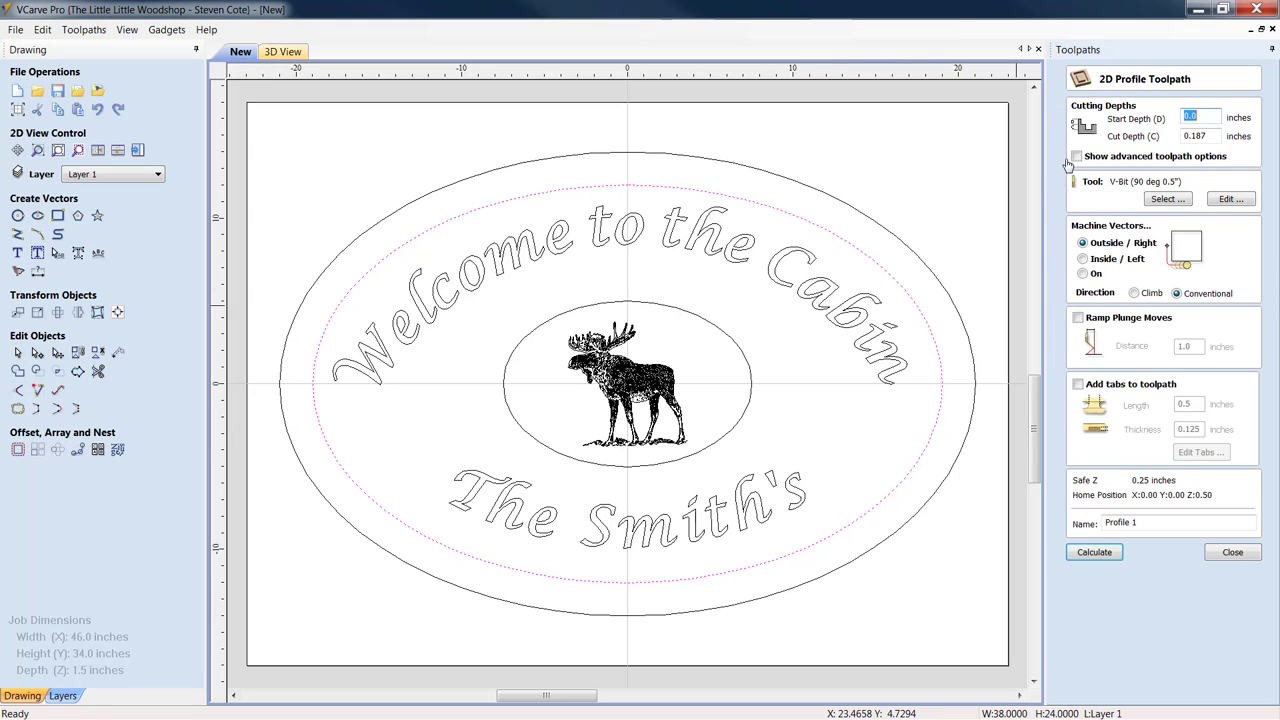
{"action": "left_click", "coordinate": [1193, 136]}
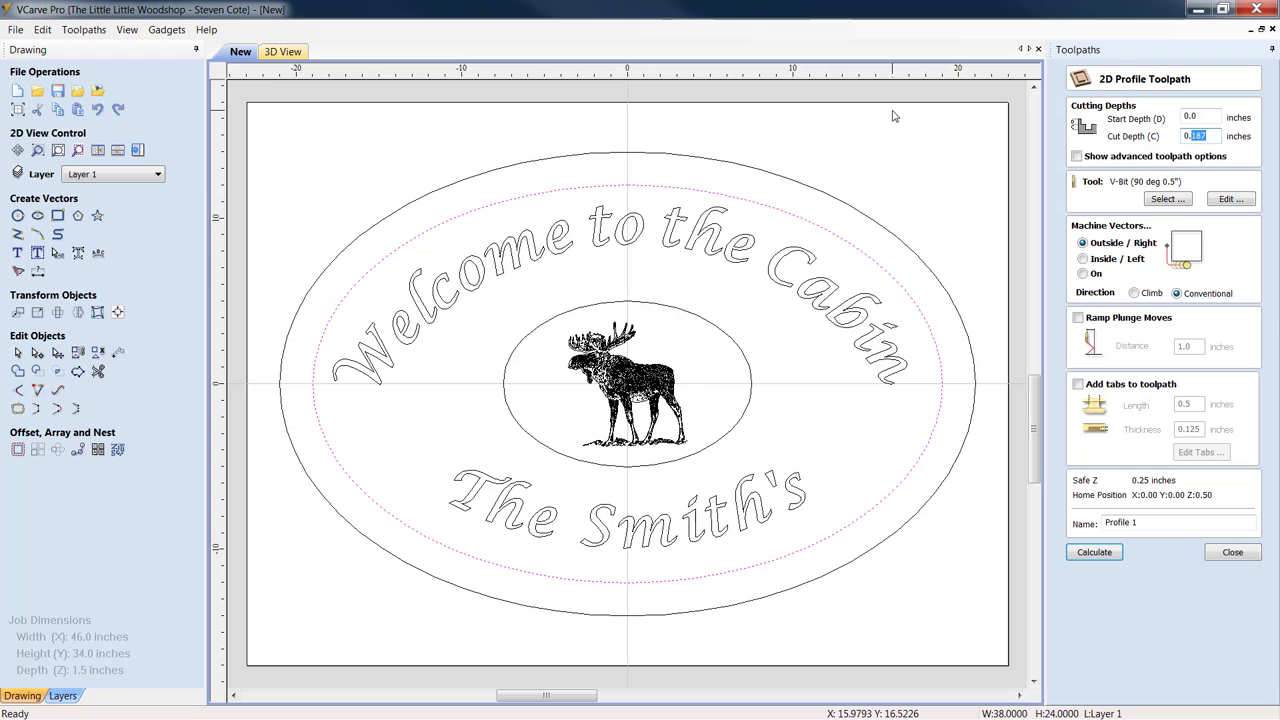
{"action": "type", "text": "0.09"}
{"action": "left_click", "coordinate": [1082, 259]}
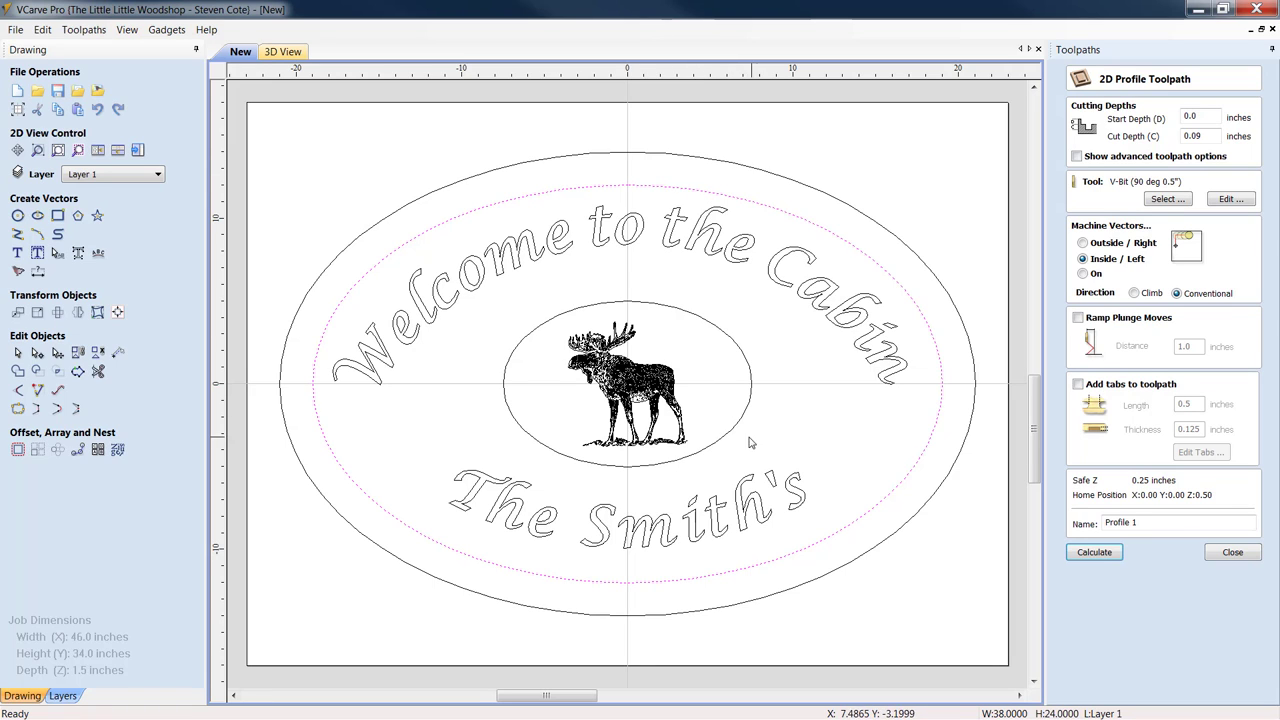
{"action": "left_click", "coordinate": [1149, 523]}
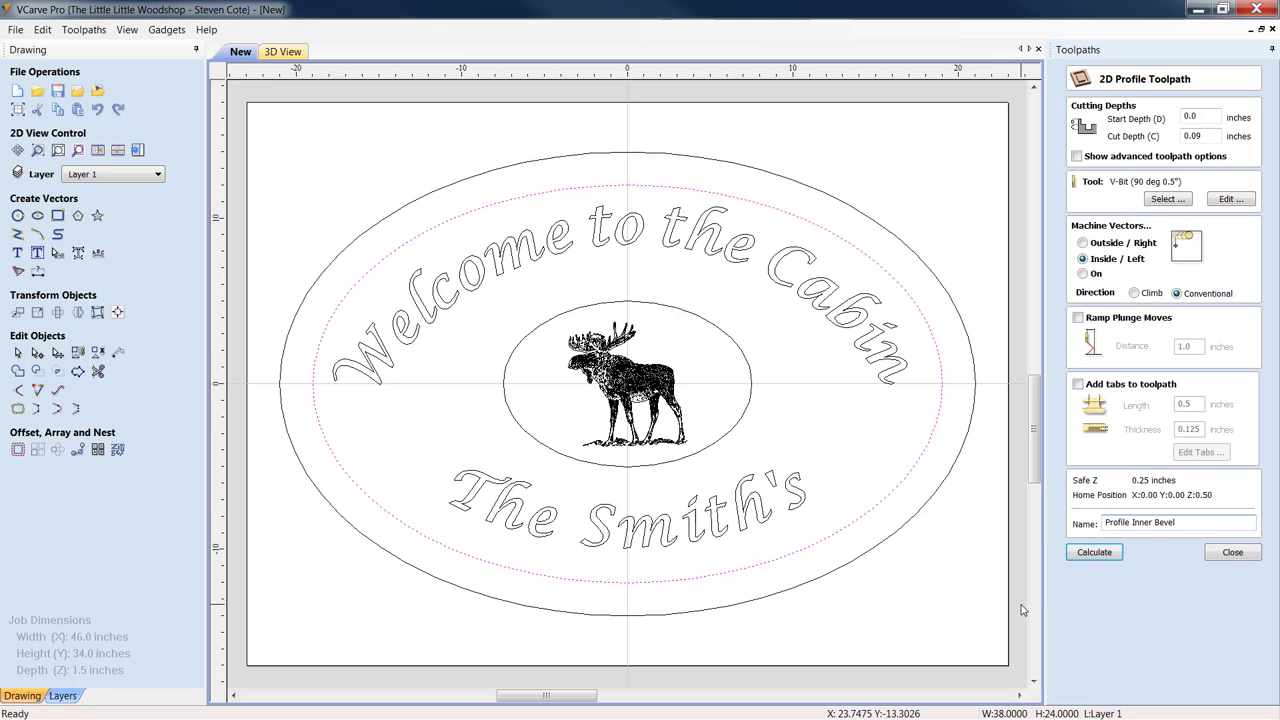
{"action": "left_click", "coordinate": [1093, 553]}
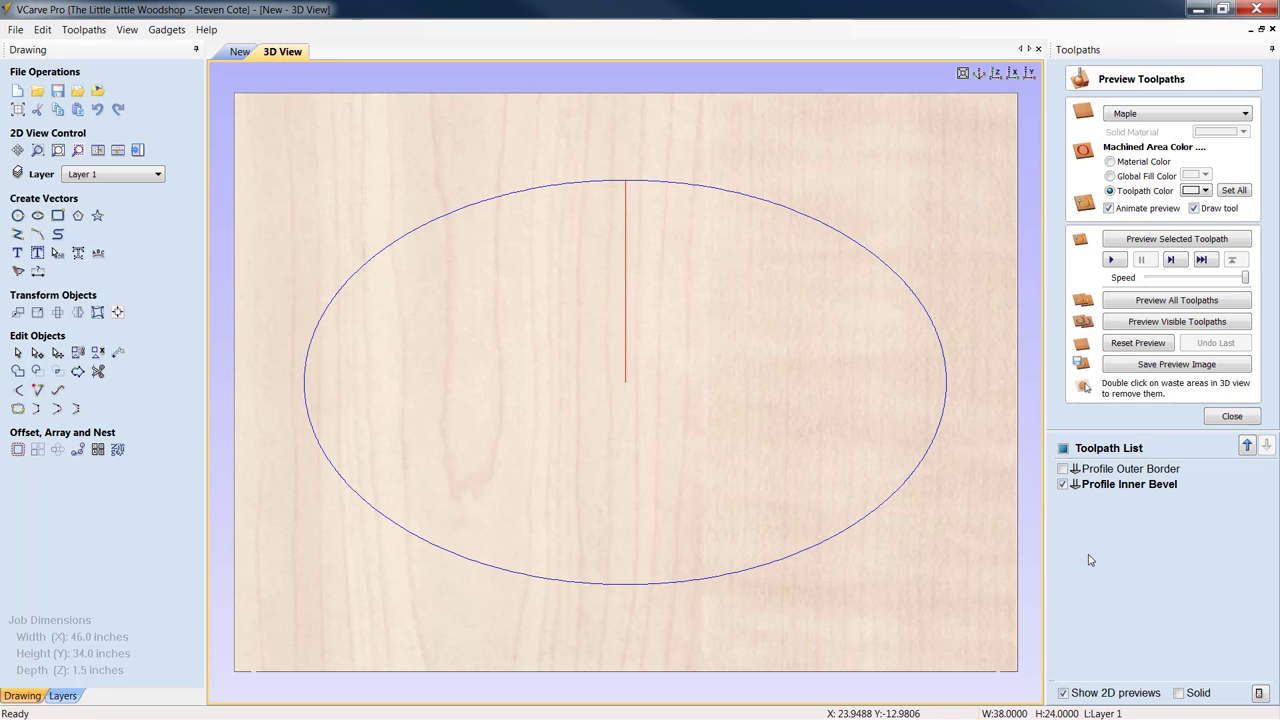
{"action": "left_click", "coordinate": [1232, 417]}
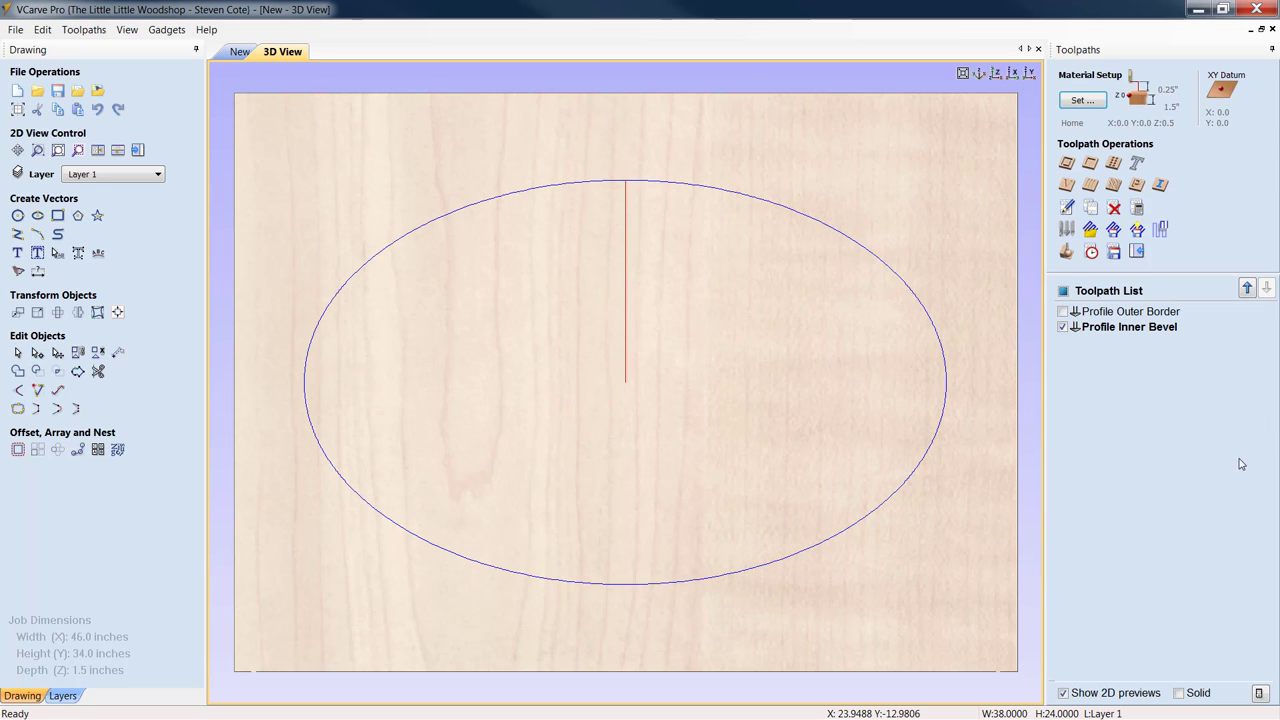
- Go back to the 2D drawing, hide the inner bevel toolpath, and deselect the middle ellipse
{"action": "left_click", "coordinate": [240, 51]}
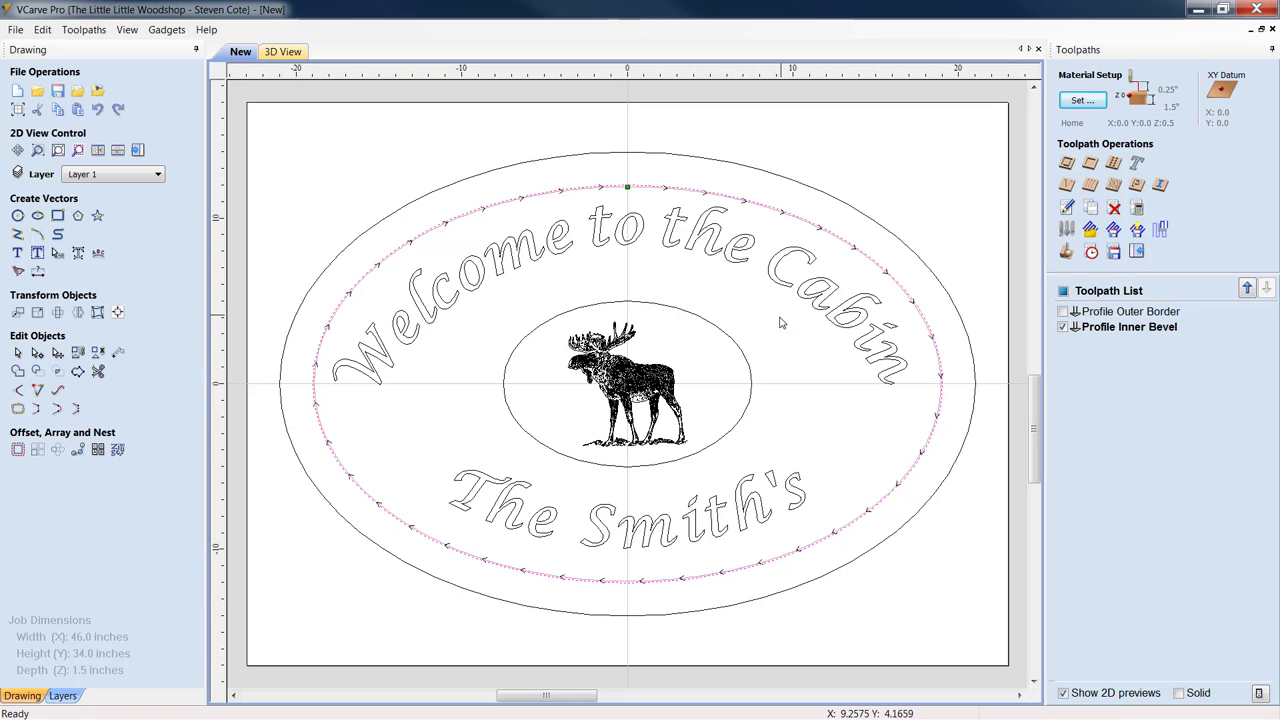
{"action": "left_click", "coordinate": [1062, 327]}
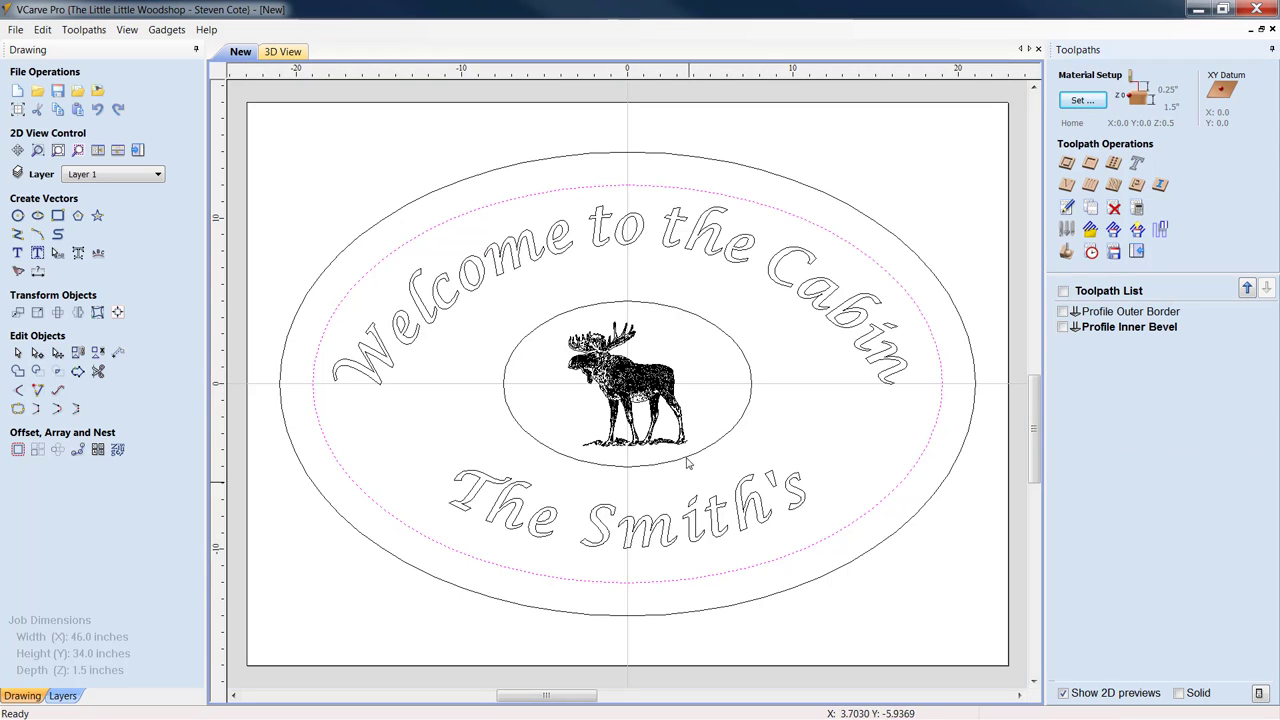
{"action": "left_click", "coordinate": [846, 434]}
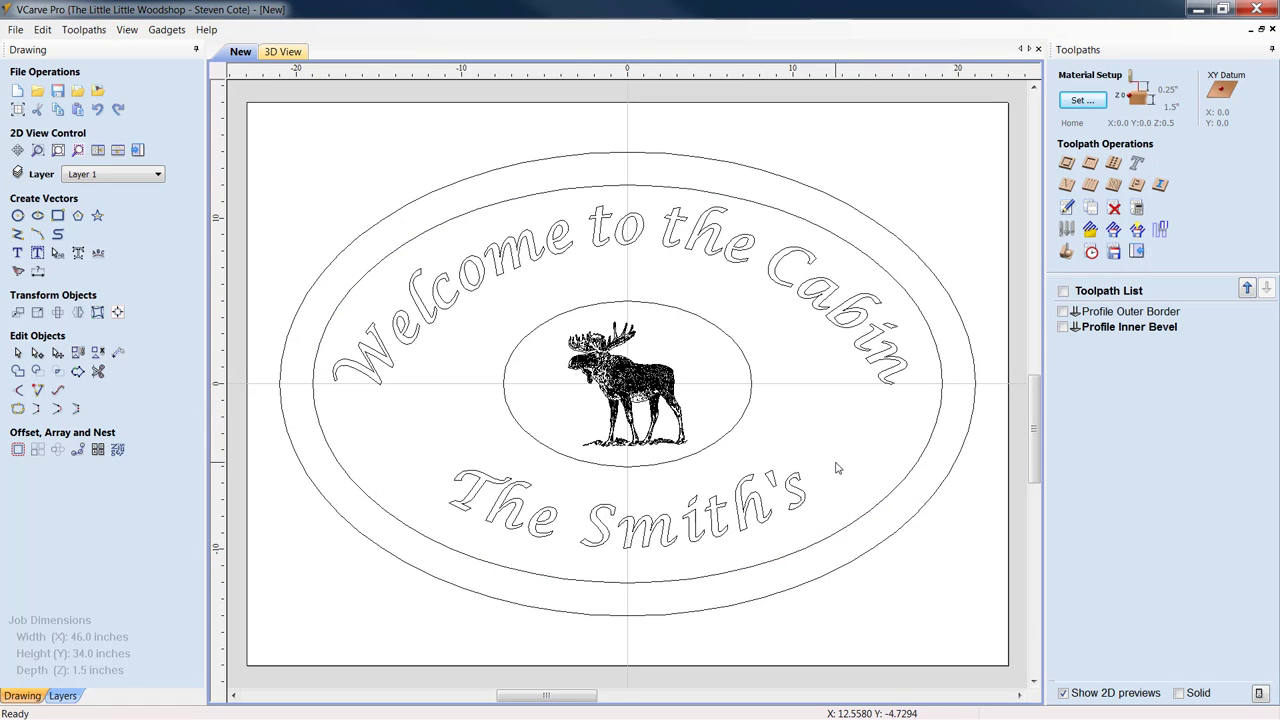
- Start a V-carve toolpath named V-Carve WORDING, accepting the settings of the 60-degree 0.25 inch V-bit
{"action": "left_click", "coordinate": [1066, 186]}
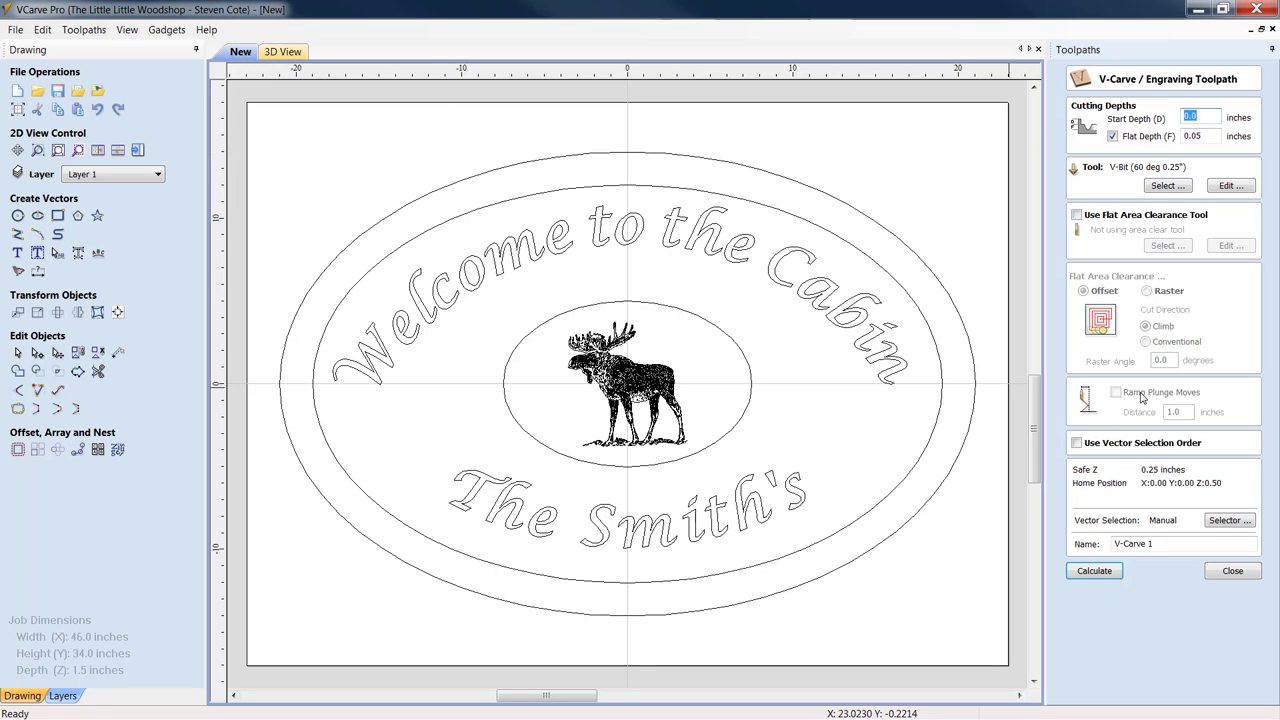
{"action": "left_click", "coordinate": [1227, 187]}
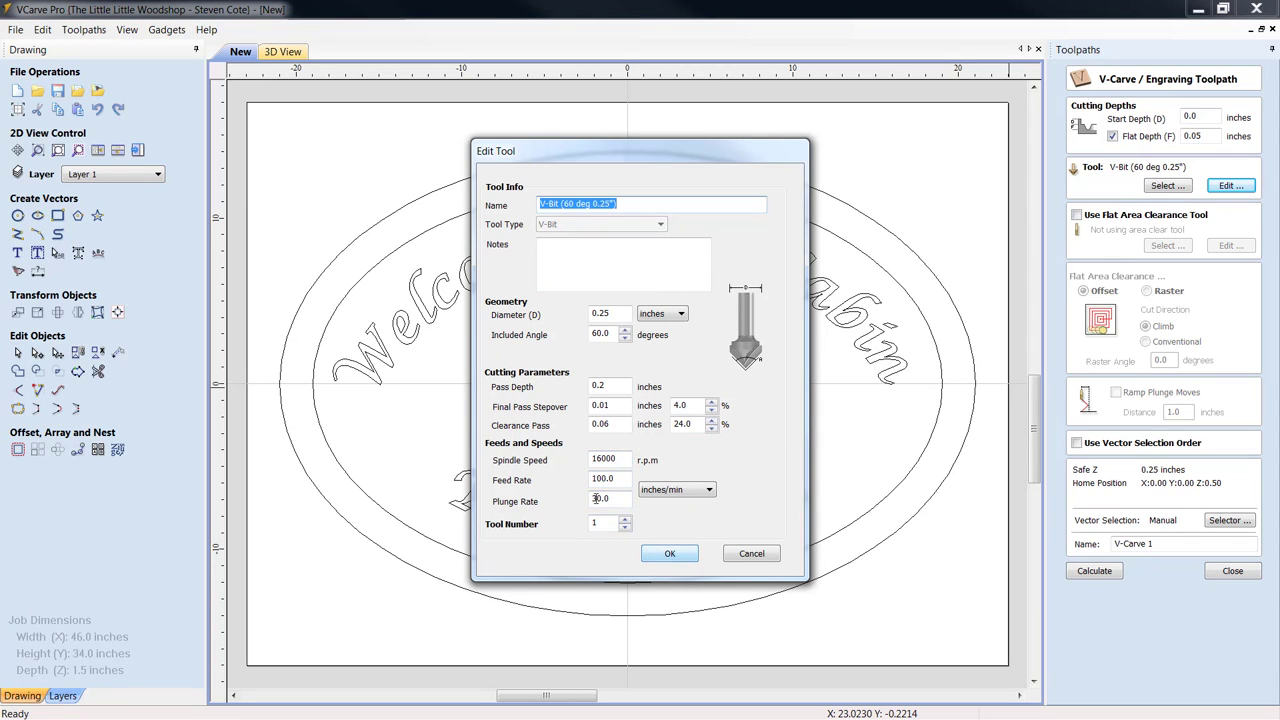
{"action": "left_click", "coordinate": [672, 555]}
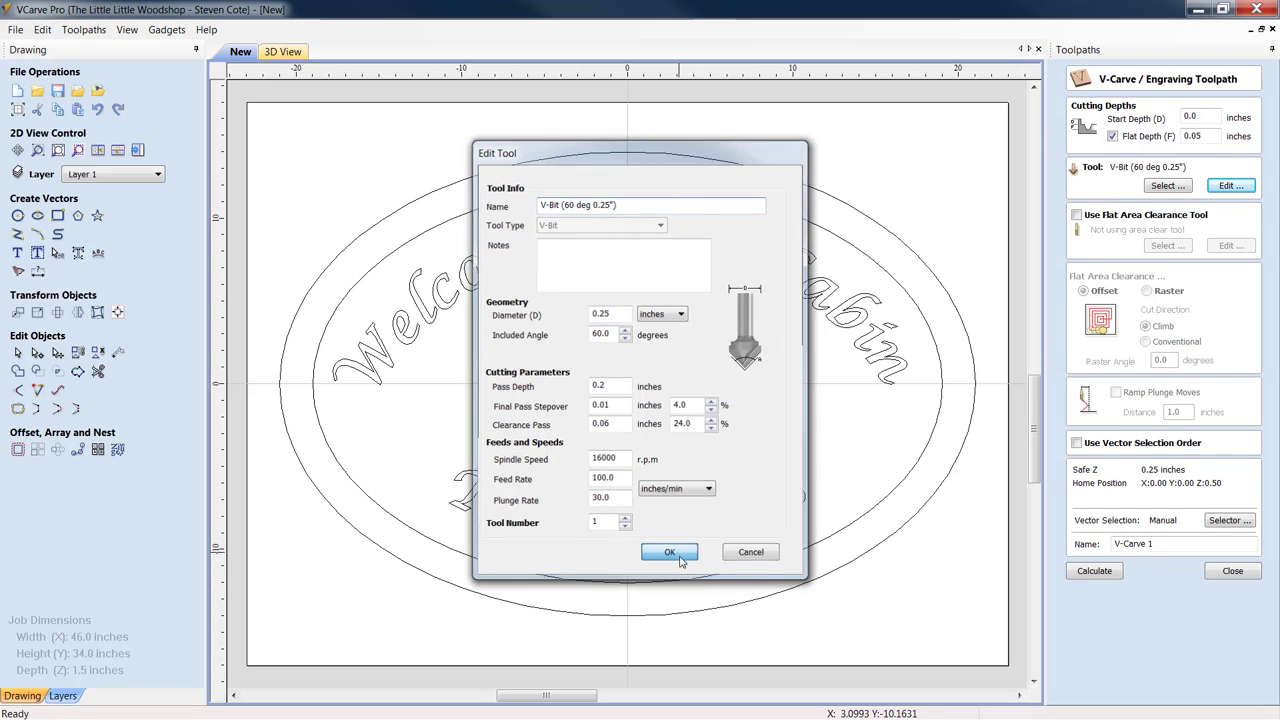
{"action": "left_click", "coordinate": [1143, 547]}
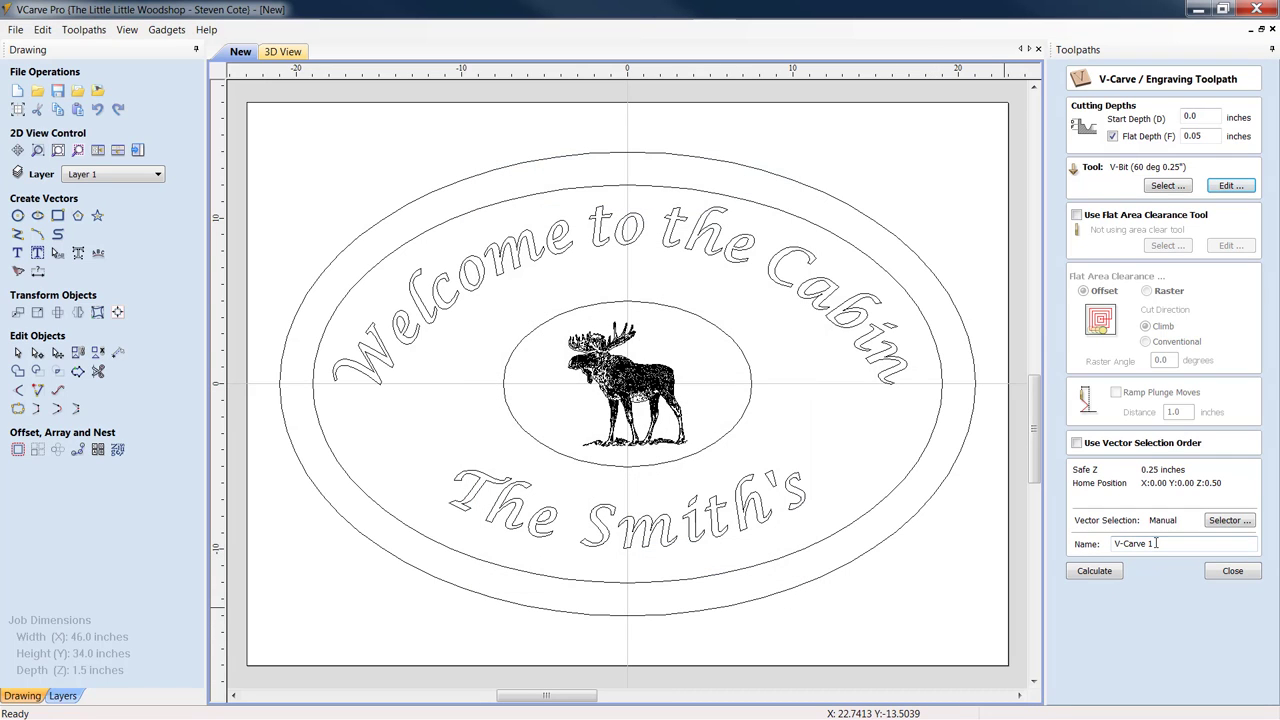
{"action": "key", "text": "BackSpace"}
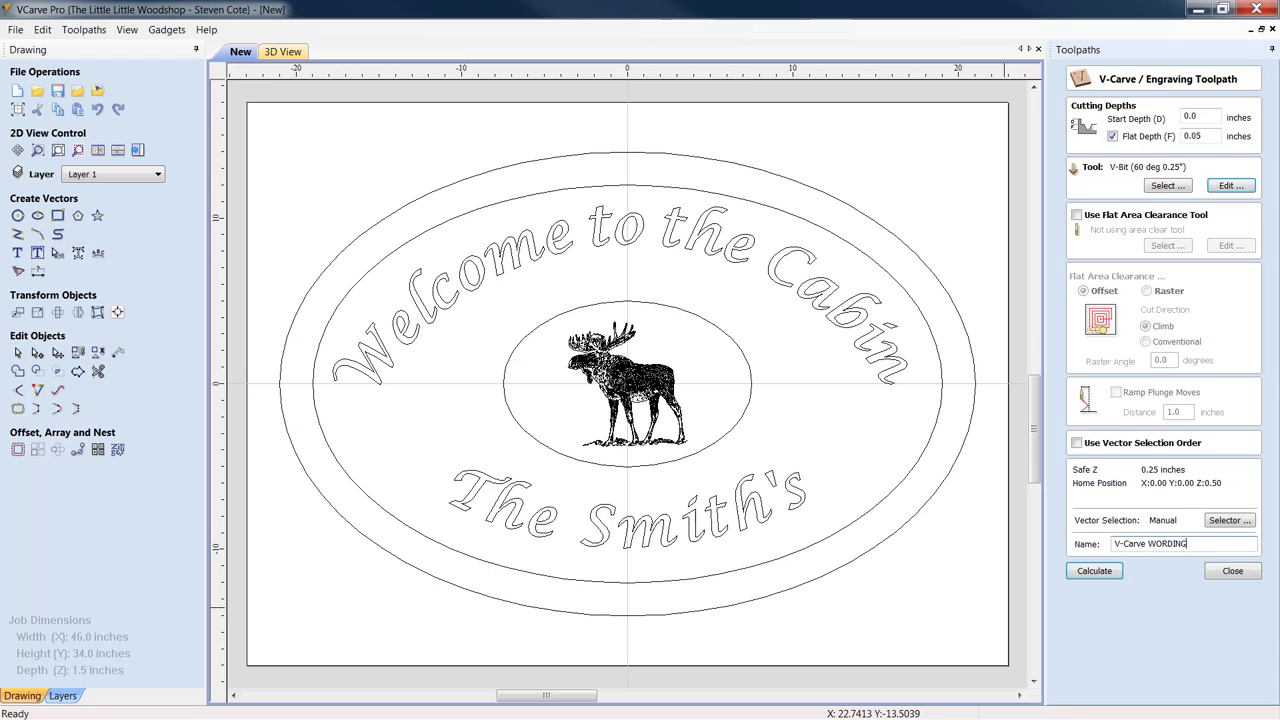
- Calculate the V-Carve WORDING toolpath for both curved text lines and return to the 2D drawing
{"action": "left_click", "coordinate": [748, 253]}
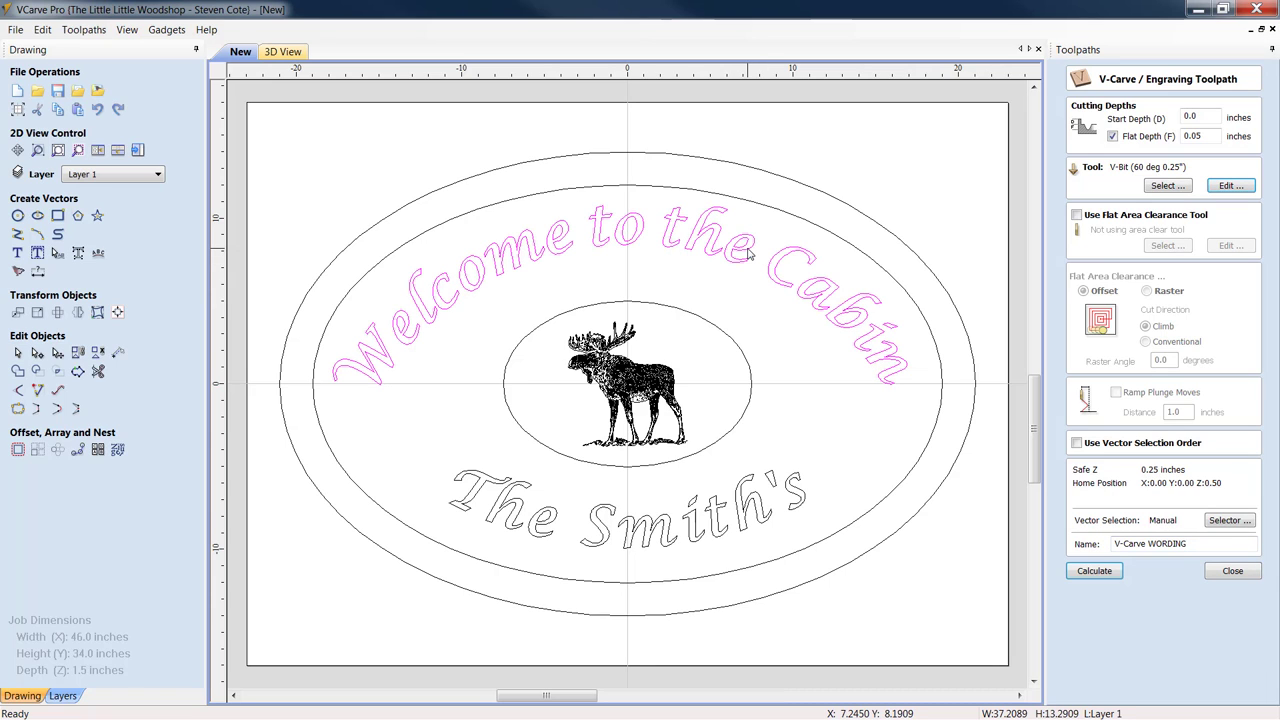
{"action": "left_click", "coordinate": [796, 513], "text": "shift"}
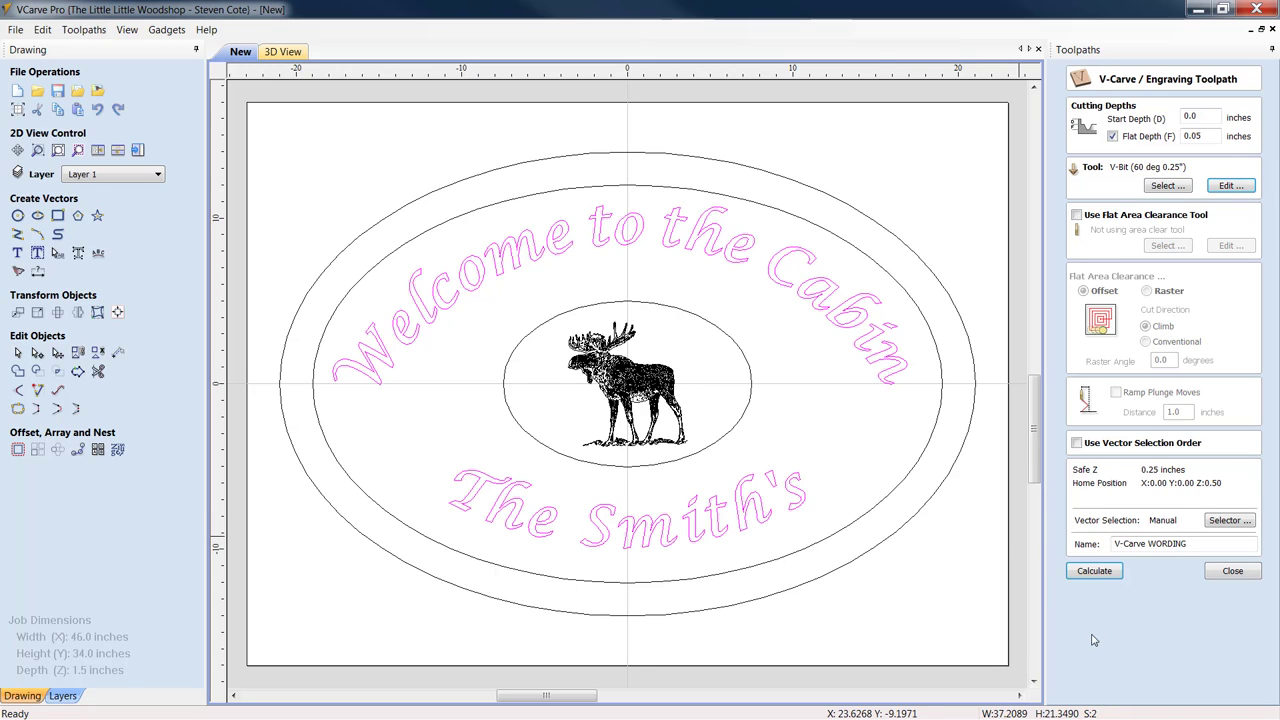
{"action": "left_click", "coordinate": [1090, 572]}
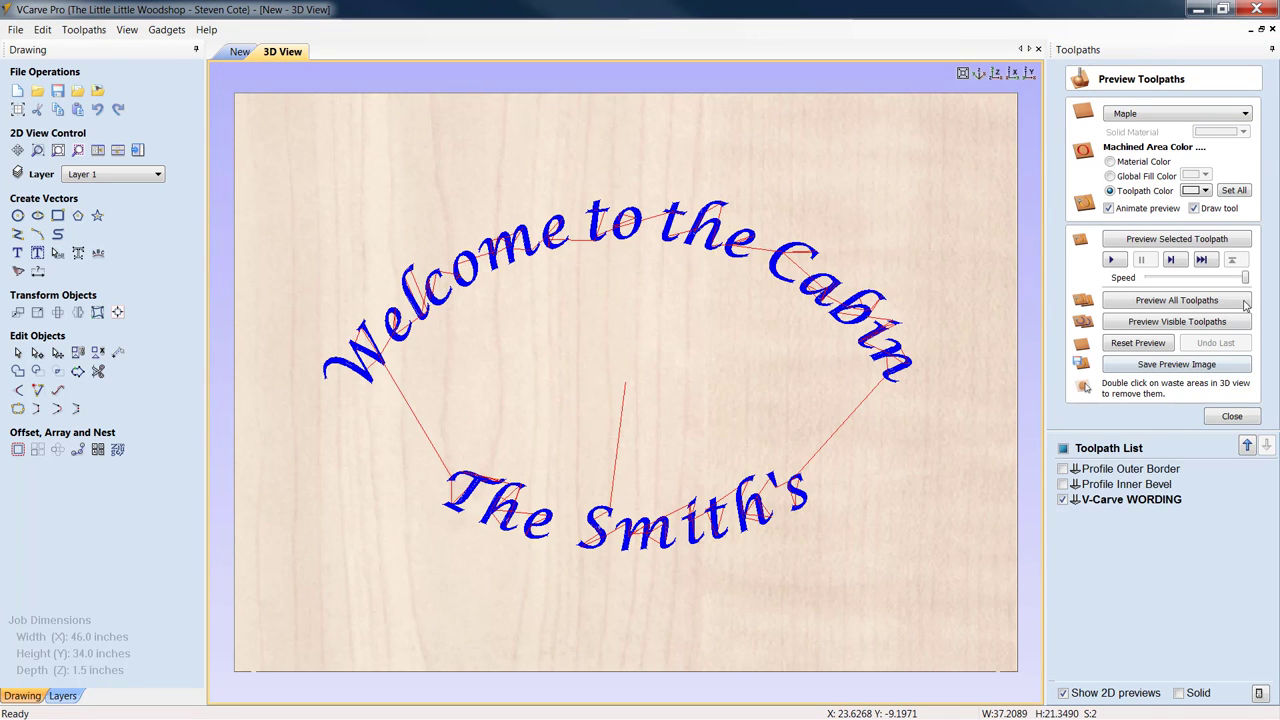
{"action": "left_click", "coordinate": [1232, 416]}
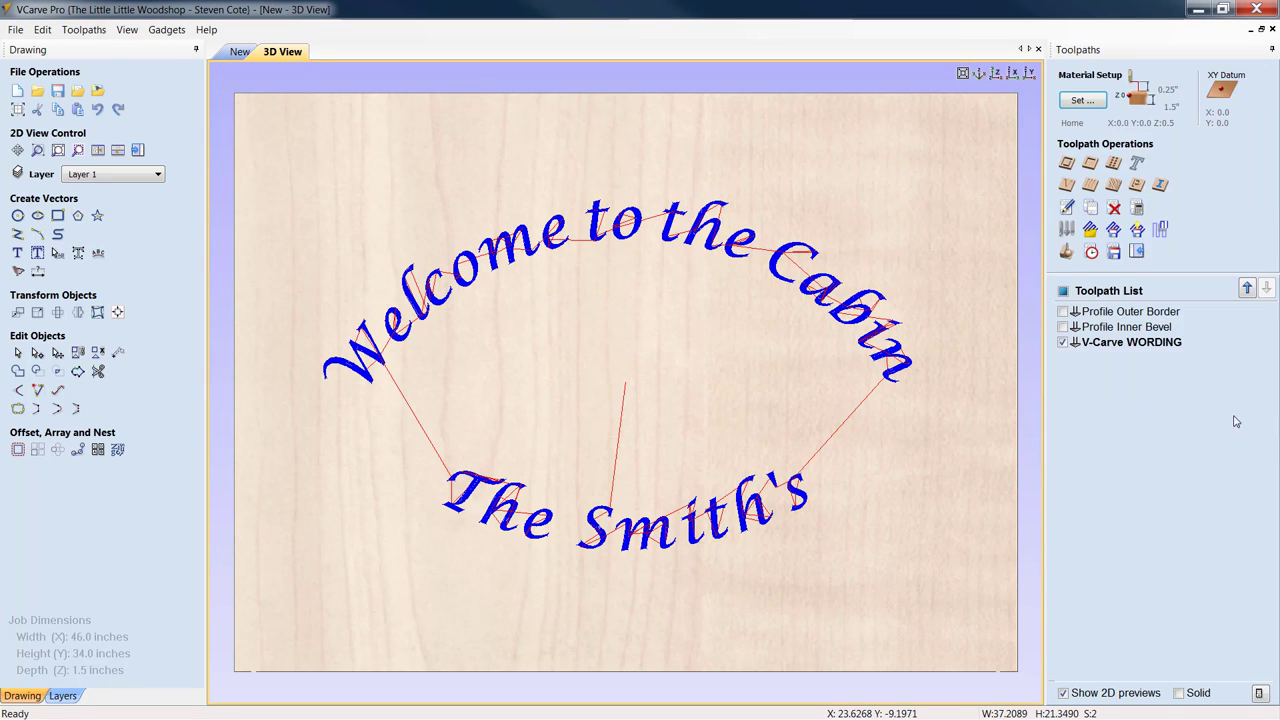
{"action": "left_click", "coordinate": [239, 52]}
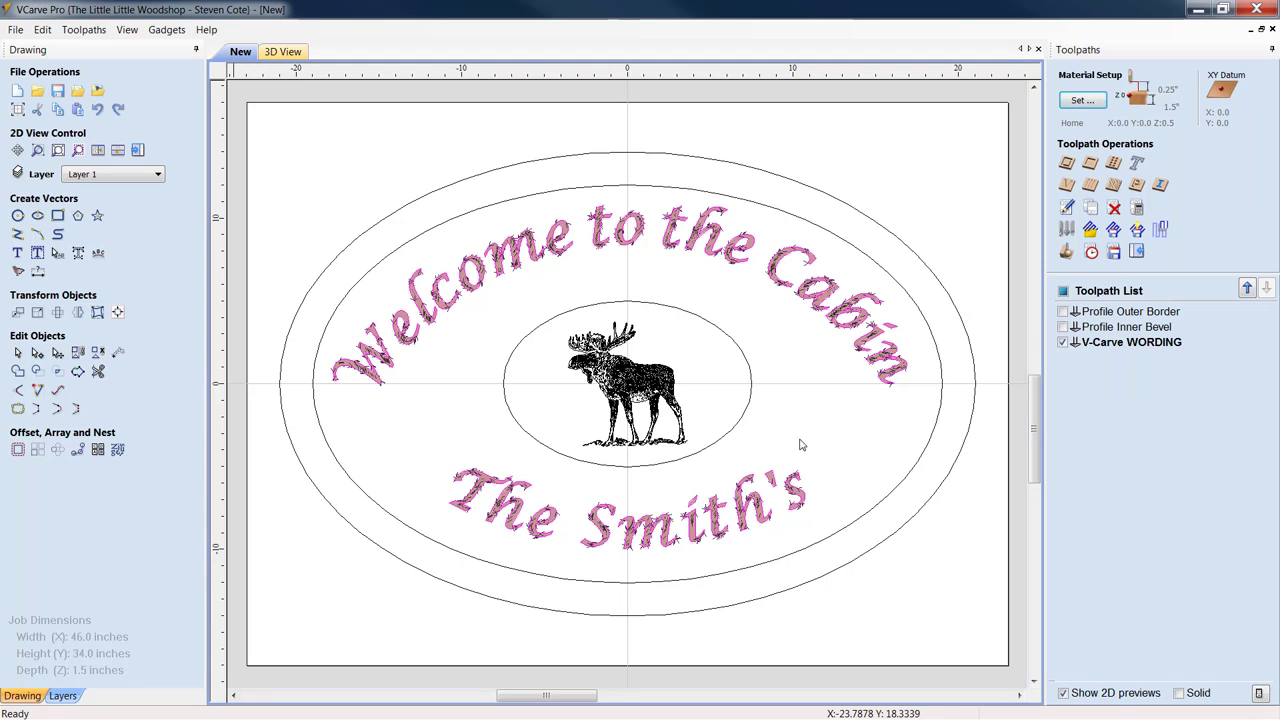
- Hide the wording toolpath and start a profile toolpath on the moose's ellipse, 0.05 inch deep with the 60-degree 0.25 inch V-bit
{"action": "left_click", "coordinate": [1063, 343]}
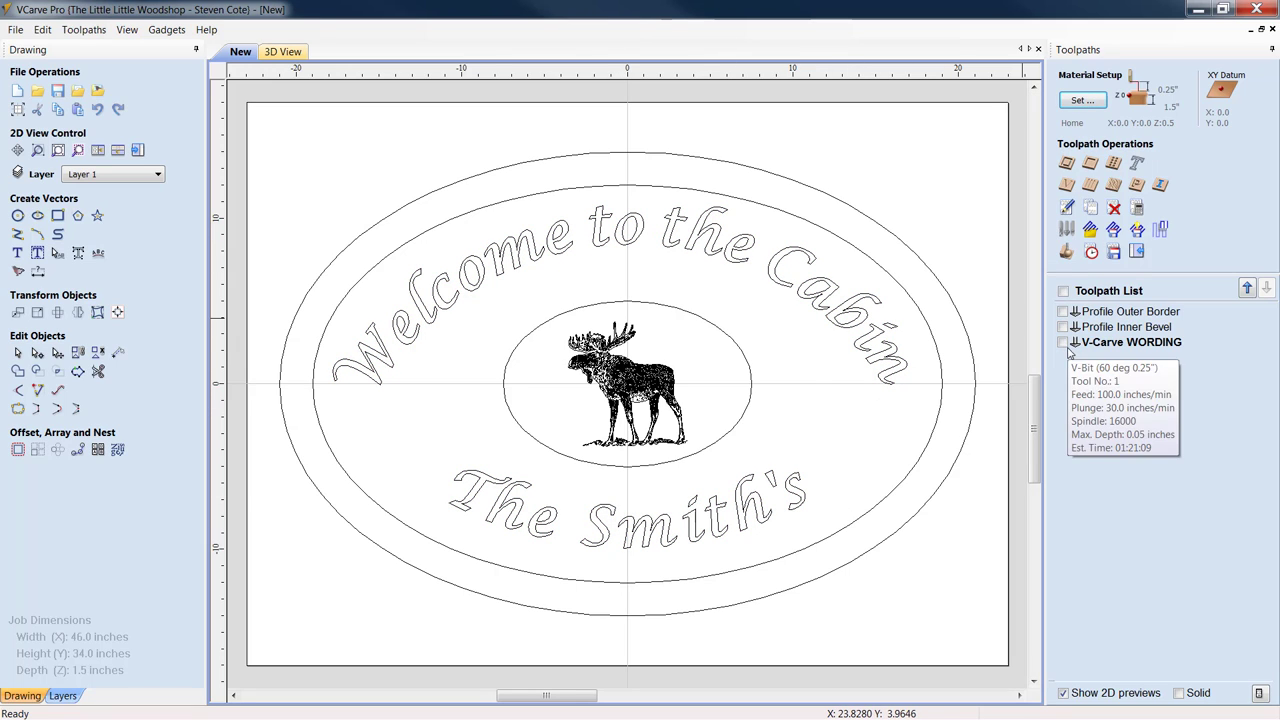
{"action": "left_click", "coordinate": [738, 427]}
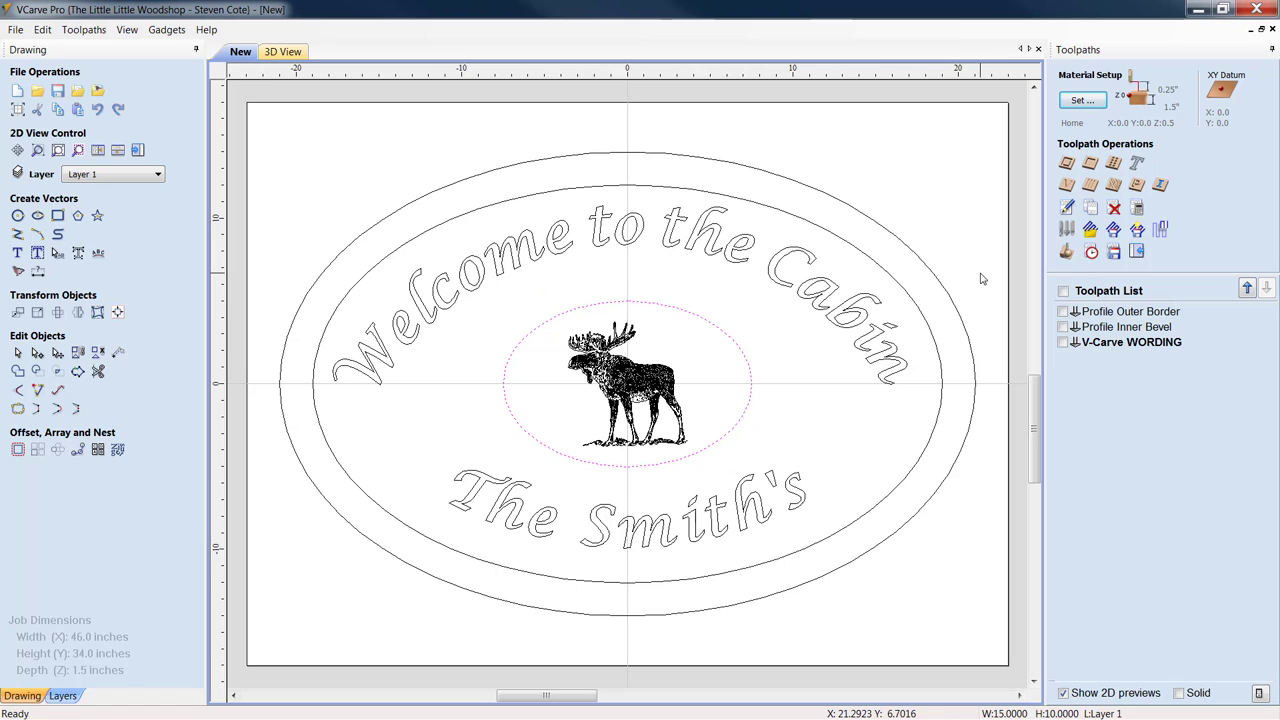
{"action": "left_click", "coordinate": [1066, 165]}
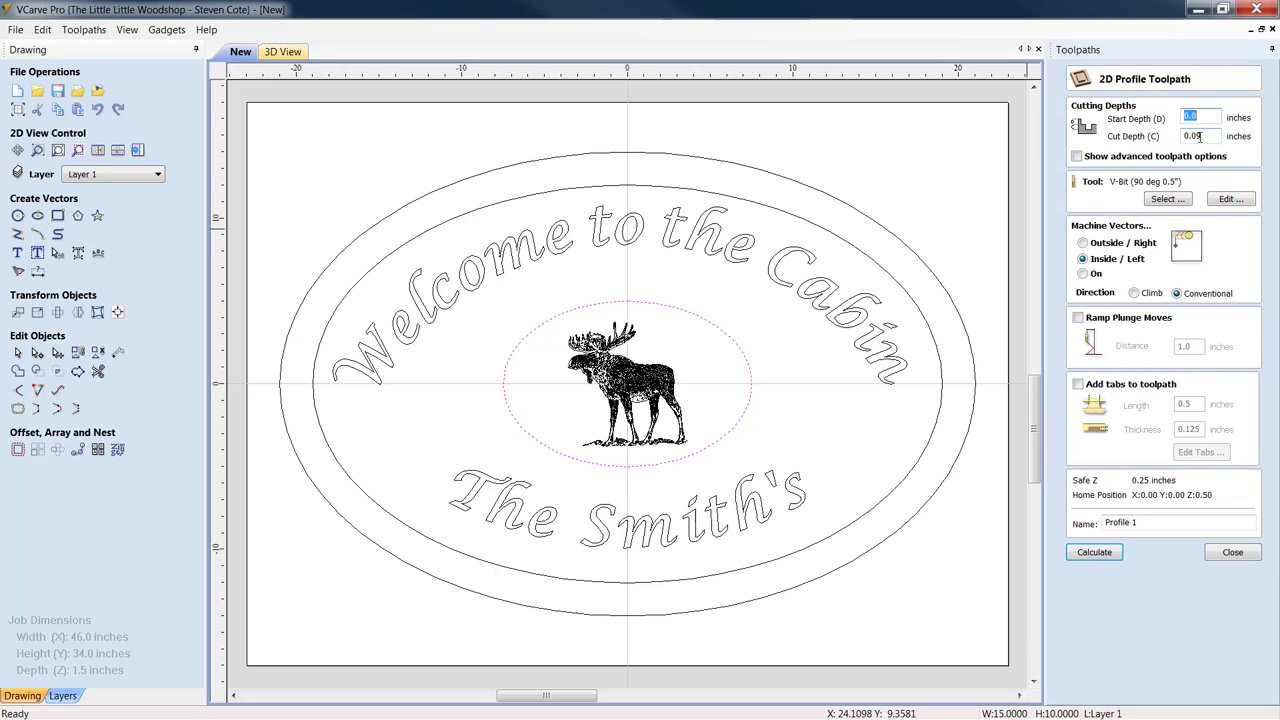
{"action": "left_click", "coordinate": [1202, 136]}
{"action": "left_click", "coordinate": [1151, 201]}
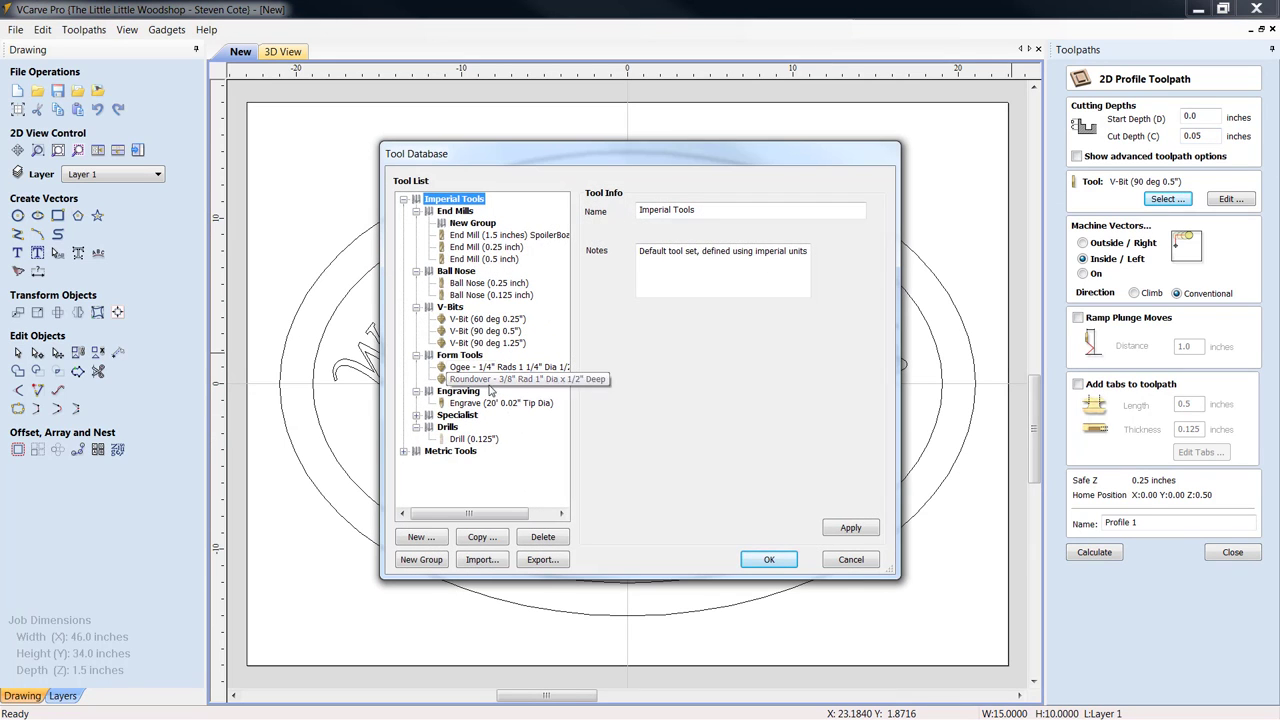
{"action": "left_click", "coordinate": [505, 319]}
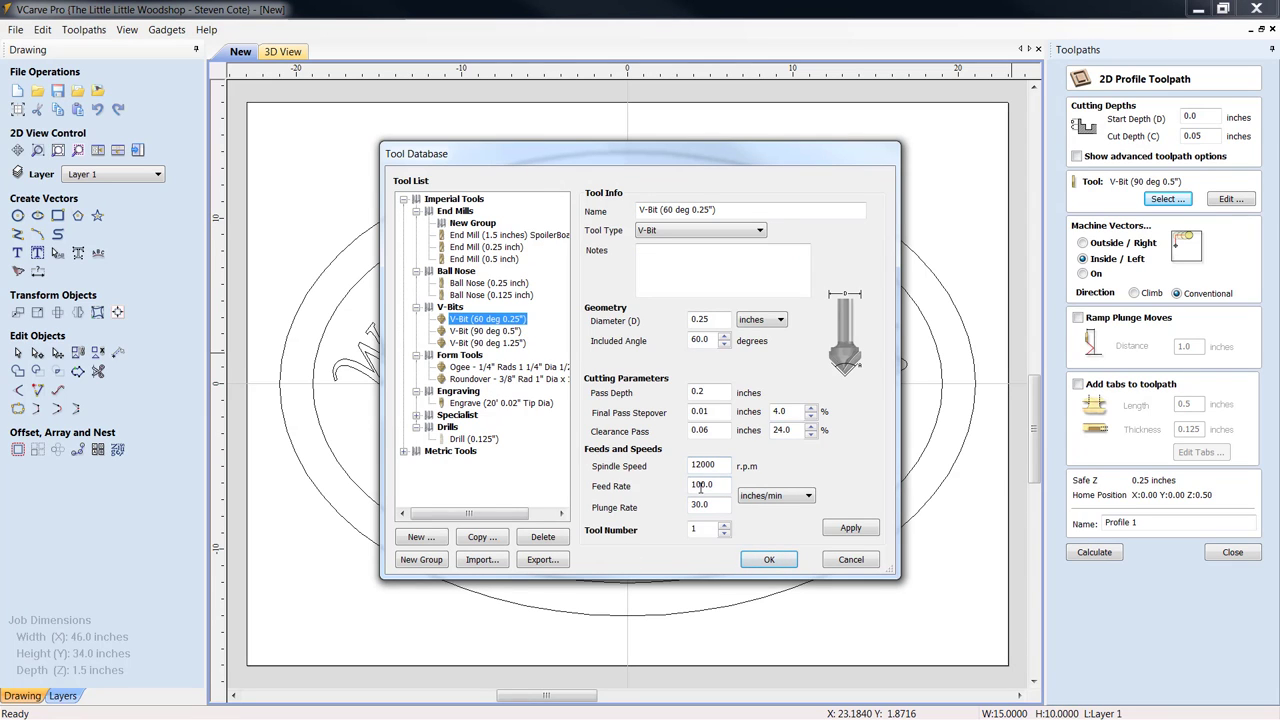
{"action": "left_click", "coordinate": [767, 561]}
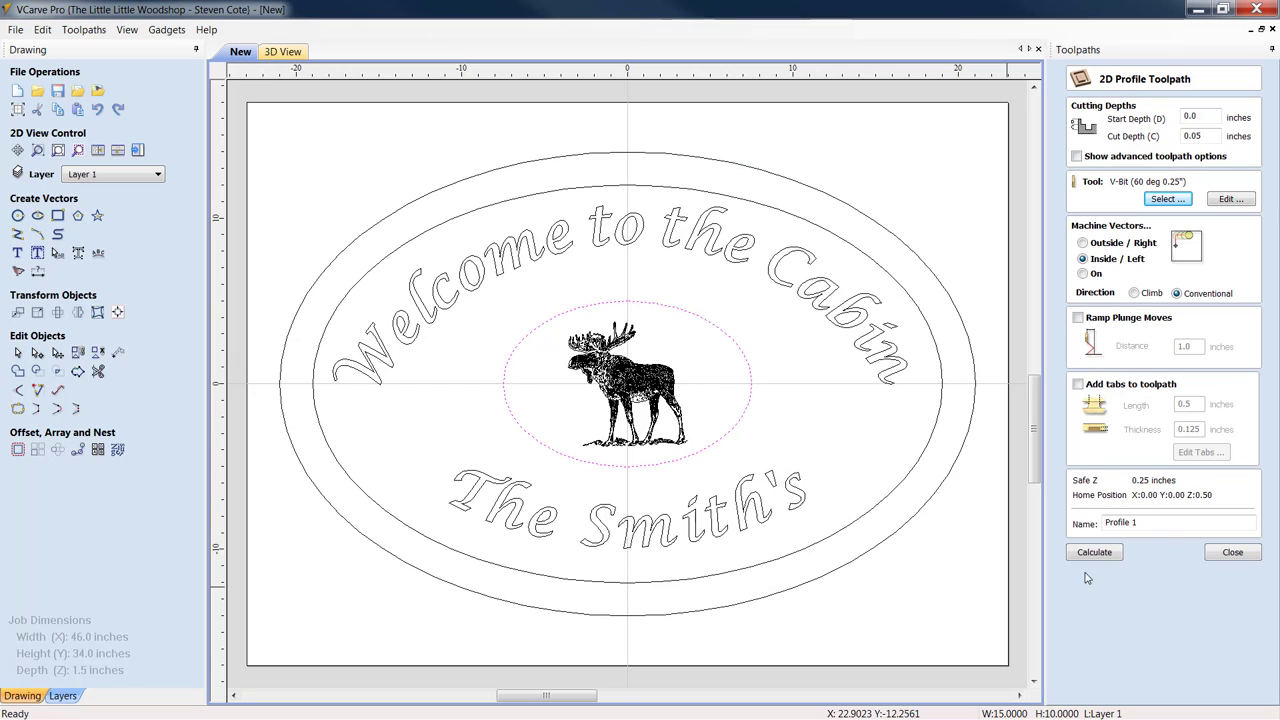
- Name the toolpath Profile RIM AROUND MOOSE, machine on the vector, and calculate it
{"action": "left_click", "coordinate": [1148, 525]}
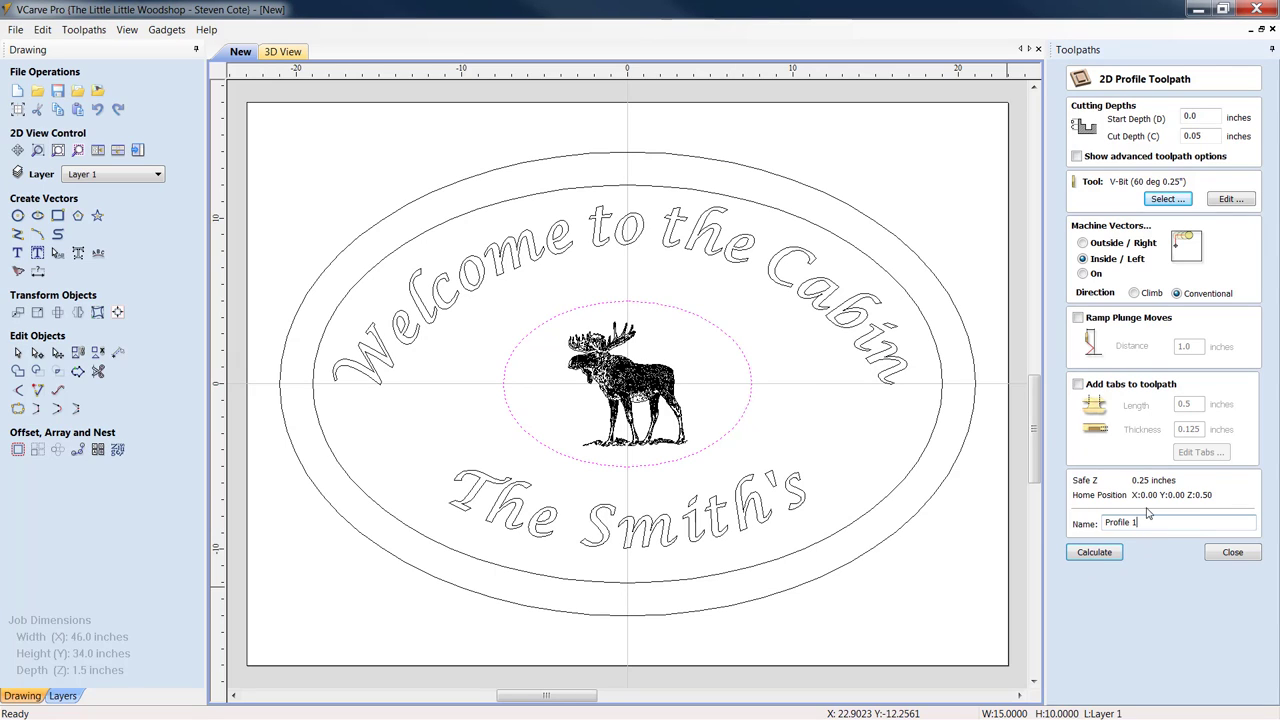
{"action": "type", "text": "RIM AROUND MOOSE"}
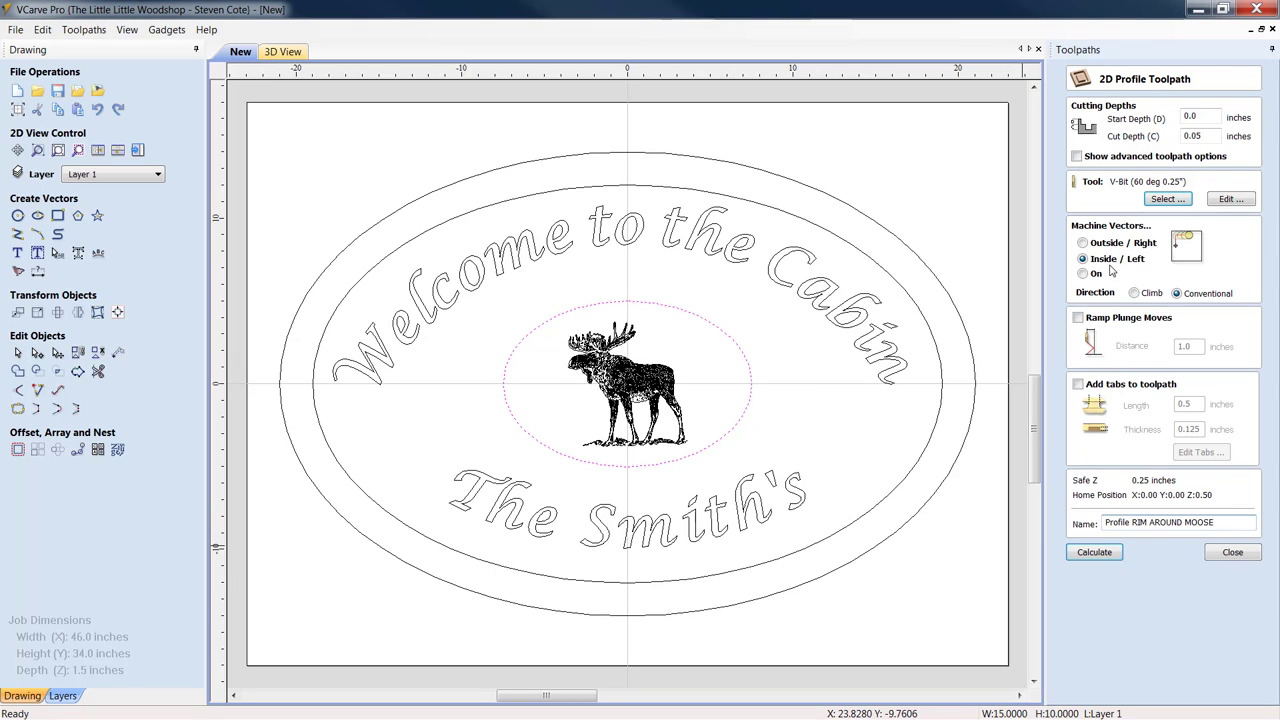
{"action": "left_click", "coordinate": [1083, 275]}
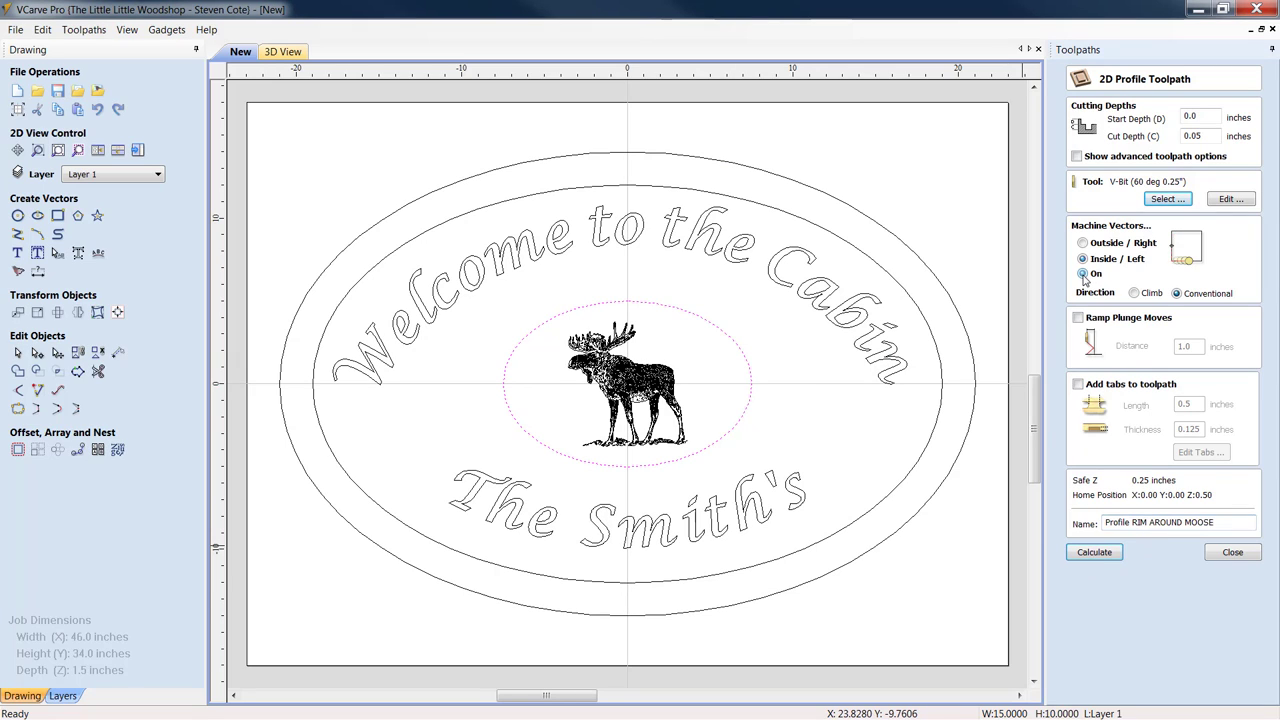
{"action": "left_click", "coordinate": [1095, 551]}
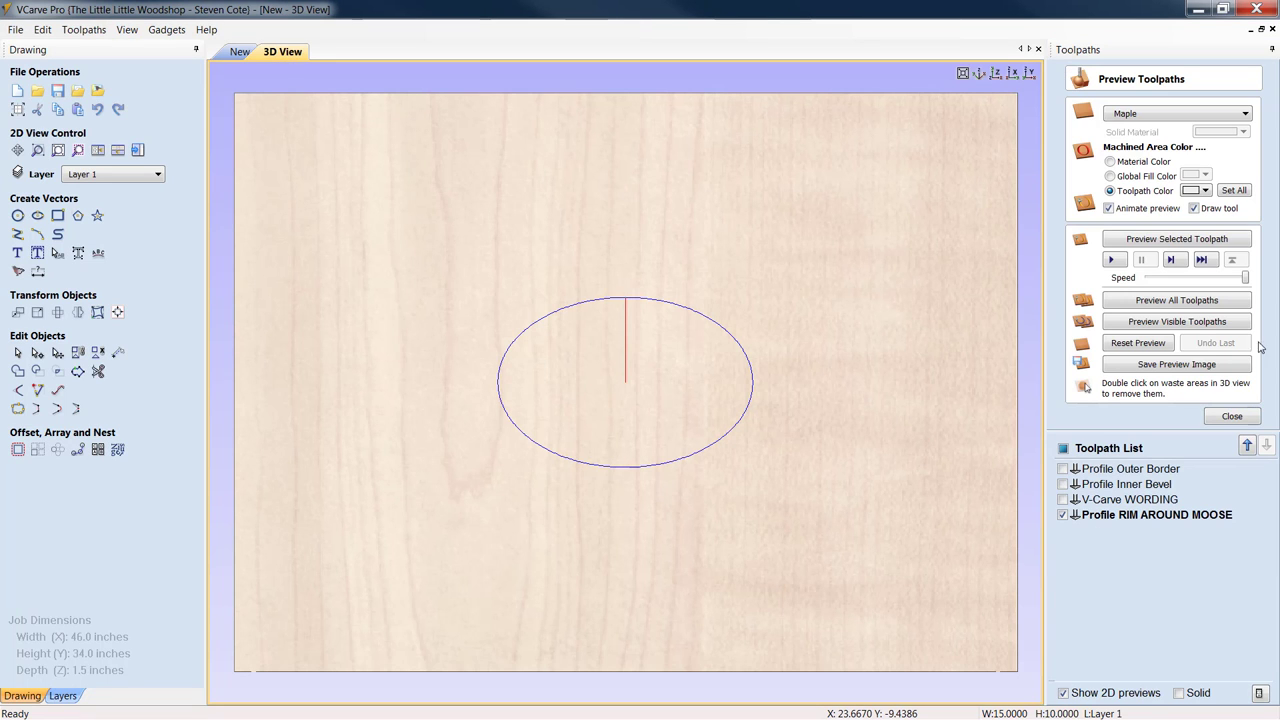
- Close the preview, hide the moose rim toolpath, return to the 2D drawing and deselect the inner ellipse
{"action": "left_click", "coordinate": [1242, 421]}
{"action": "left_click", "coordinate": [1062, 359]}
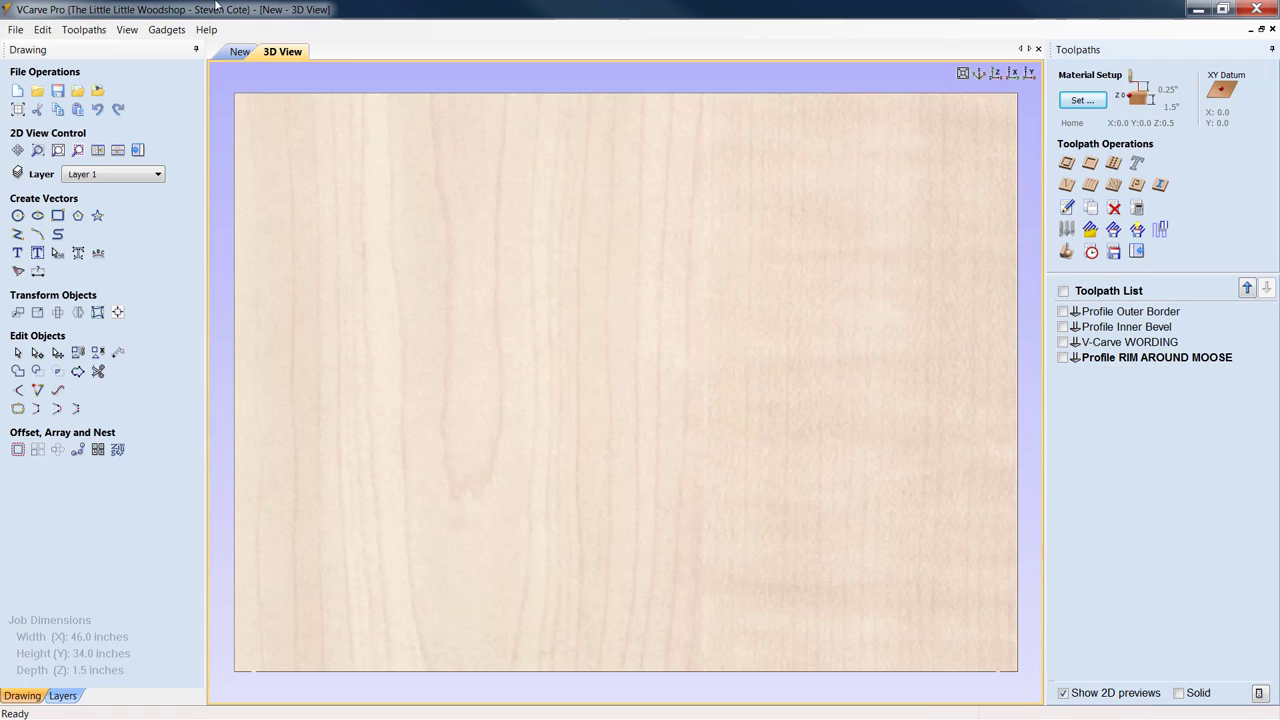
{"action": "left_click", "coordinate": [238, 52]}
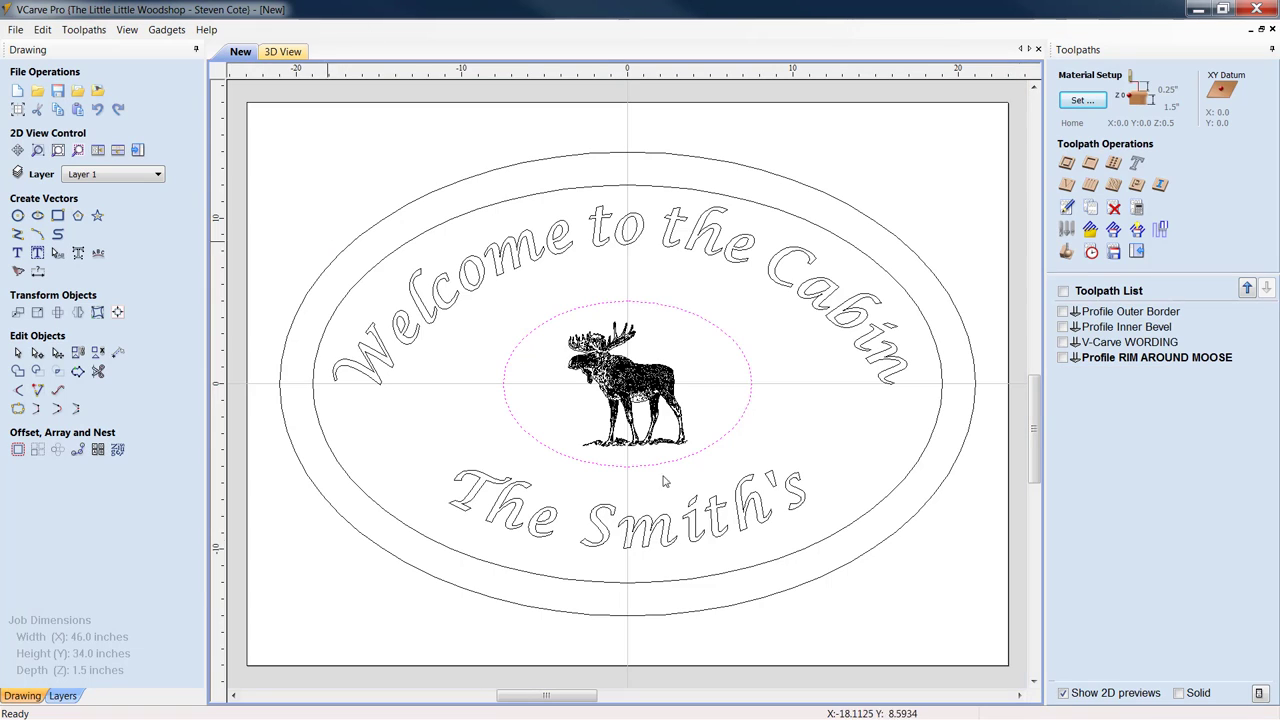
{"action": "left_click", "coordinate": [805, 443]}
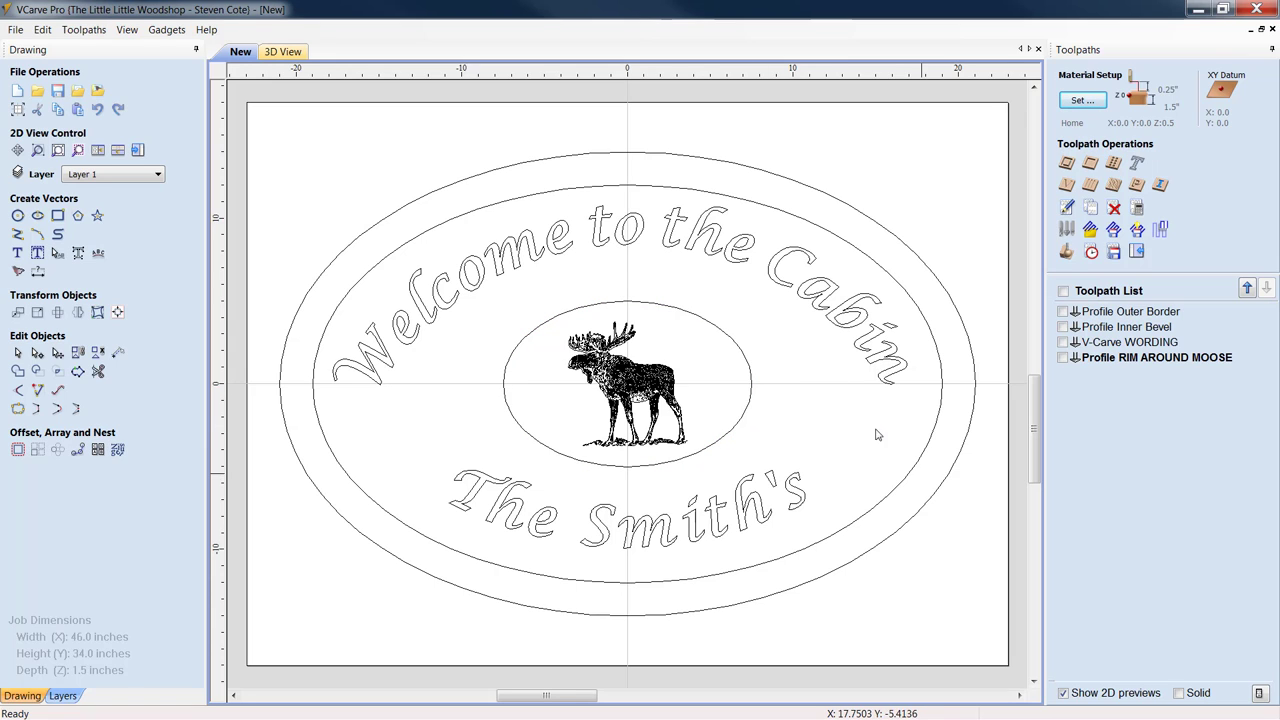
- Start a V-carve toolpath named V-Carve Moose with a flat depth of 0.0, selecting the moose vectors without the surrounding ellipse
{"action": "left_click", "coordinate": [1064, 186]}
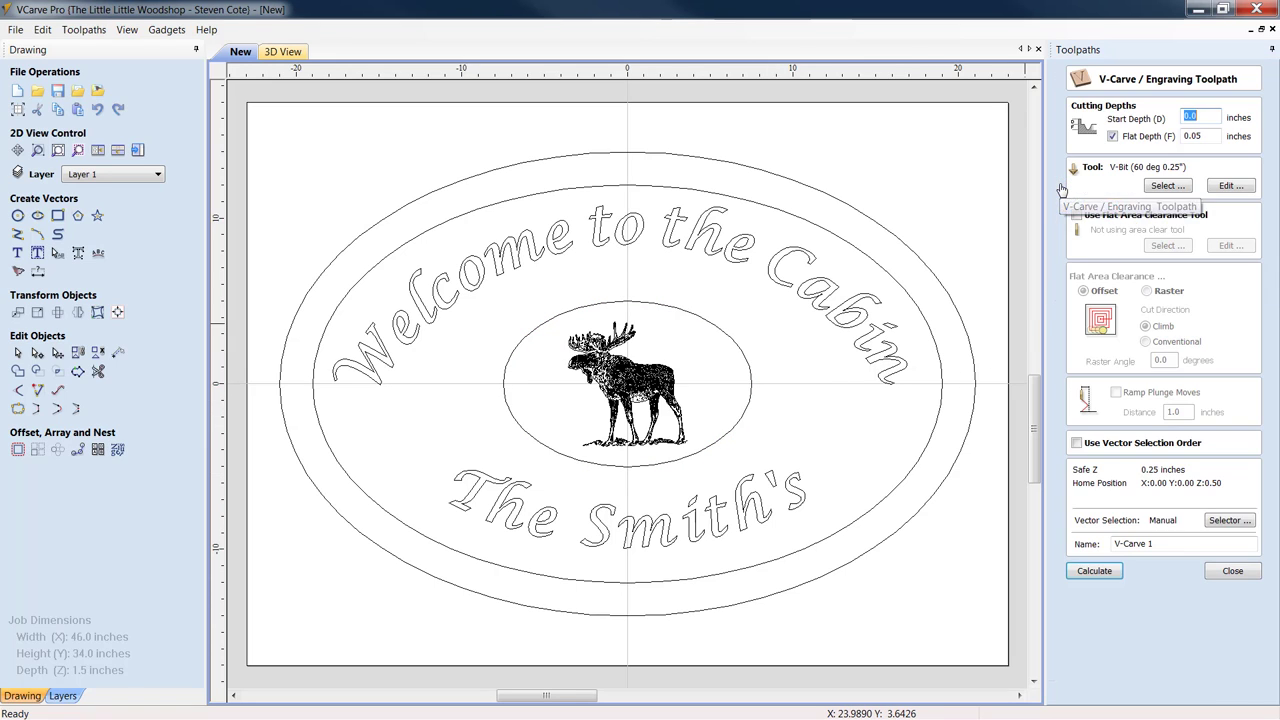
{"action": "left_click", "coordinate": [1212, 138]}
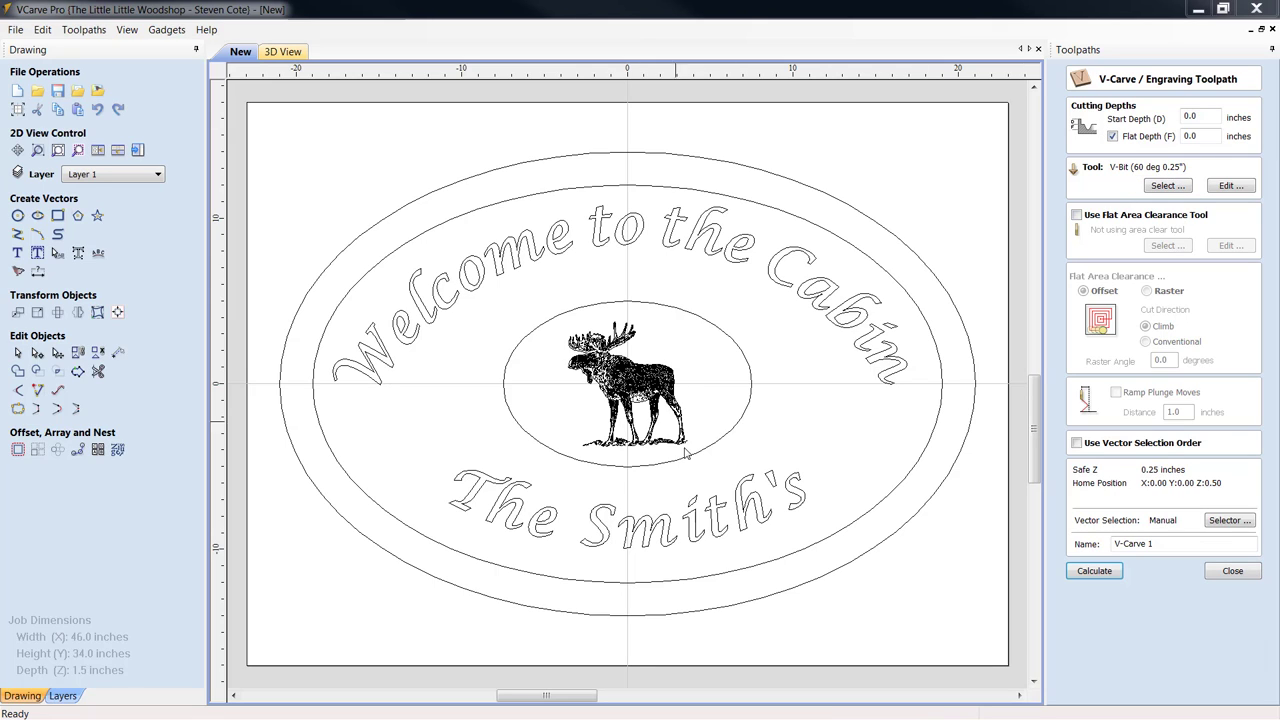
{"action": "left_click_drag", "start_coordinate": [683, 463], "coordinate": [546, 300]}
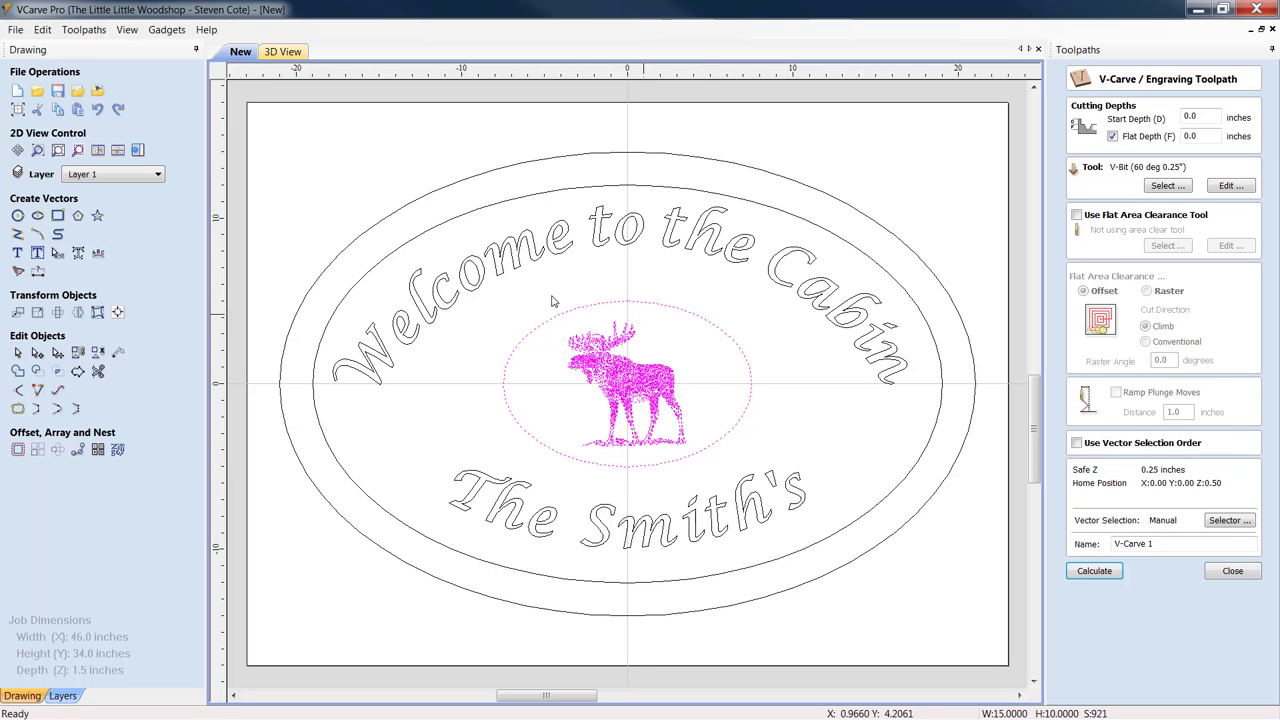
{"action": "left_click", "coordinate": [755, 414], "text": "ctrl"}
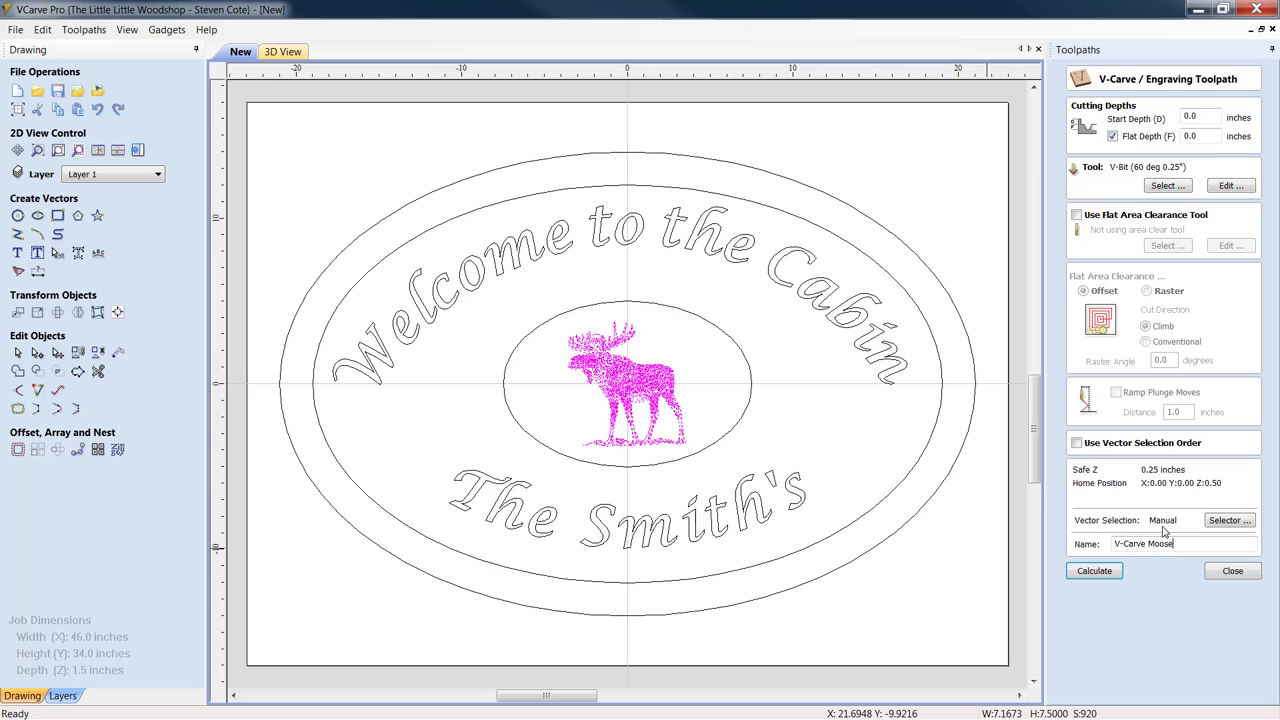
- Correct the moose toolpath's flat depth to 0.04 inch and calculate it
{"action": "left_click", "coordinate": [1086, 572]}
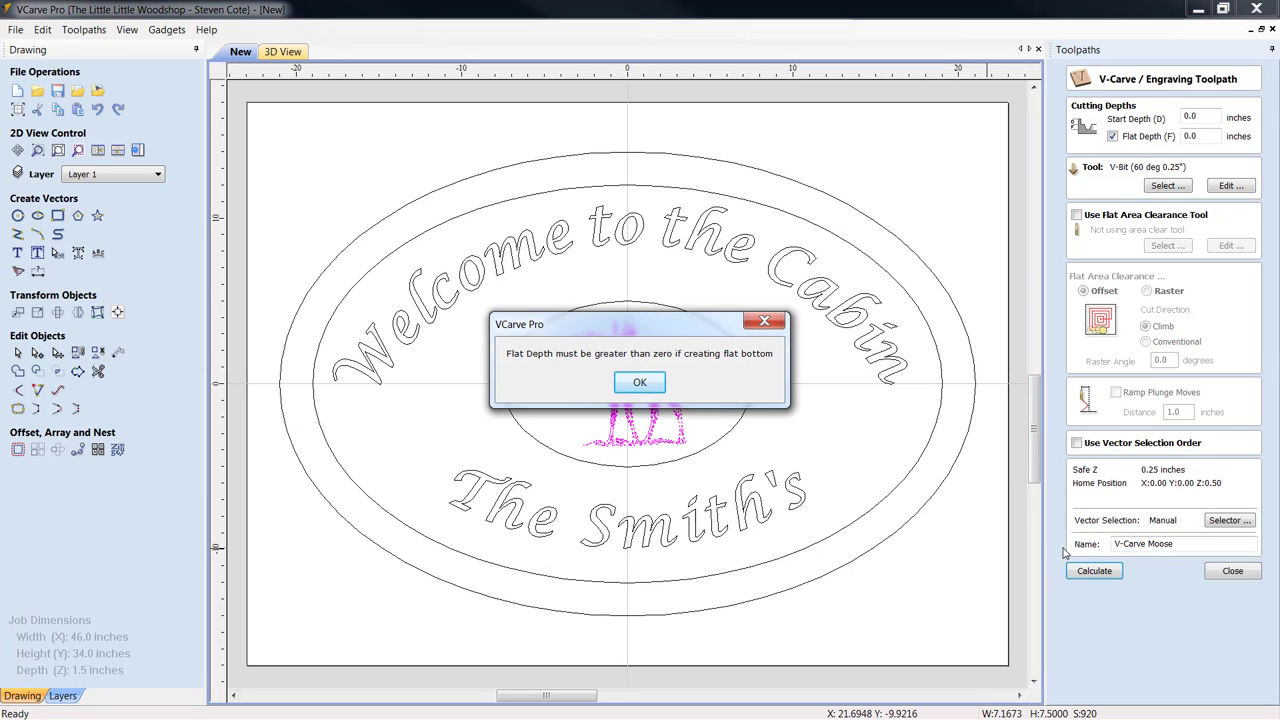
{"action": "left_click", "coordinate": [640, 382]}
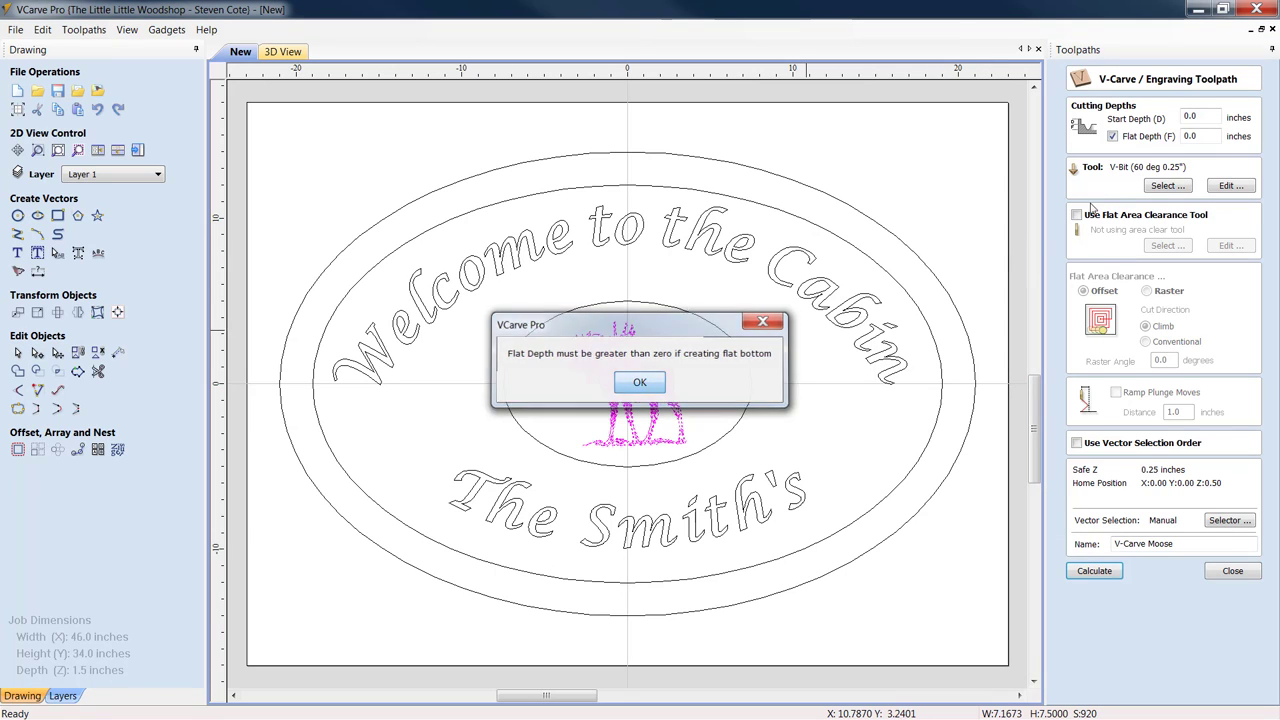
{"action": "left_click", "coordinate": [1203, 139]}
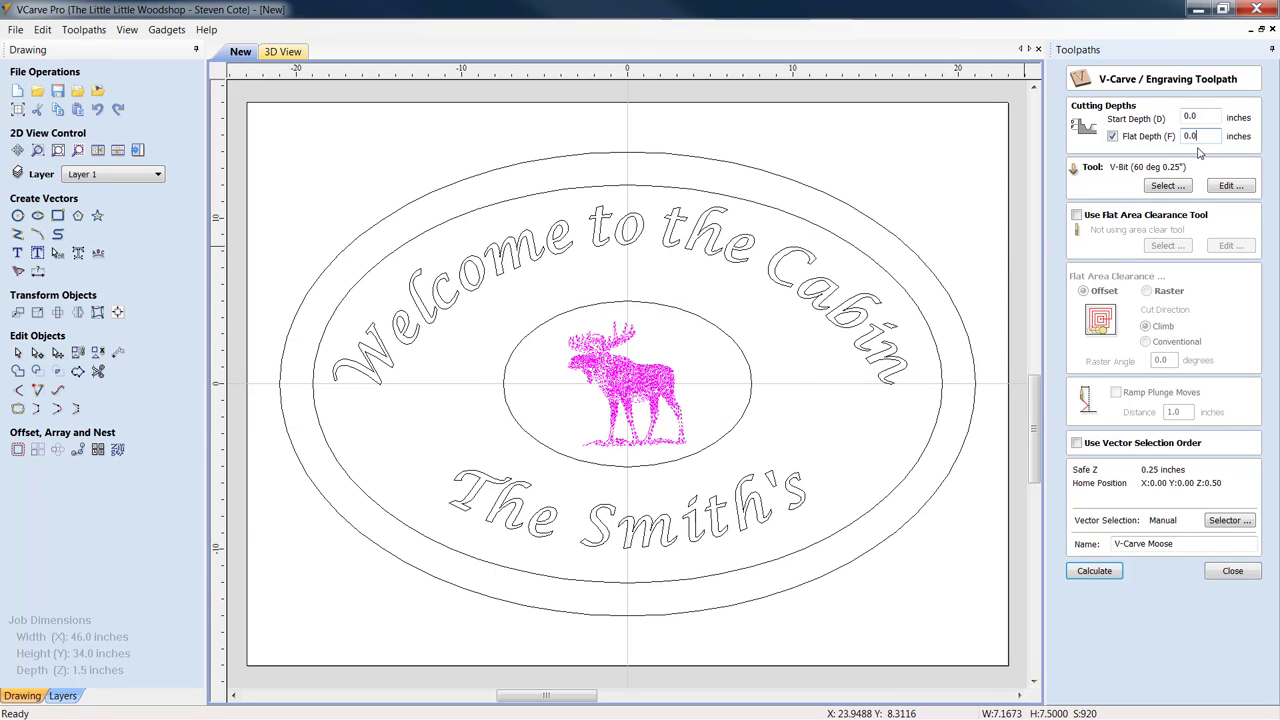
{"action": "type", "text": "4"}
{"action": "left_click", "coordinate": [1096, 572]}
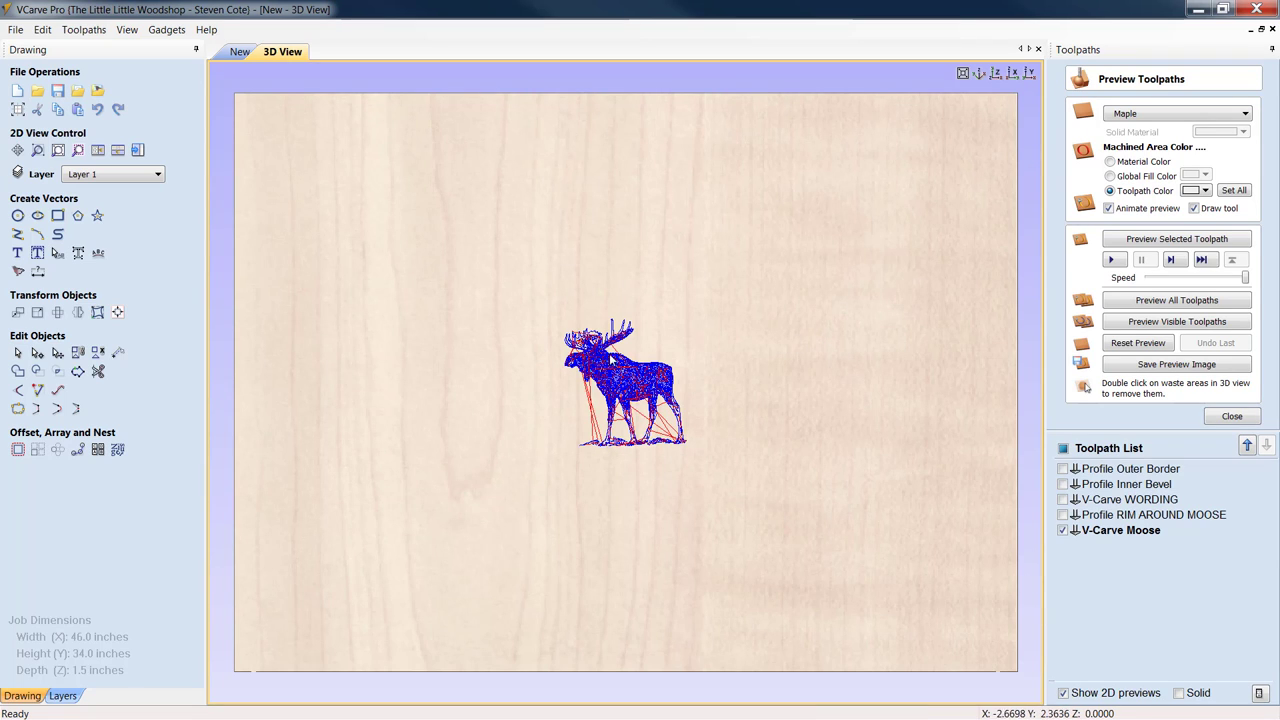
- Go back to the 2D drawing, close the preview settings and hide the V-Carve Moose toolpath
{"action": "left_click", "coordinate": [238, 52]}
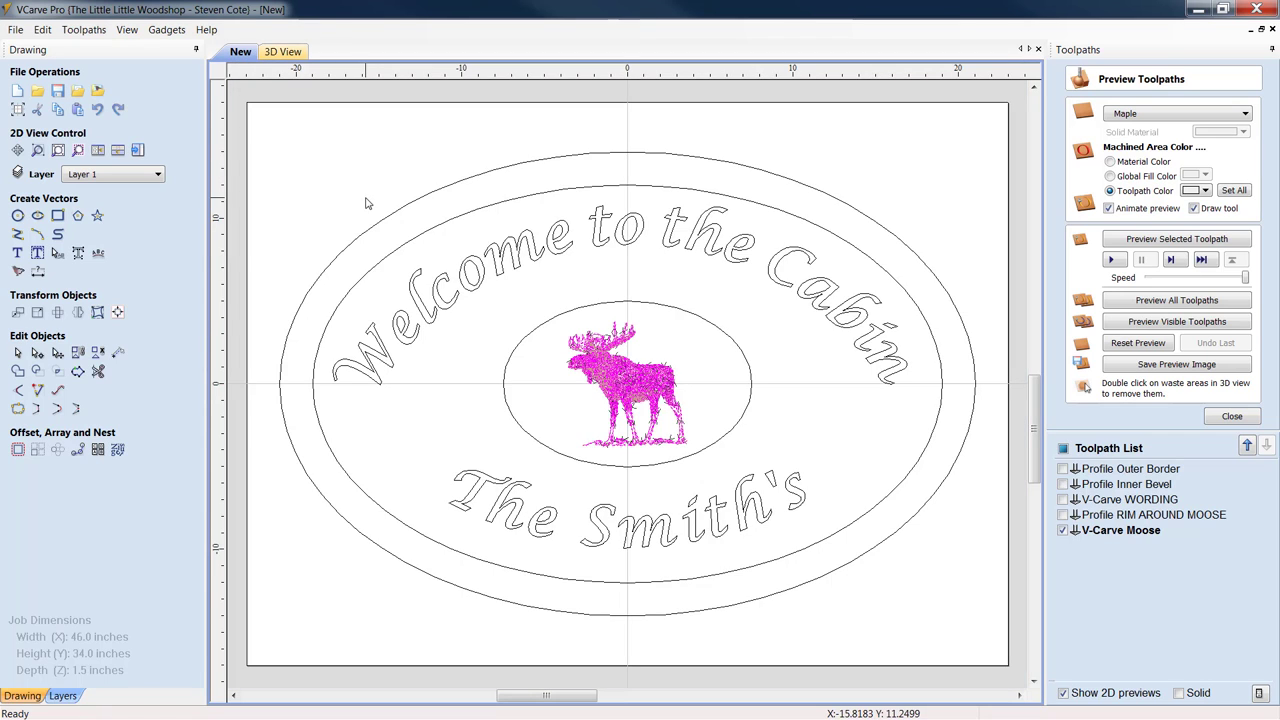
{"action": "left_click", "coordinate": [1232, 417]}
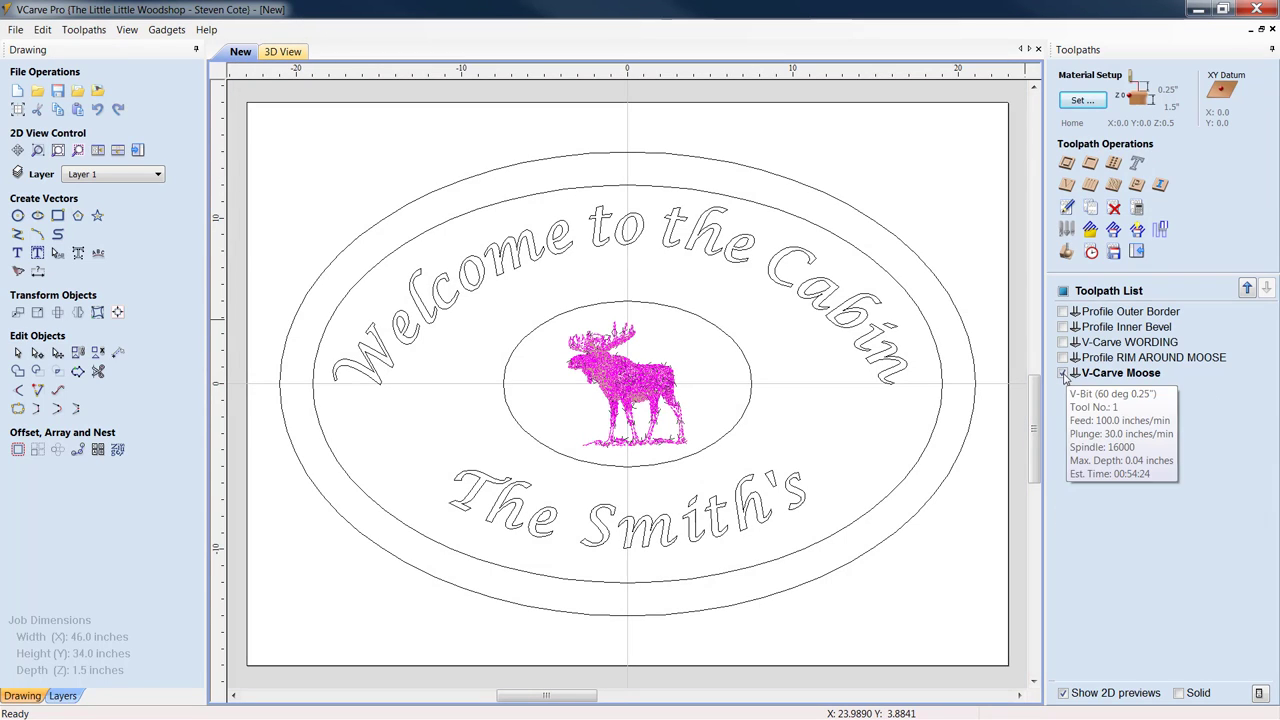
{"action": "left_click", "coordinate": [1064, 373]}
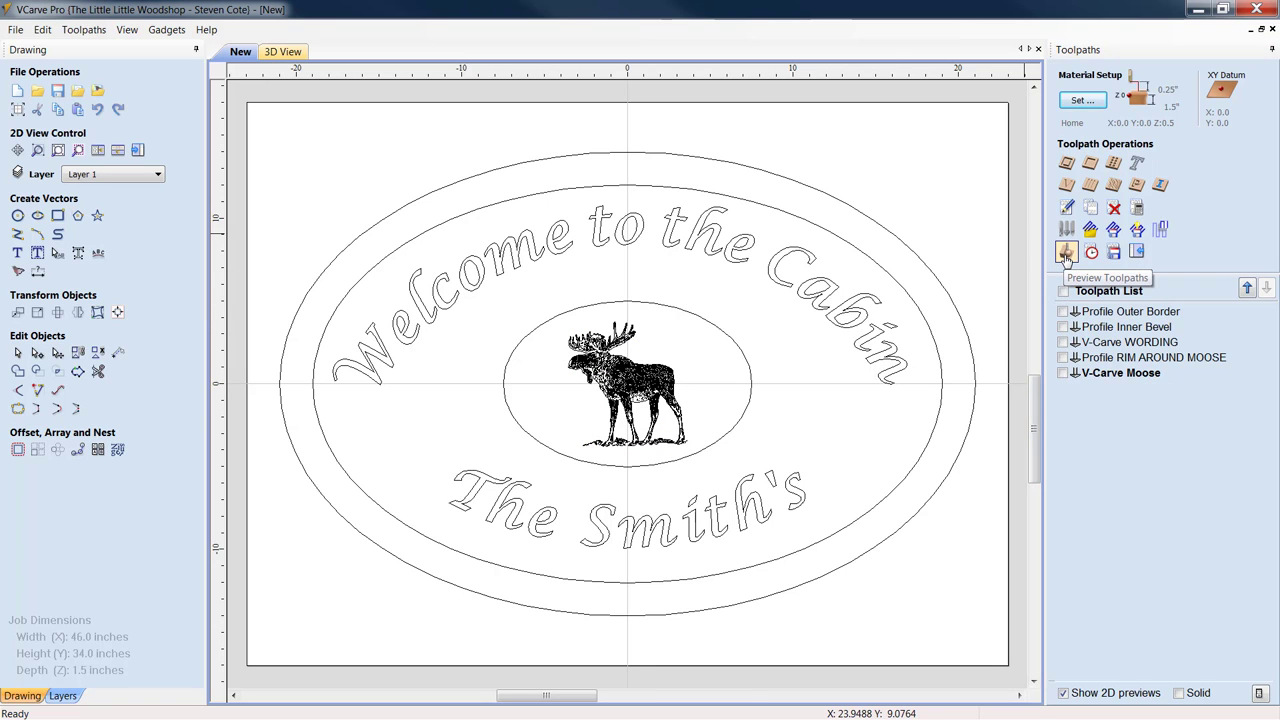
- Set the preview color of every toolpath to black and preview all toolpaths on the maple material
{"action": "left_click", "coordinate": [1066, 253]}
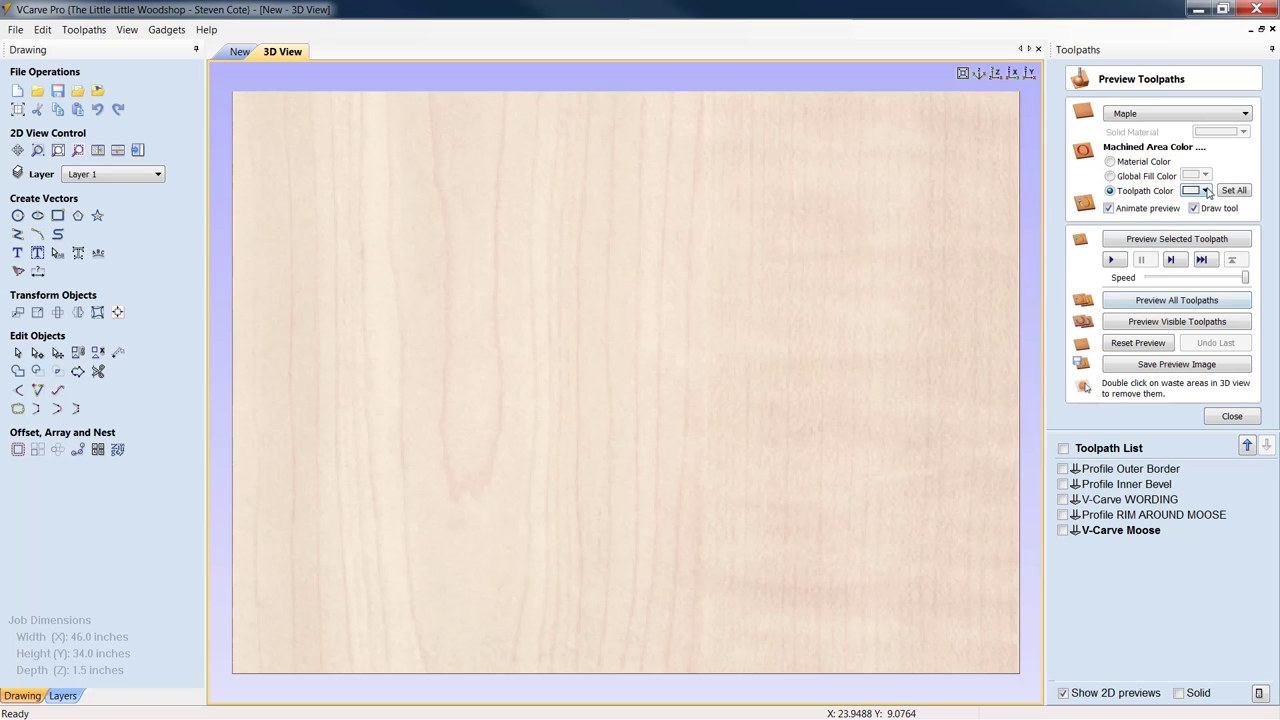
{"action": "left_click", "coordinate": [1206, 190]}
{"action": "left_click", "coordinate": [1186, 227]}
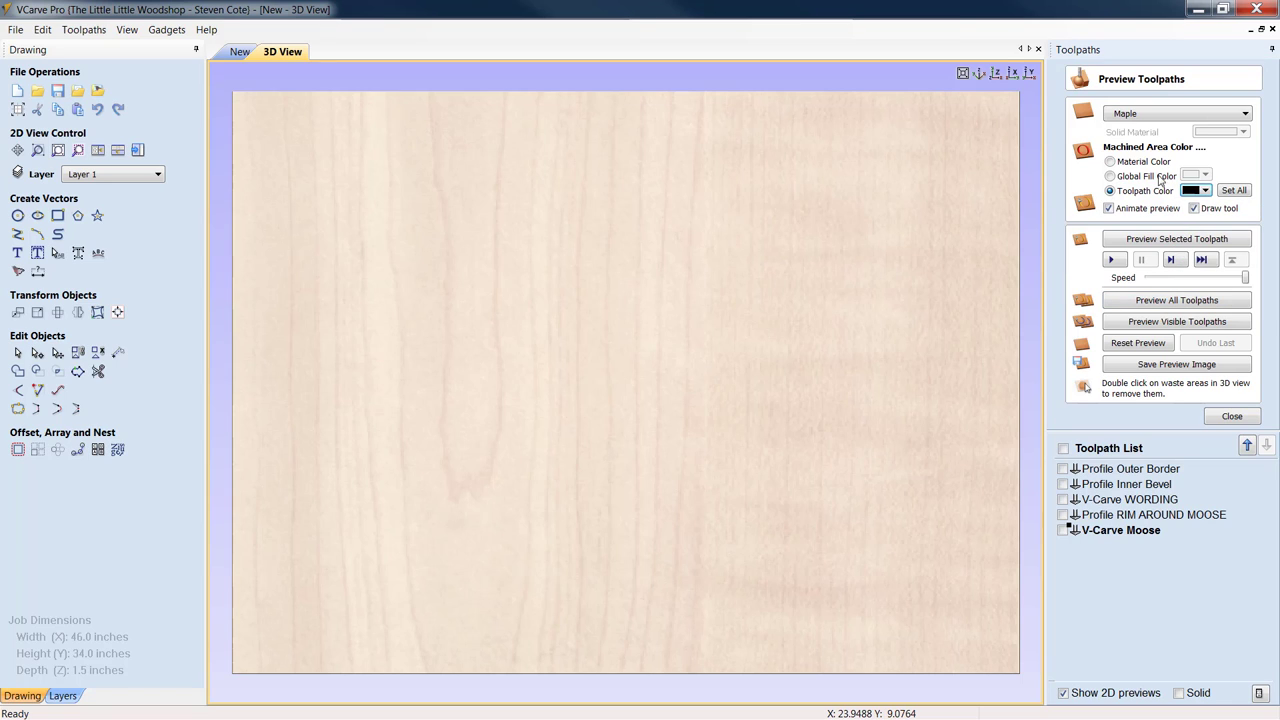
{"action": "left_click", "coordinate": [1233, 191]}
{"action": "left_click", "coordinate": [1196, 301]}
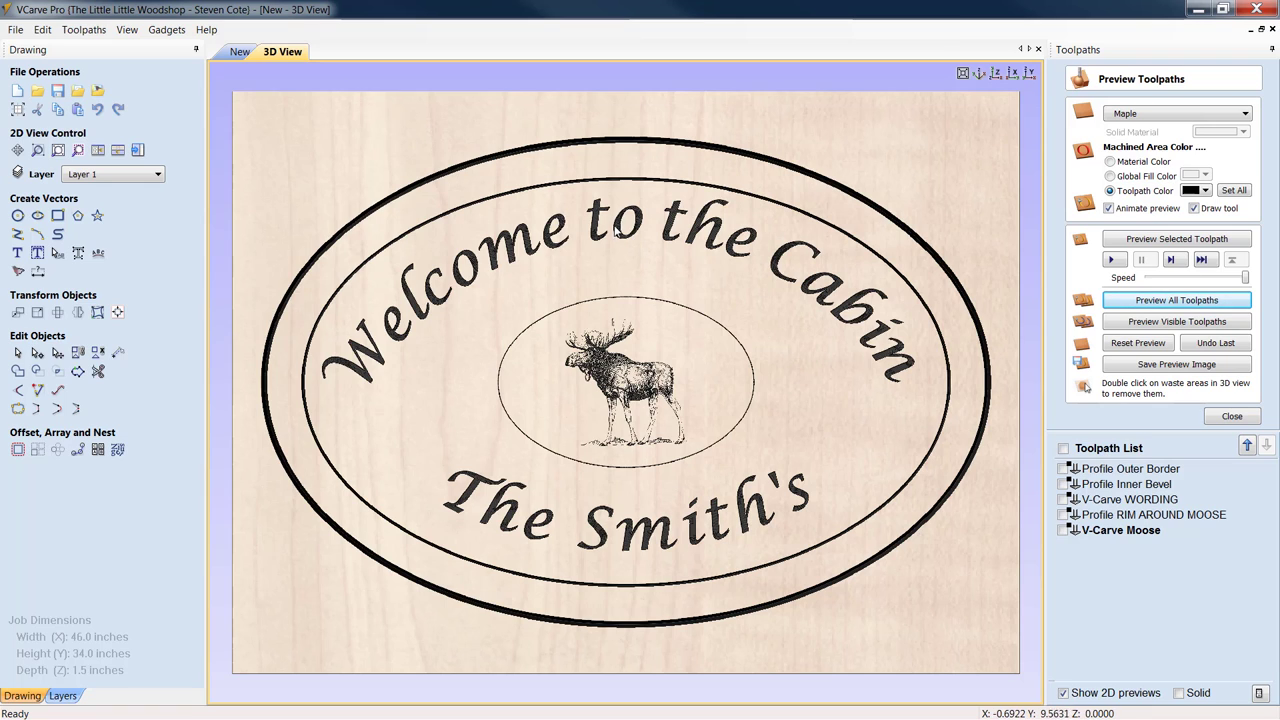
- In the 2D drawing, move the "Welcome to the Cabin" text slightly down toward the moose and close the preview settings
{"action": "left_click", "coordinate": [240, 51]}
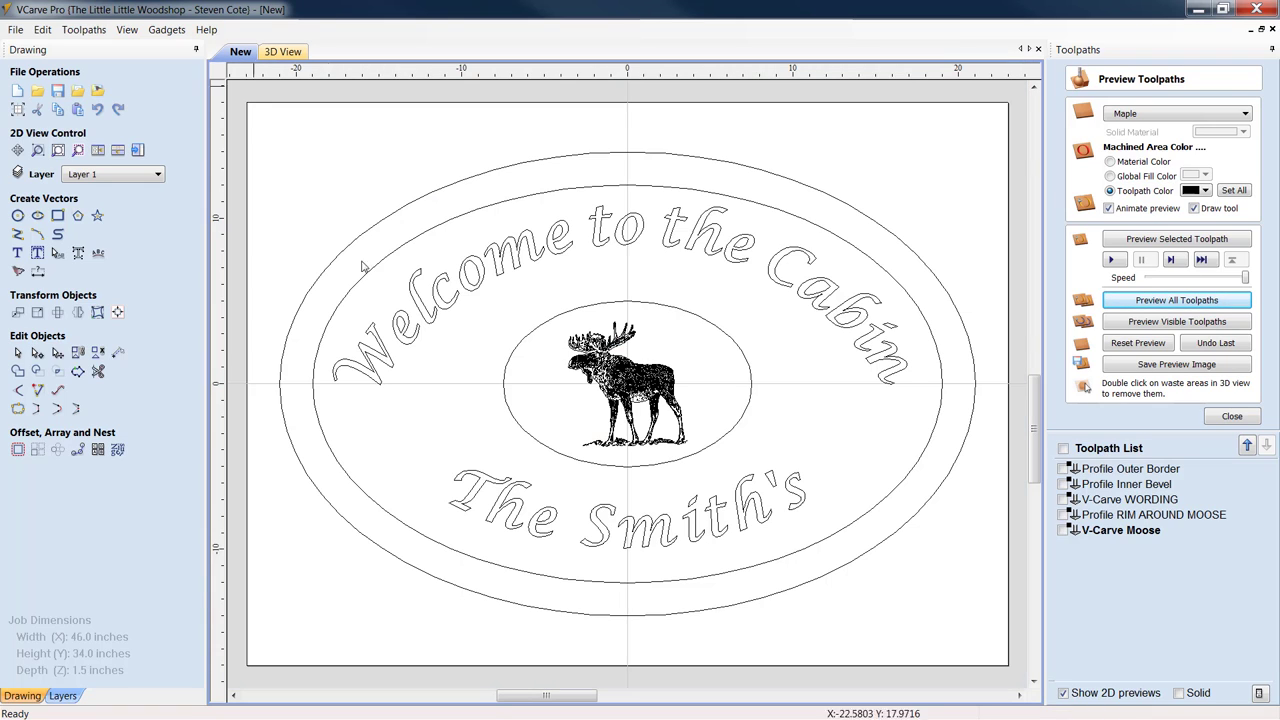
{"action": "left_click", "coordinate": [672, 254]}
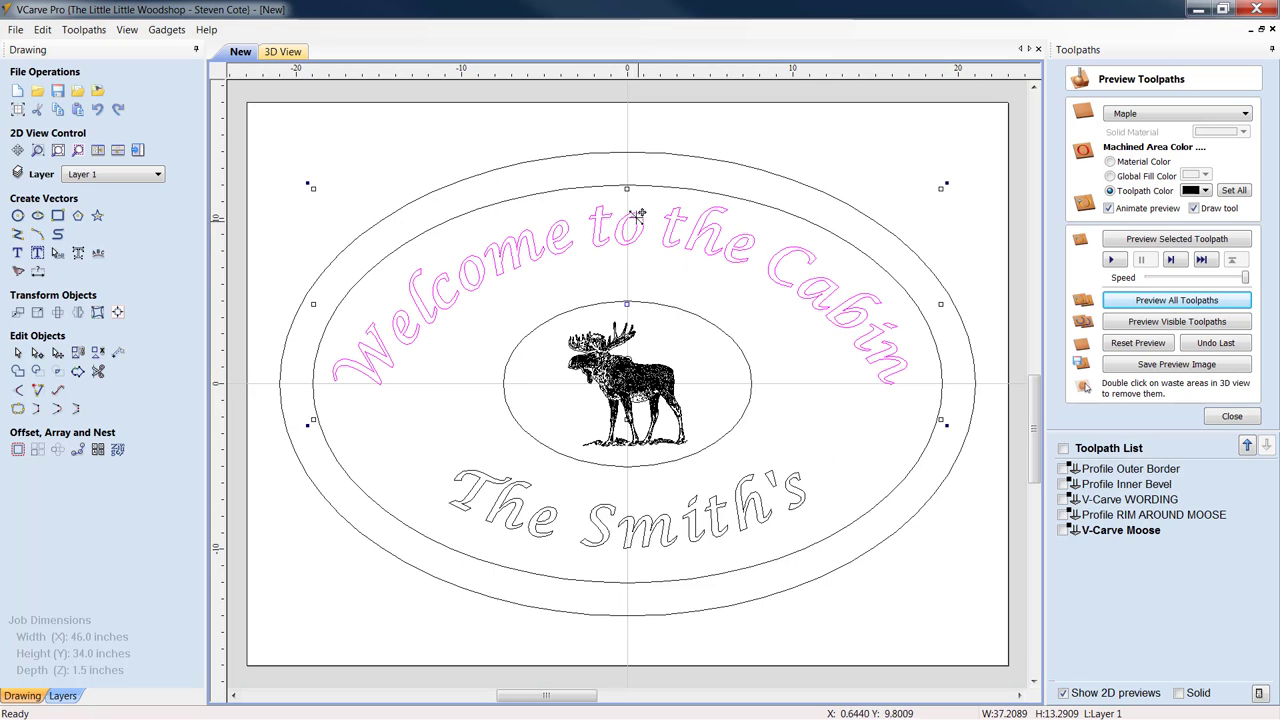
{"action": "left_click_drag", "start_coordinate": [650, 288], "coordinate": [628, 322]}
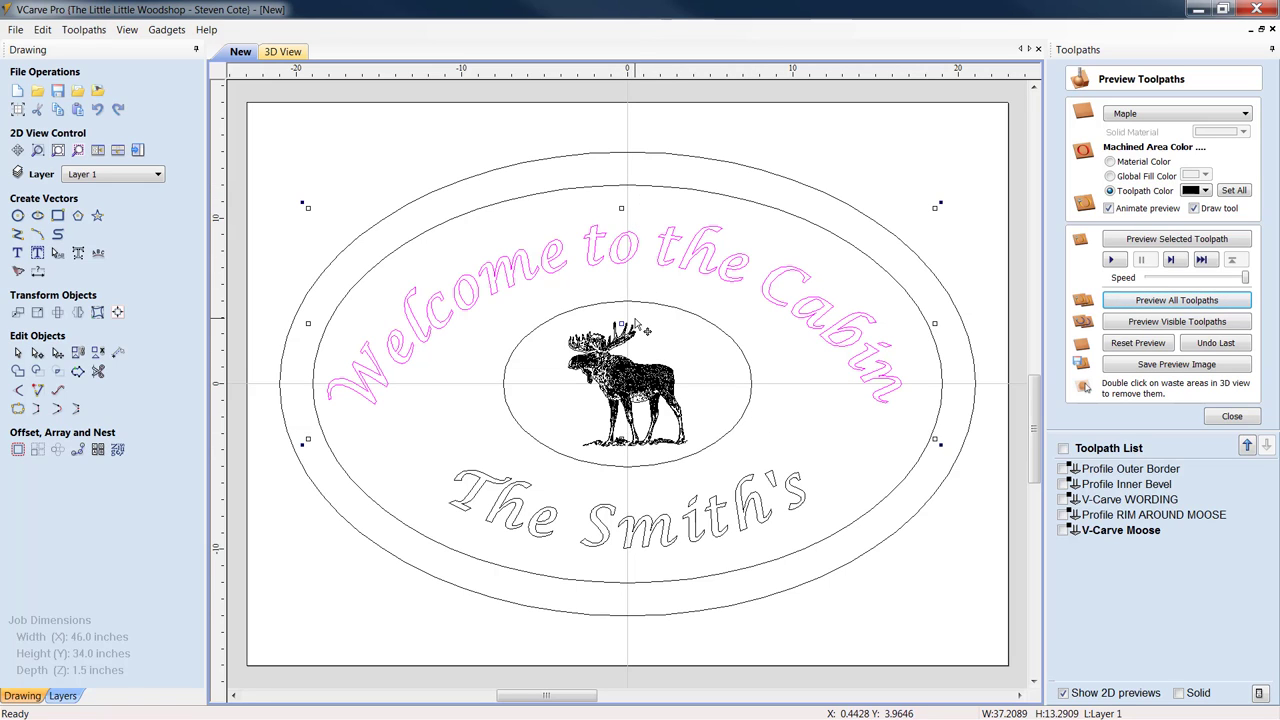
{"action": "left_click", "coordinate": [1232, 416]}
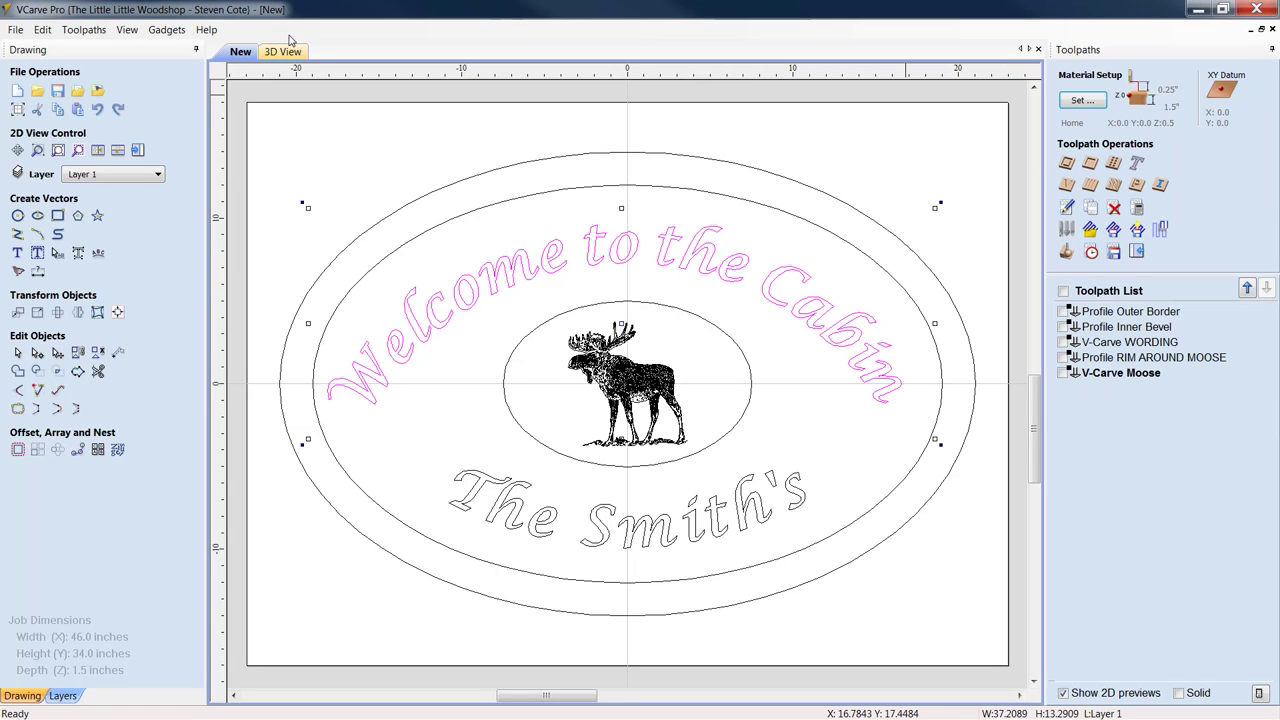
- Recalculate all toolpaths for the moved text and hide every toolpath in the drawing
{"action": "left_click", "coordinate": [85, 30]}
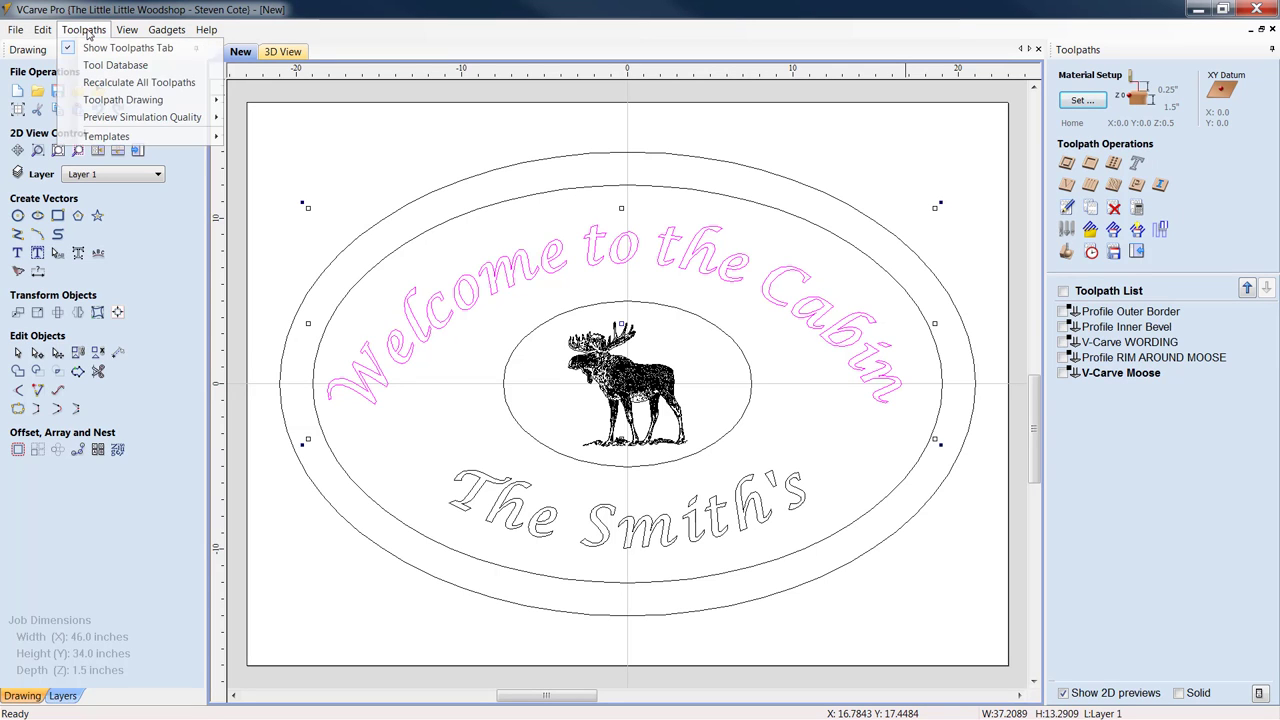
{"action": "left_click", "coordinate": [128, 82]}
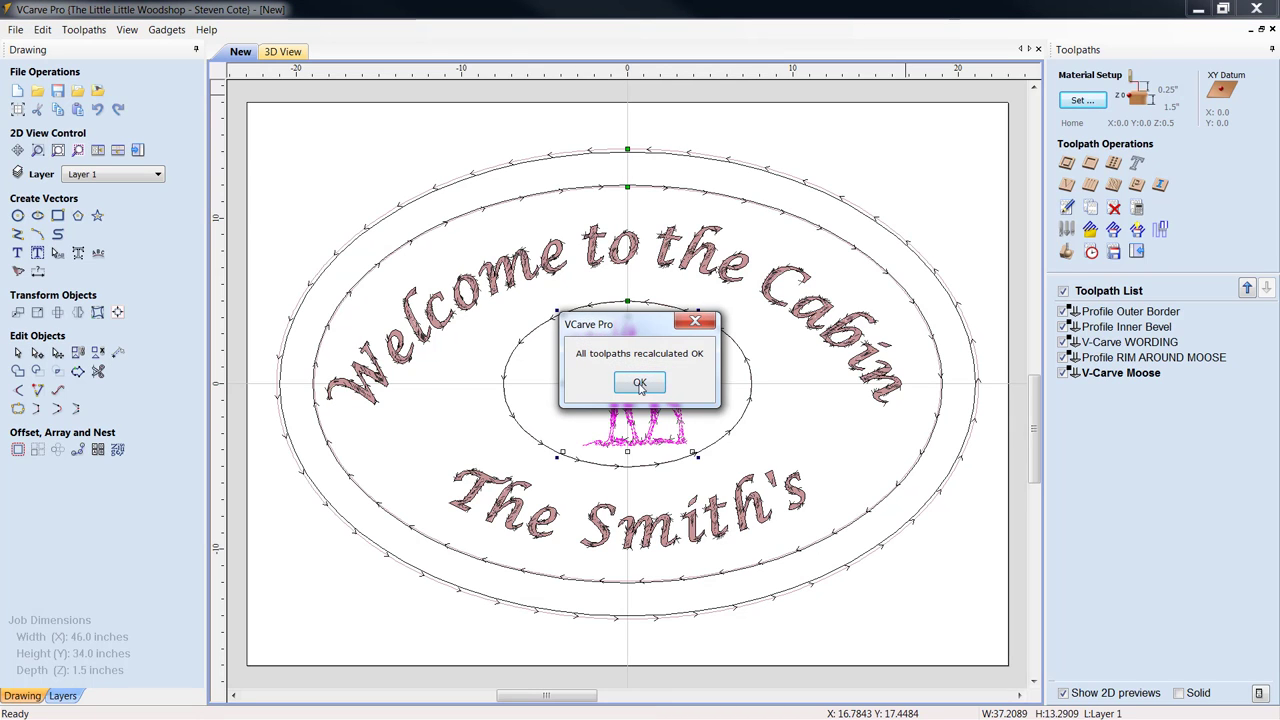
{"action": "left_click", "coordinate": [640, 384]}
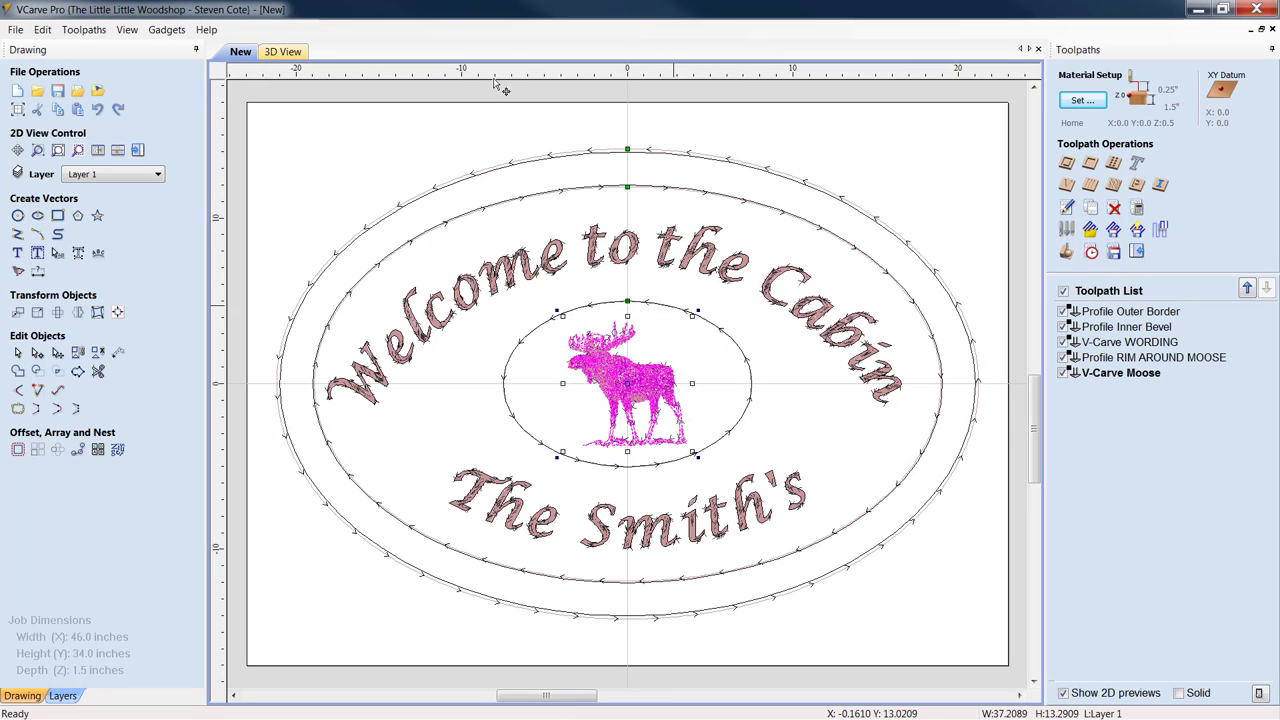
{"action": "left_click", "coordinate": [1063, 291]}
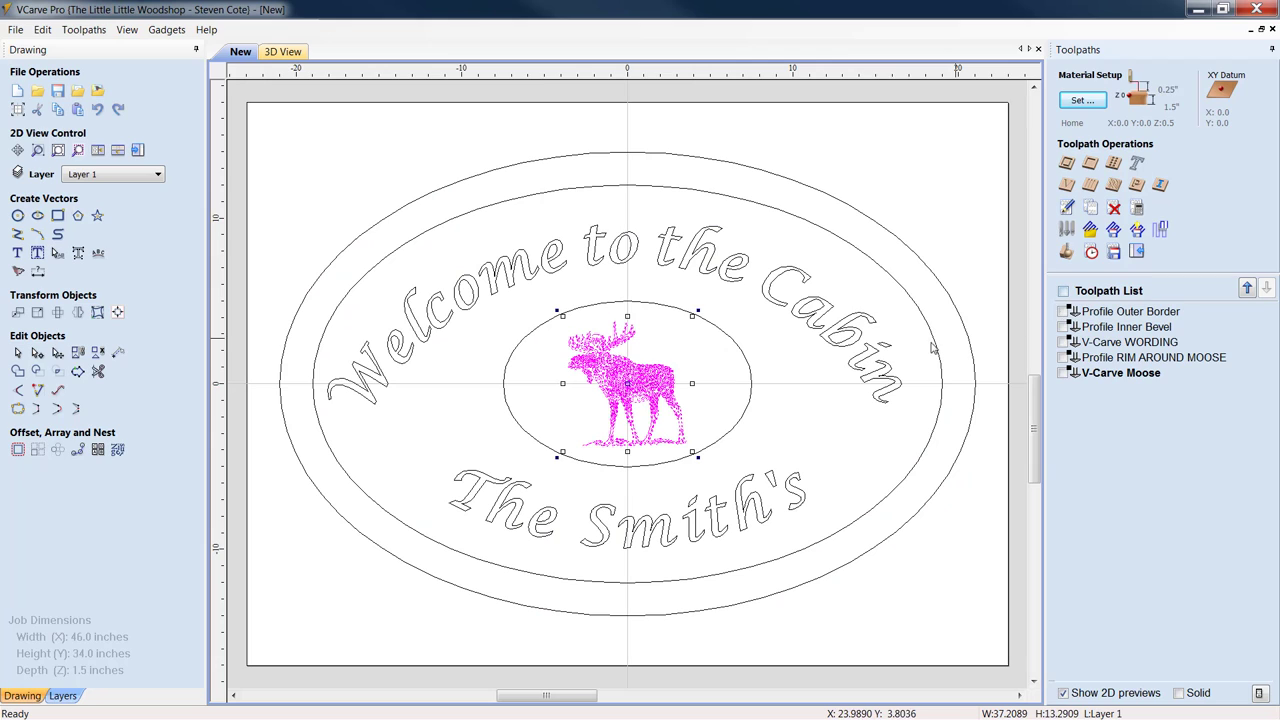
- Reset the toolpath preview and preview all toolpaths again on the maple material
{"action": "left_click", "coordinate": [833, 428]}
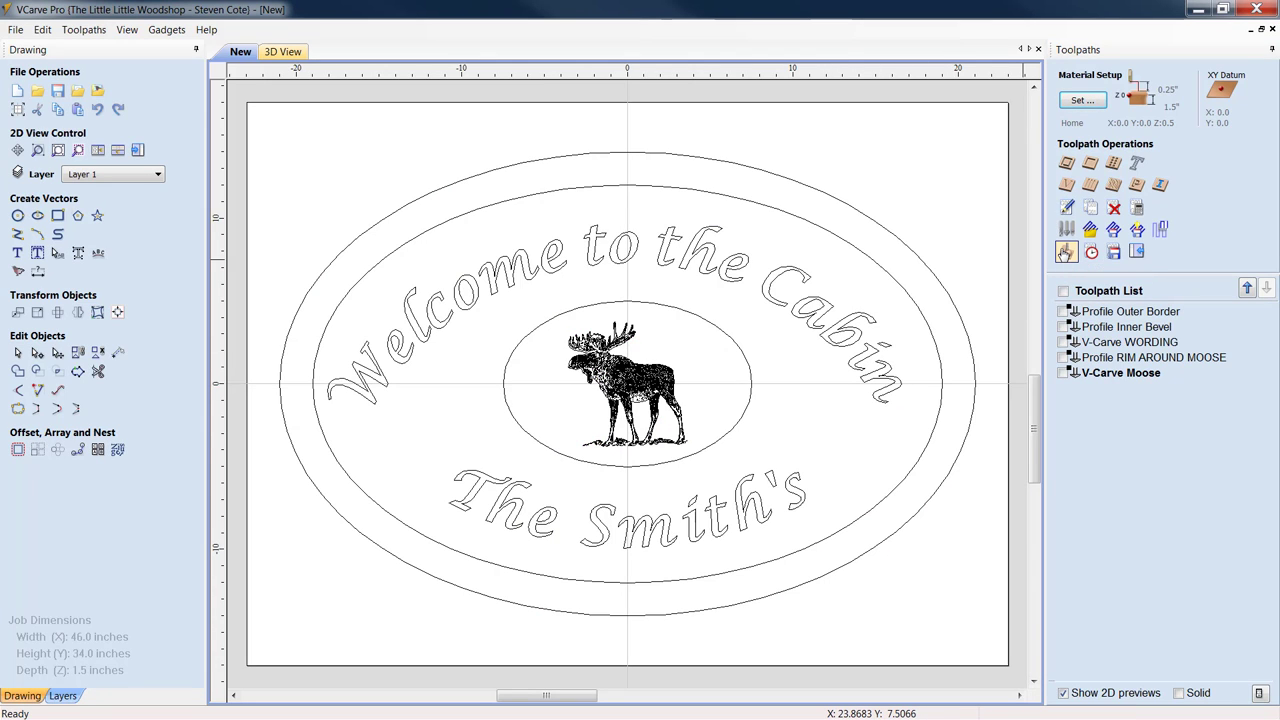
{"action": "left_click", "coordinate": [1066, 252]}
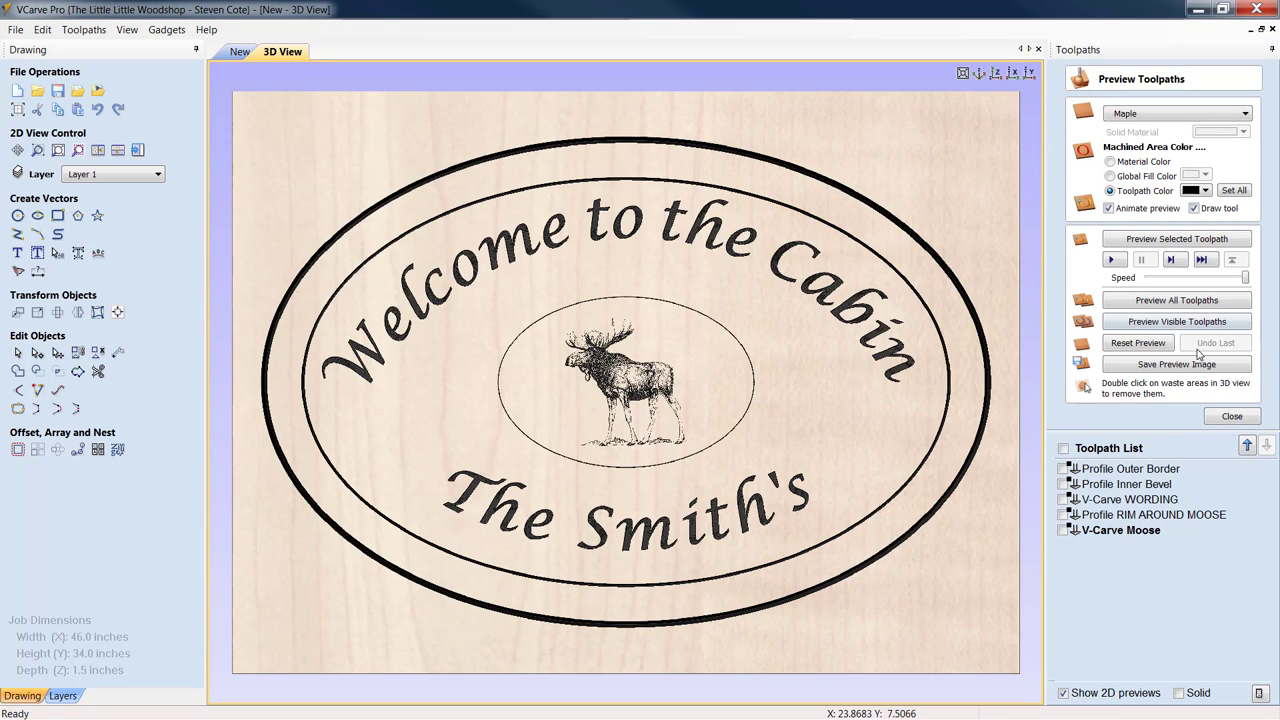
{"action": "left_click", "coordinate": [1140, 343]}
{"action": "left_click", "coordinate": [1180, 302]}
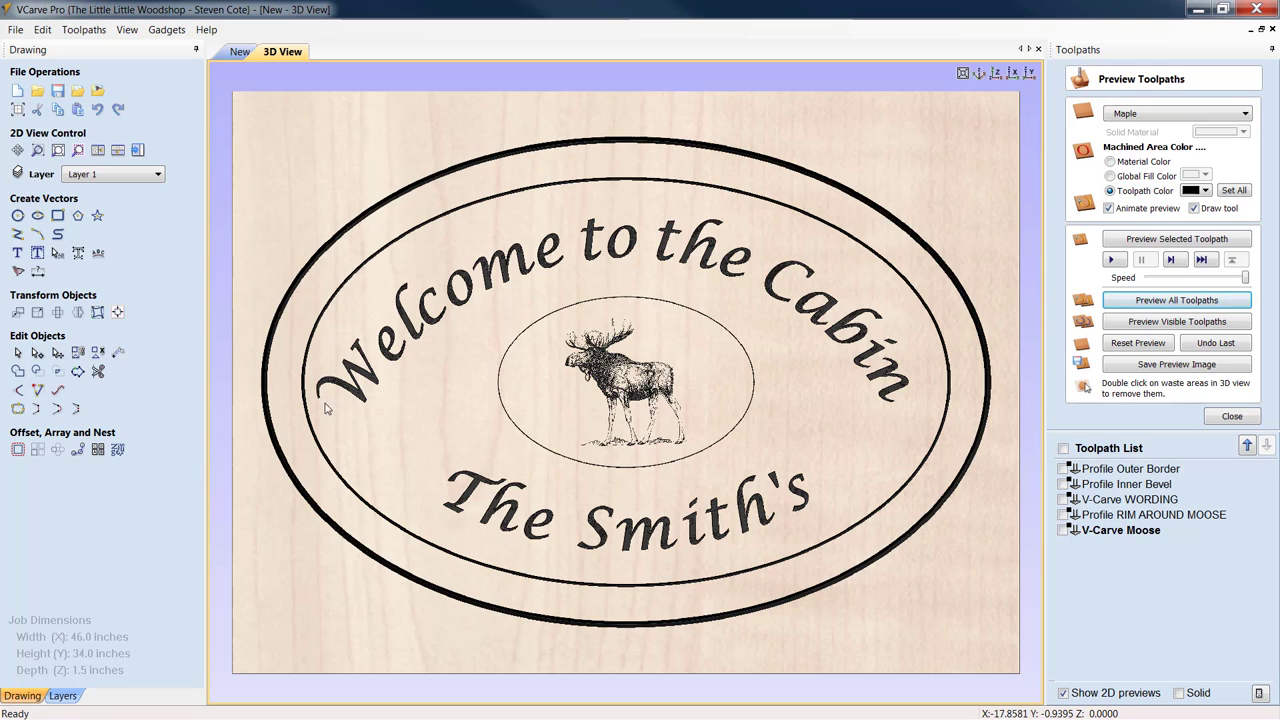
- In the 2D drawing, center the "Welcome to the Cabin" text horizontally on the material
{"action": "left_click", "coordinate": [238, 55]}
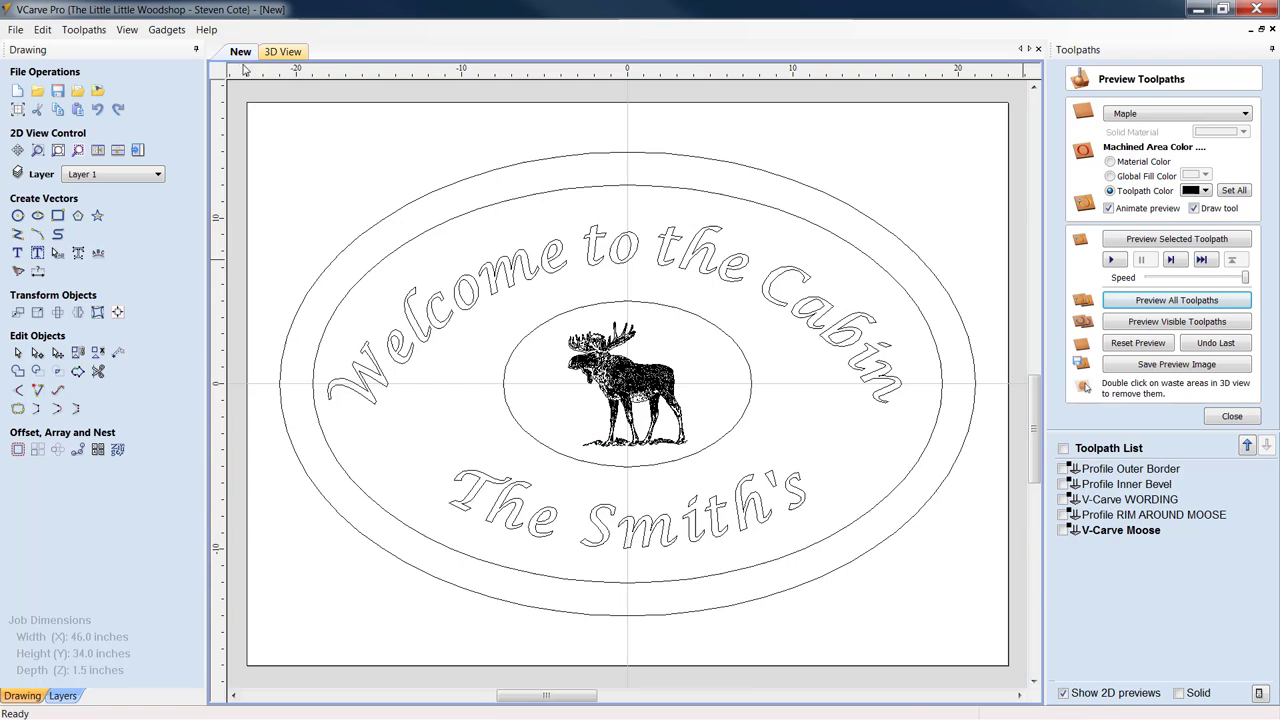
{"action": "left_click", "coordinate": [664, 258]}
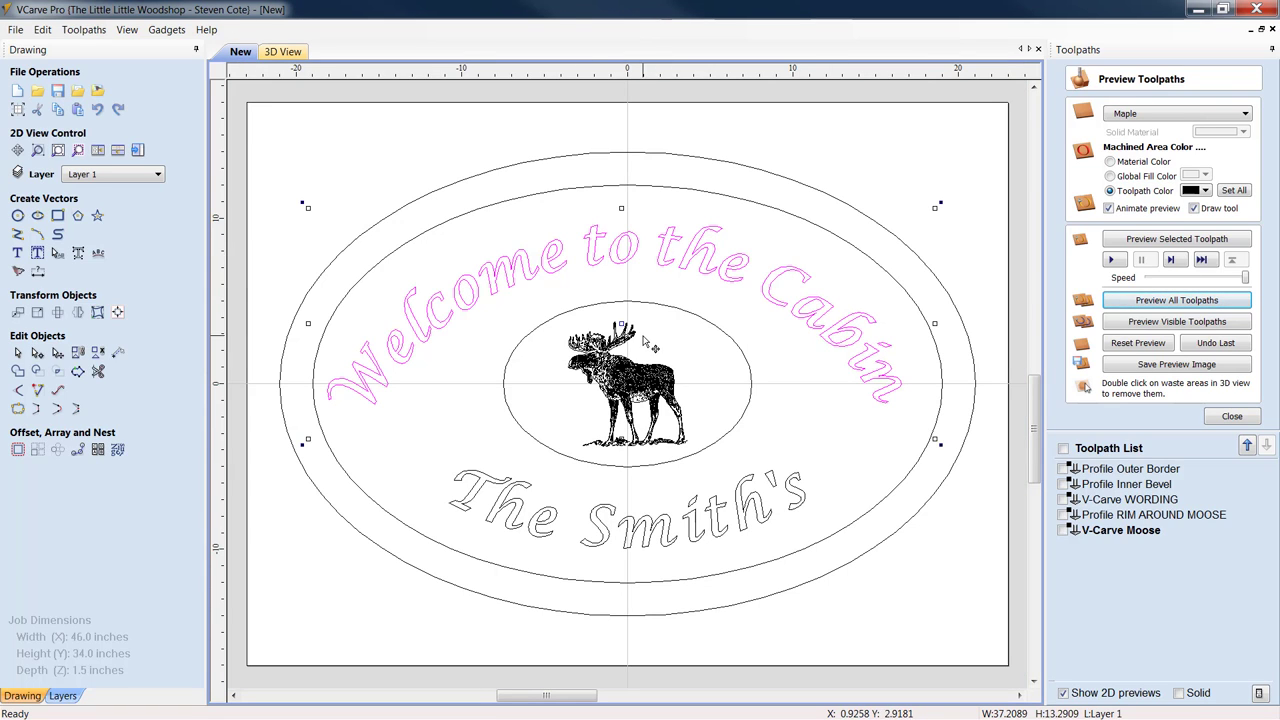
{"action": "left_click", "coordinate": [117, 312]}
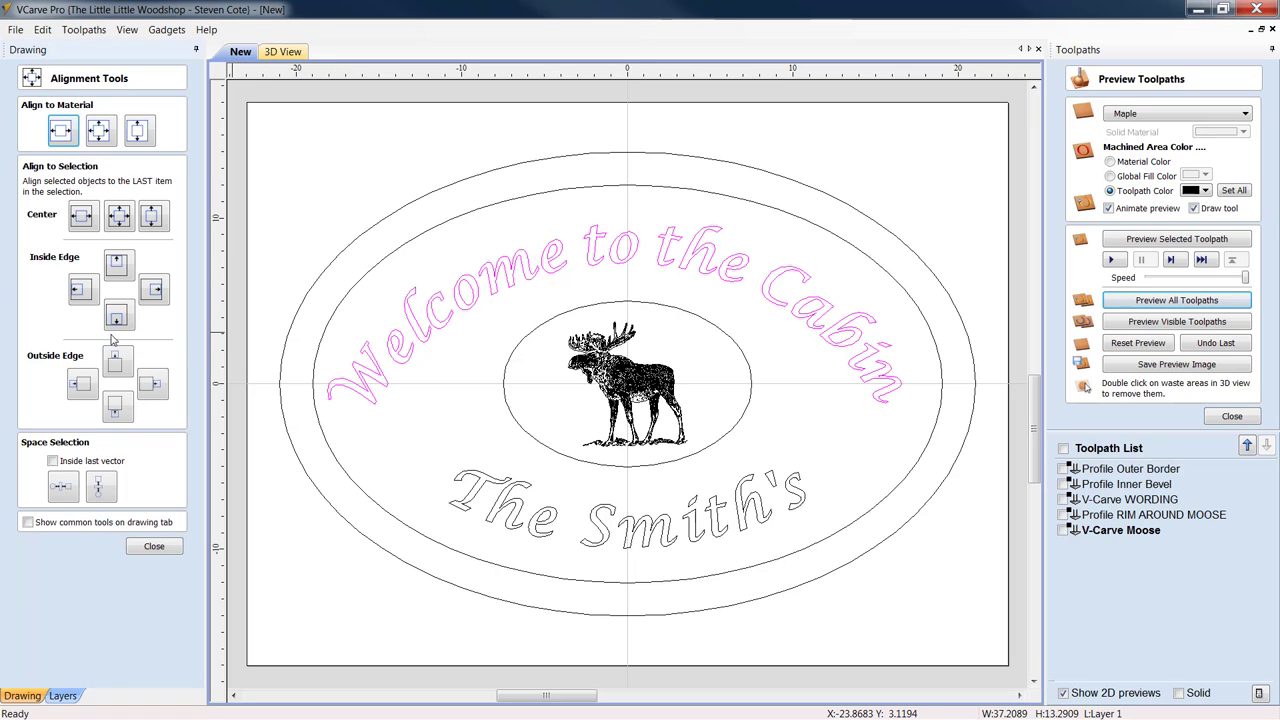
{"action": "left_click", "coordinate": [158, 548]}
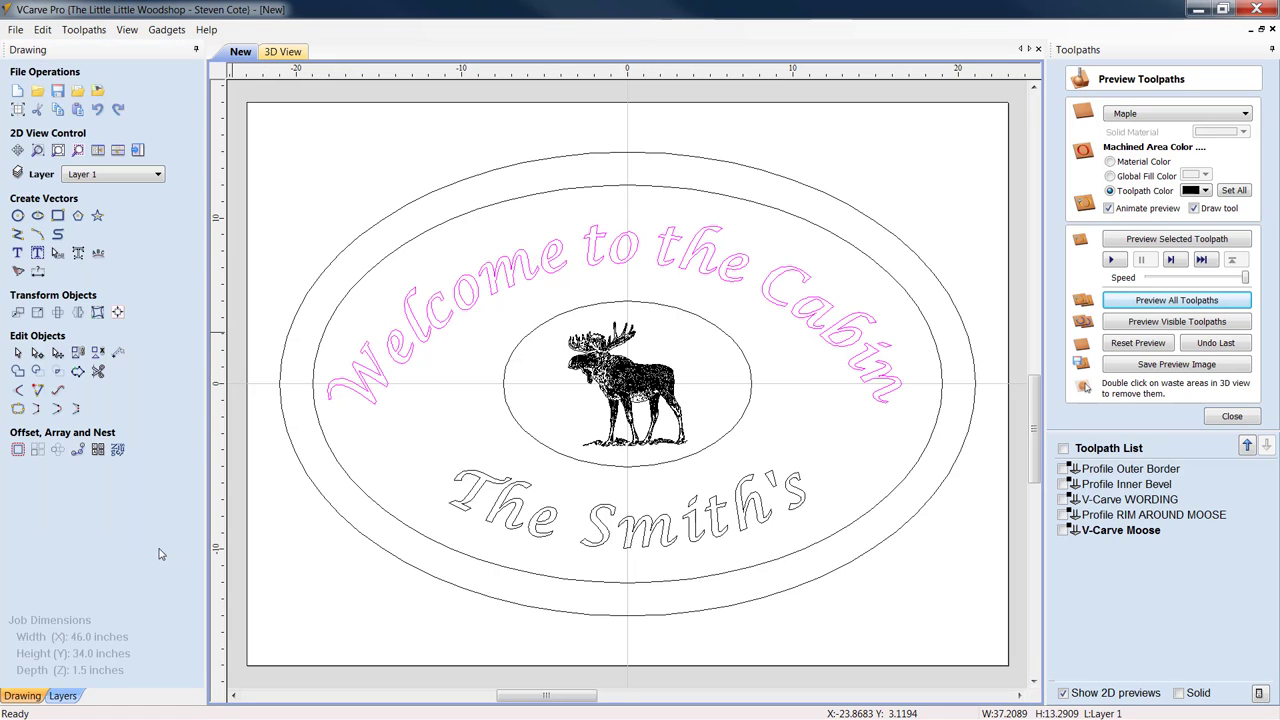
{"action": "left_click", "coordinate": [117, 312]}
{"action": "left_click", "coordinate": [118, 316]}
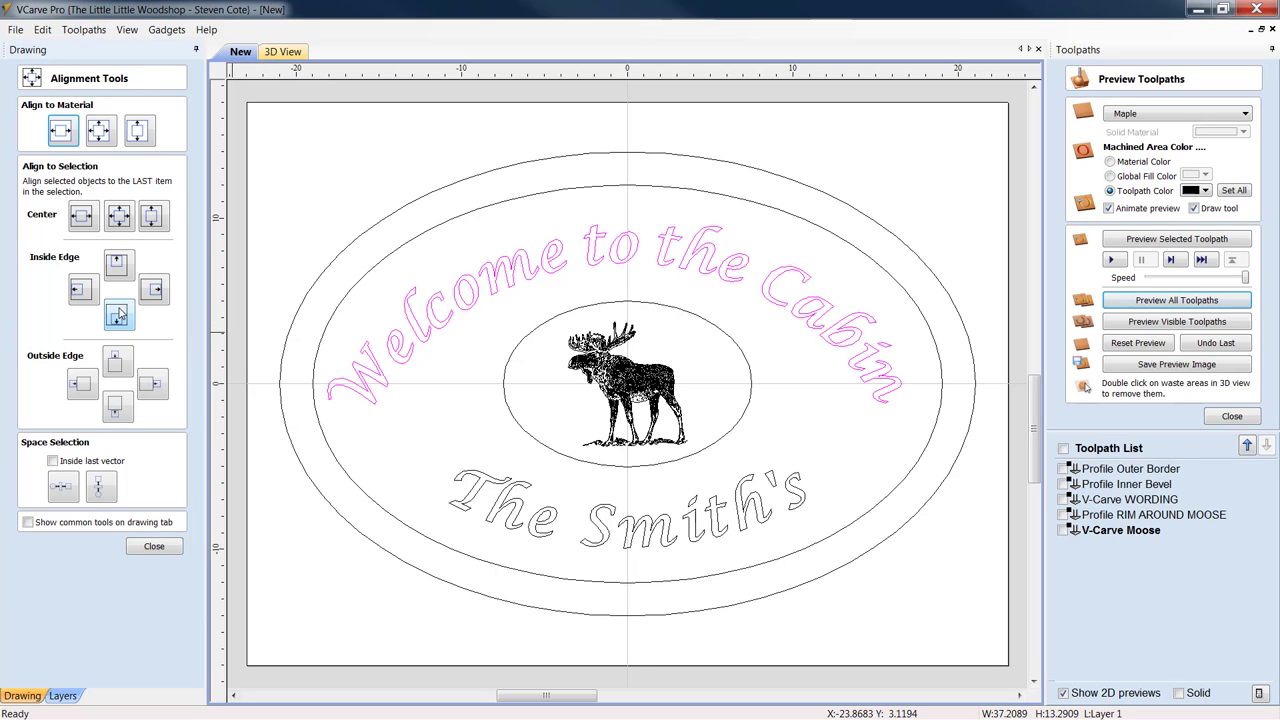
{"action": "left_click", "coordinate": [60, 131]}
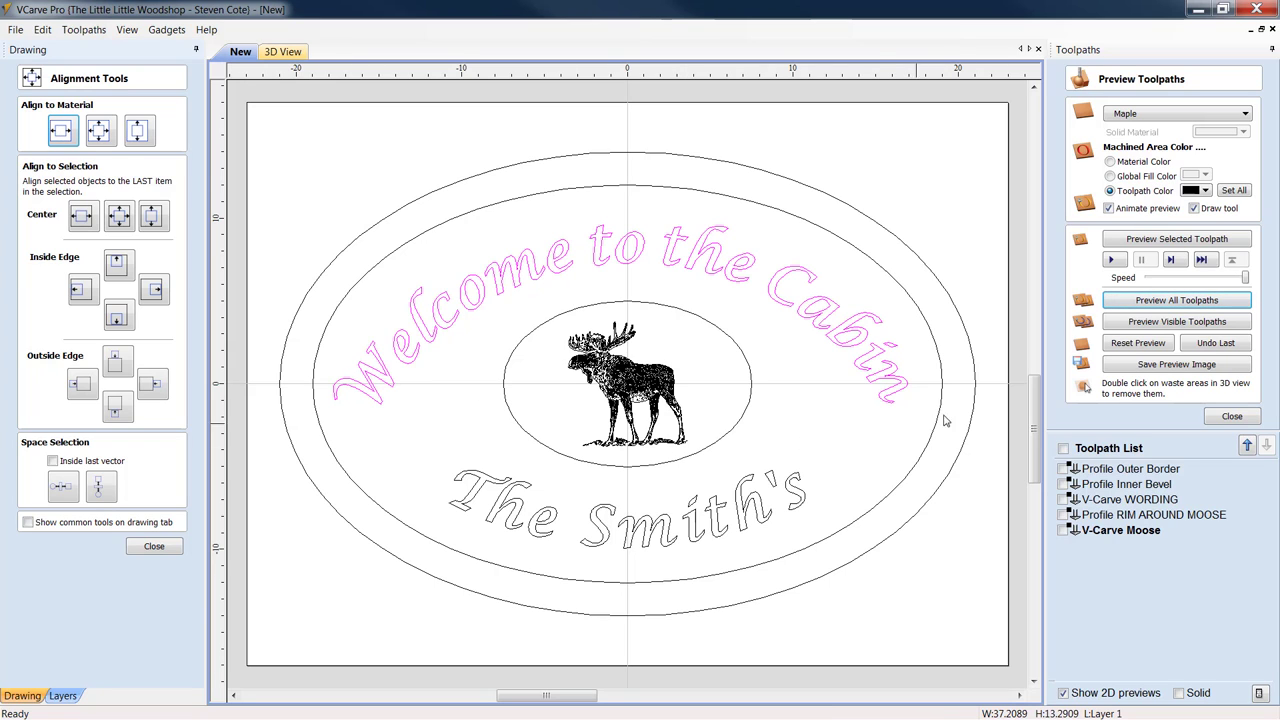
{"action": "left_click", "coordinate": [154, 547]}
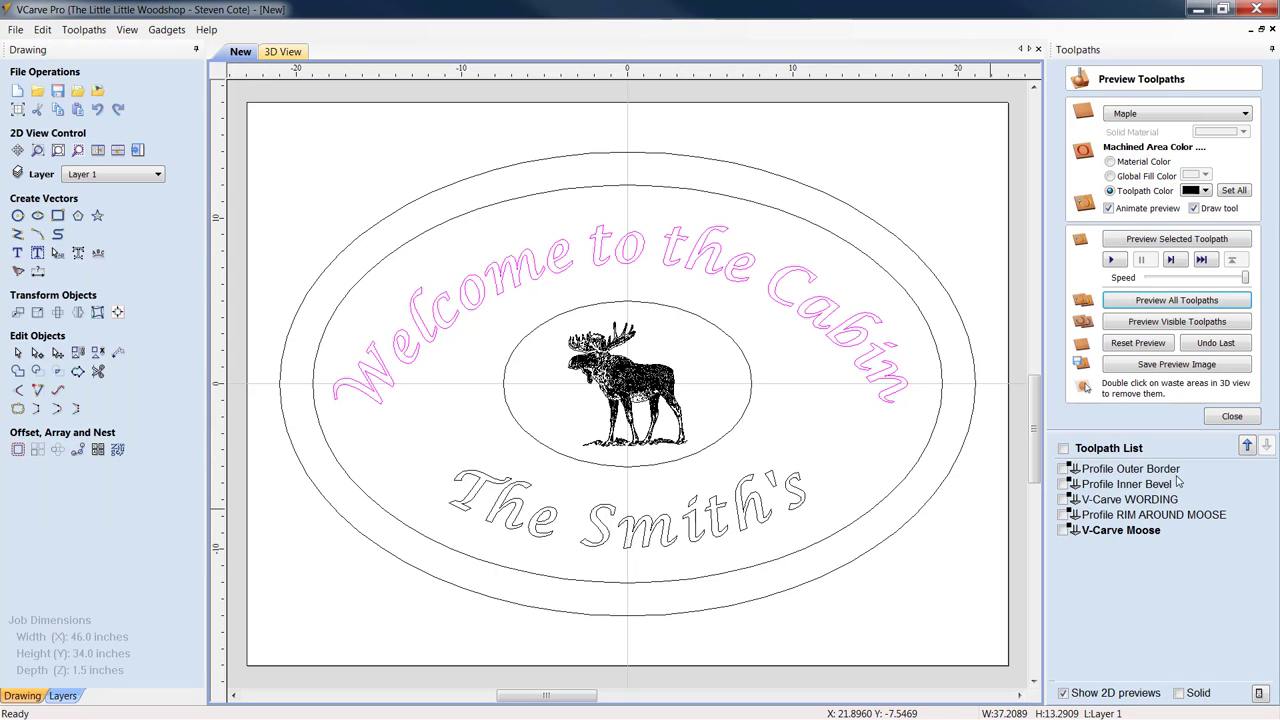
- Recalculate the V-Carve WORDING toolpath for the centered text and hide it in the 3D view
{"action": "left_click", "coordinate": [1172, 476]}
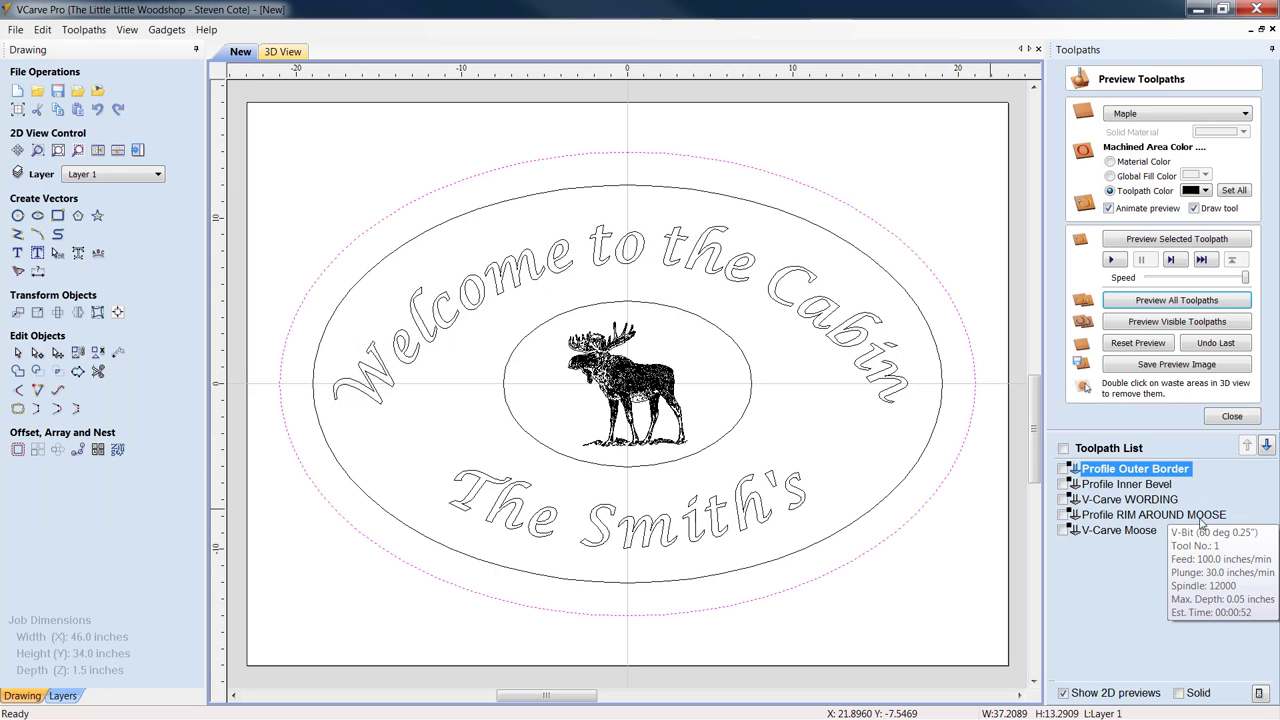
{"action": "double_click", "coordinate": [1094, 501]}
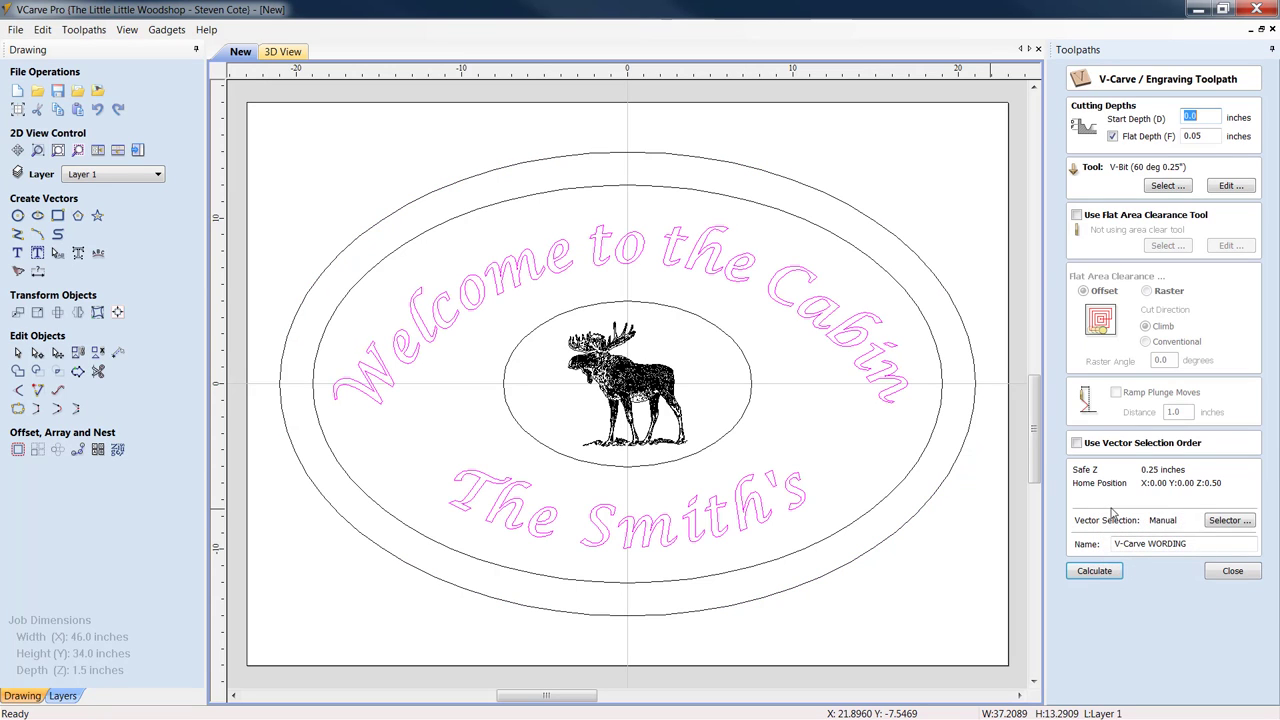
{"action": "left_click", "coordinate": [1088, 575]}
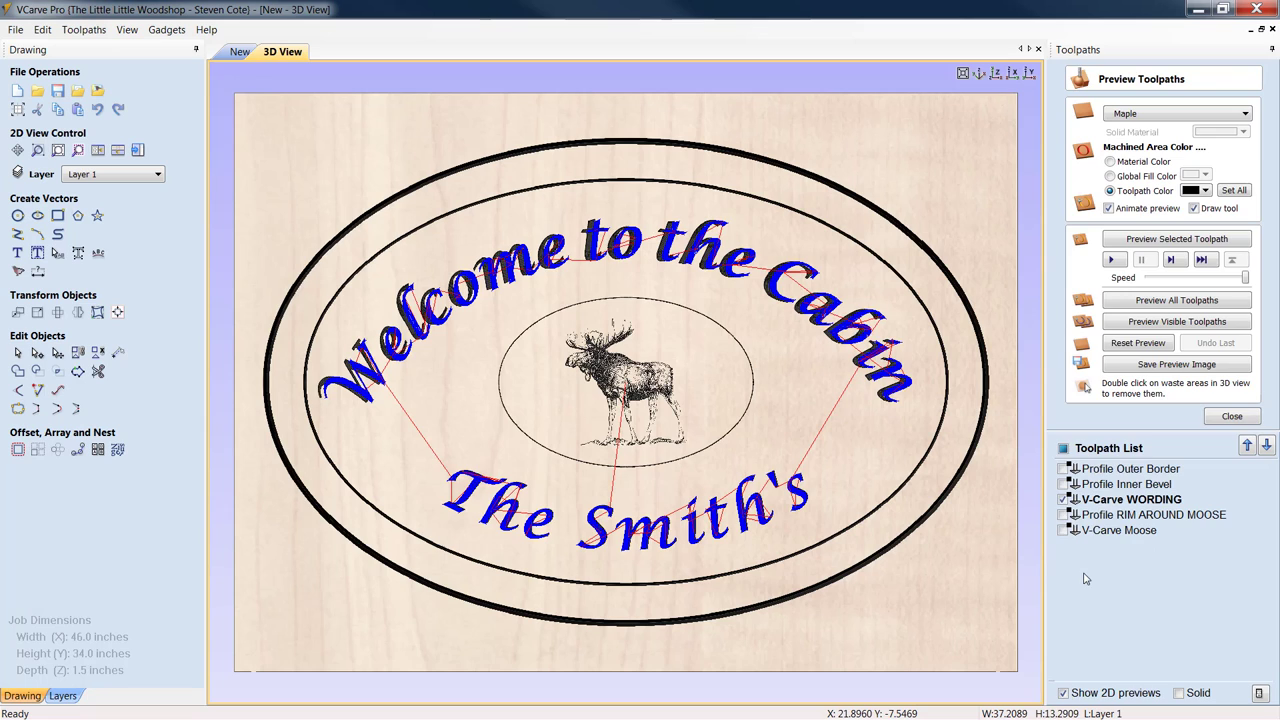
{"action": "left_click", "coordinate": [1246, 418]}
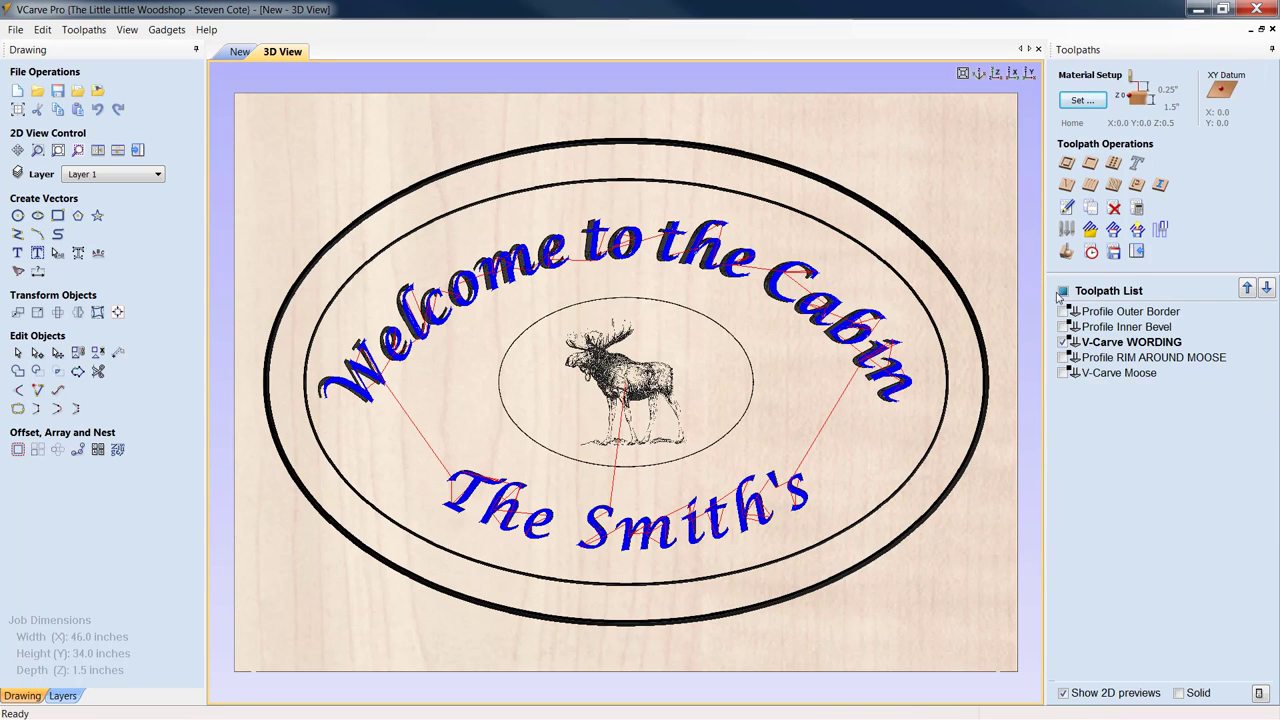
{"action": "left_click", "coordinate": [1064, 342]}
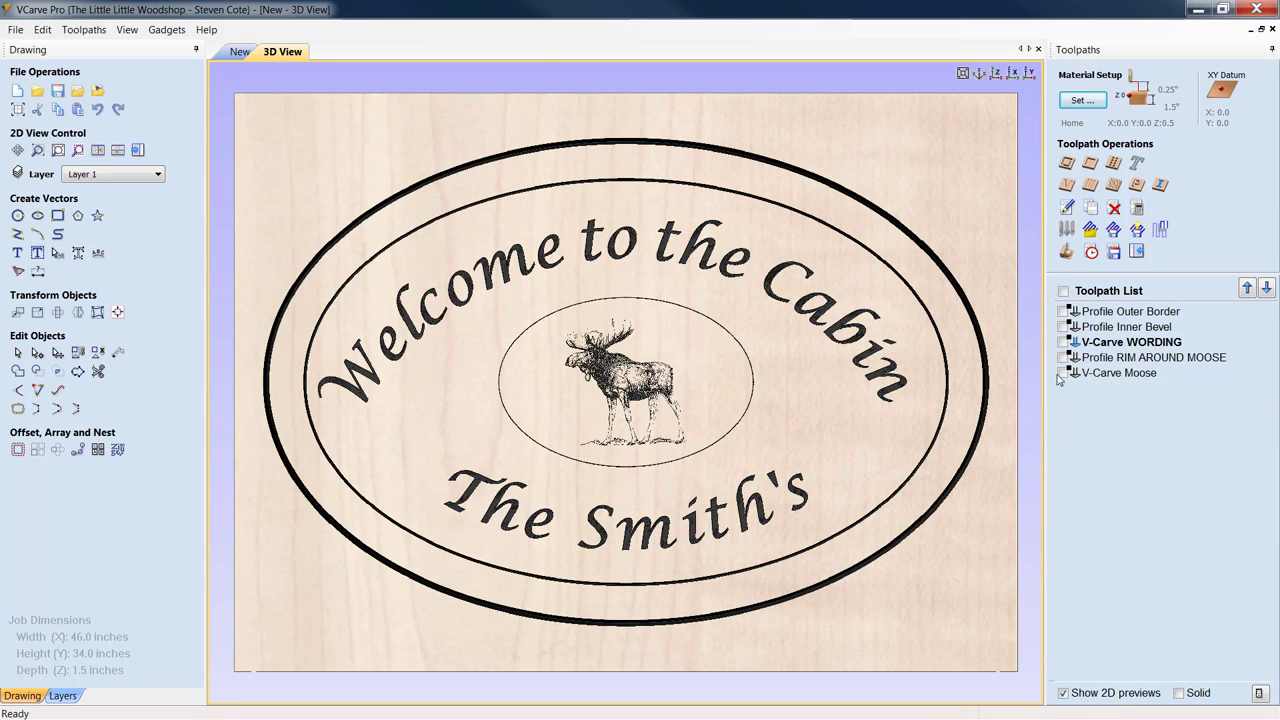
- Preview all toolpaths on a reset material block, then return to the 2D drawing and clear the selection
{"action": "left_click", "coordinate": [1067, 253]}
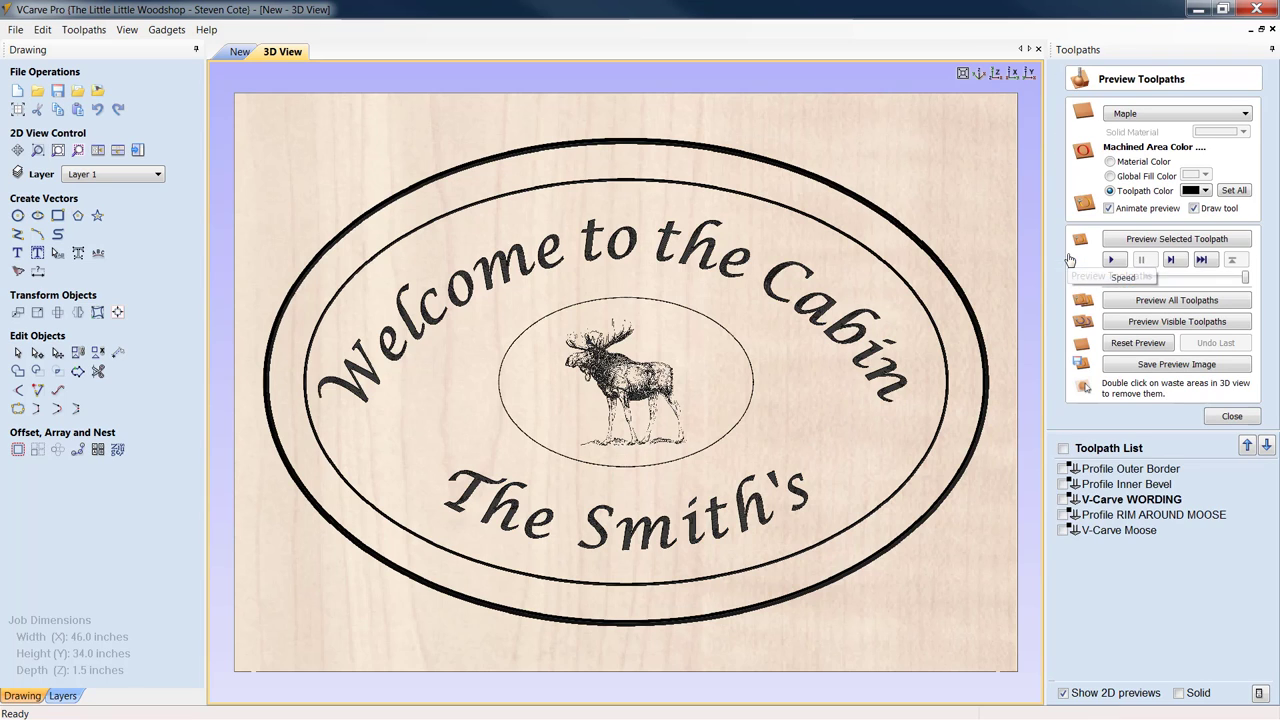
{"action": "left_click", "coordinate": [1120, 344]}
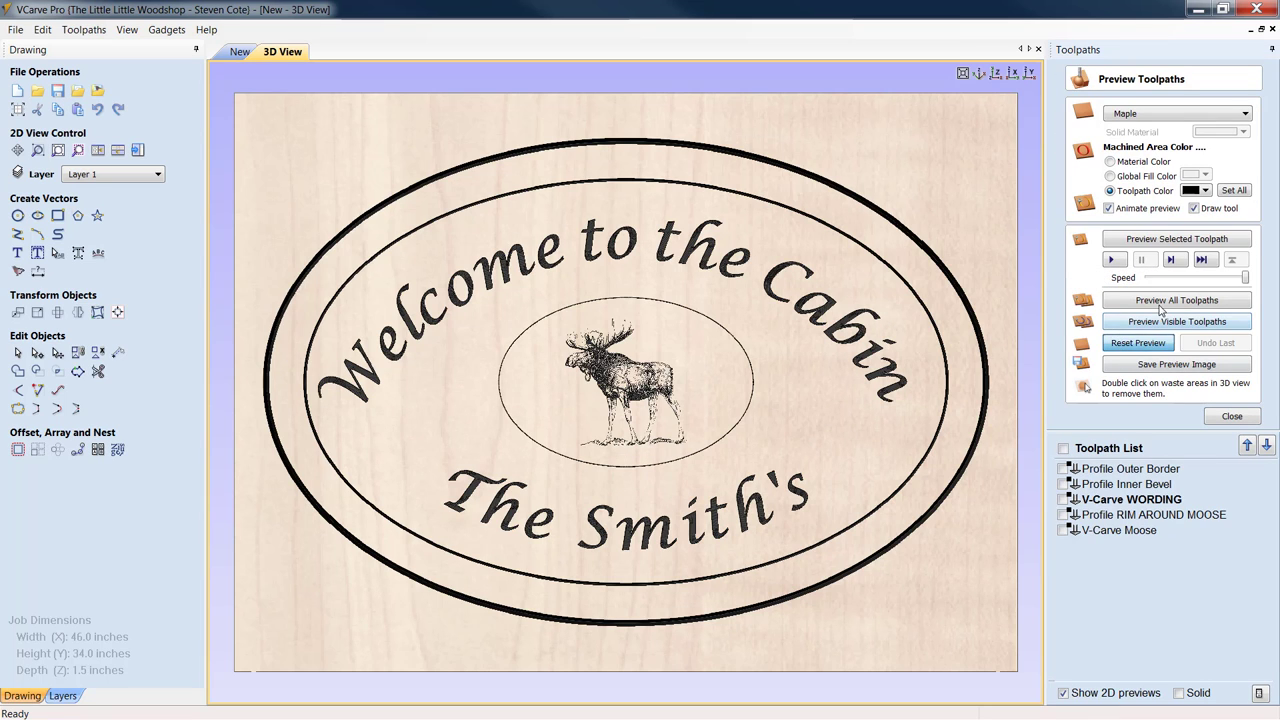
{"action": "left_click", "coordinate": [1163, 321]}
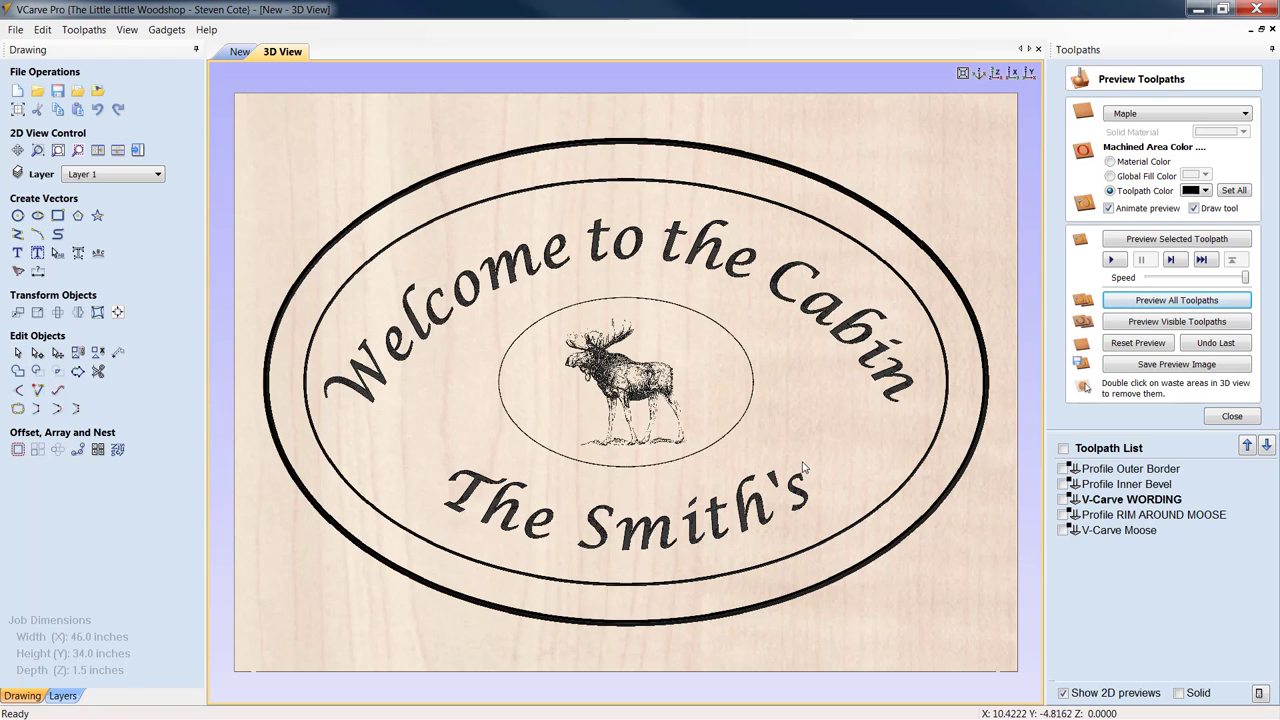
{"action": "left_click", "coordinate": [240, 52]}
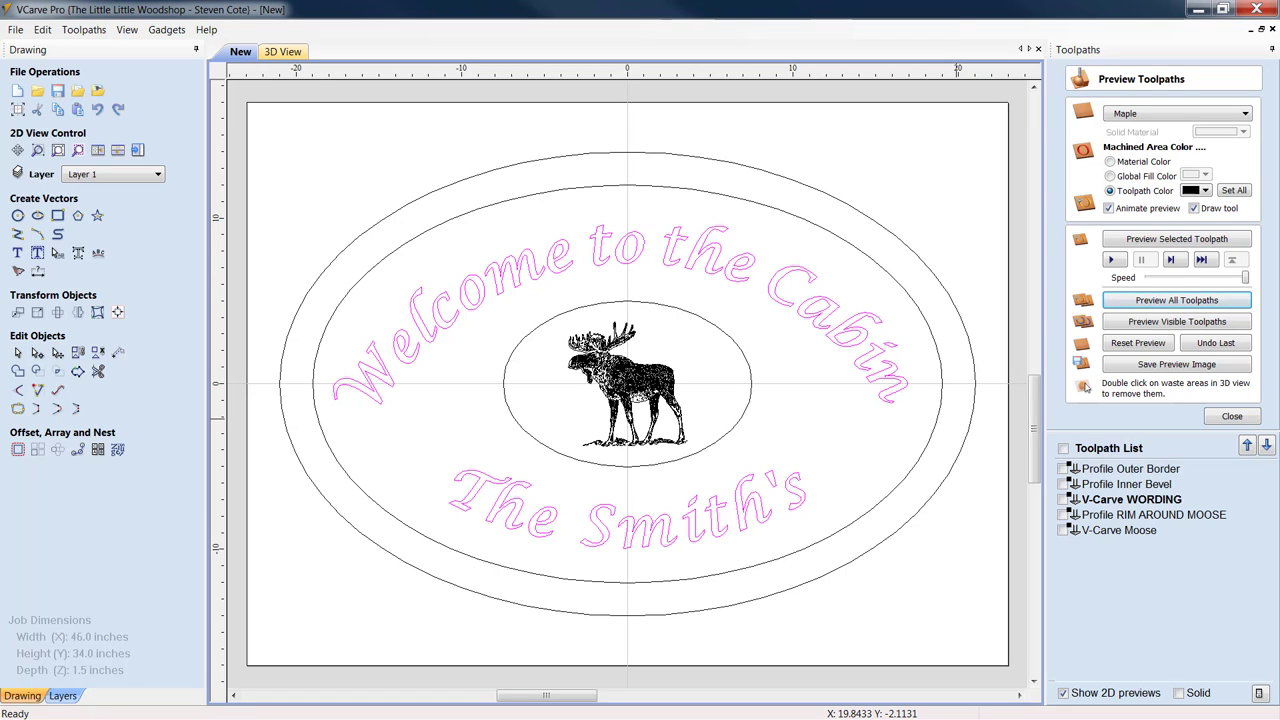
{"action": "key", "text": "Escape"}
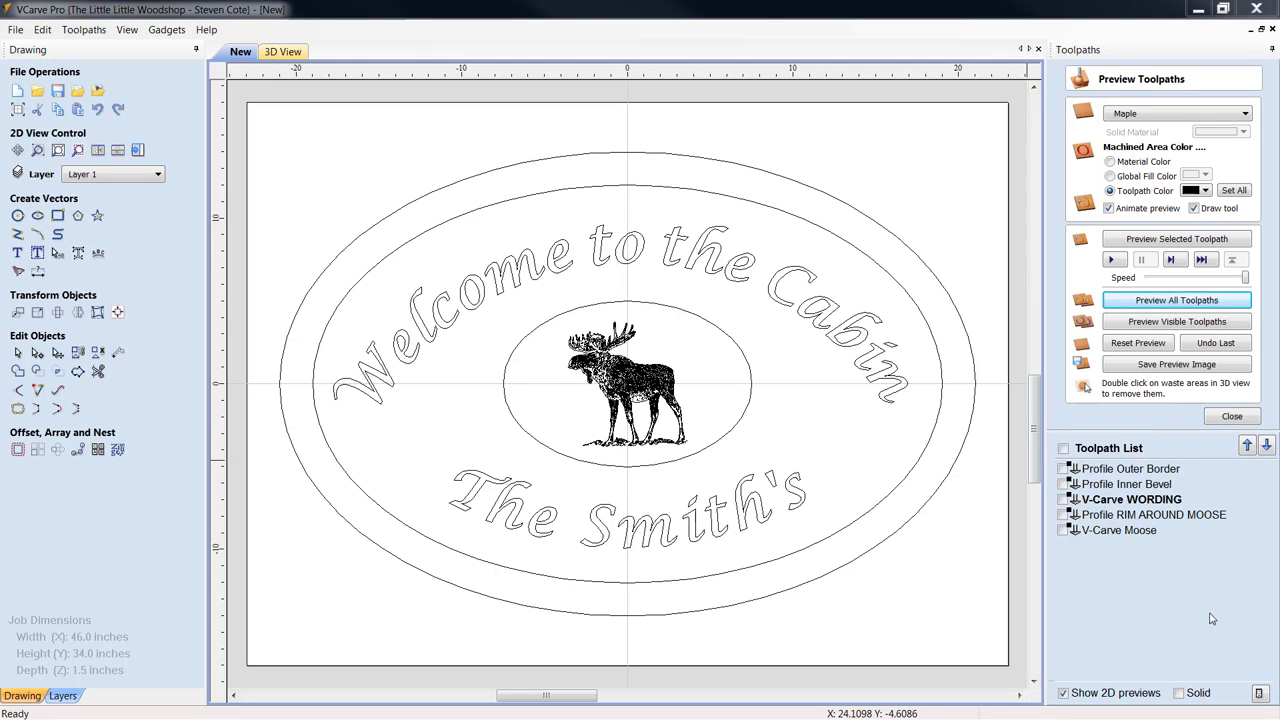
- Edit the V-Carve WORDING toolpath: set its flat depth to 0.09 inches and add the inner border and moose ellipses to its vectors
{"action": "double_click", "coordinate": [1177, 505]}
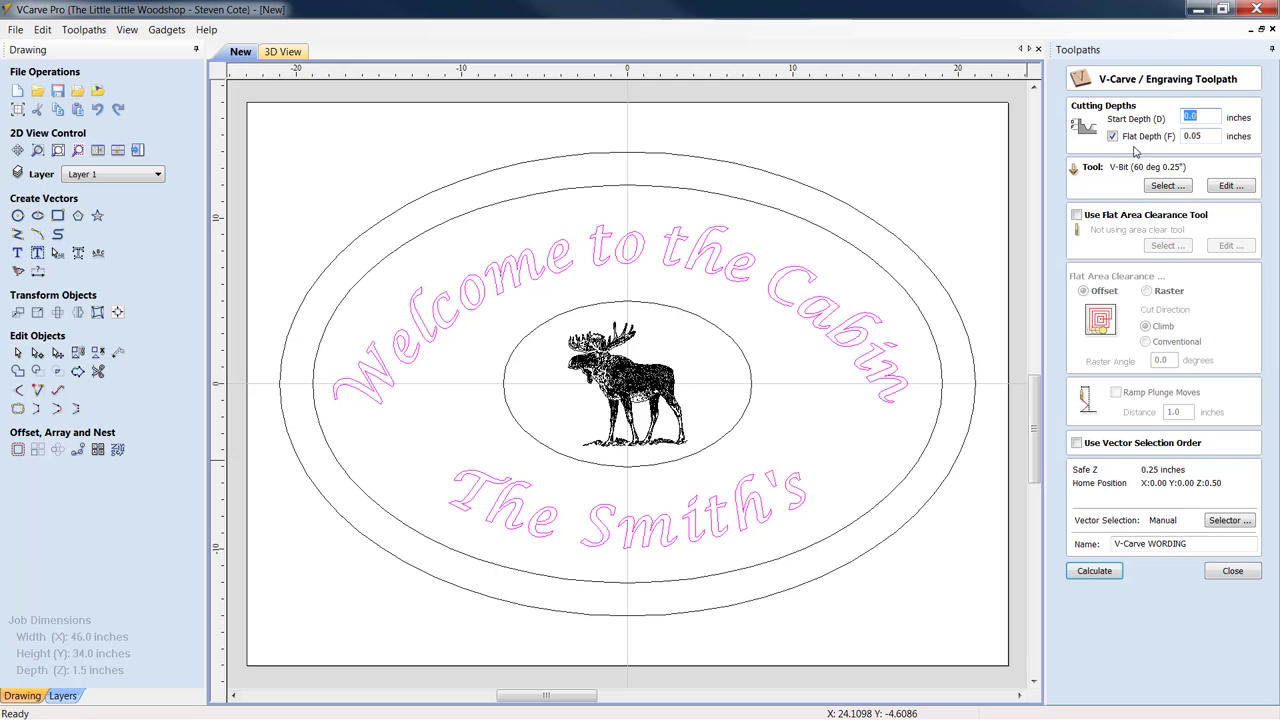
{"action": "left_click", "coordinate": [1204, 135]}
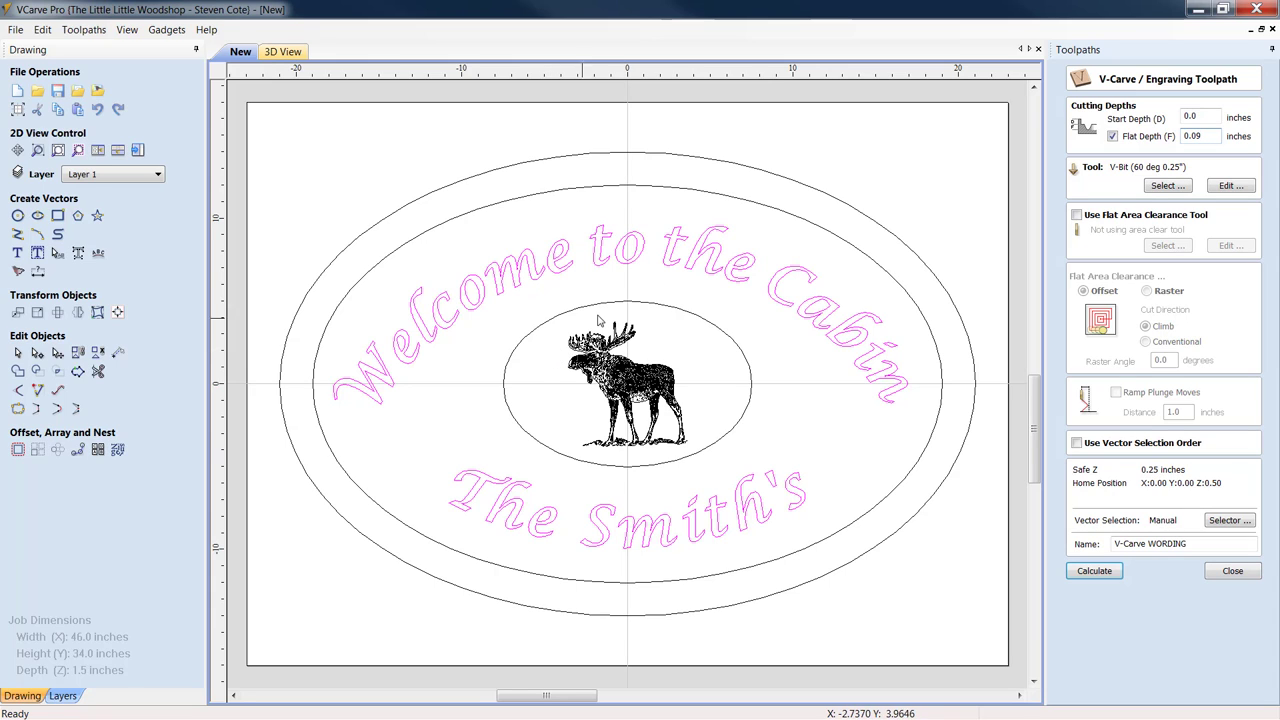
{"action": "left_click", "coordinate": [646, 188]}
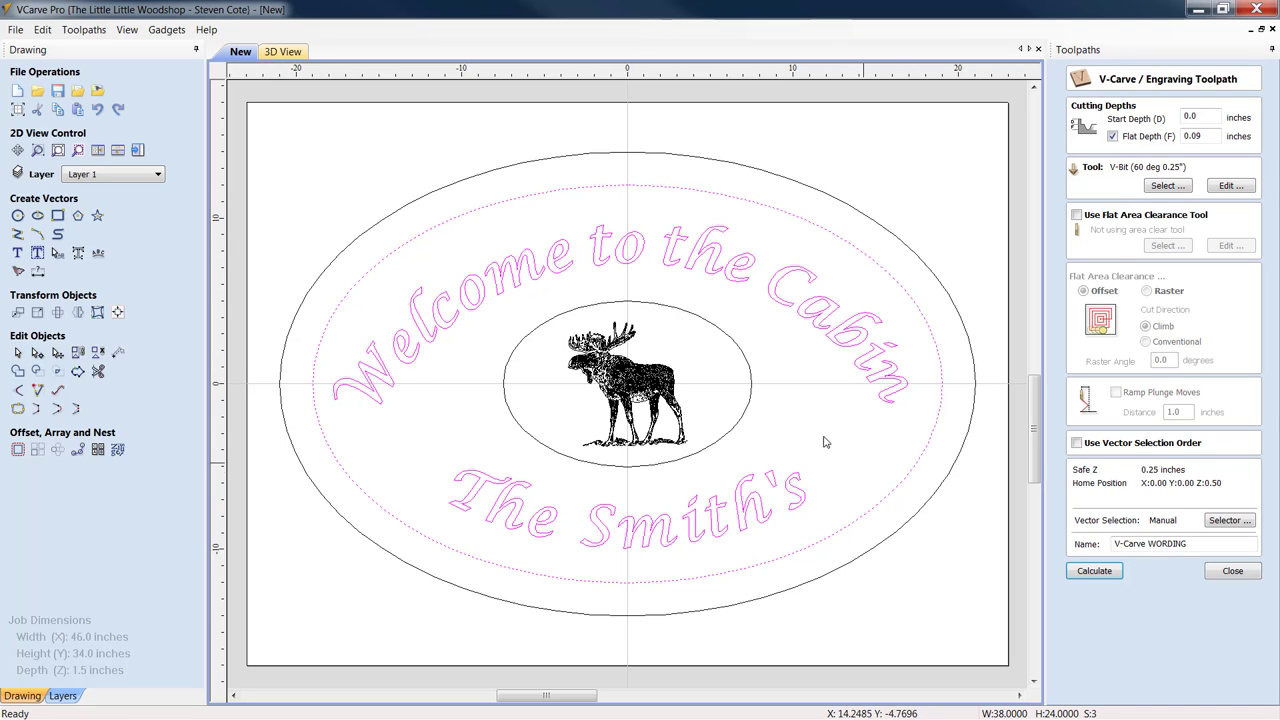
{"action": "left_click", "coordinate": [743, 422], "text": "shift"}
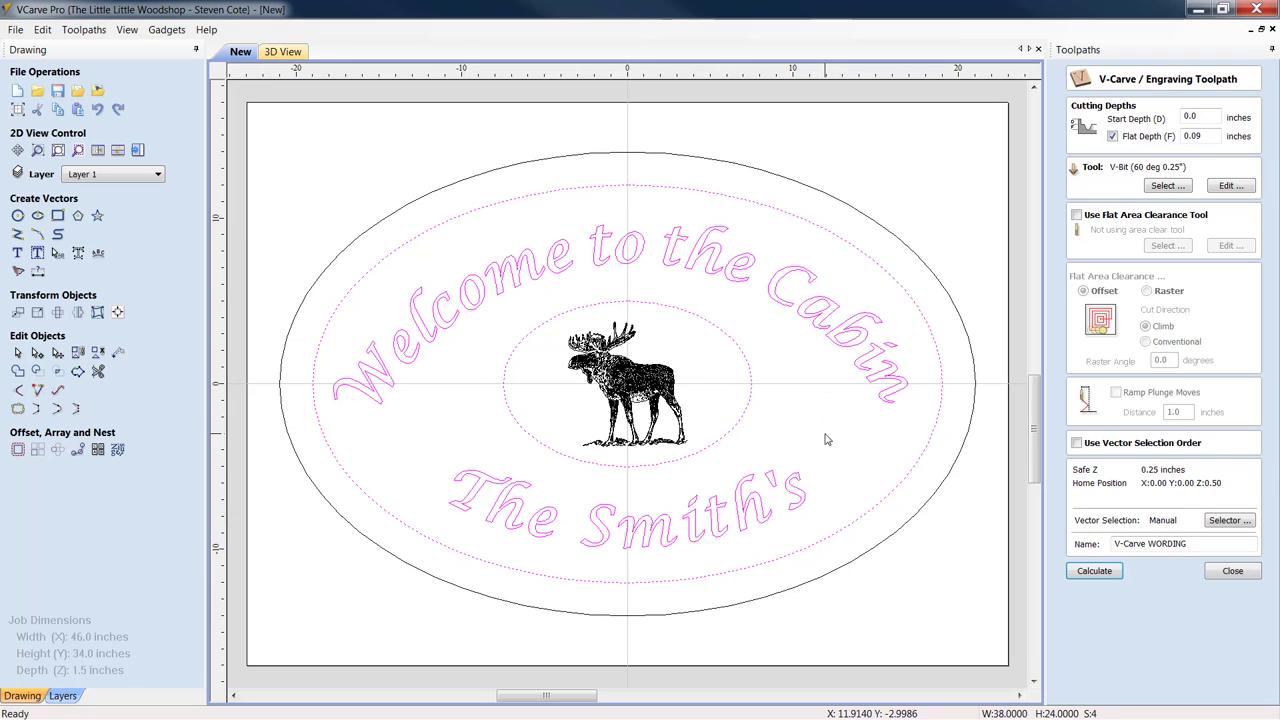
- Enable flat area clearance with the End Mill (0.5 inch) and calculate the V-Carve WORDING toolpath
{"action": "left_click", "coordinate": [1077, 216]}
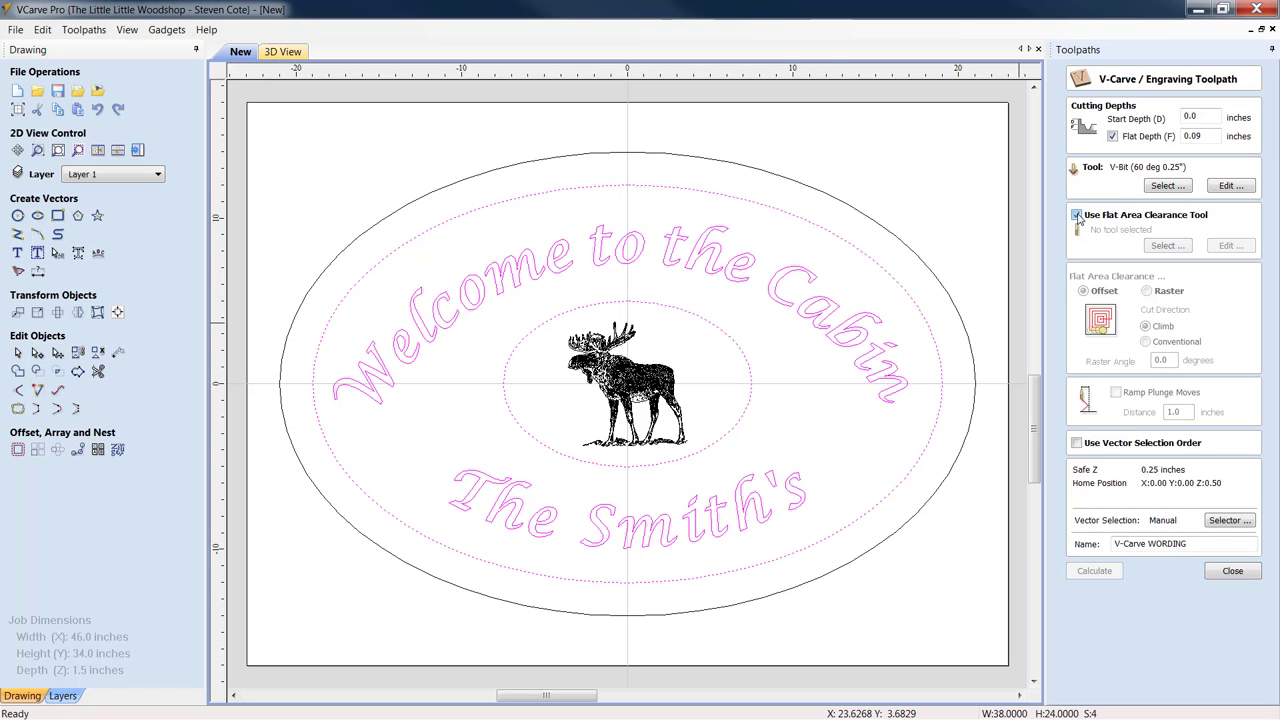
{"action": "left_click", "coordinate": [1168, 248]}
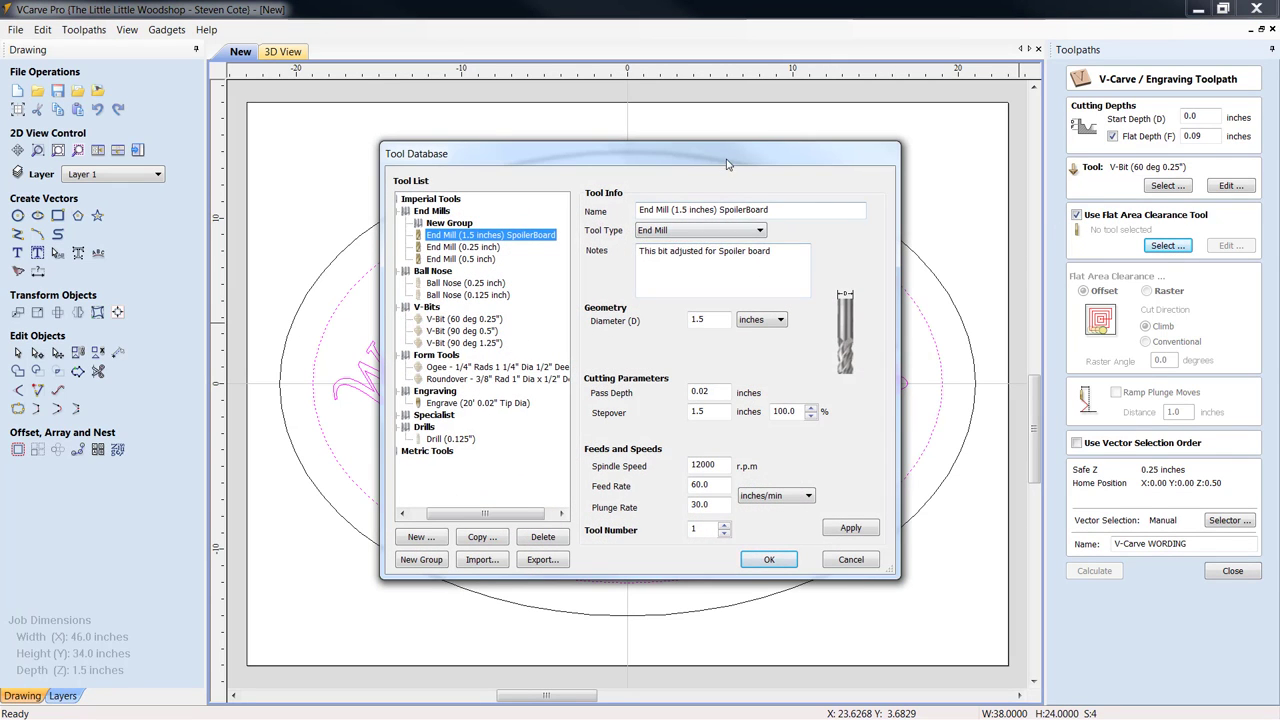
{"action": "left_click_drag", "start_coordinate": [726, 156], "coordinate": [796, 156]}
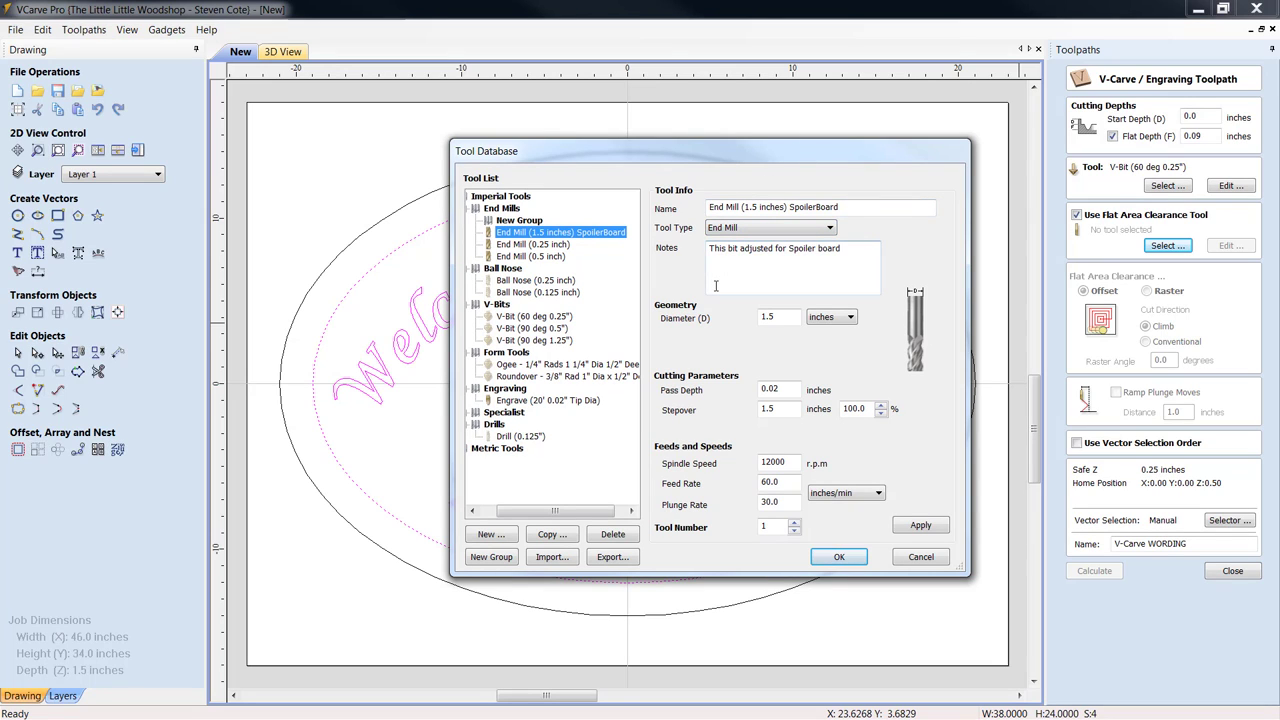
{"action": "left_click", "coordinate": [546, 257]}
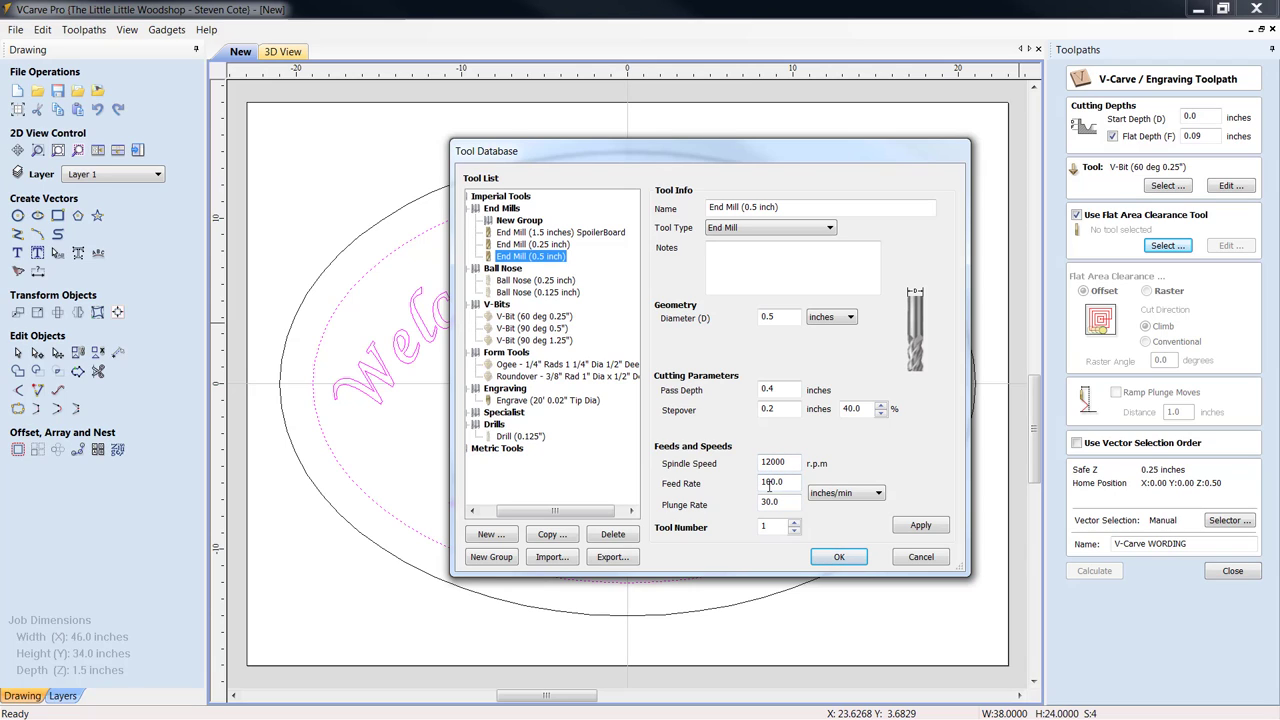
{"action": "left_click", "coordinate": [838, 558]}
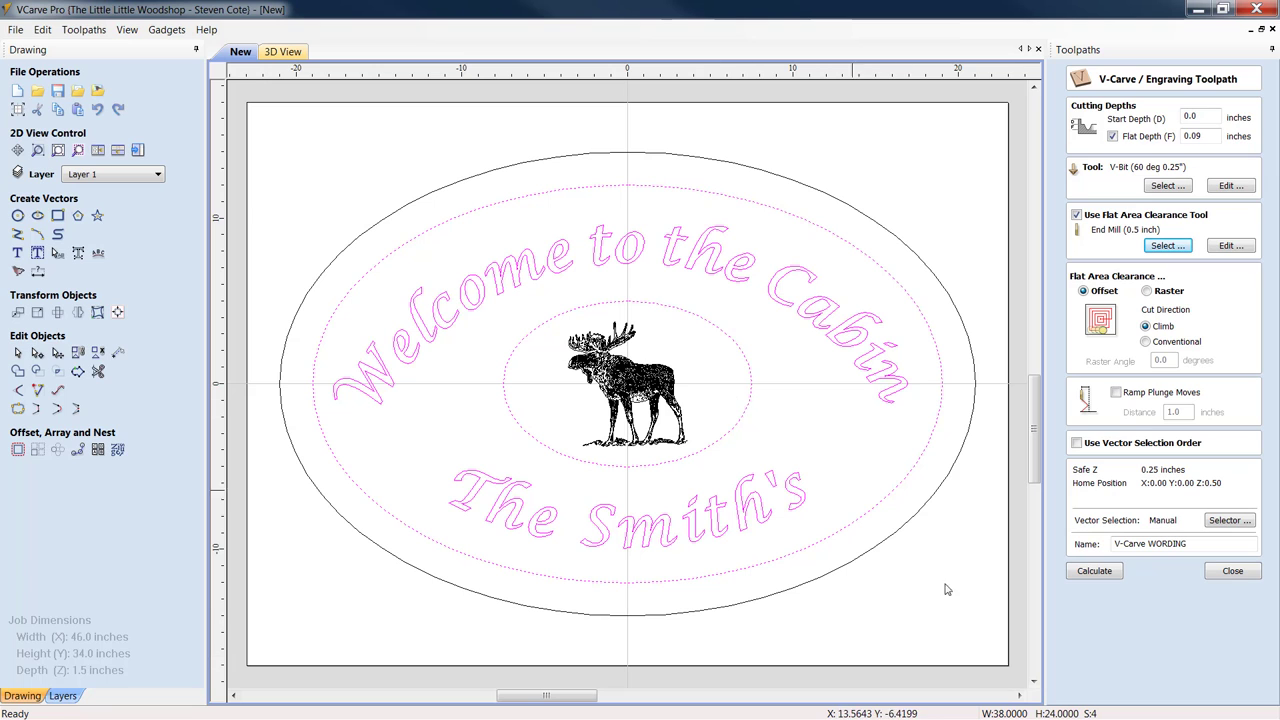
{"action": "left_click", "coordinate": [1093, 572]}
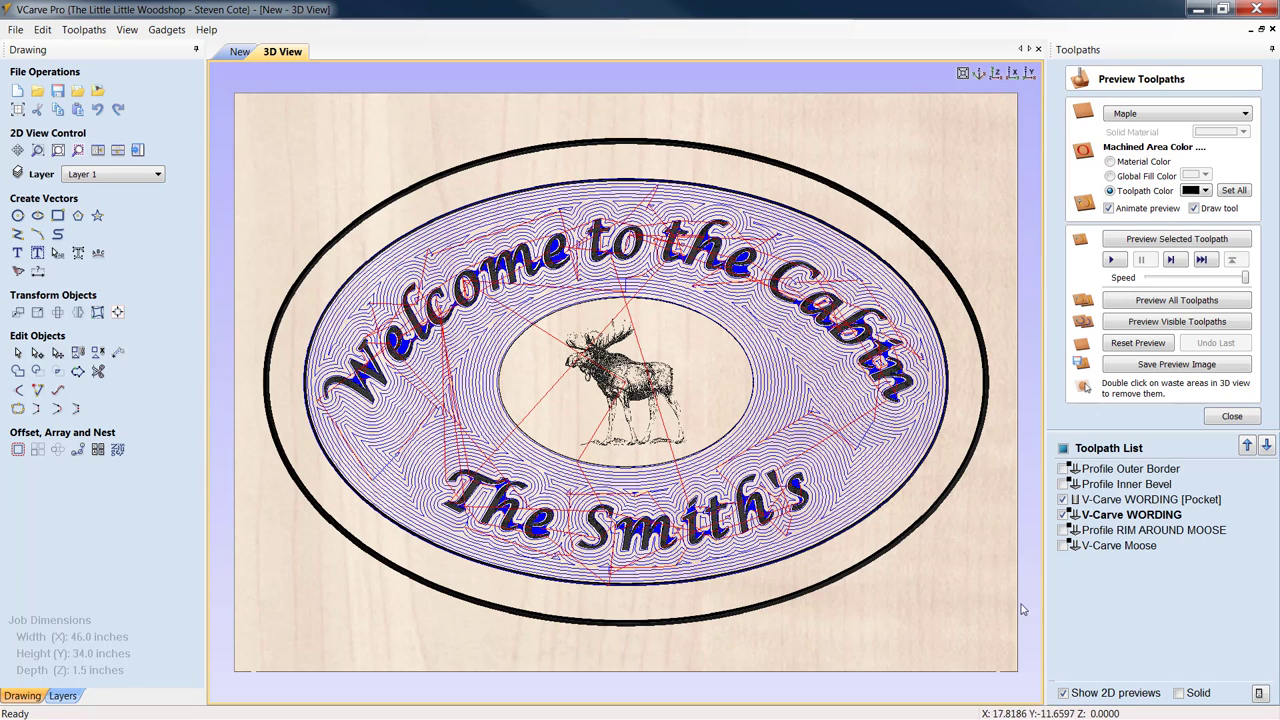
- Preview all toolpaths with the new background pocket from a reset block, then deselect everything in the 2D drawing
{"action": "mouse_move", "coordinate": [1133, 520]}
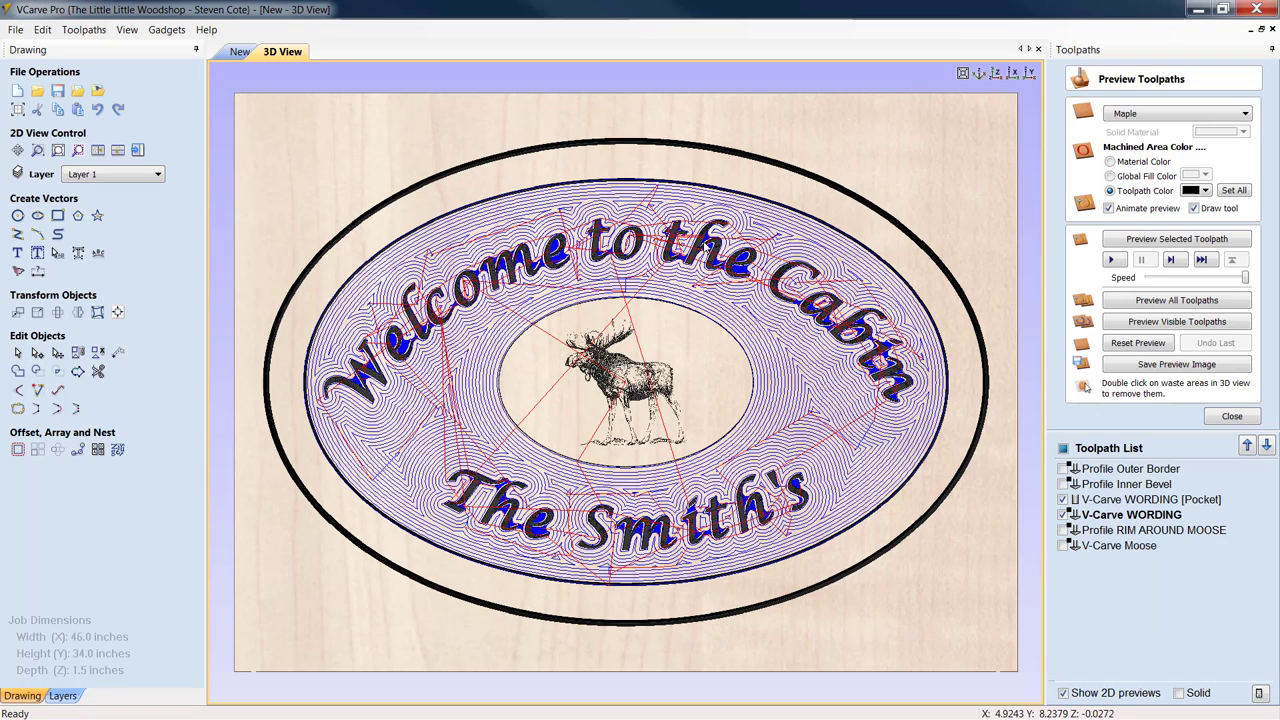
{"action": "left_click", "coordinate": [1160, 345]}
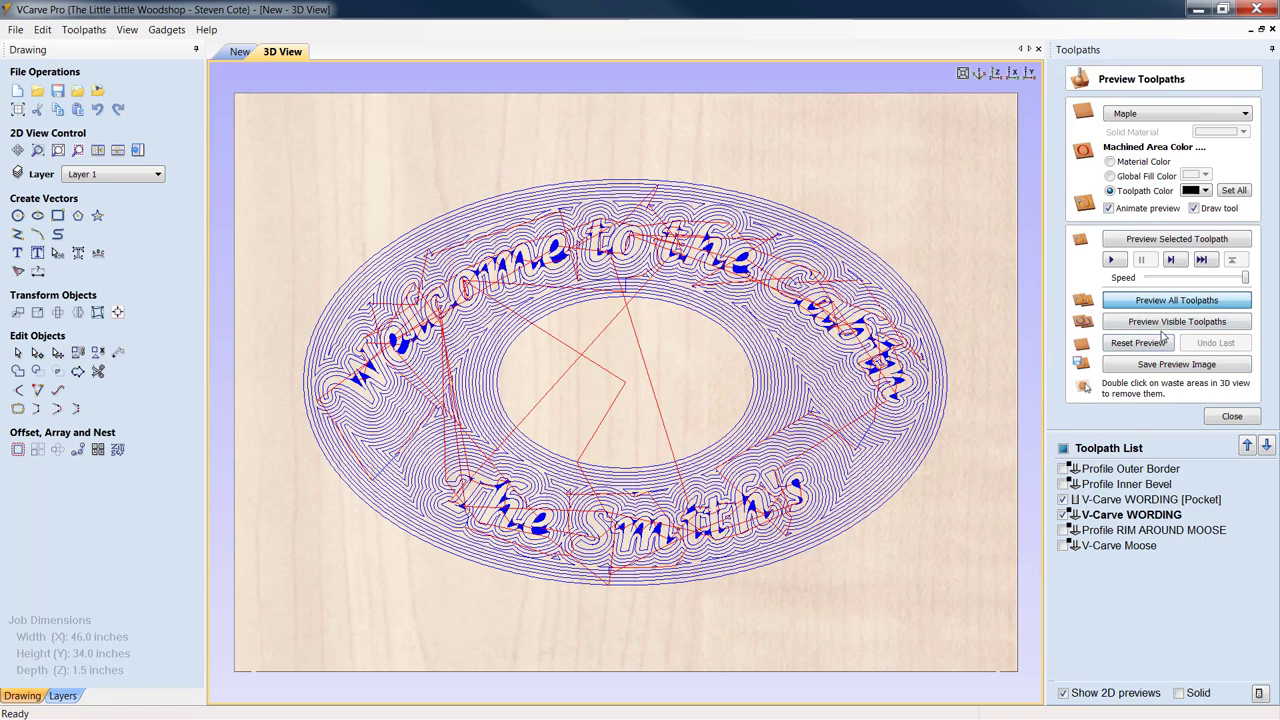
{"action": "left_click", "coordinate": [1170, 300]}
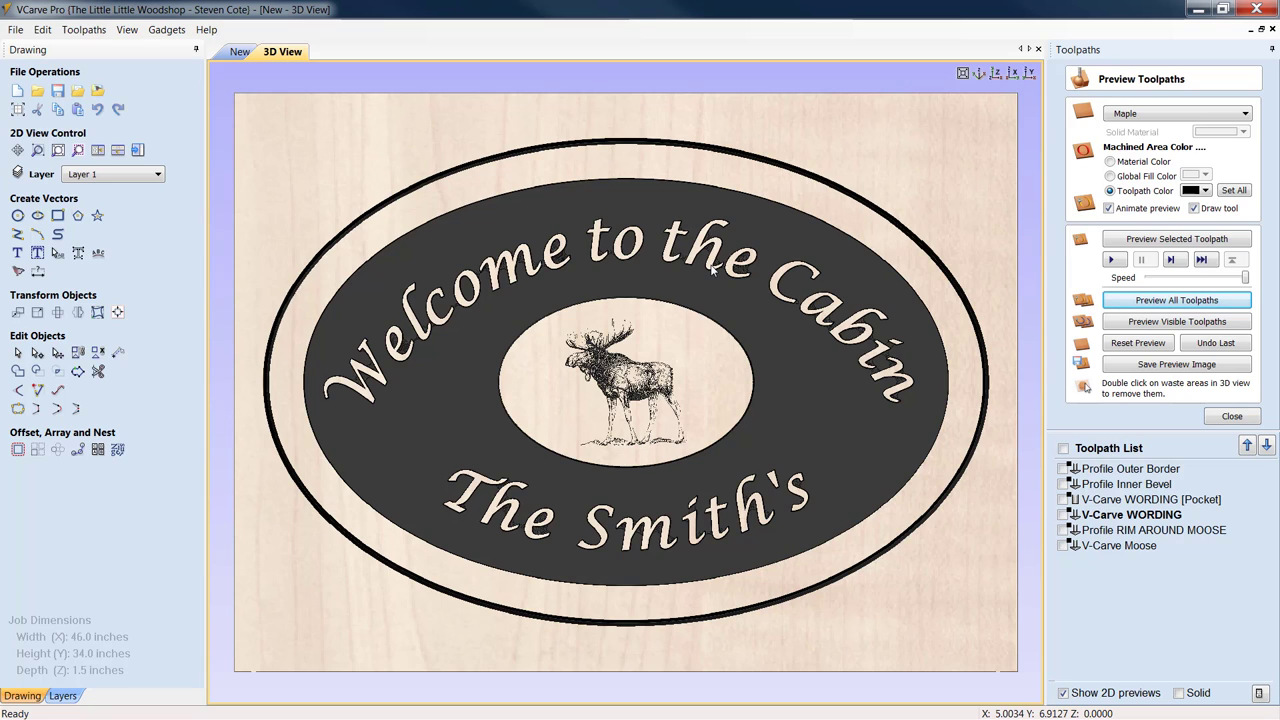
{"action": "left_click", "coordinate": [241, 53]}
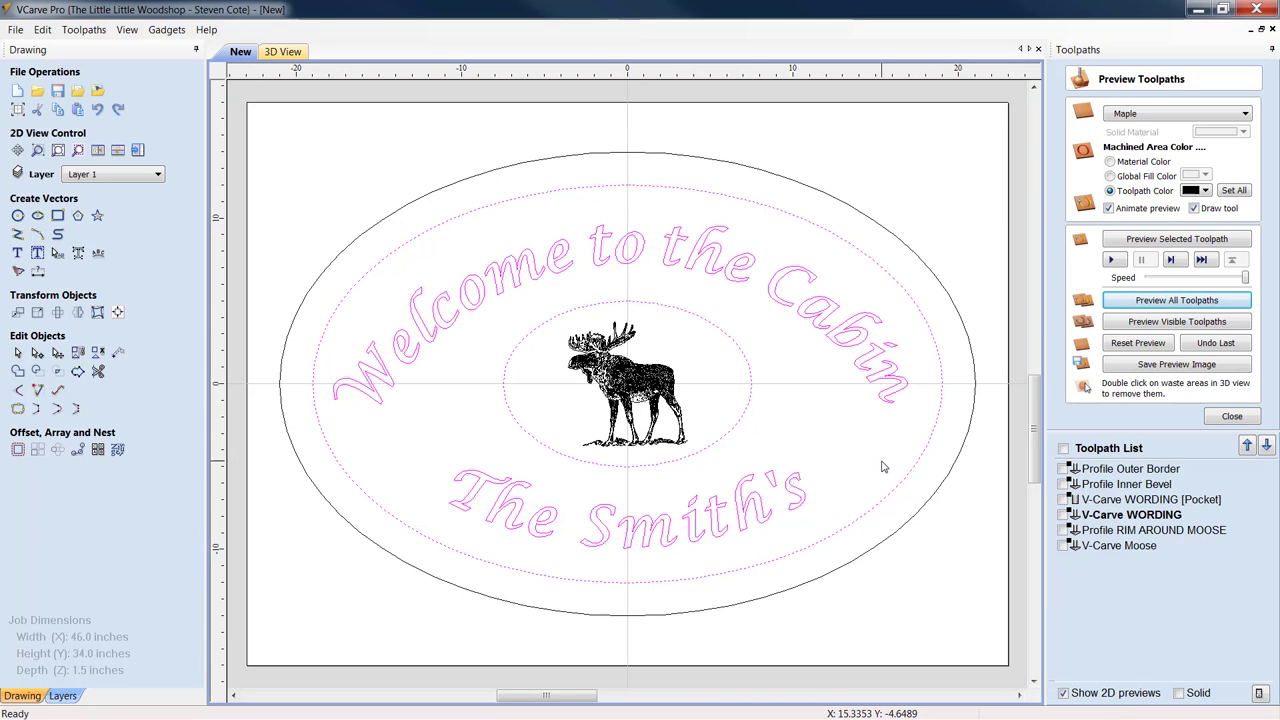
{"action": "left_click", "coordinate": [882, 466]}
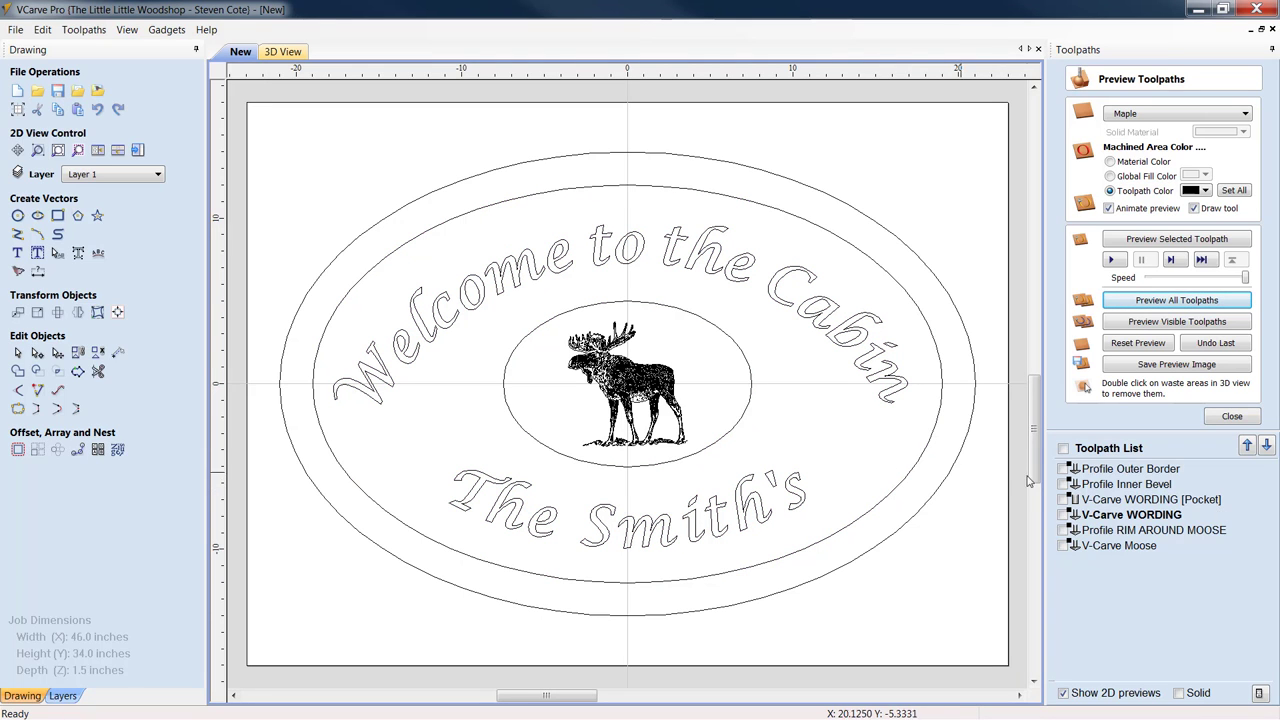
- Review which vectors the V-Carve WORDING toolpath uses, toggling the inner border ellipse out of and back into the selection
{"action": "double_click", "coordinate": [1168, 502]}
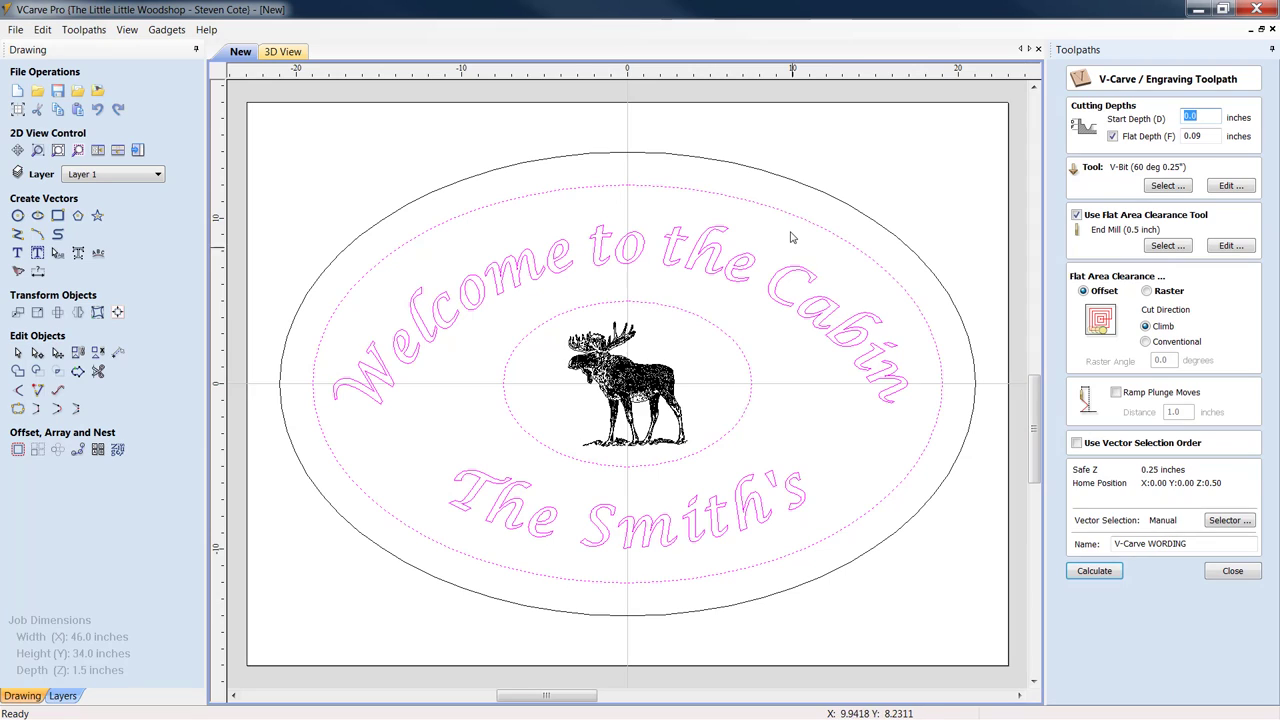
{"action": "left_click", "coordinate": [836, 240], "text": "ctrl"}
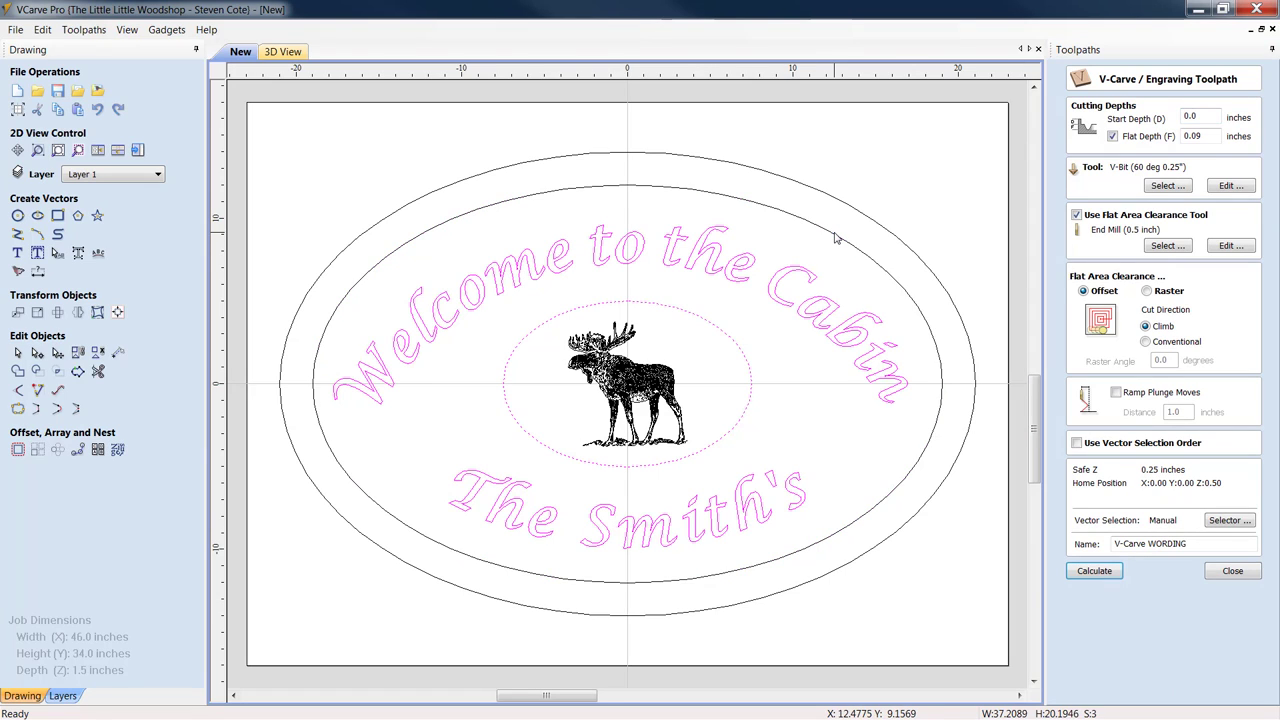
{"action": "left_click", "coordinate": [836, 240], "text": "ctrl"}
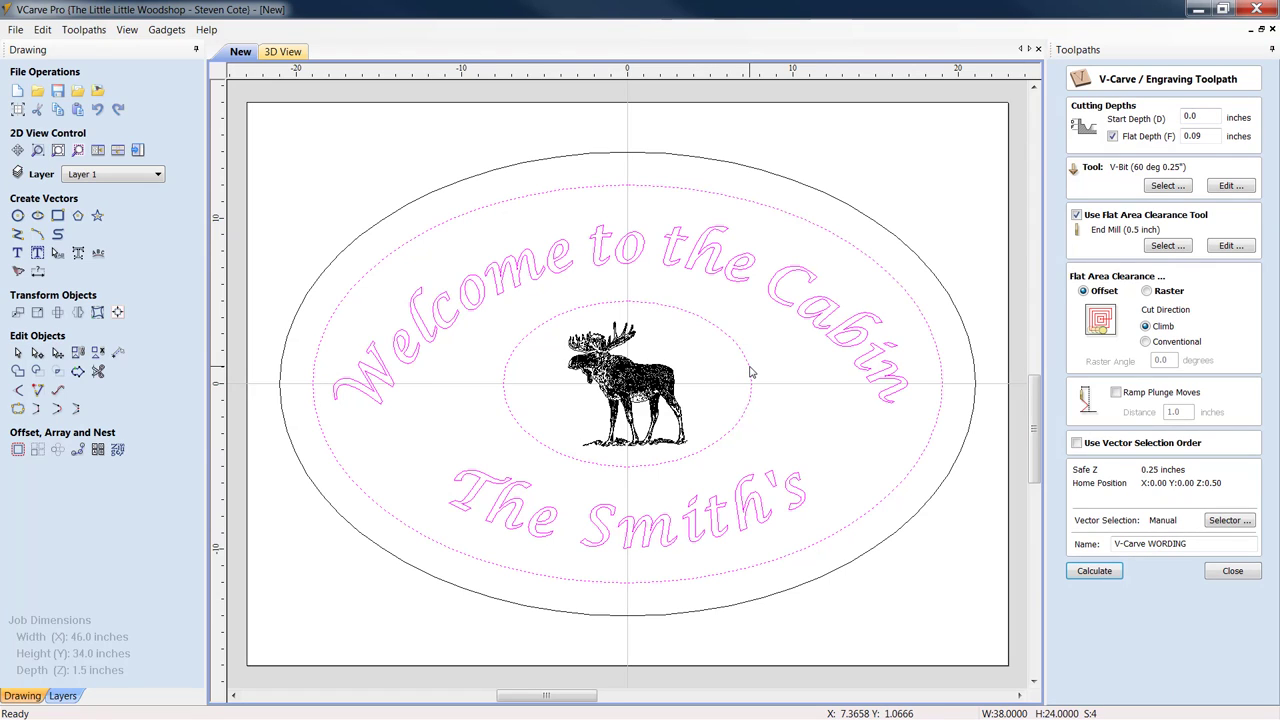
{"action": "key", "text": "Return"}
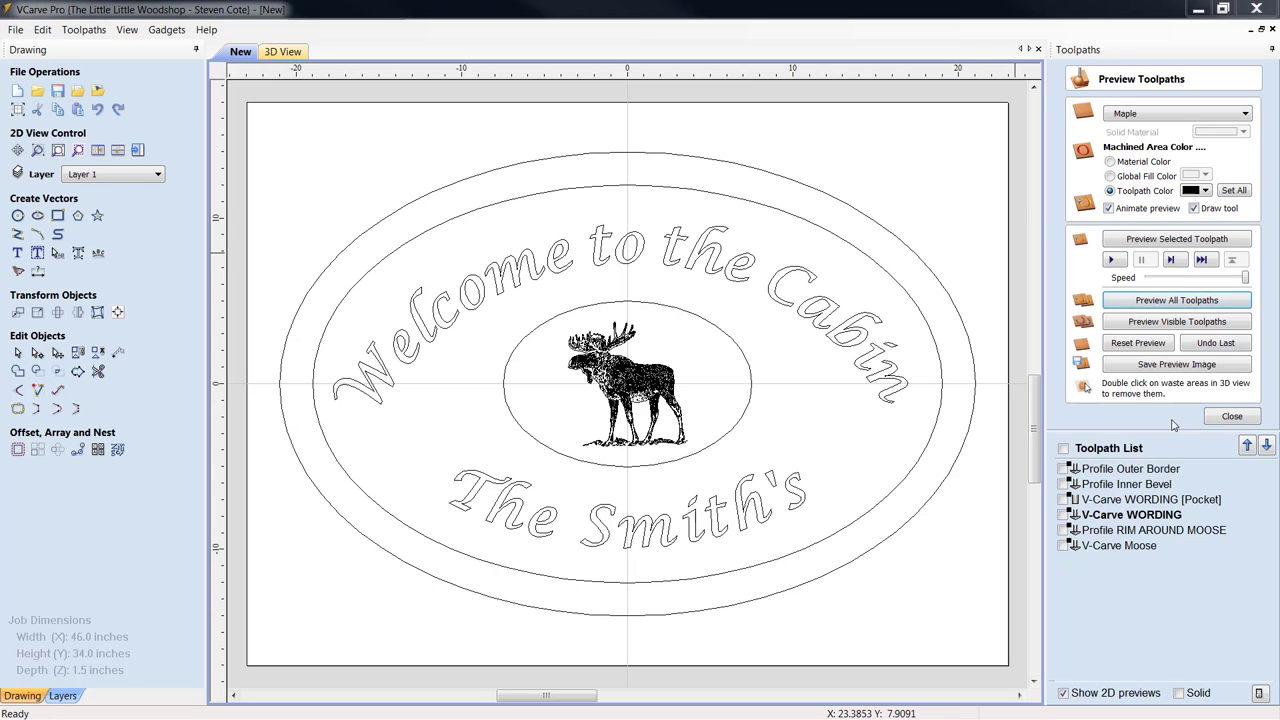
- Close the toolpath preview, start a new 2D profile toolpath and accept the End Mill (0.25 inch) tool settings
{"action": "left_click", "coordinate": [1212, 418]}
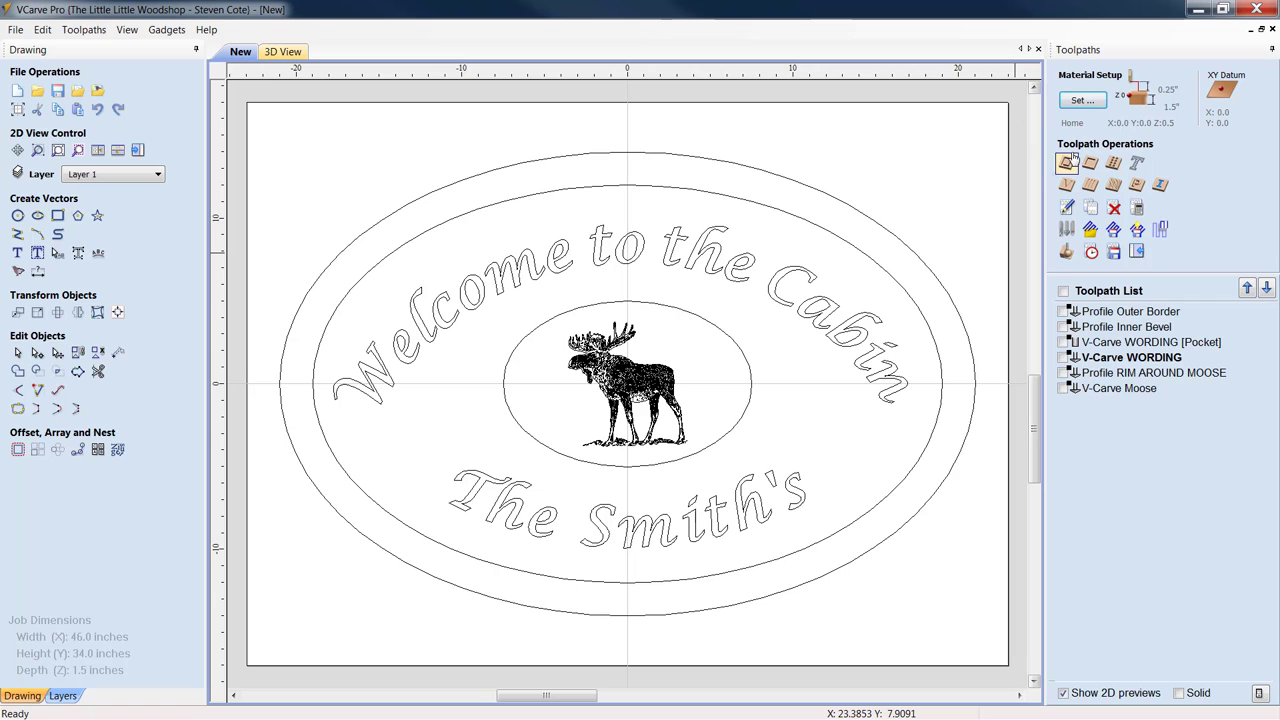
{"action": "left_click", "coordinate": [1068, 164]}
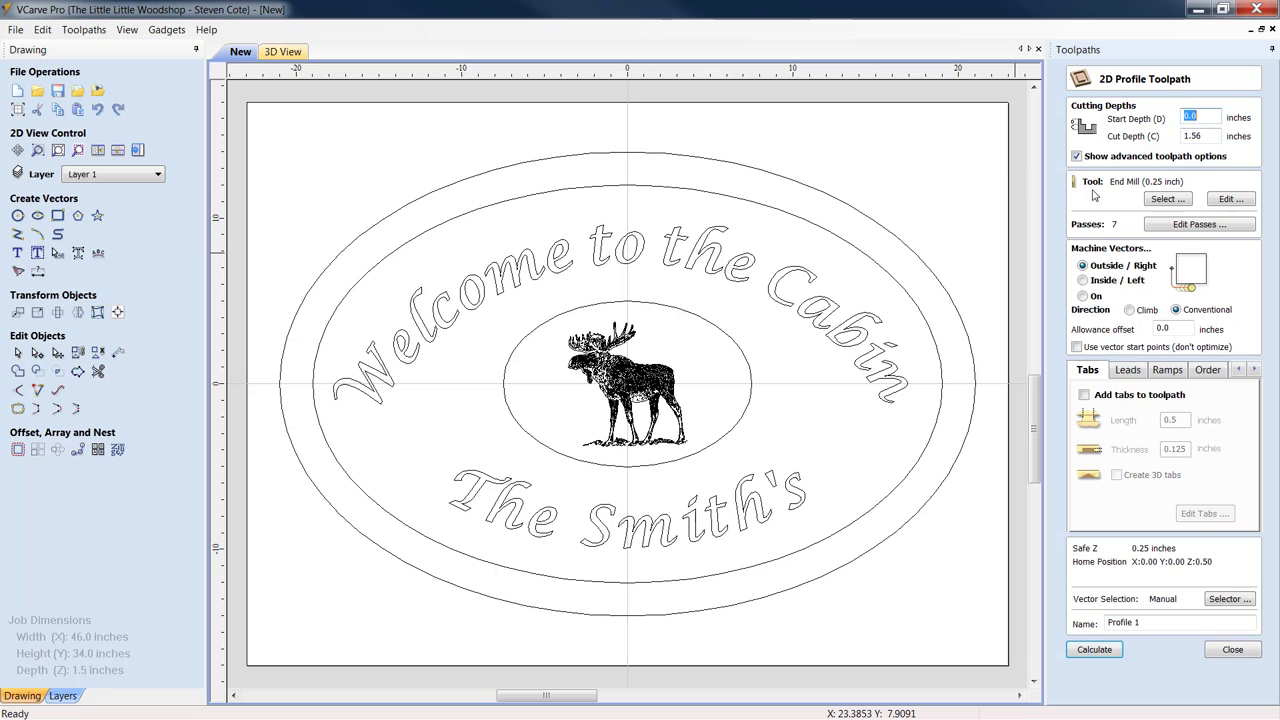
{"action": "left_click", "coordinate": [1231, 199]}
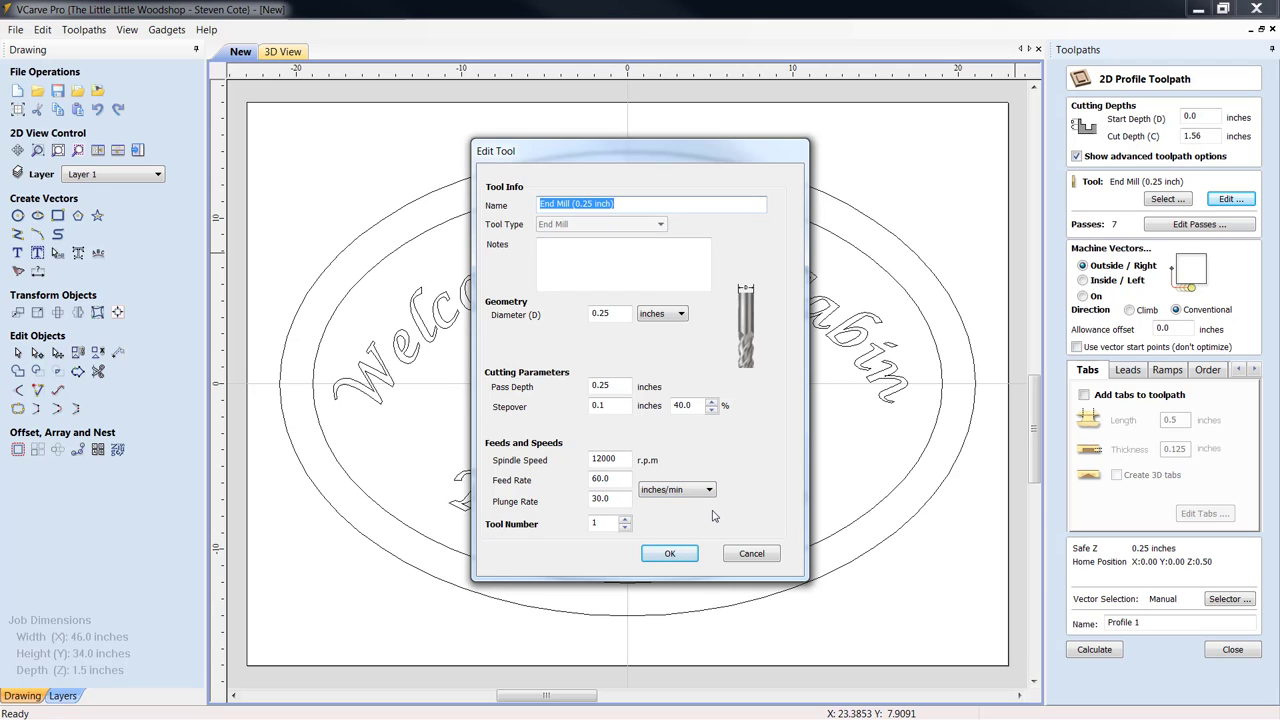
{"action": "left_click", "coordinate": [670, 554]}
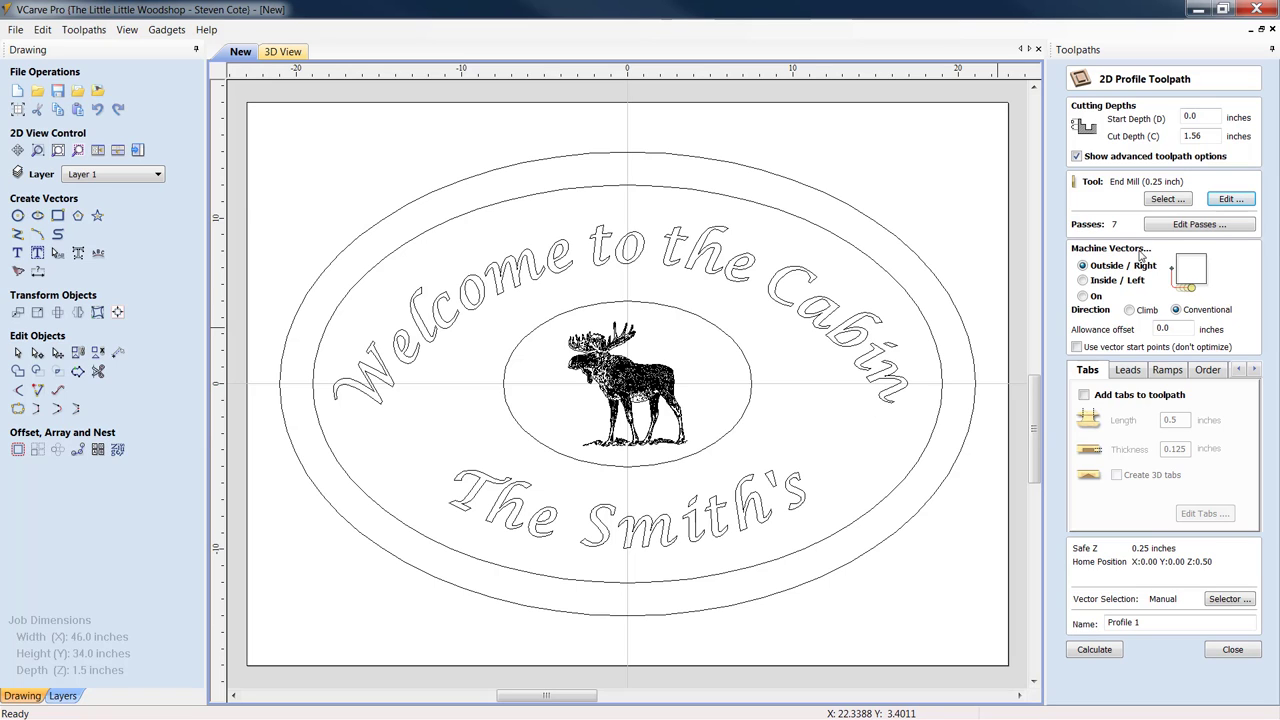
- Hide and restore the advanced toolpath options to compare the two versions of the profile settings
{"action": "left_click", "coordinate": [1077, 157]}
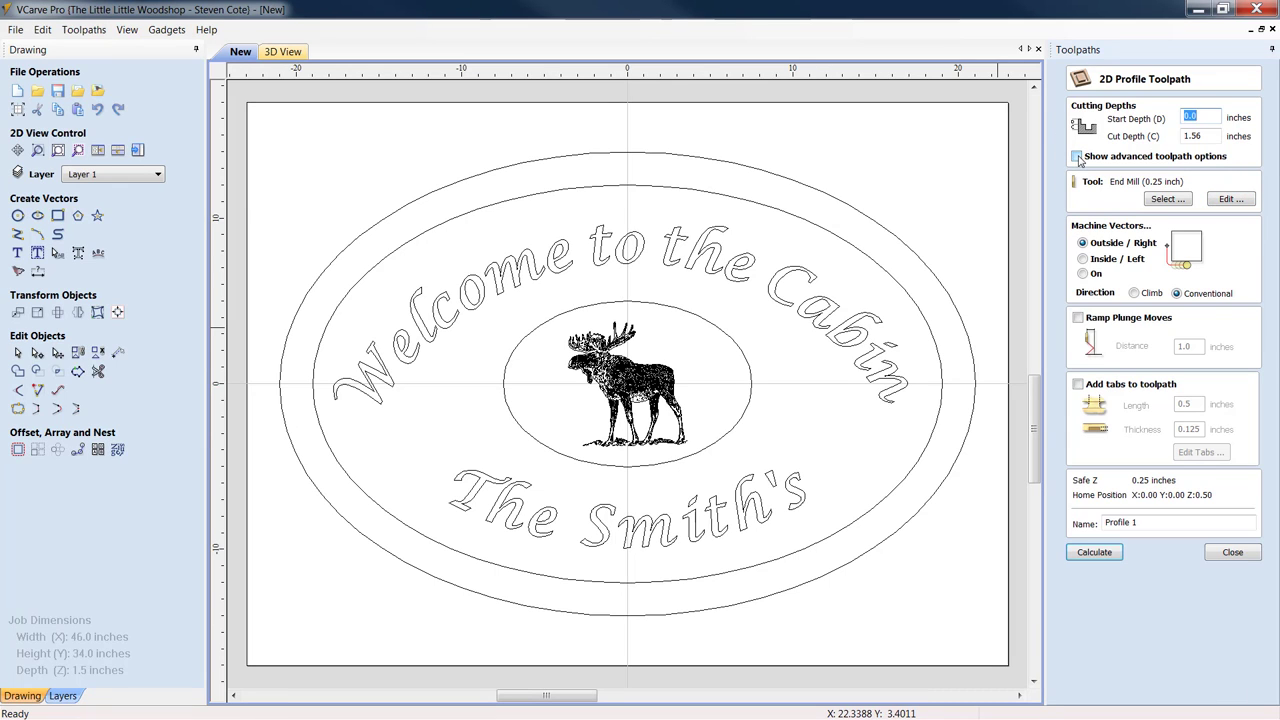
{"action": "left_click", "coordinate": [1077, 157]}
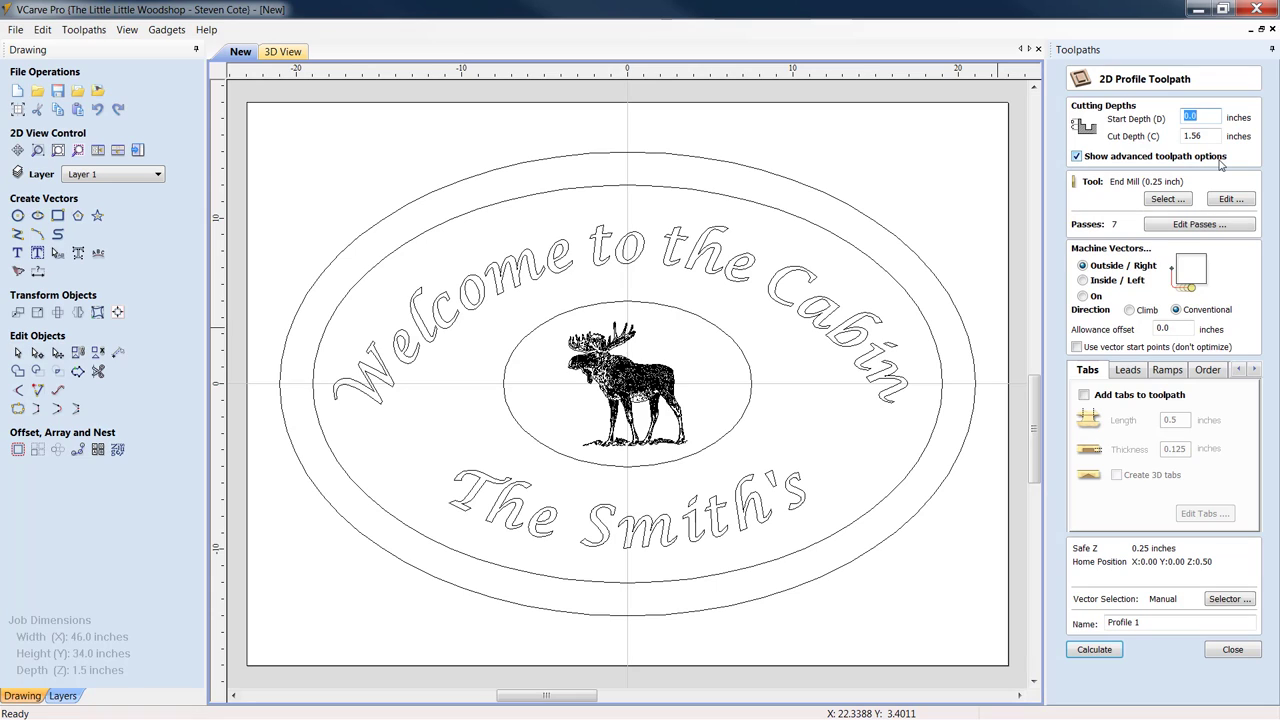
{"action": "left_click", "coordinate": [1077, 157]}
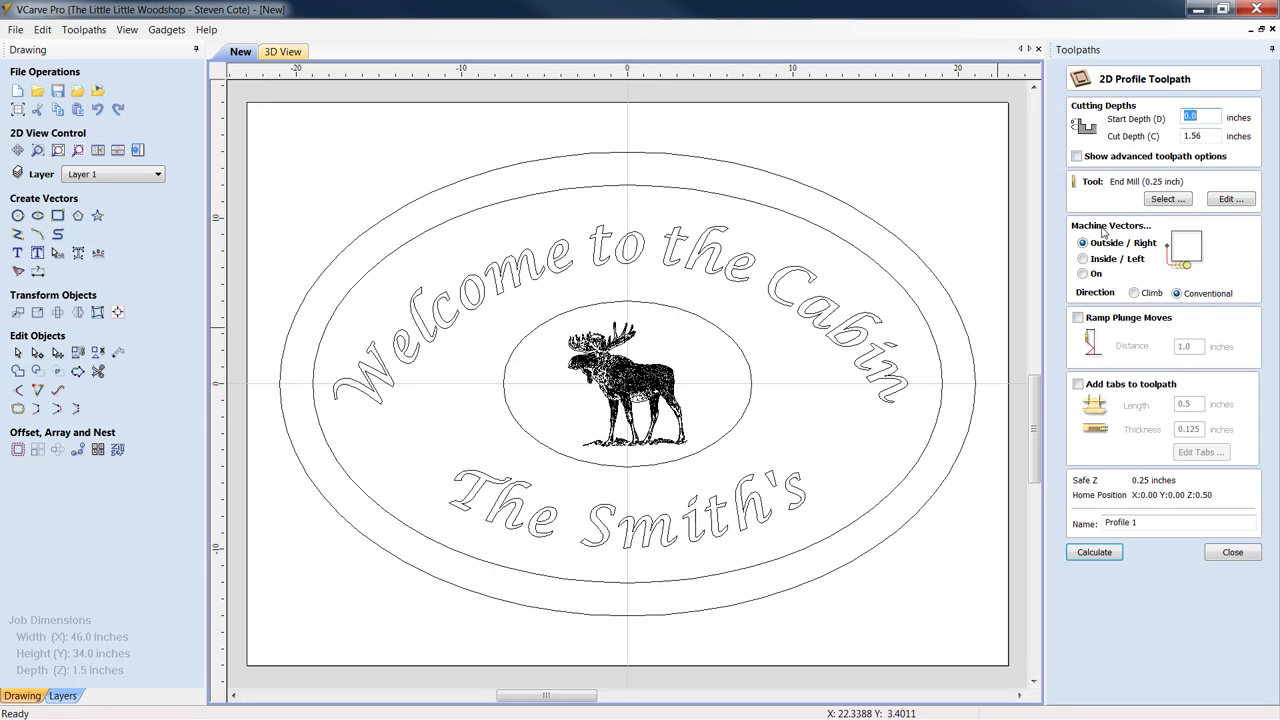
{"action": "left_click", "coordinate": [1077, 157]}
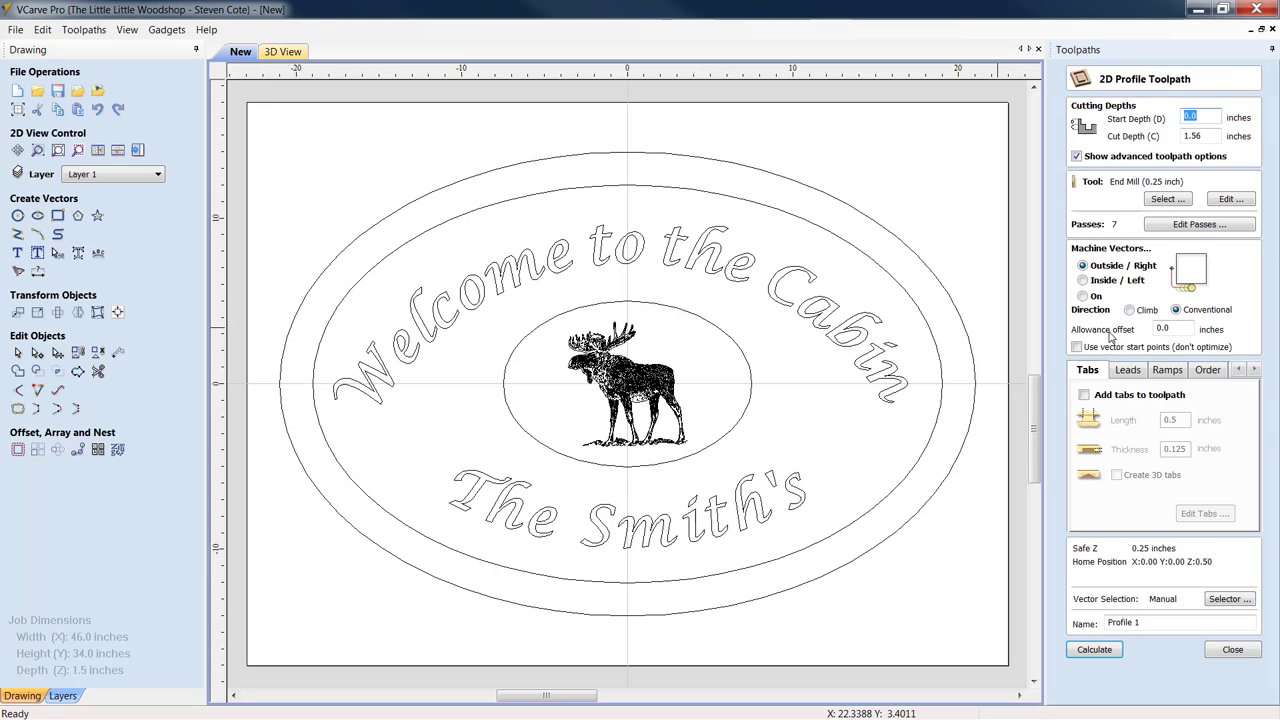
- Set the profile toolpath's allowance offset to 0.190 inches
{"action": "left_click", "coordinate": [1180, 330]}
{"action": "key", "text": "BackSpace"}
{"action": "type", "text": "190"}
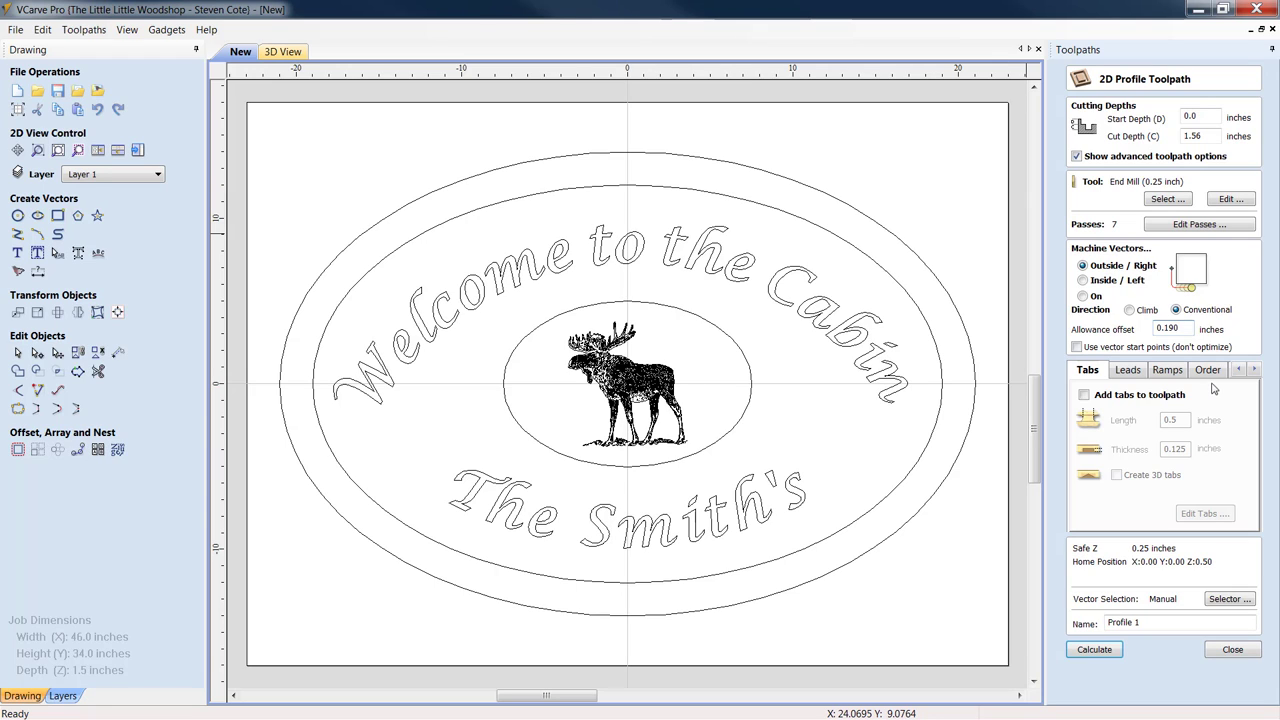
- Enable tabs on the profile toolpath, select the outermost ellipse as its vector and check the tab placement
{"action": "left_click", "coordinate": [1084, 396]}
{"action": "left_click", "coordinate": [1206, 514]}
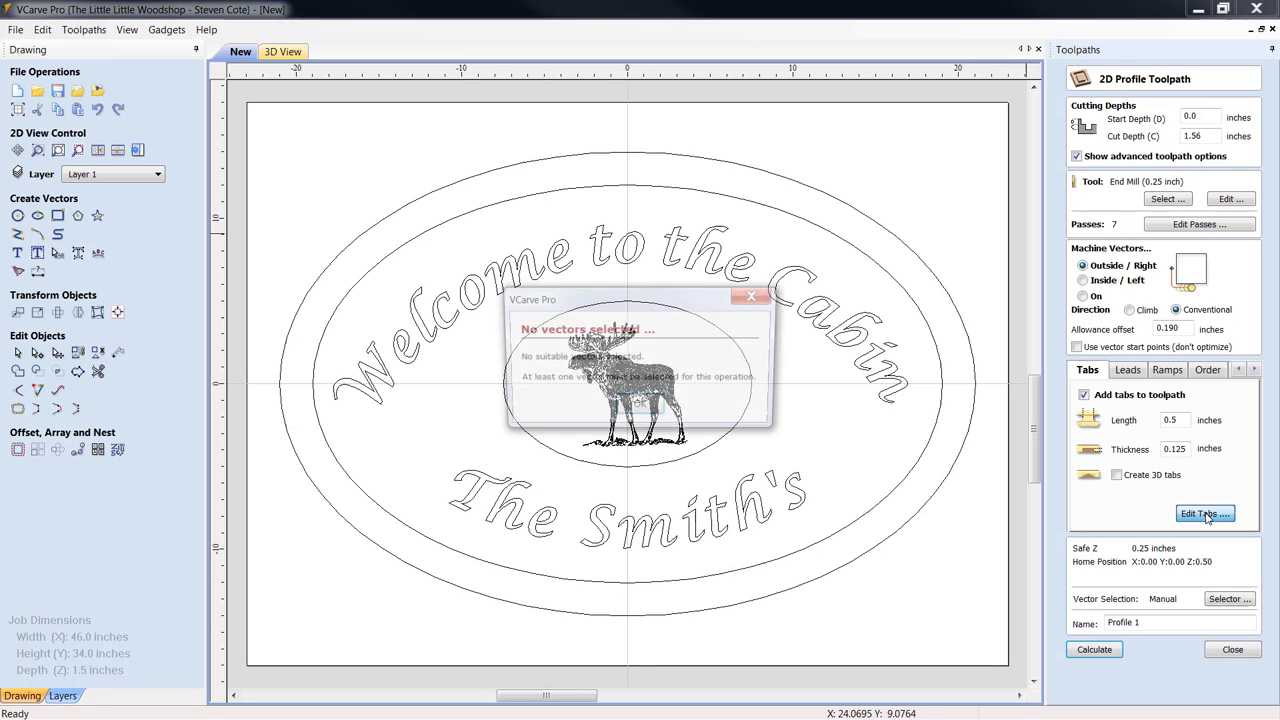
{"action": "left_click", "coordinate": [753, 297]}
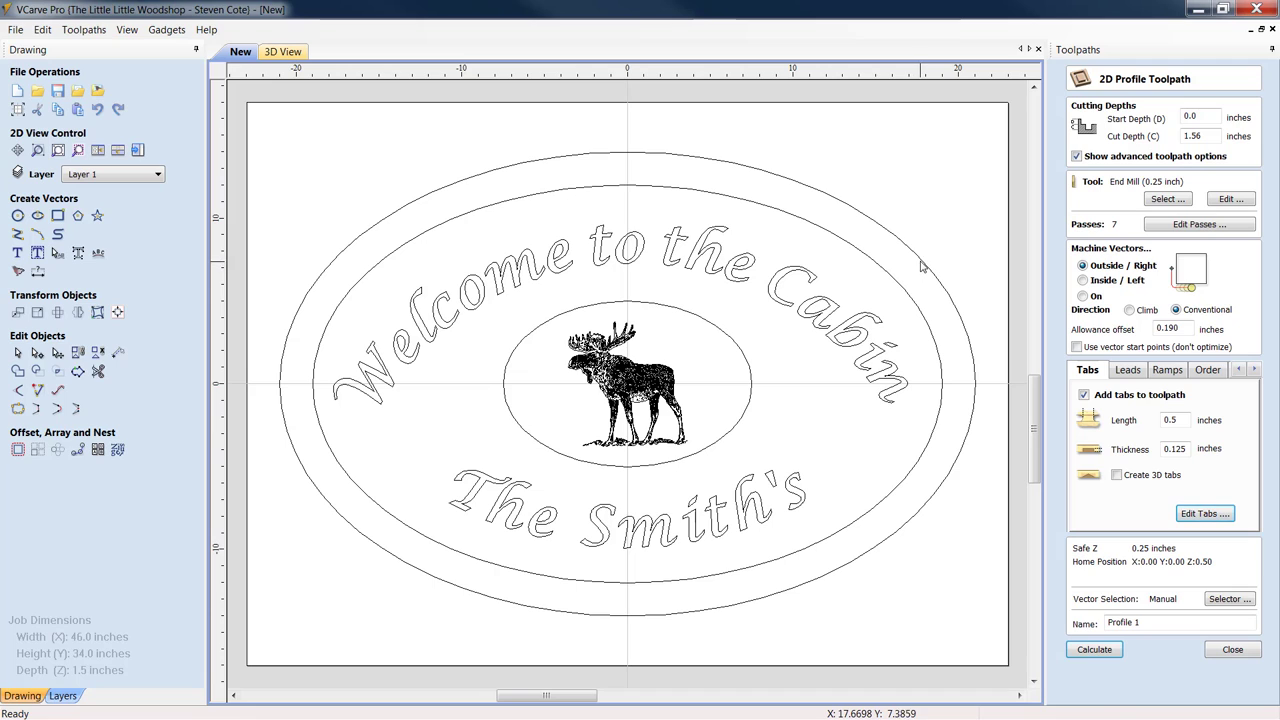
{"action": "left_click", "coordinate": [922, 263]}
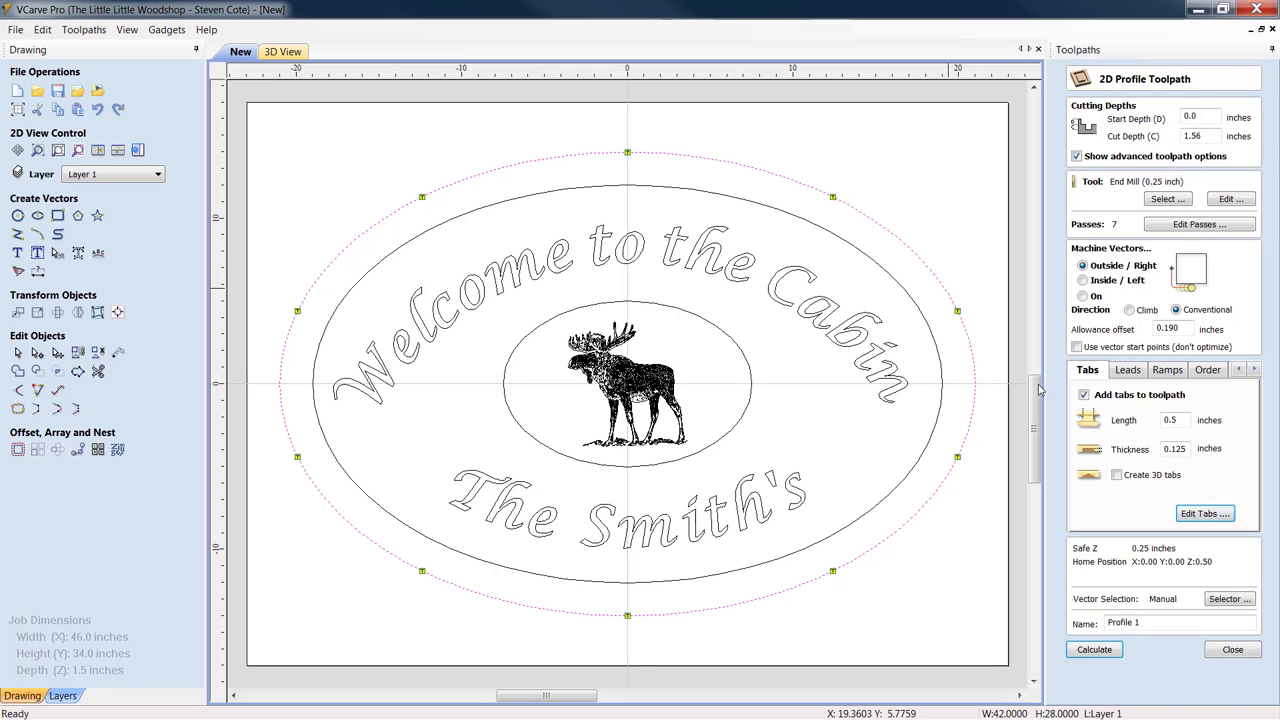
{"action": "left_click", "coordinate": [1204, 514]}
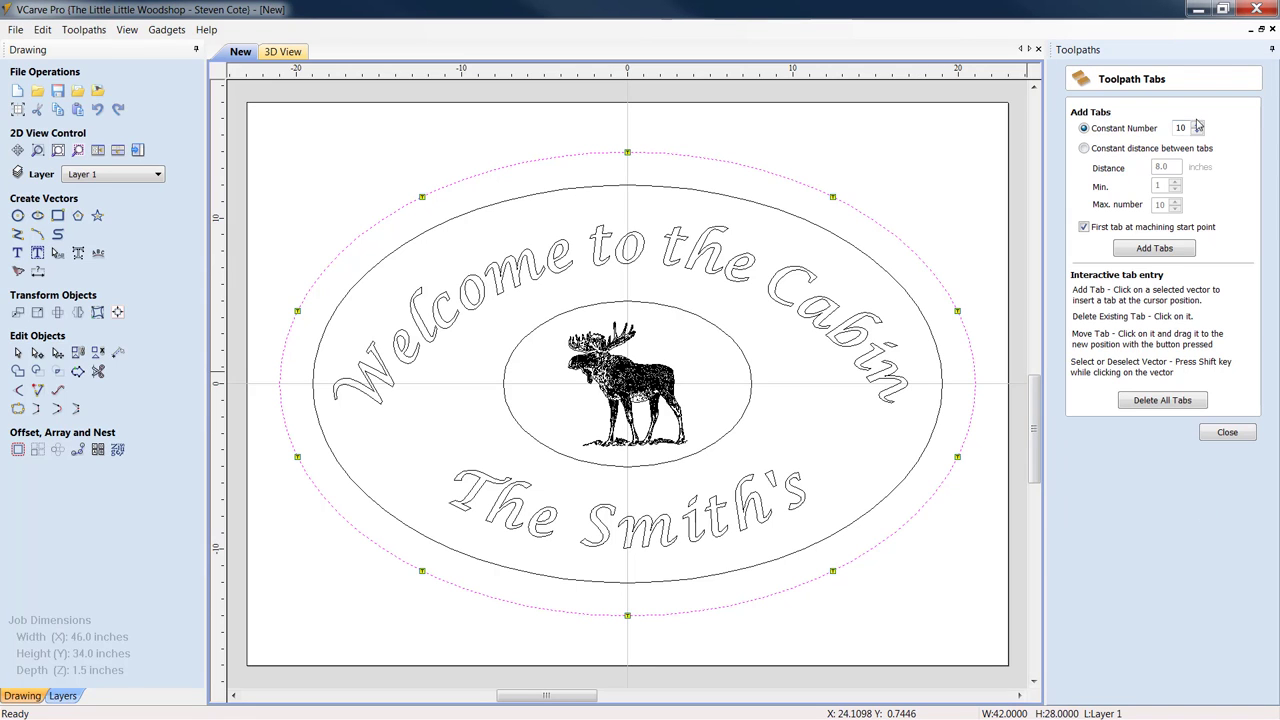
{"action": "left_click", "coordinate": [1224, 433]}
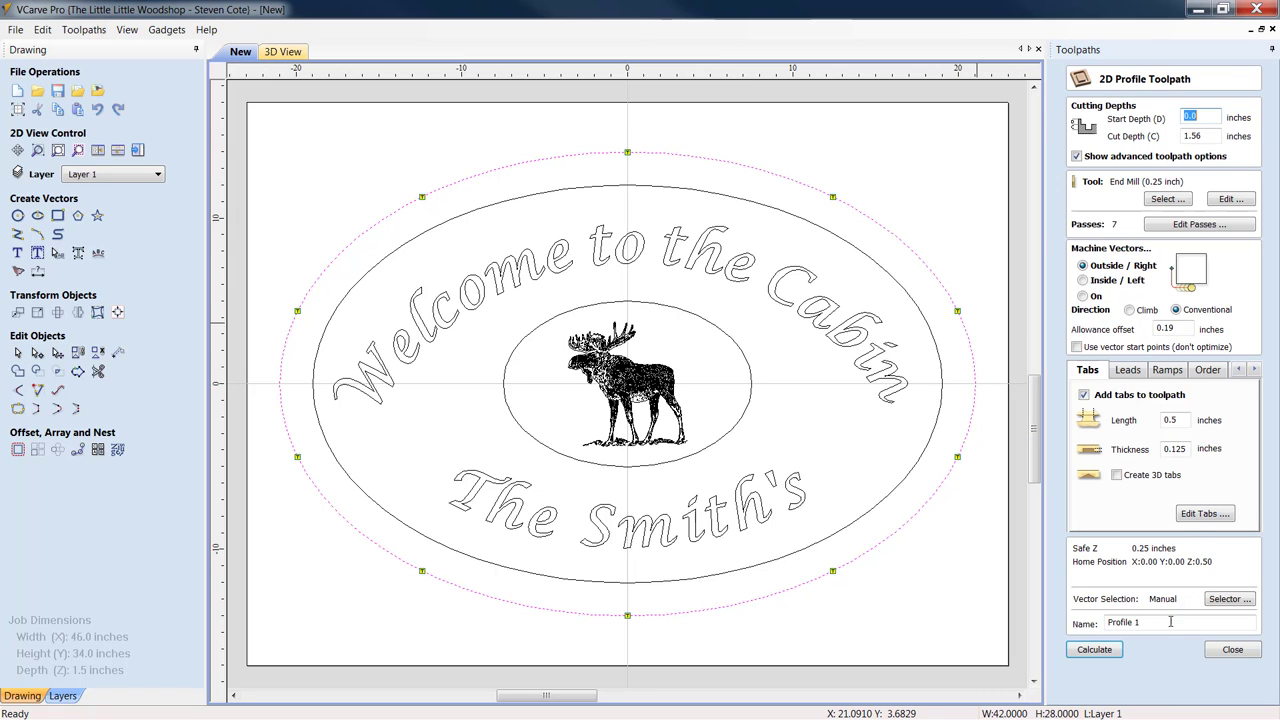
- Name the toolpath Profile Cut Out and calculate it, accepting the cut through the material
{"action": "left_click", "coordinate": [1170, 622]}
{"action": "key", "text": "BackSpace"}
{"action": "type", "text": "Cut Out"}
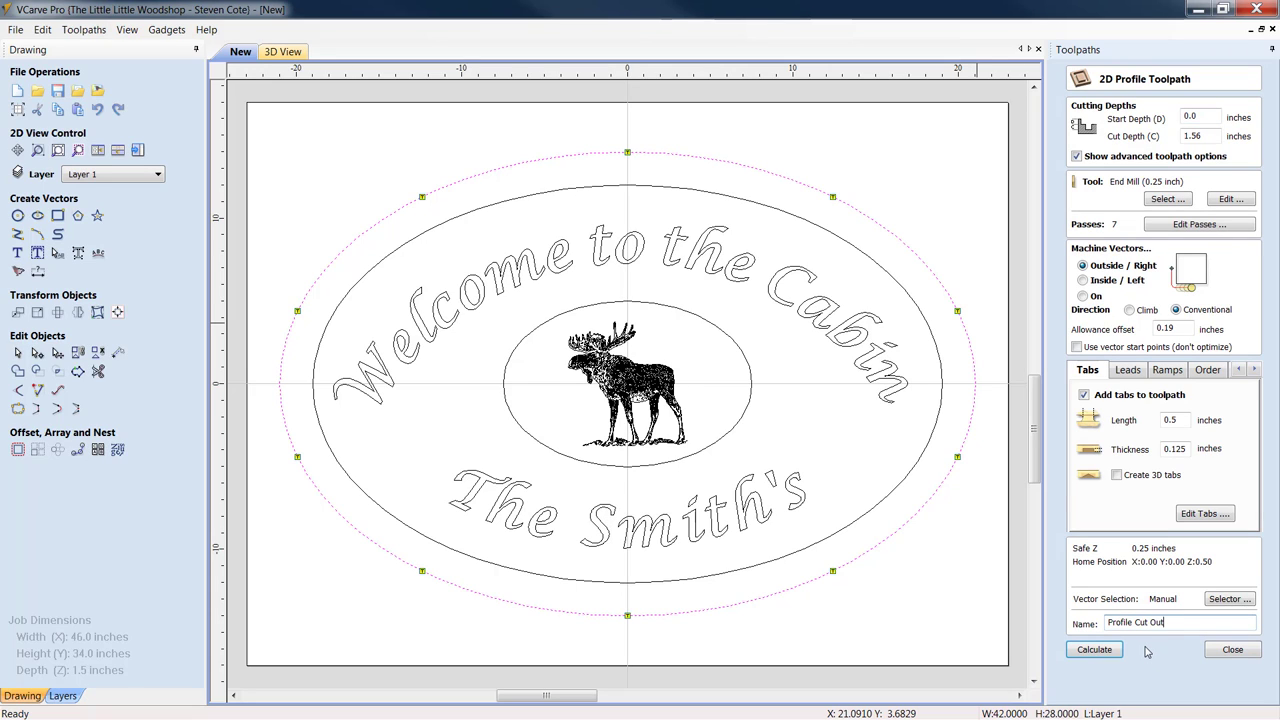
{"action": "left_click", "coordinate": [1121, 650]}
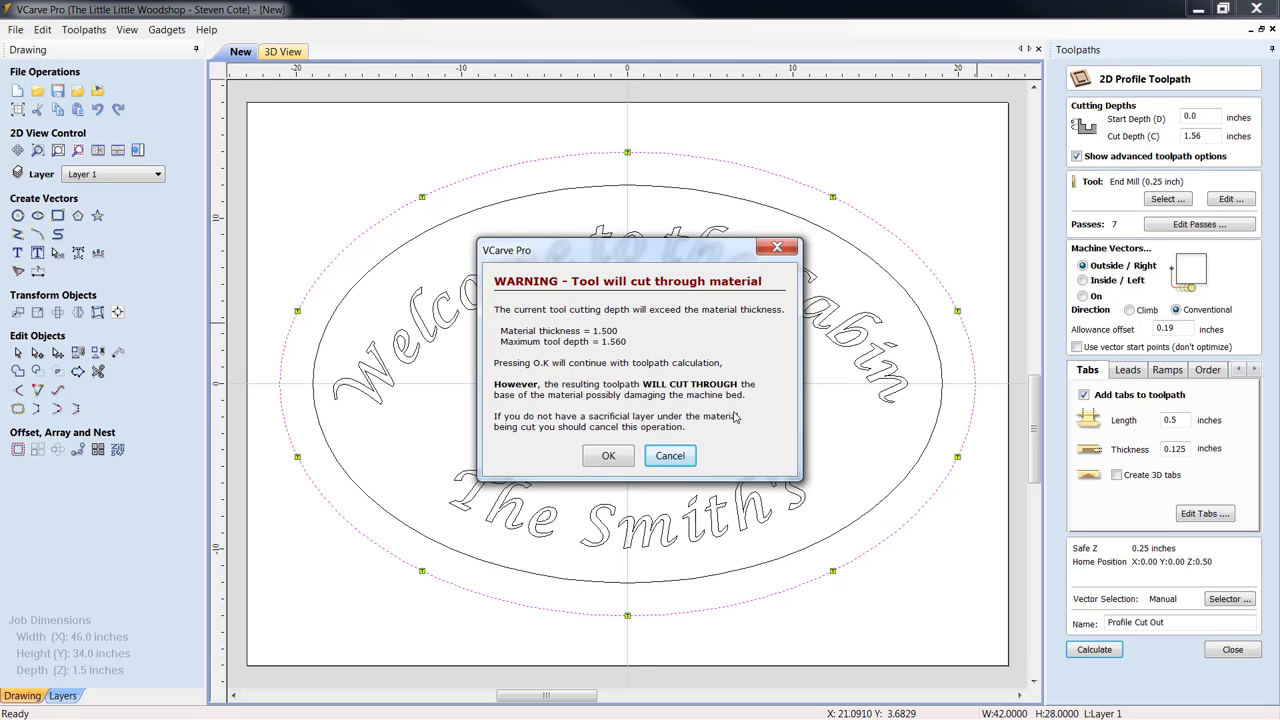
{"action": "left_click", "coordinate": [612, 455]}
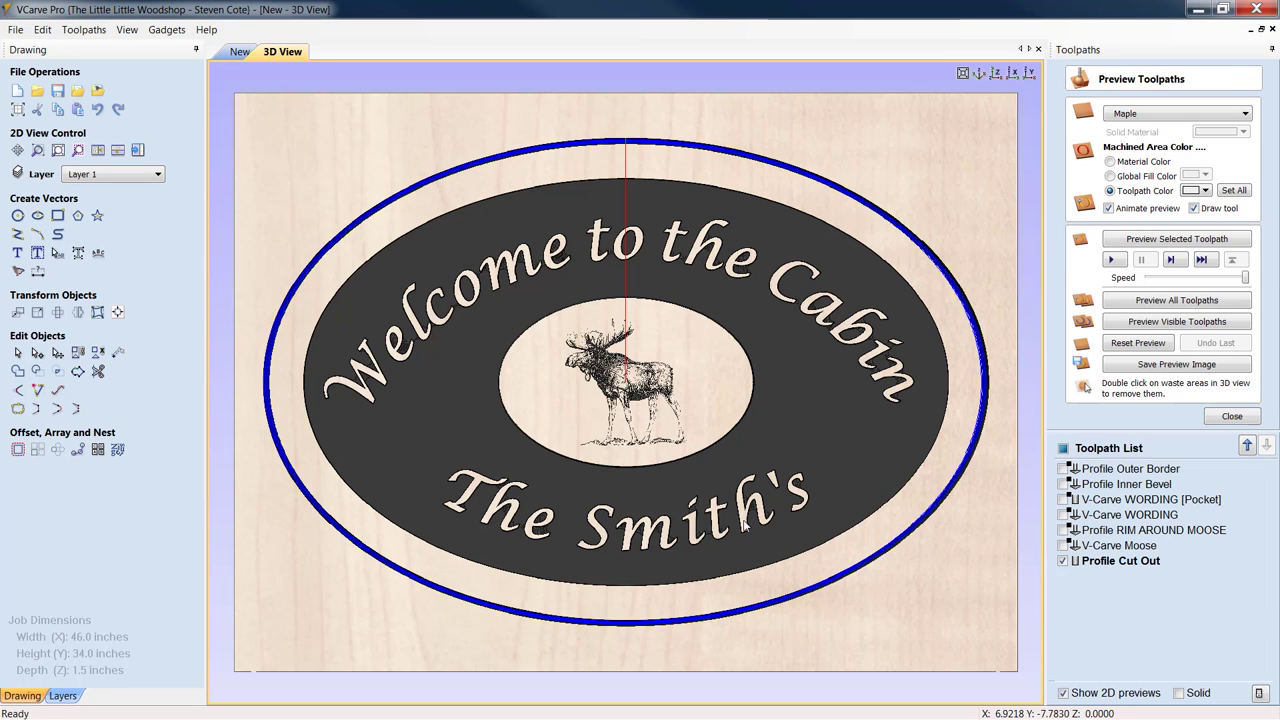
- Hide the Profile Cut Out toolpath lines, preview all toolpaths on a reset block and inspect the cut-out from an angle and from above
{"action": "left_click", "coordinate": [1062, 562]}
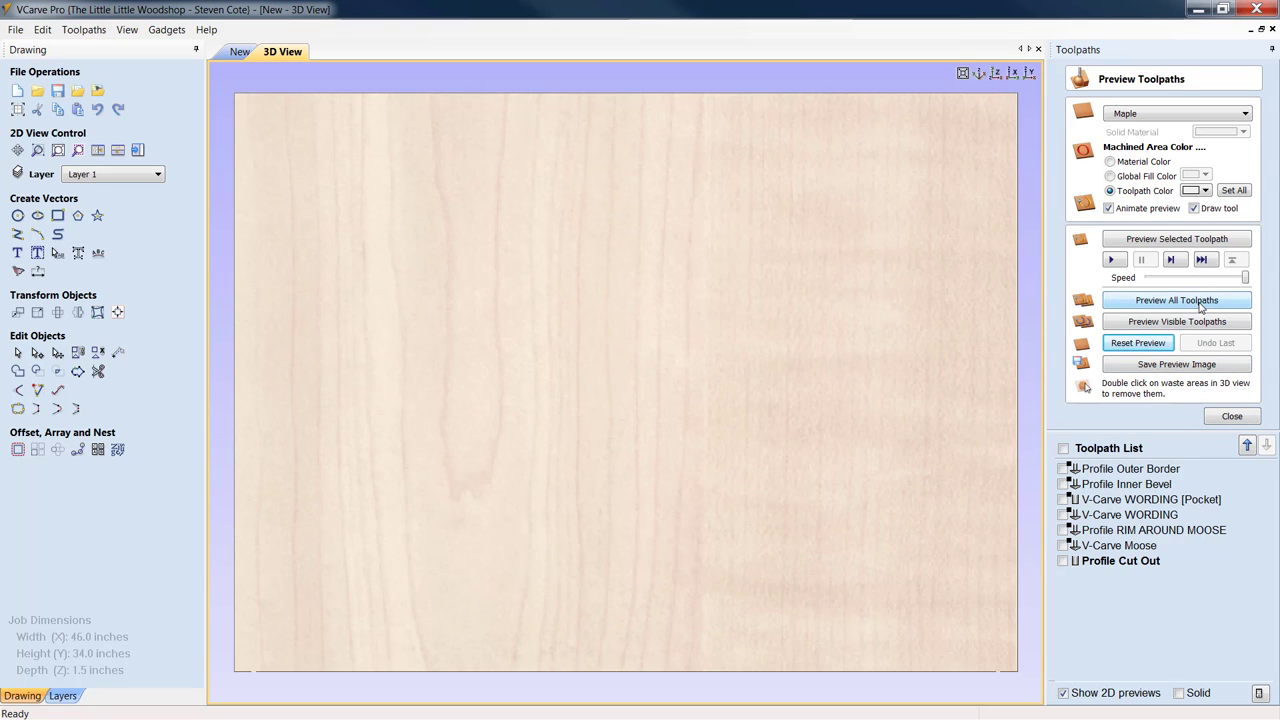
{"action": "left_click", "coordinate": [1200, 303]}
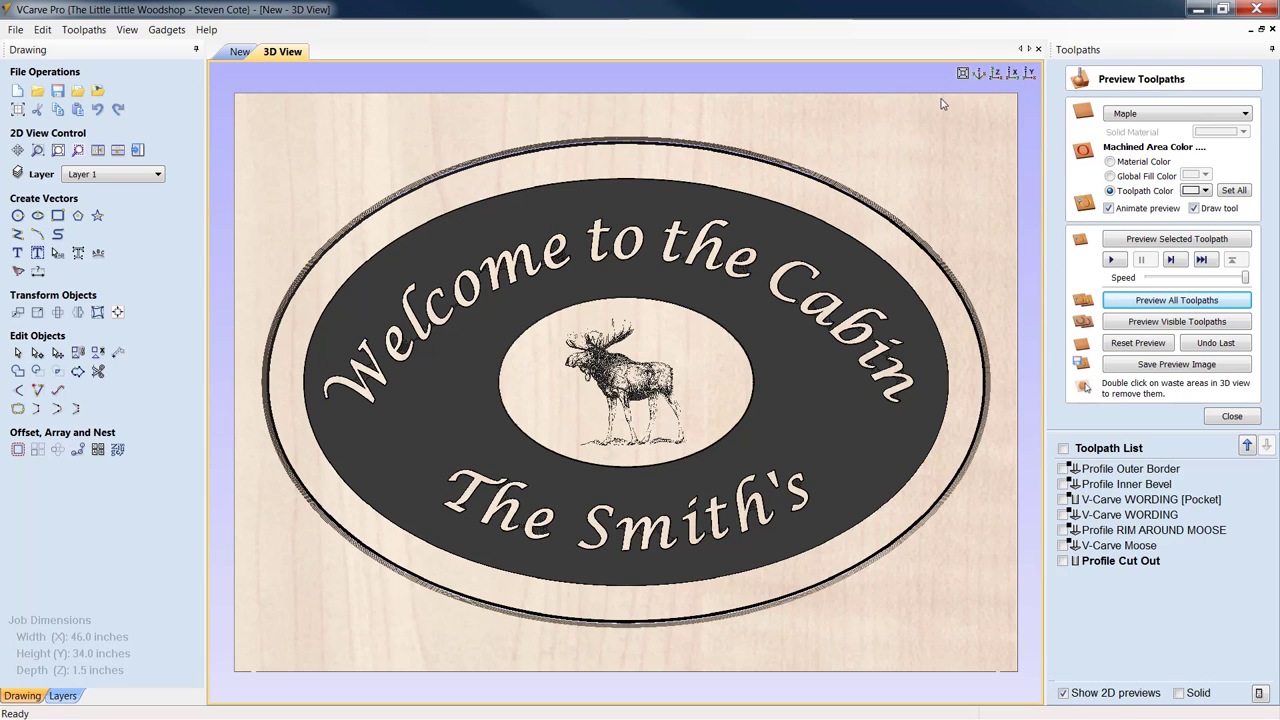
{"action": "left_click_drag", "start_coordinate": [950, 255], "coordinate": [629, 160]}
{"action": "left_click_drag", "start_coordinate": [781, 504], "coordinate": [434, 403]}
{"action": "left_click_drag", "start_coordinate": [309, 391], "coordinate": [540, 260]}
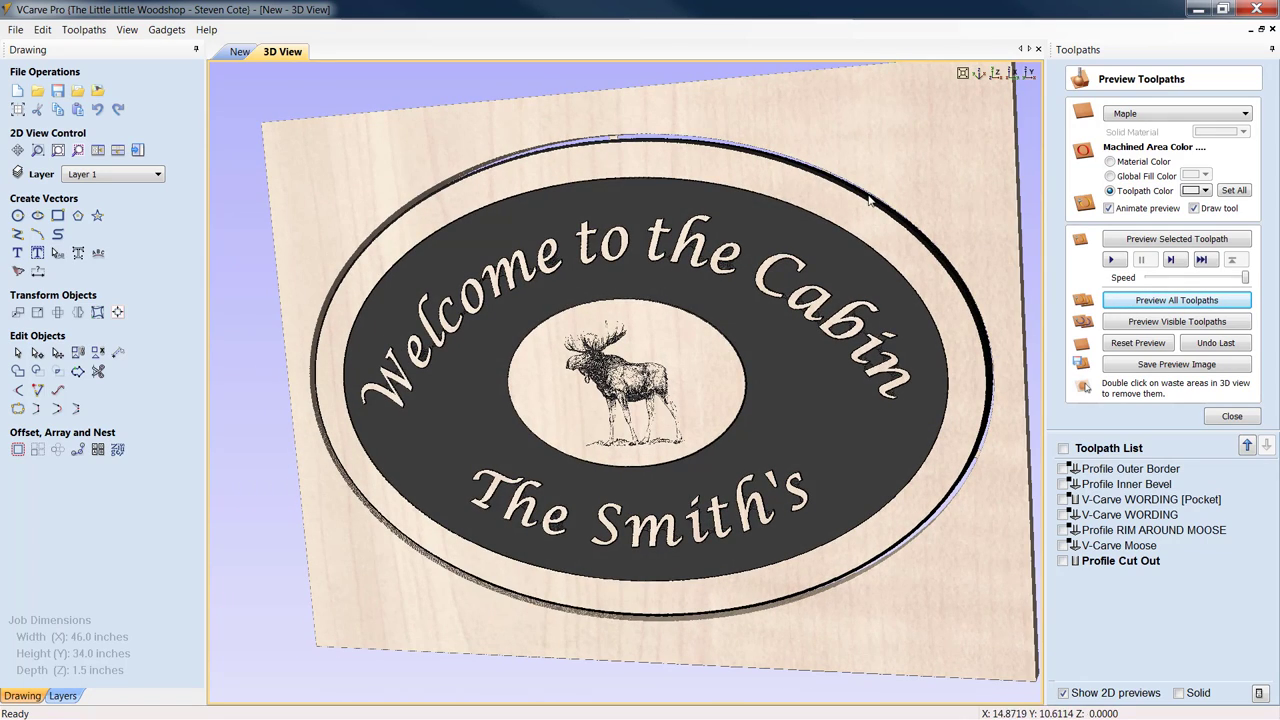
{"action": "mouse_move", "coordinate": [846, 109]}
{"action": "left_mouse_down"}
{"action": "mouse_move", "coordinate": [856, 103]}
{"action": "mouse_move", "coordinate": [837, 126]}
{"action": "left_mouse_up"}
{"action": "left_click", "coordinate": [995, 76]}
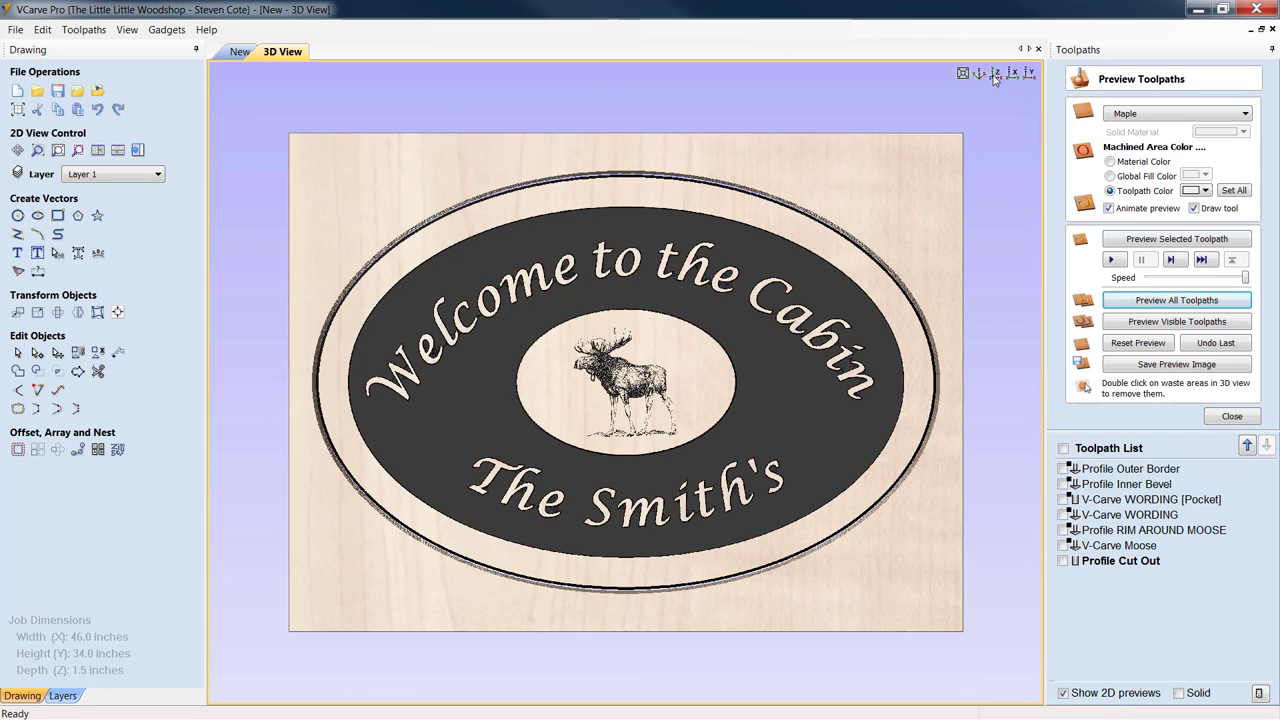